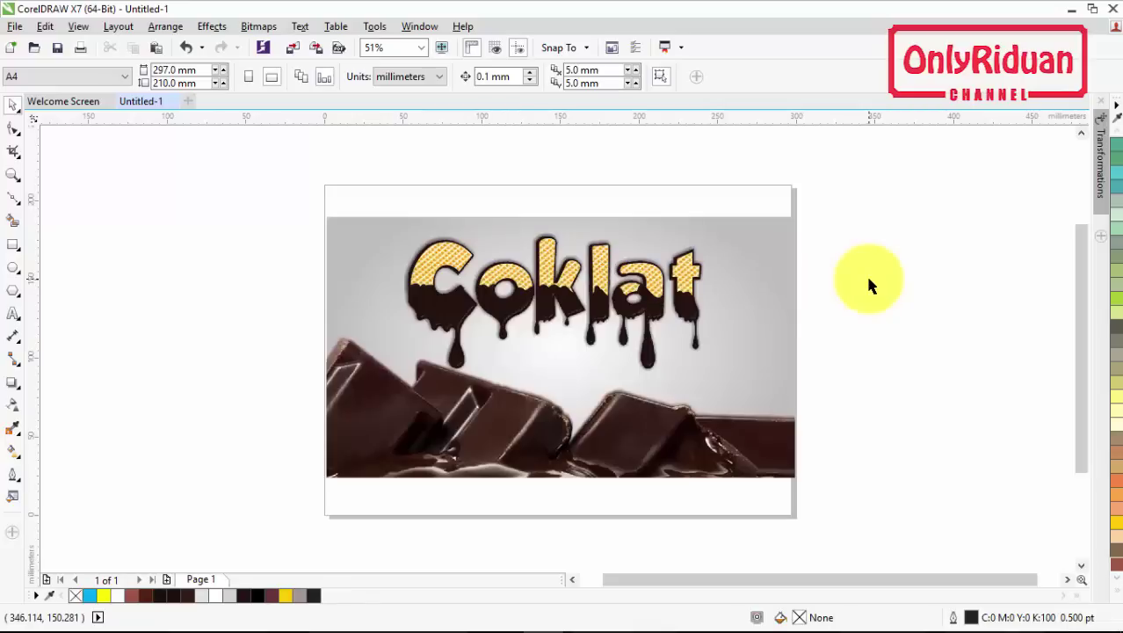
- Add a second page and create the artistic text "Coklat" near its middle
left_click(167, 578)
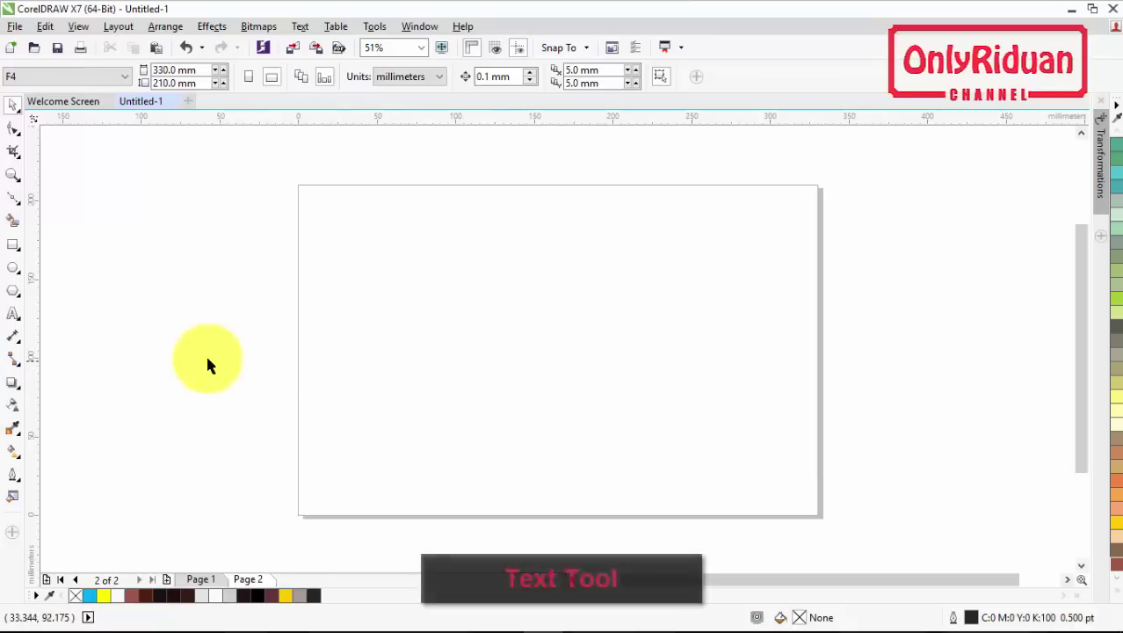
left_click(14, 313)
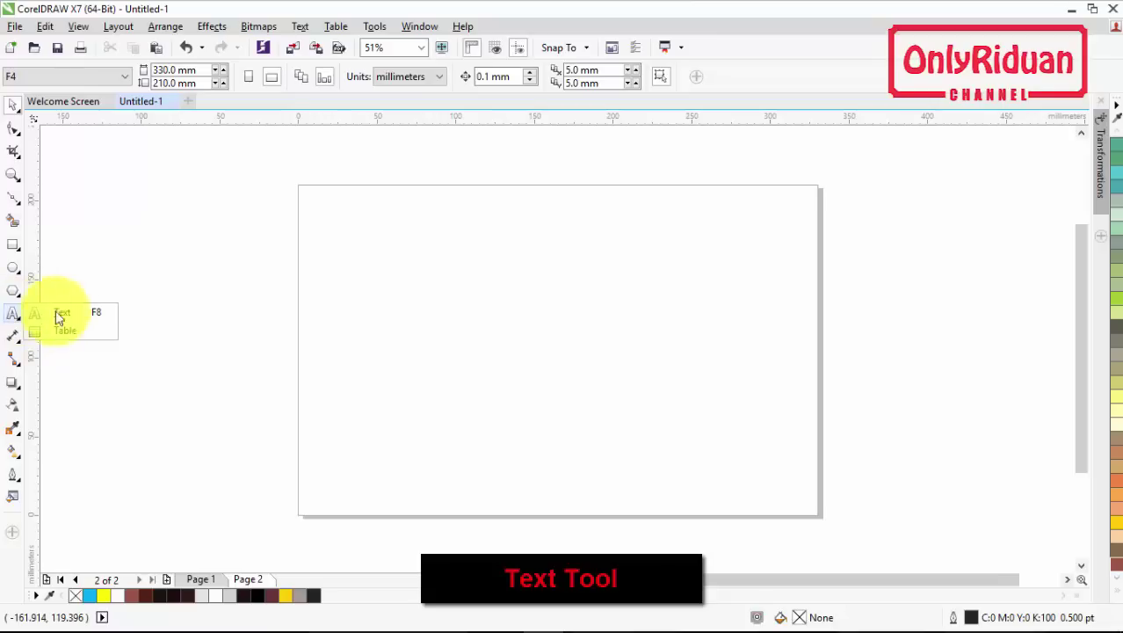
left_click(55, 313)
left_click(455, 315)
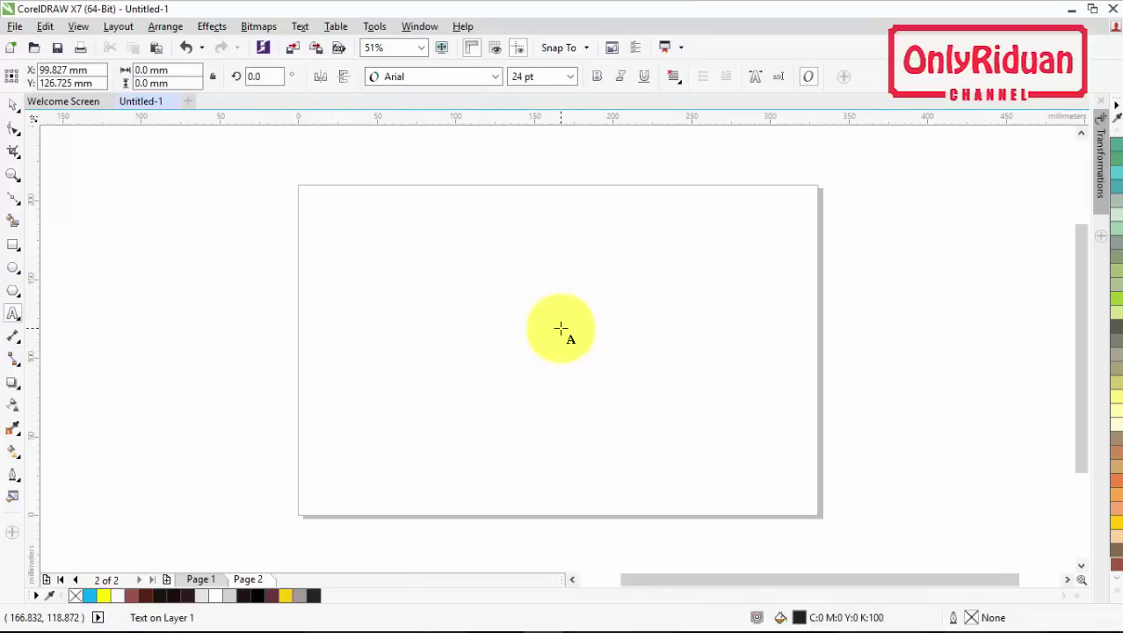
type("Coklat")
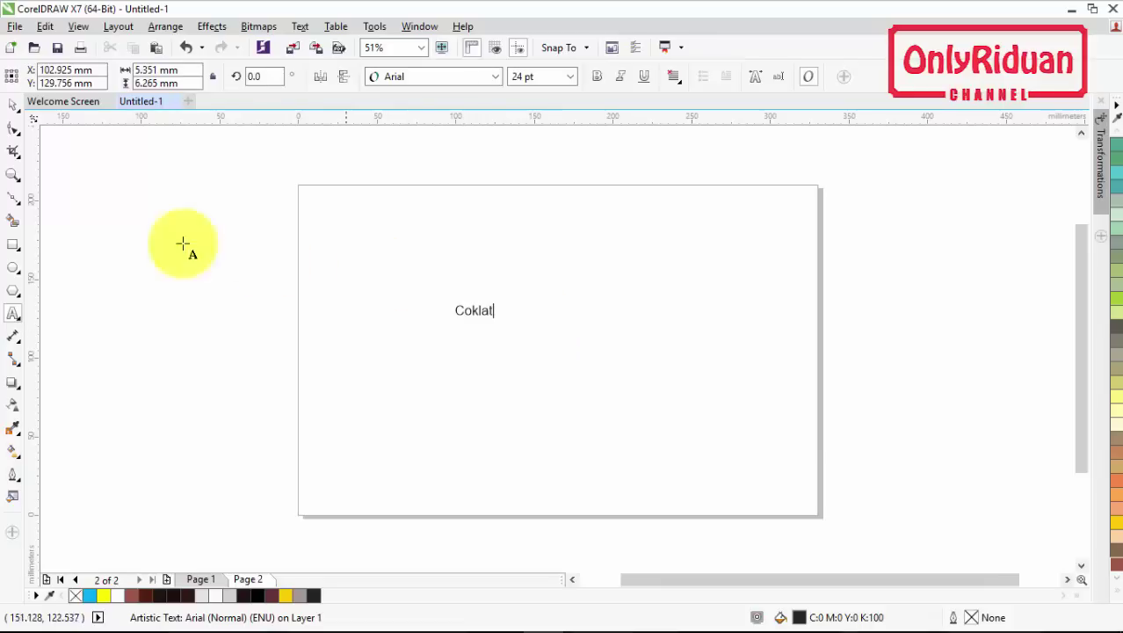
- Enlarge the "Coklat" text to about 154 mm wide near the centre of the page
left_click(13, 105)
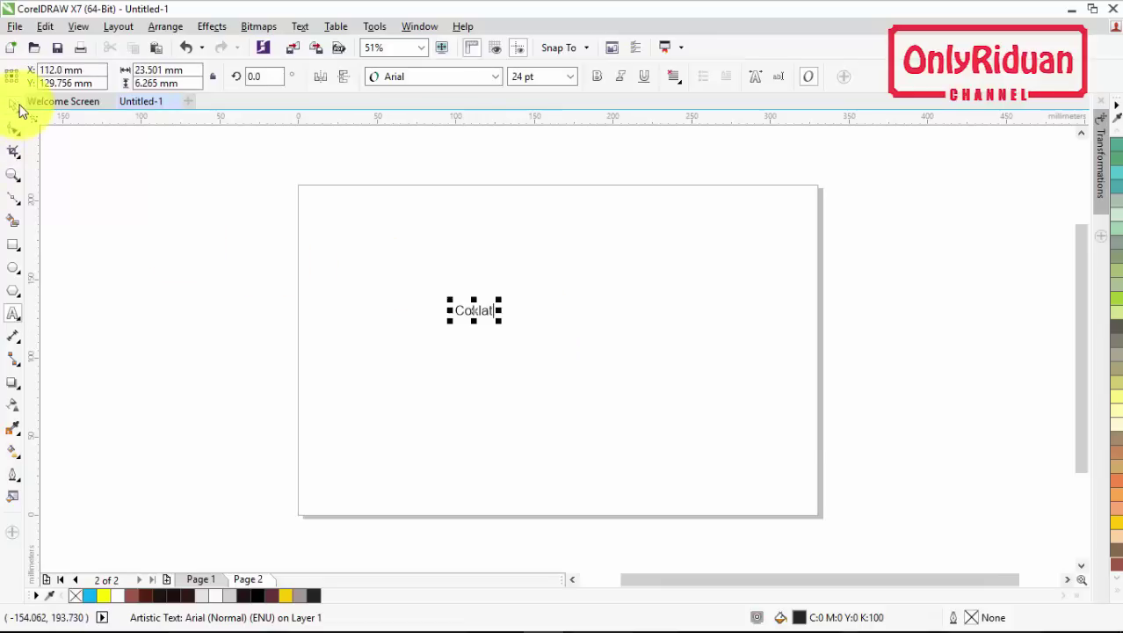
left_click_drag(500, 323, 700, 409)
left_click(567, 318)
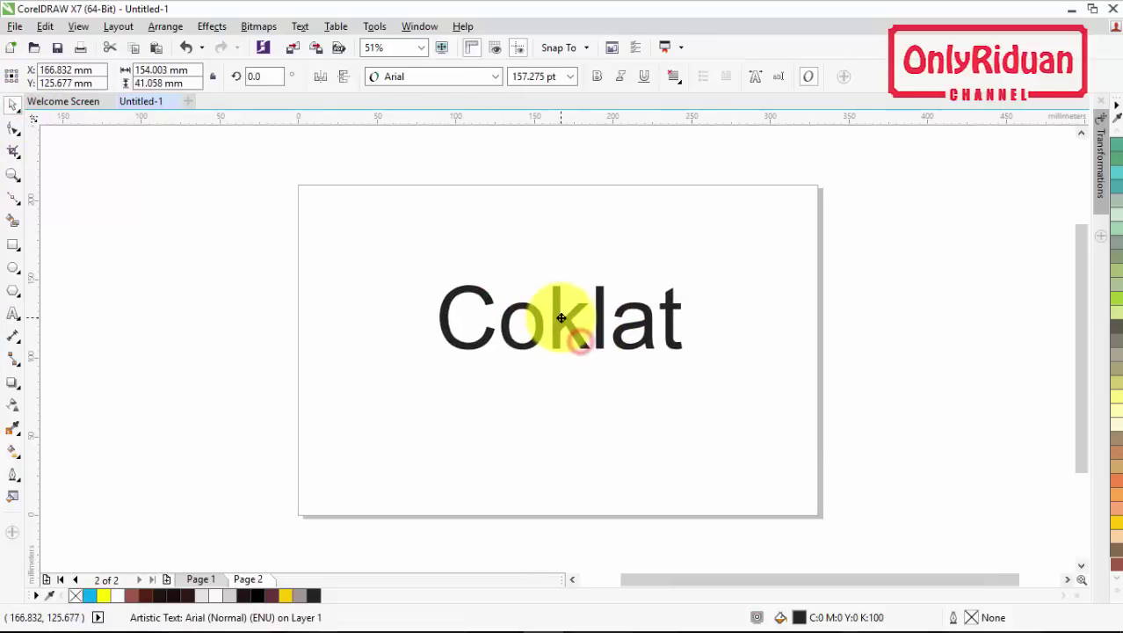
- Change the "Coklat" text to the GROBOLD font and move it back to the centre of the page
left_click(493, 76)
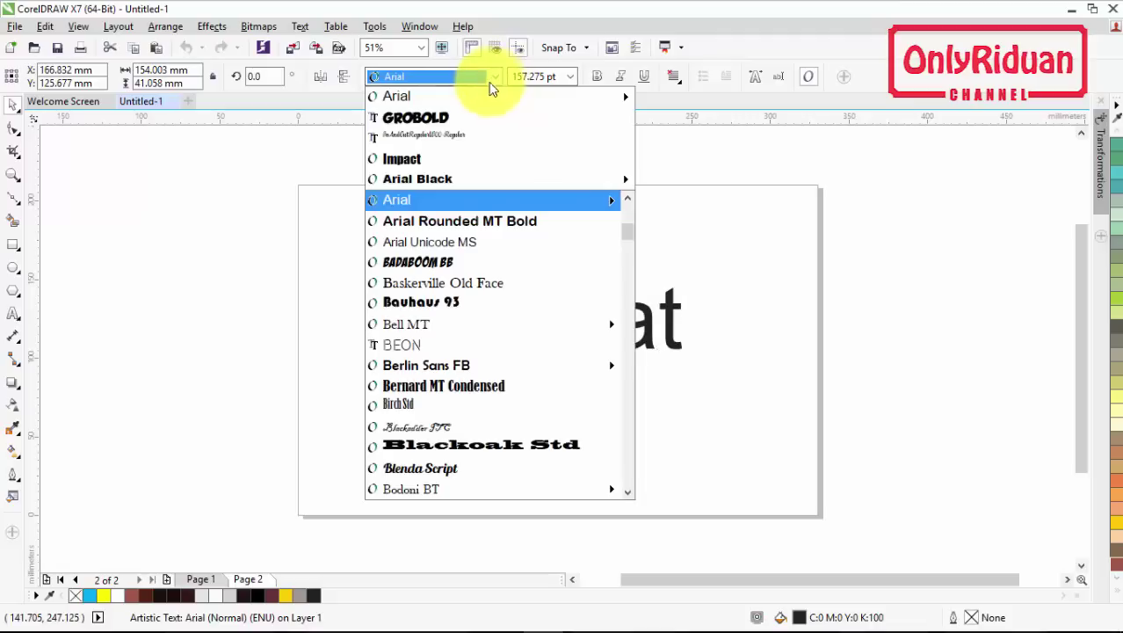
left_click(436, 119)
left_click(570, 317)
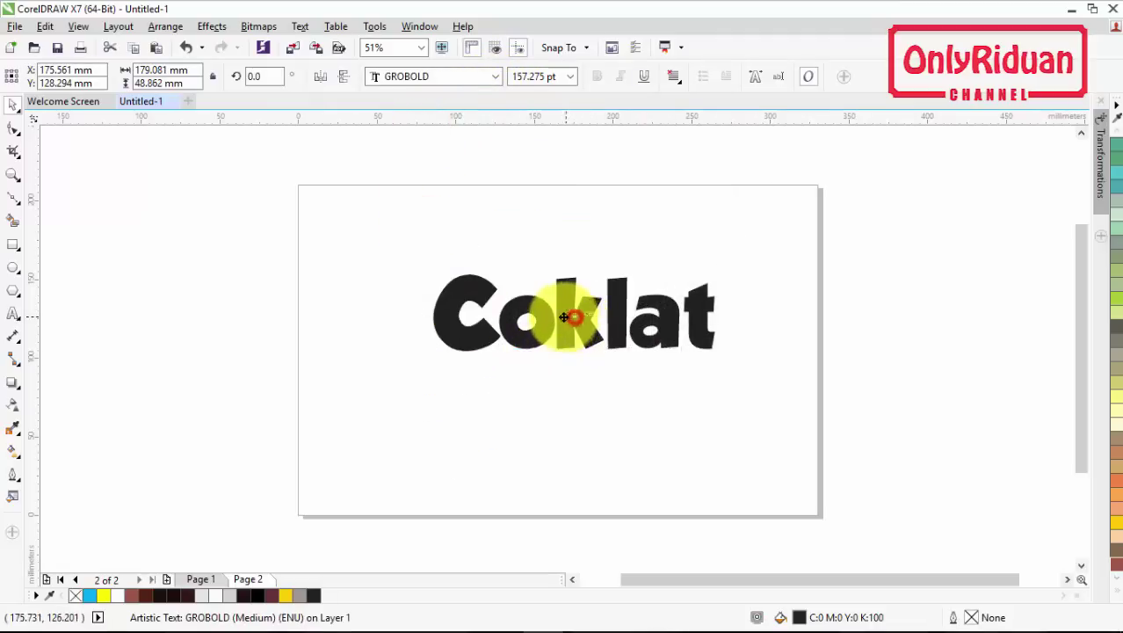
left_click_drag(567, 317, 558, 319)
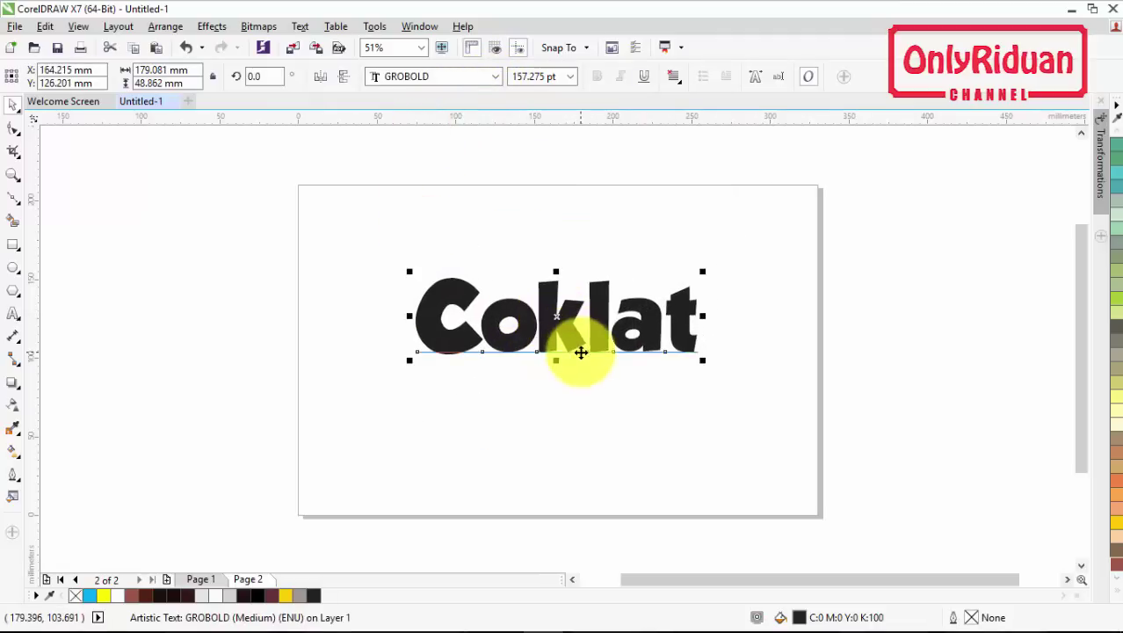
- Convert the "Coklat" text to curves
scroll(564, 314, "up", 2)
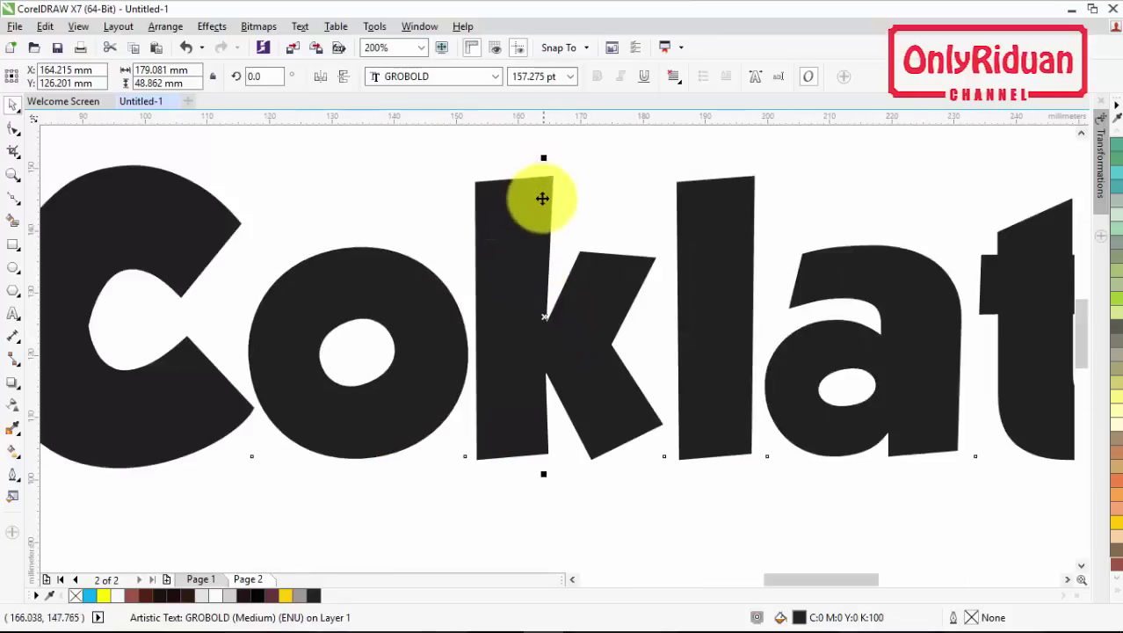
scroll(551, 224, "down", 1)
right_click(530, 244)
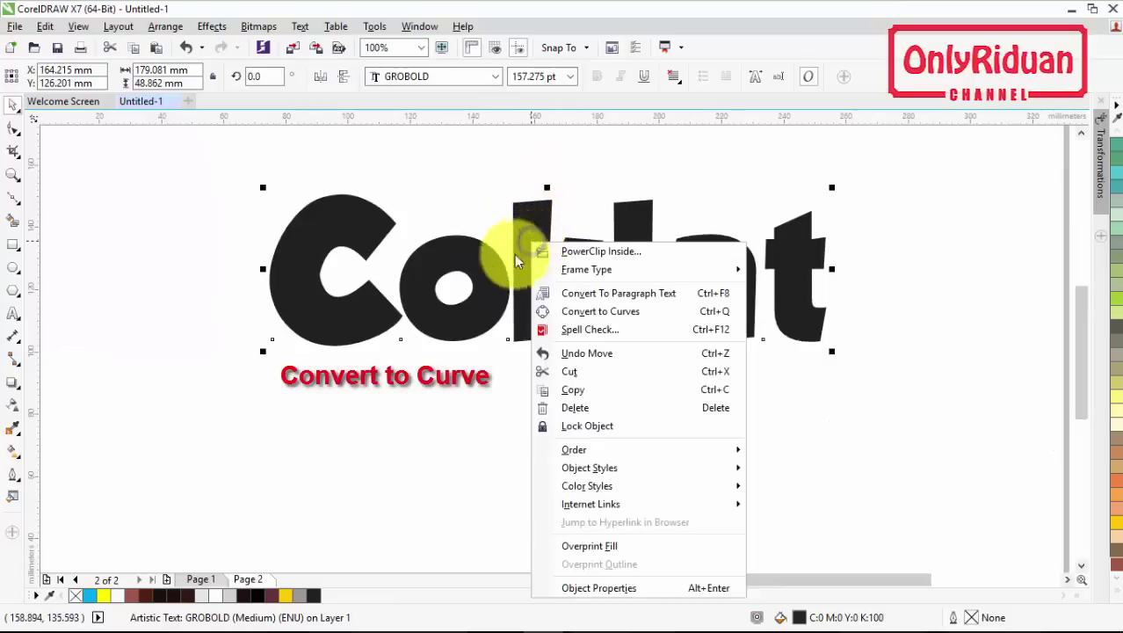
left_click(600, 311)
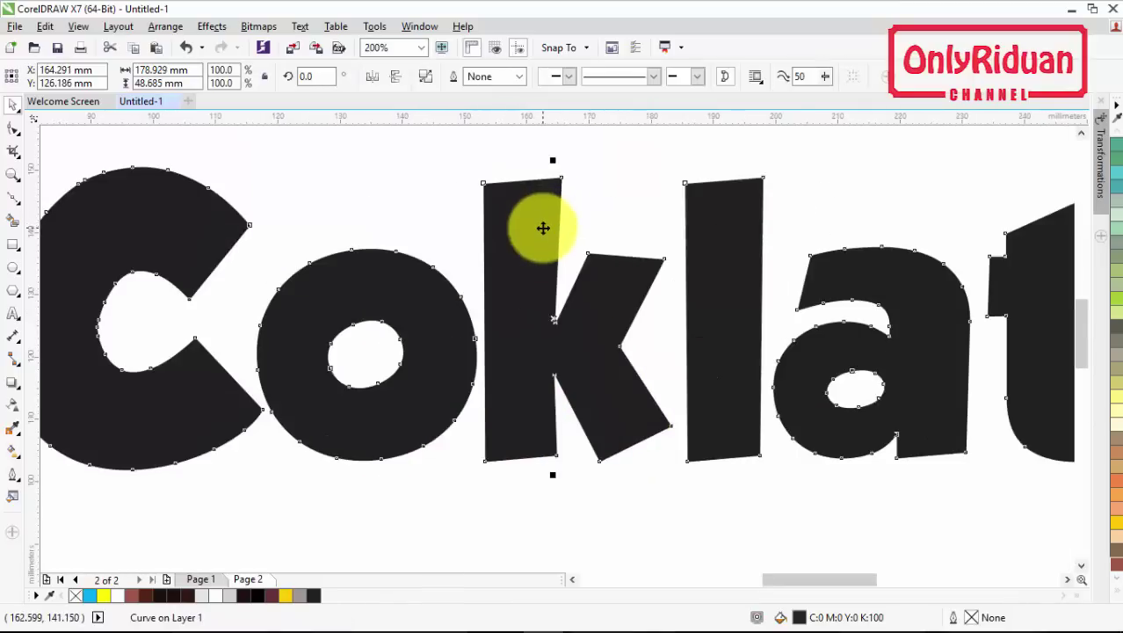
- Using the Shape tool, add a node on each side of the upper-left corner of the letter k
left_click(15, 132)
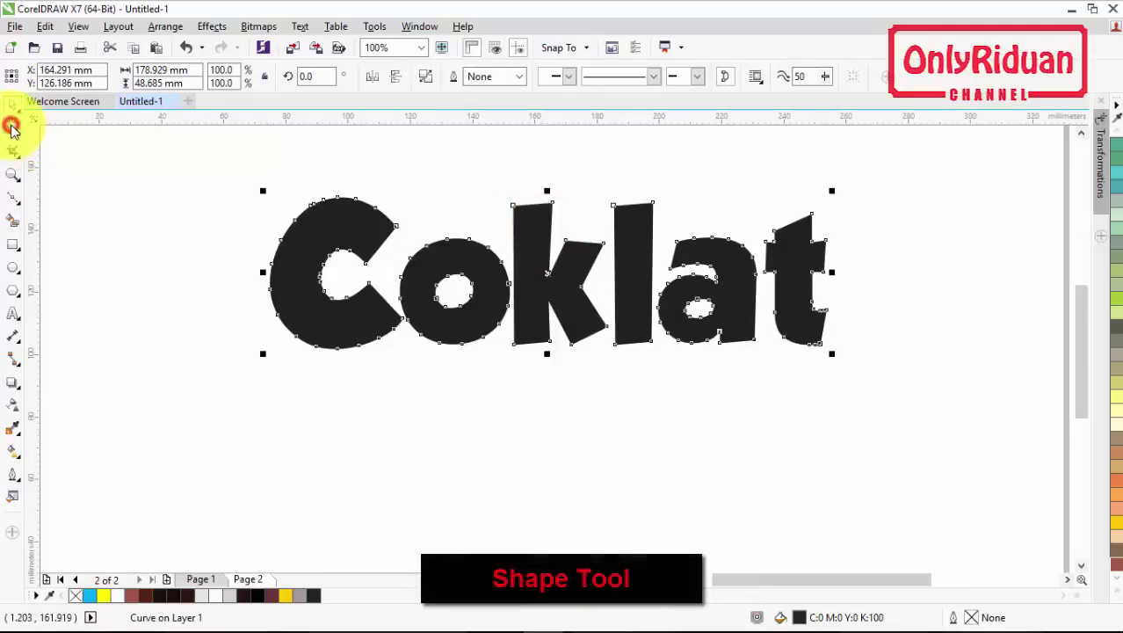
left_click(69, 130)
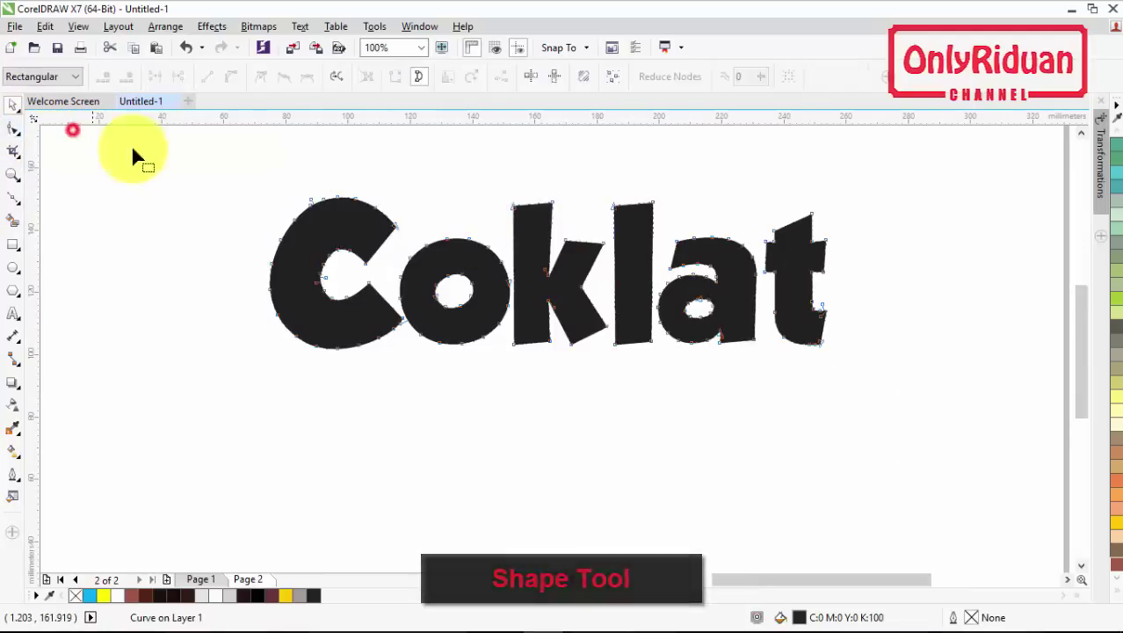
scroll(545, 209, "up", 2)
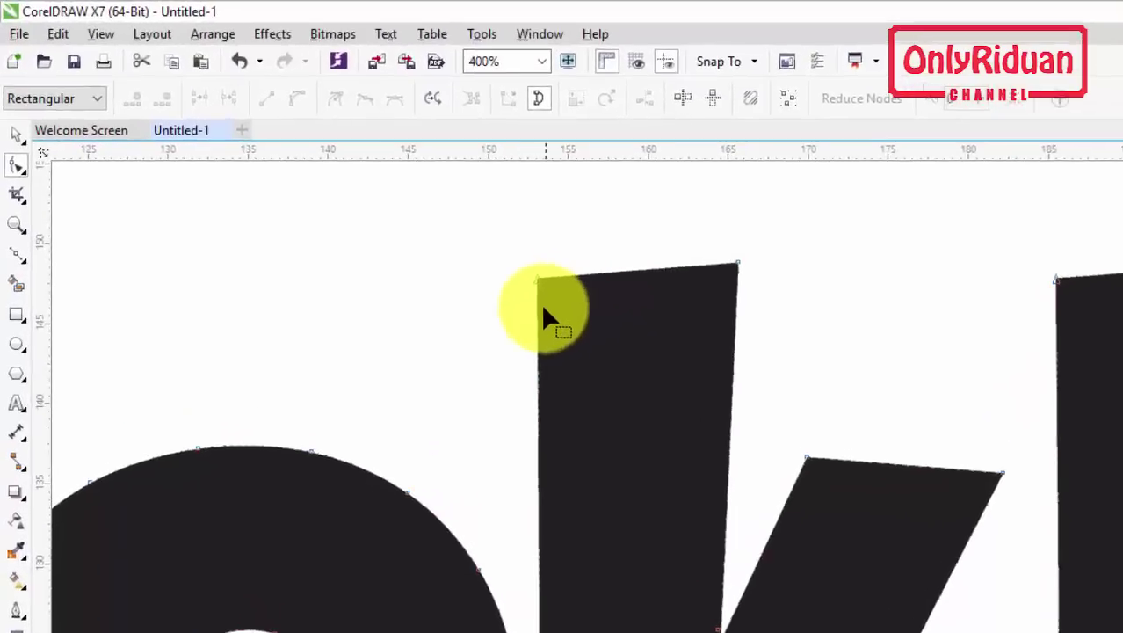
left_click(537, 312)
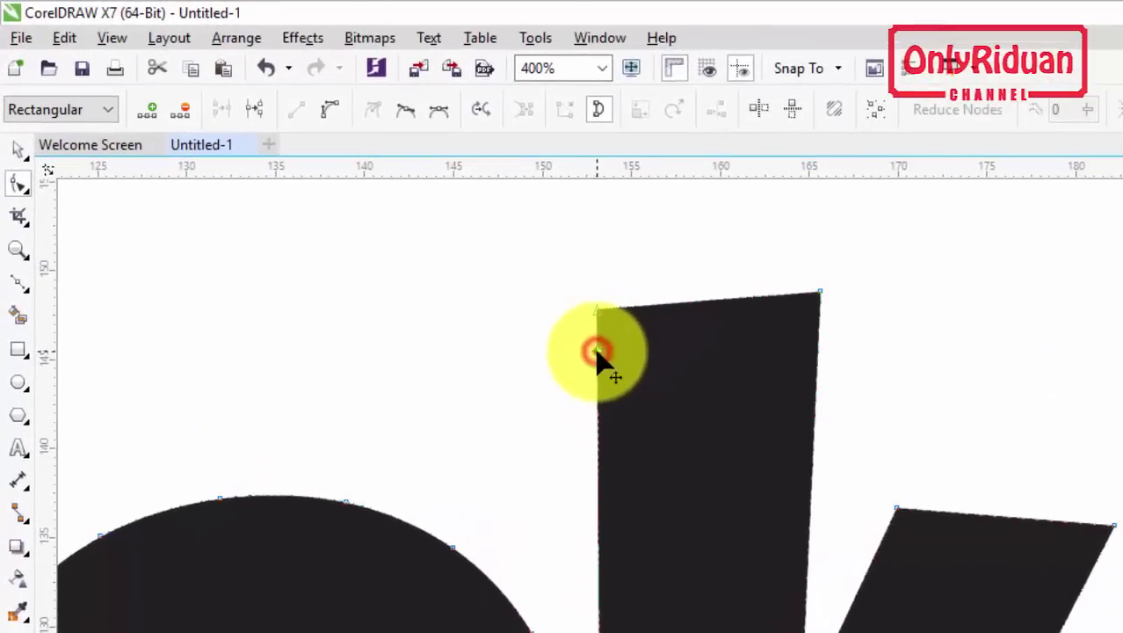
left_click(635, 306)
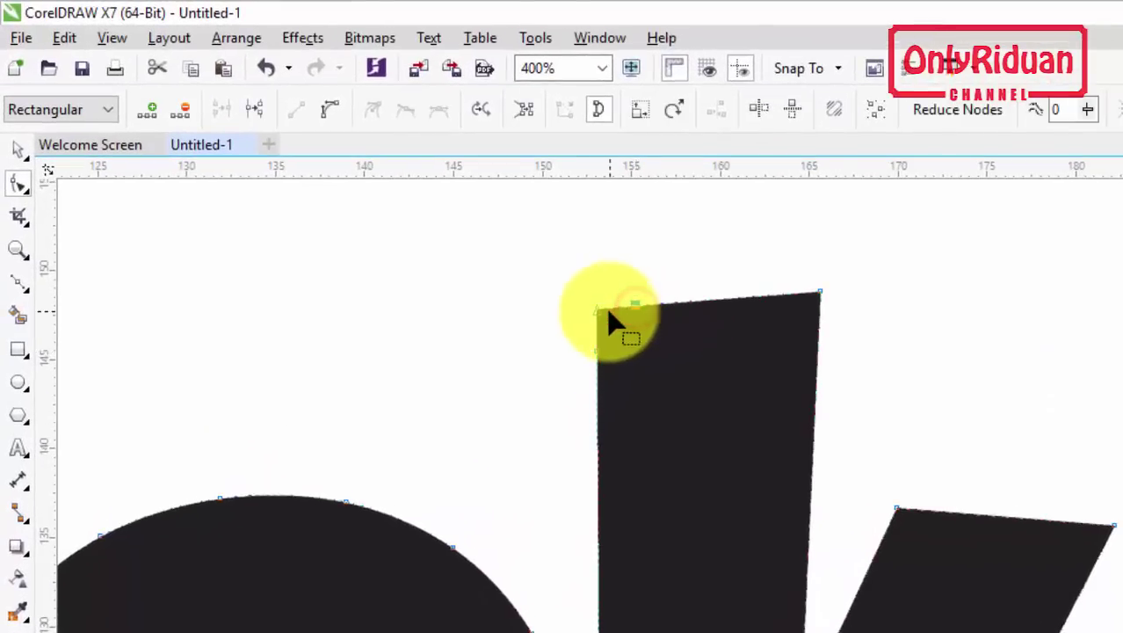
- Convert the k's upper-left corner segment to a curve and reshape it into a rounded corner between the added nodes
left_click(599, 311)
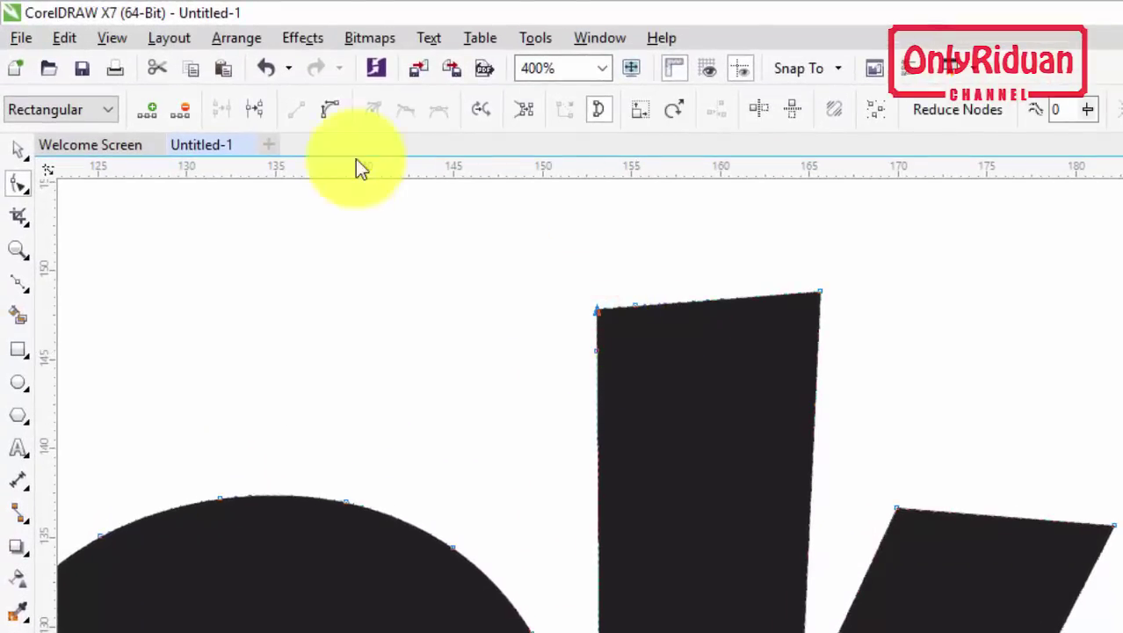
left_click(332, 114)
scroll(594, 326, "up", 1)
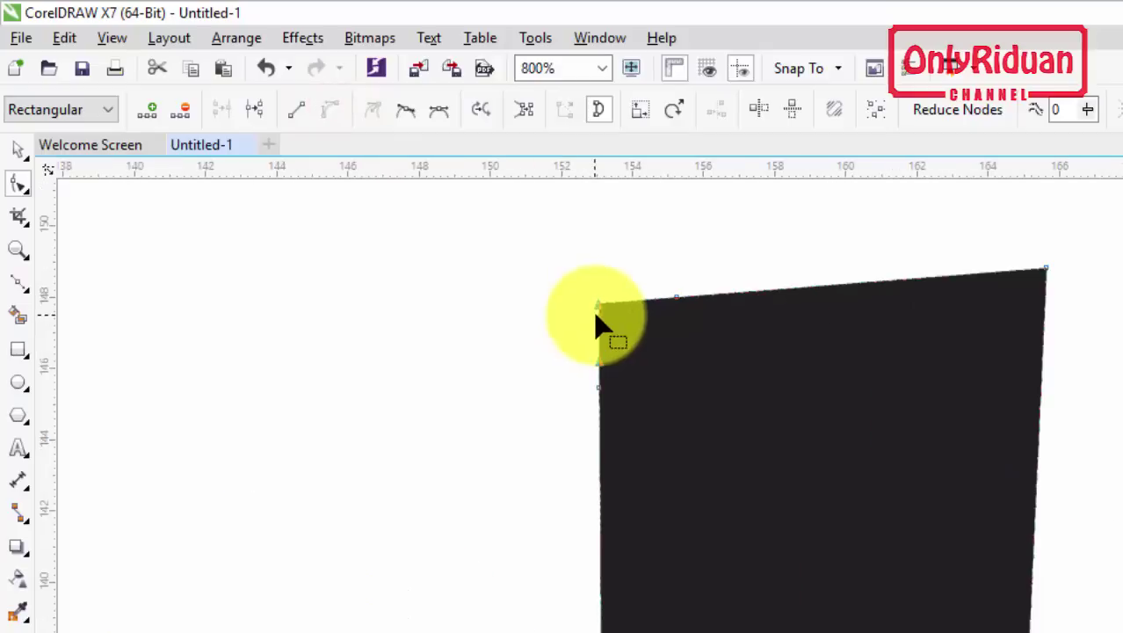
left_click(599, 305)
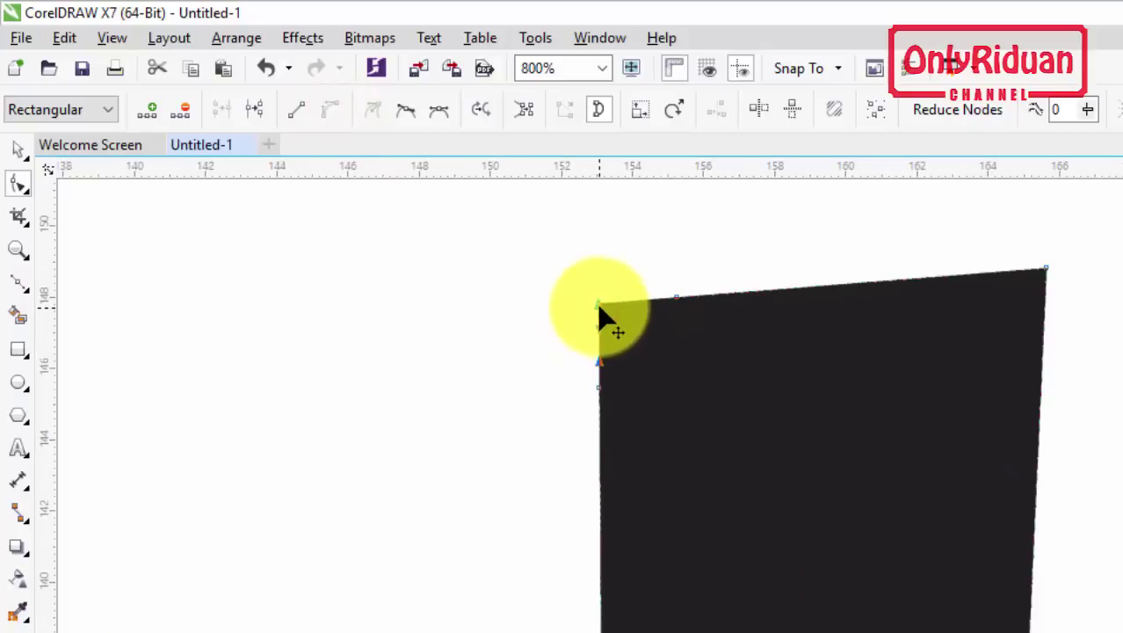
left_click_drag(599, 306, 625, 318)
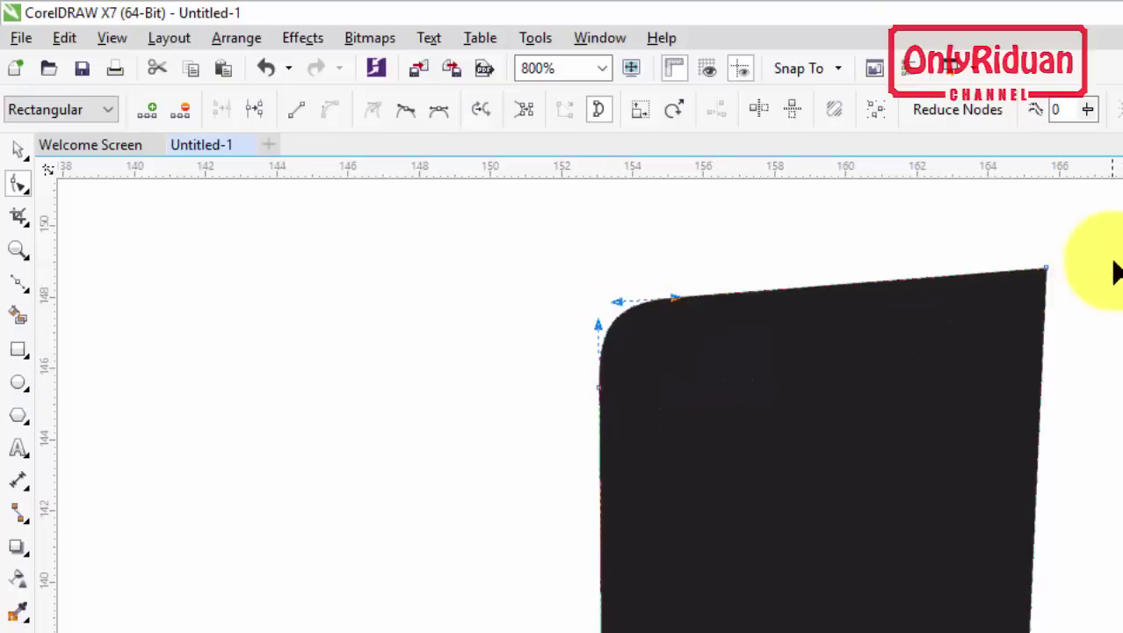
- Round the upper-right corner of the k's stem with added nodes and a curved segment, and leave node editing
left_click(997, 270)
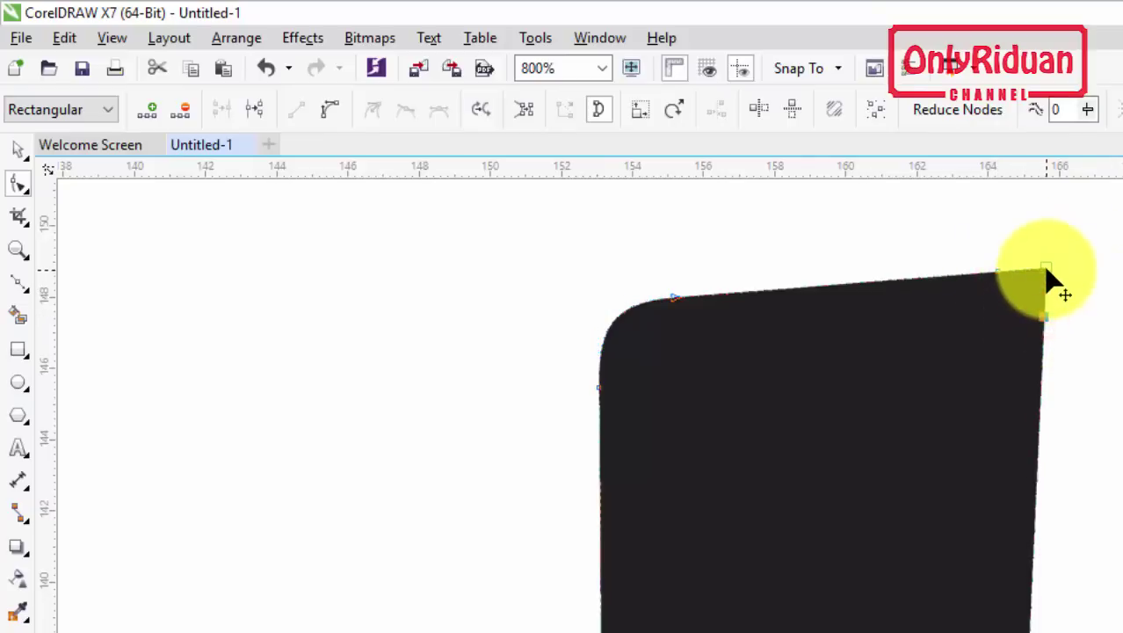
left_click(1046, 269)
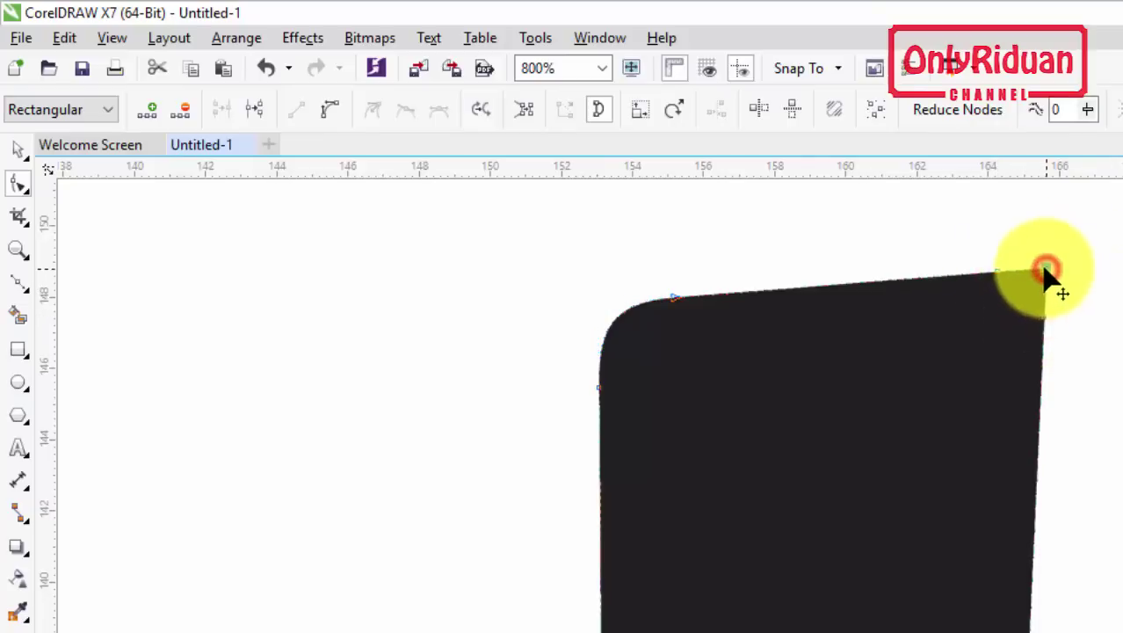
left_click(331, 108)
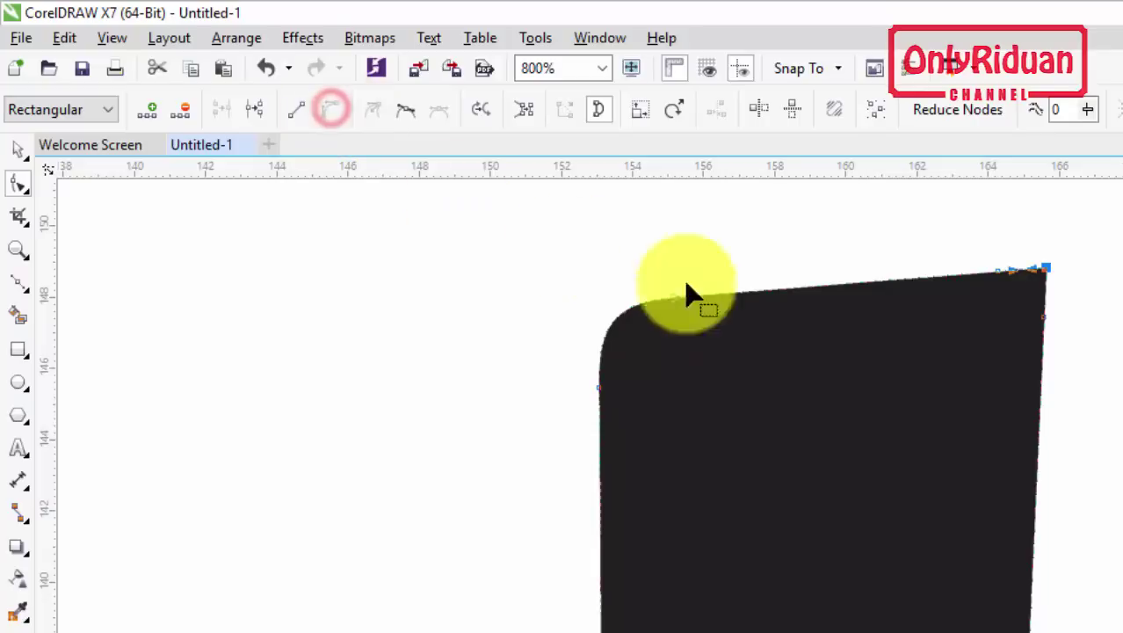
left_click(1045, 269)
left_click(1046, 320)
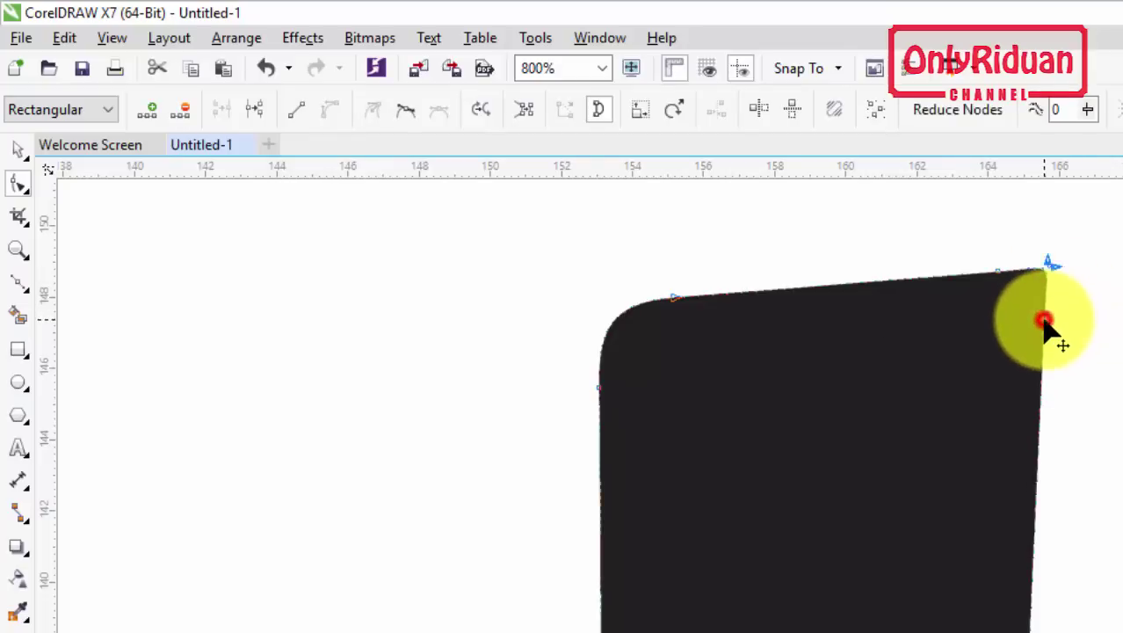
left_click(1050, 260)
left_click(1053, 267)
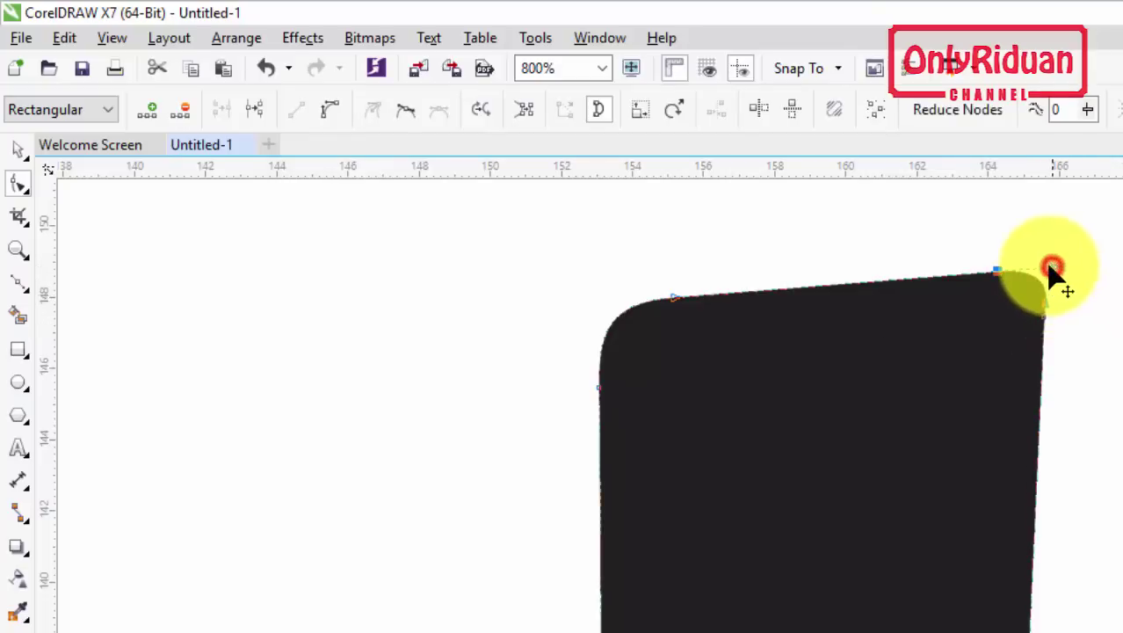
scroll(1059, 268, "down", 5)
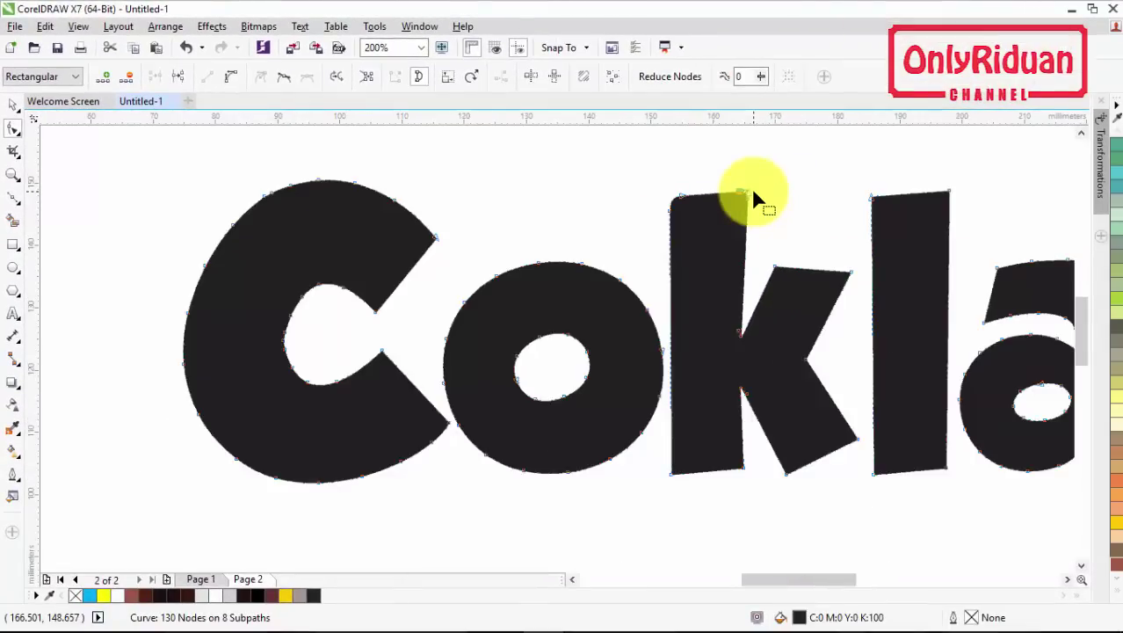
left_click(752, 194)
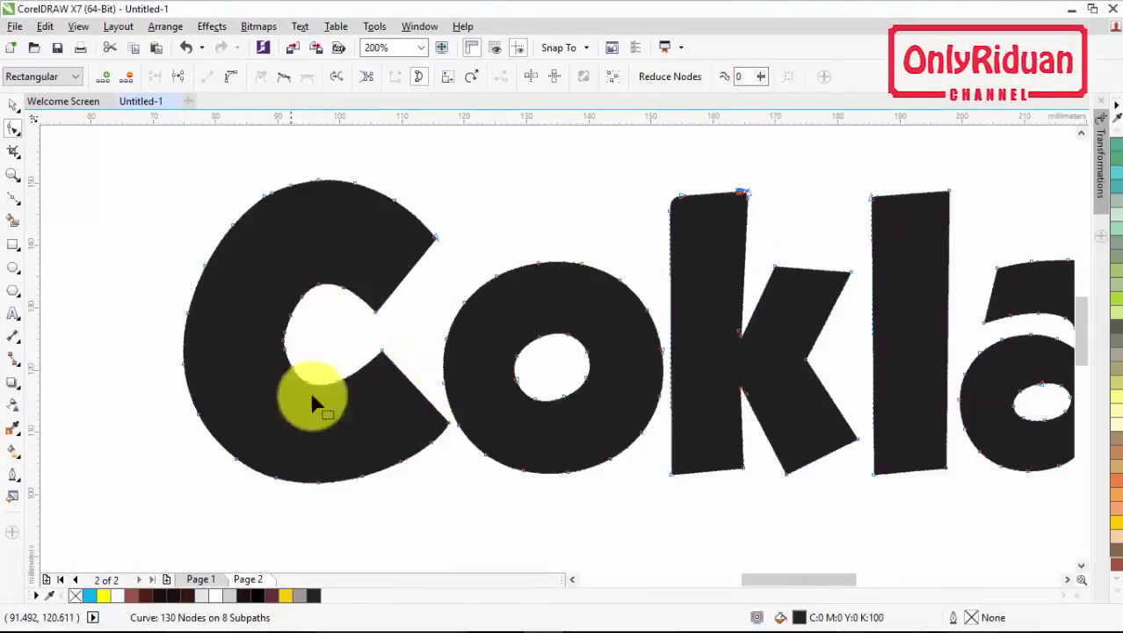
scroll(788, 457, "down", 2)
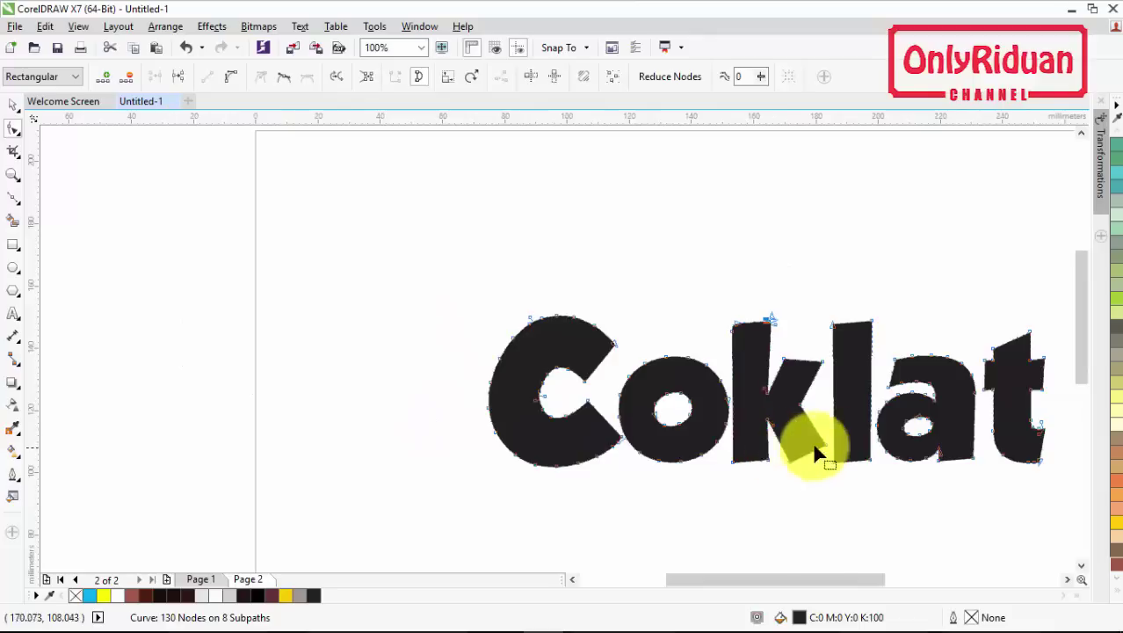
left_click(1067, 579)
scroll(1081, 350, "down", 3)
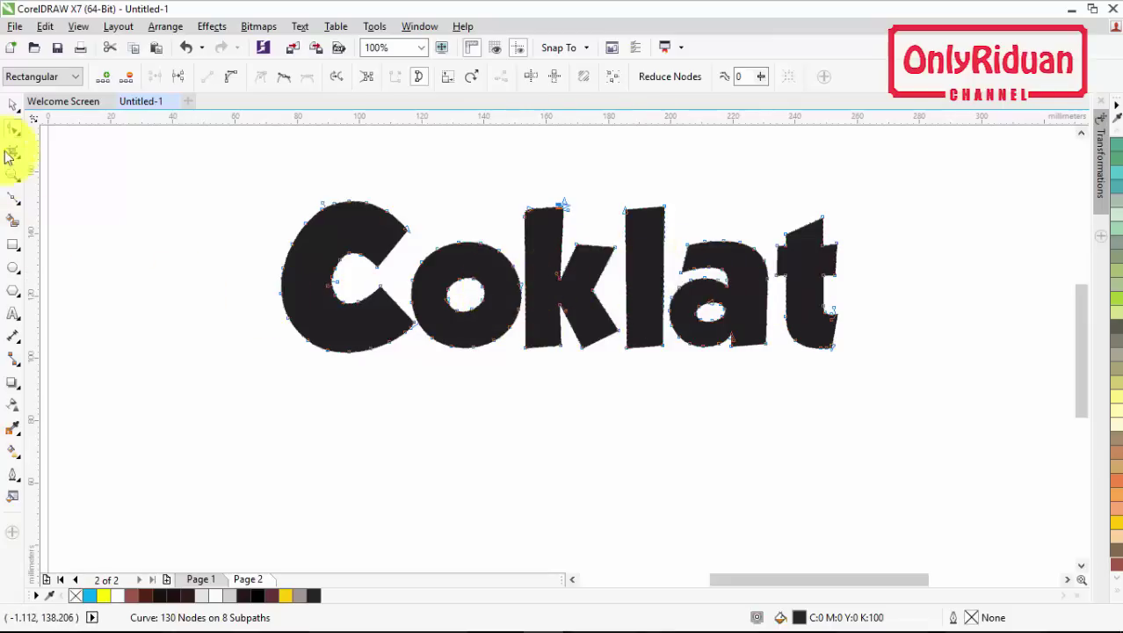
left_click(13, 106)
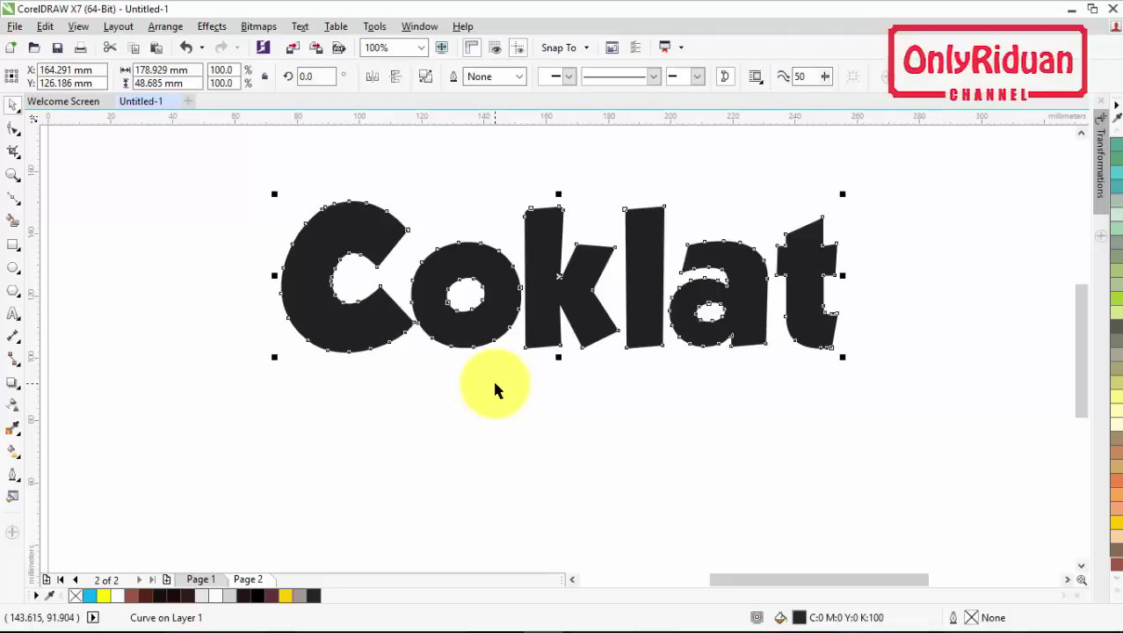
- Examine the chocolate drips under the letters of the finished design on Page 1 and return to the lettering on Page 2
left_click(204, 580)
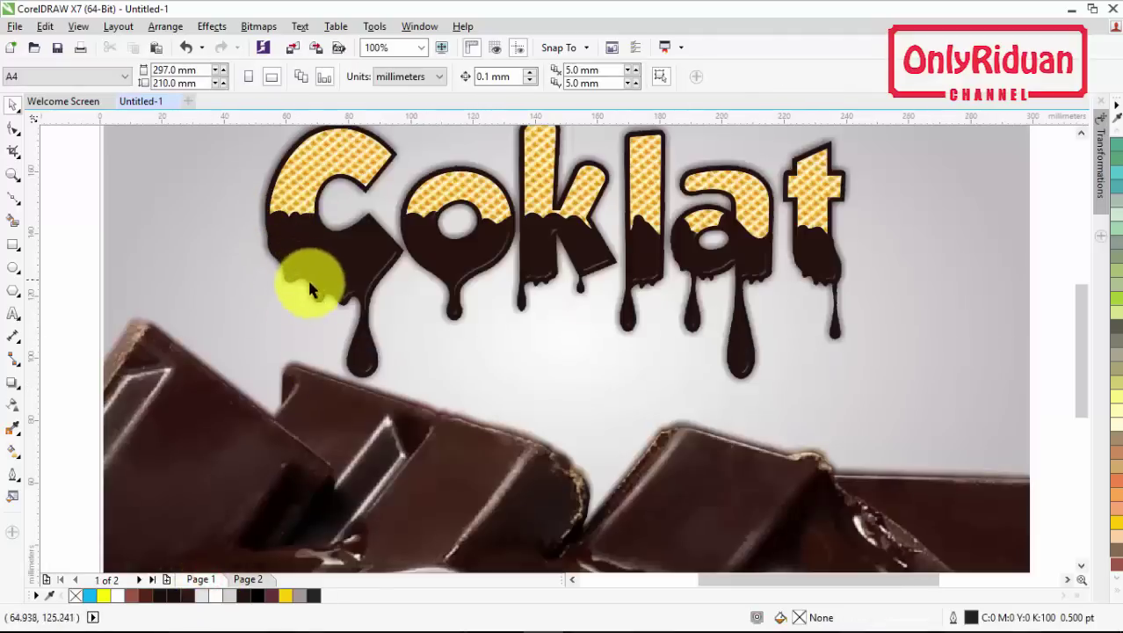
left_click(248, 579)
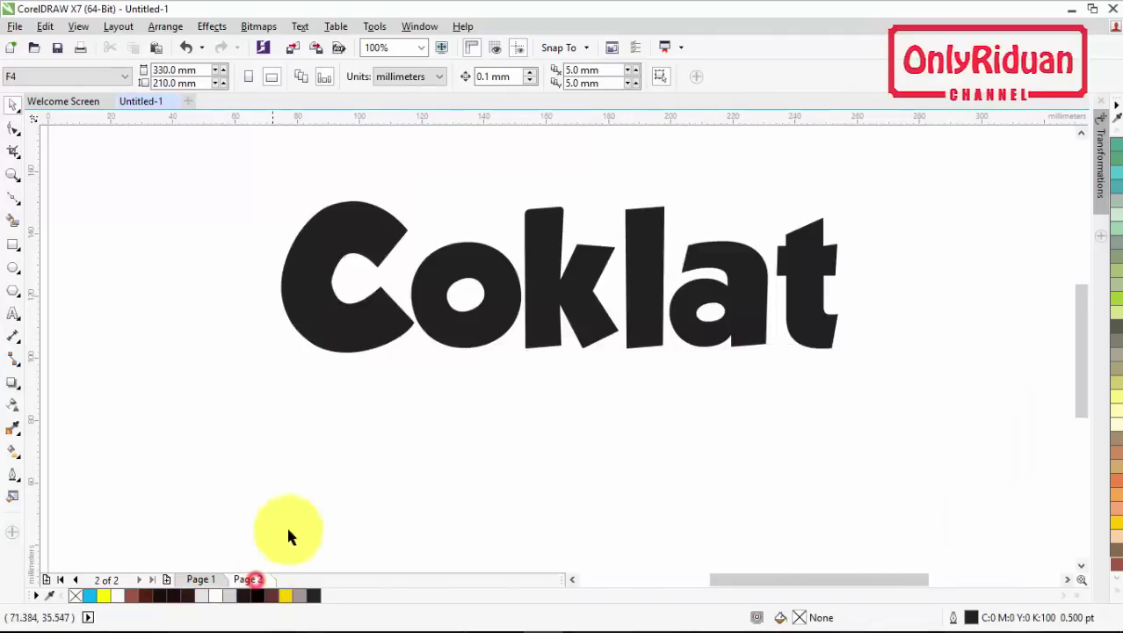
scroll(316, 323, "up", 2)
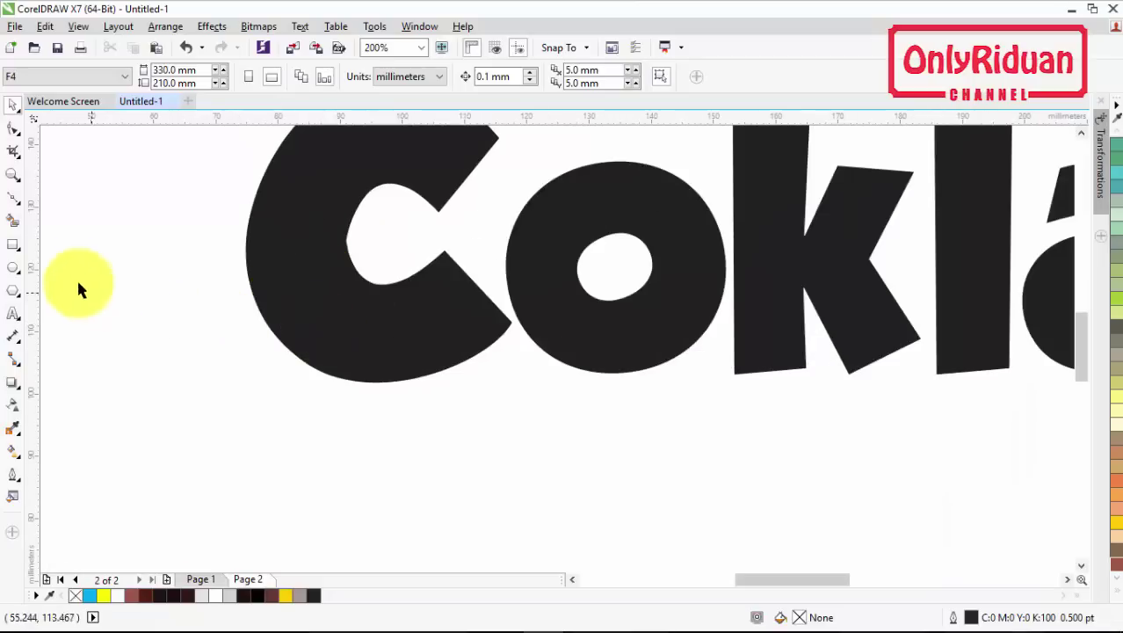
- Using the Pen tool, start a wavy drip outline at the C's outer left edge and curve it down along the letter's lower-left side
left_click(12, 195)
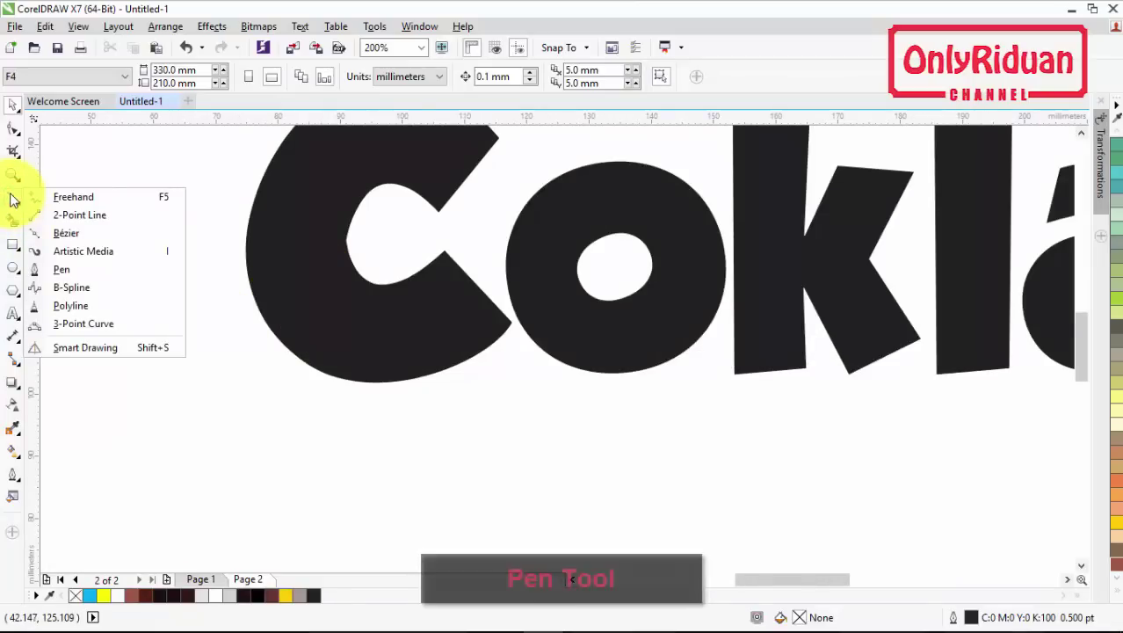
left_click(58, 272)
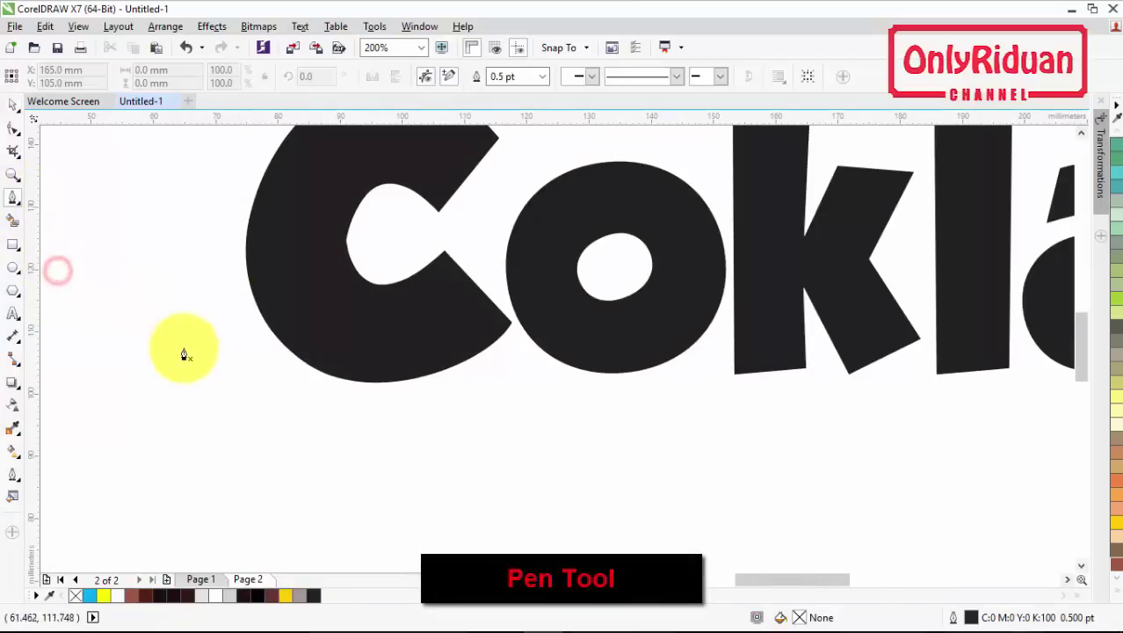
left_click(213, 579)
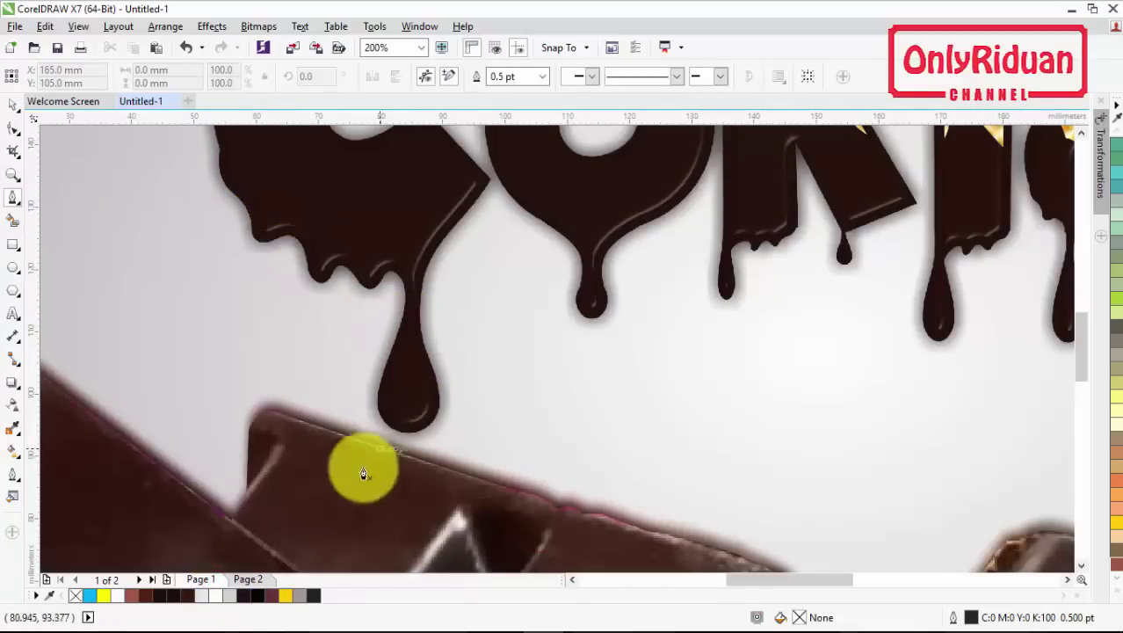
left_click(251, 579)
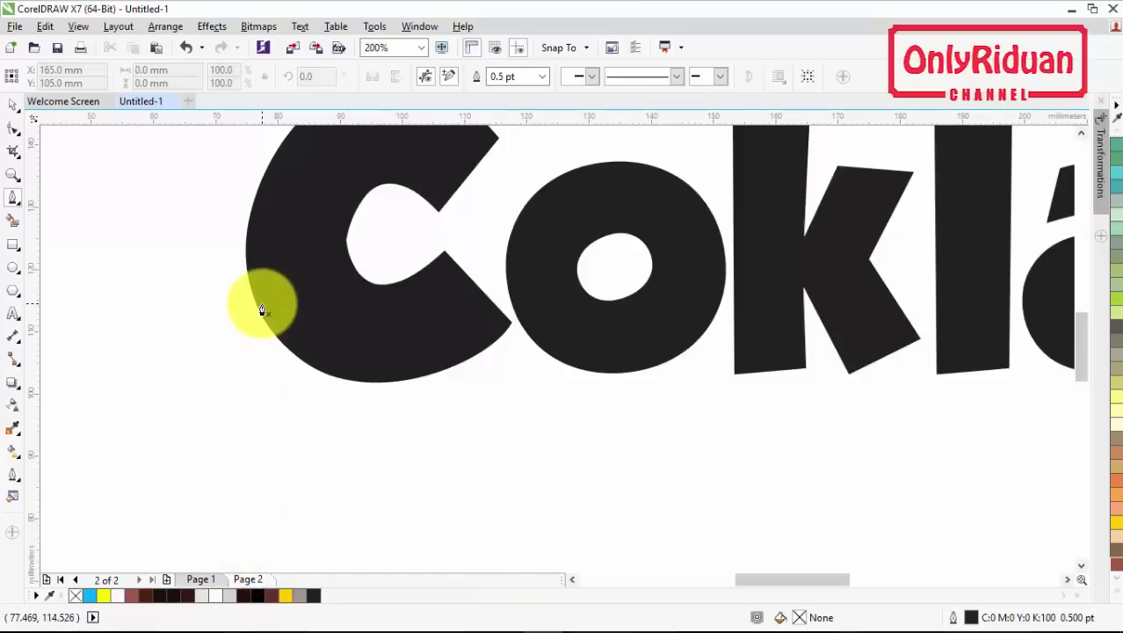
scroll(262, 304, "up", 1)
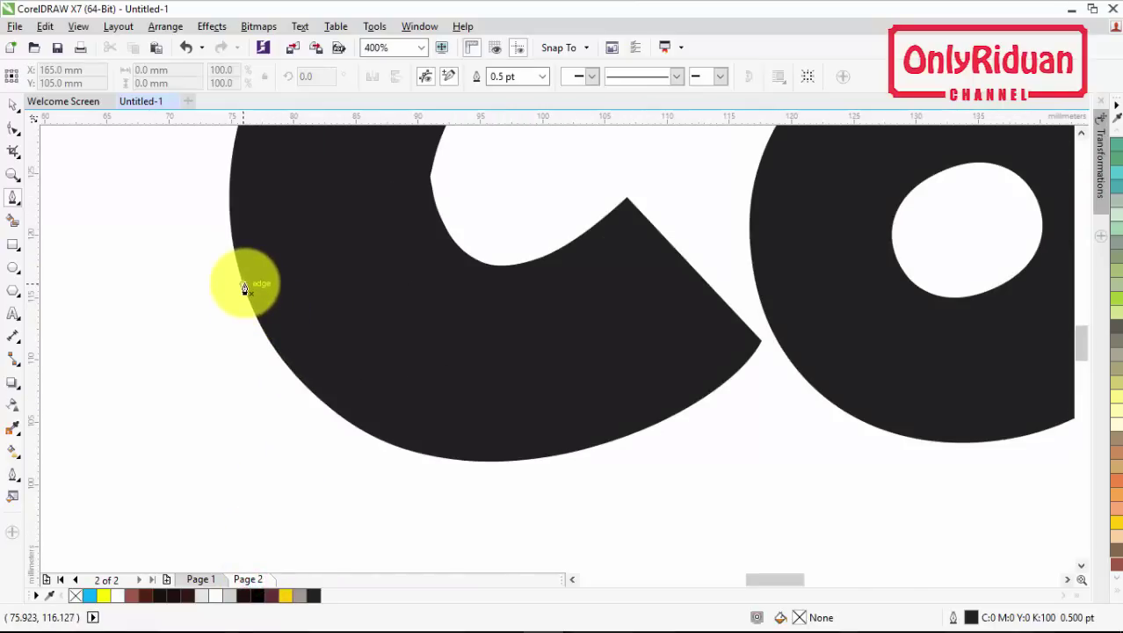
left_click(244, 285)
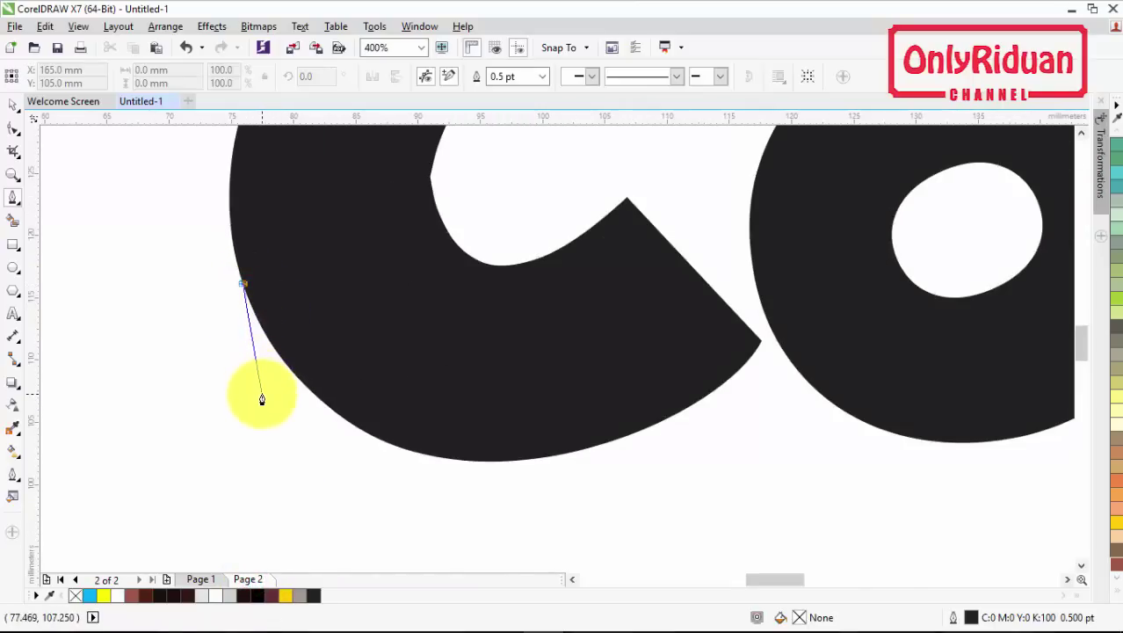
left_click_drag(277, 394, 322, 393)
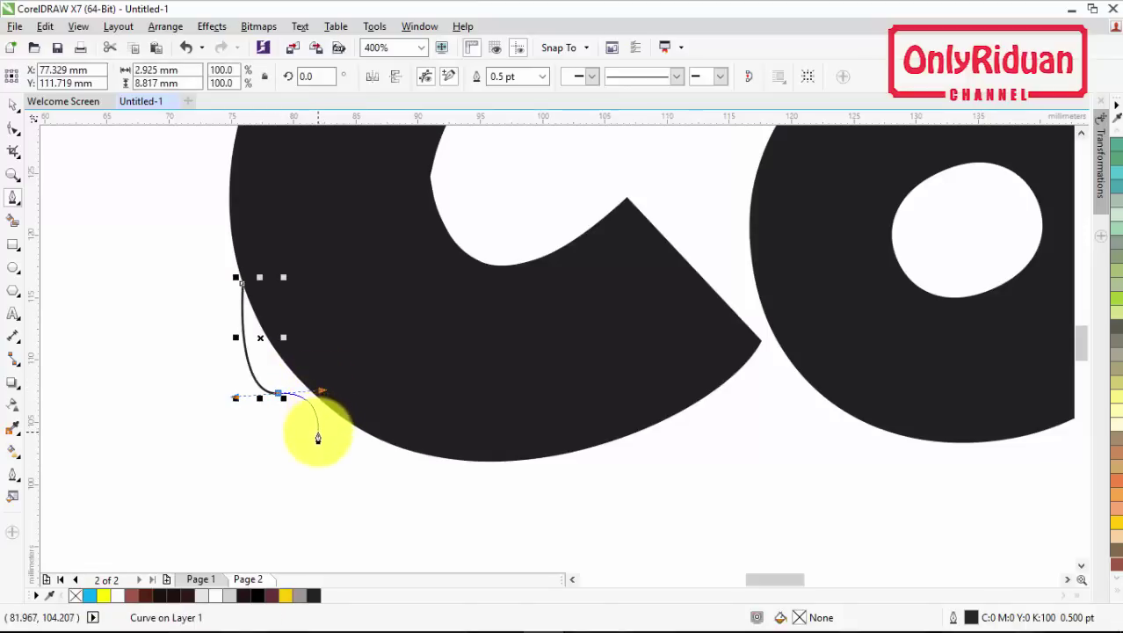
left_click(318, 435)
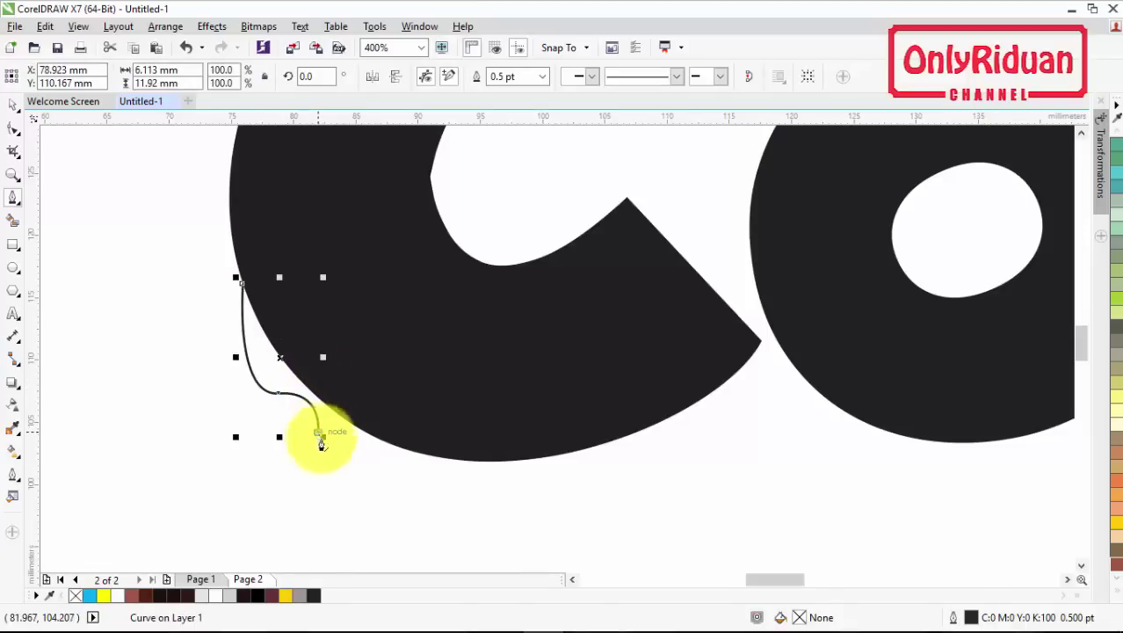
mouse_move(354, 442)
left_mouse_down()
mouse_move(393, 413)
mouse_move(412, 426)
left_mouse_up()
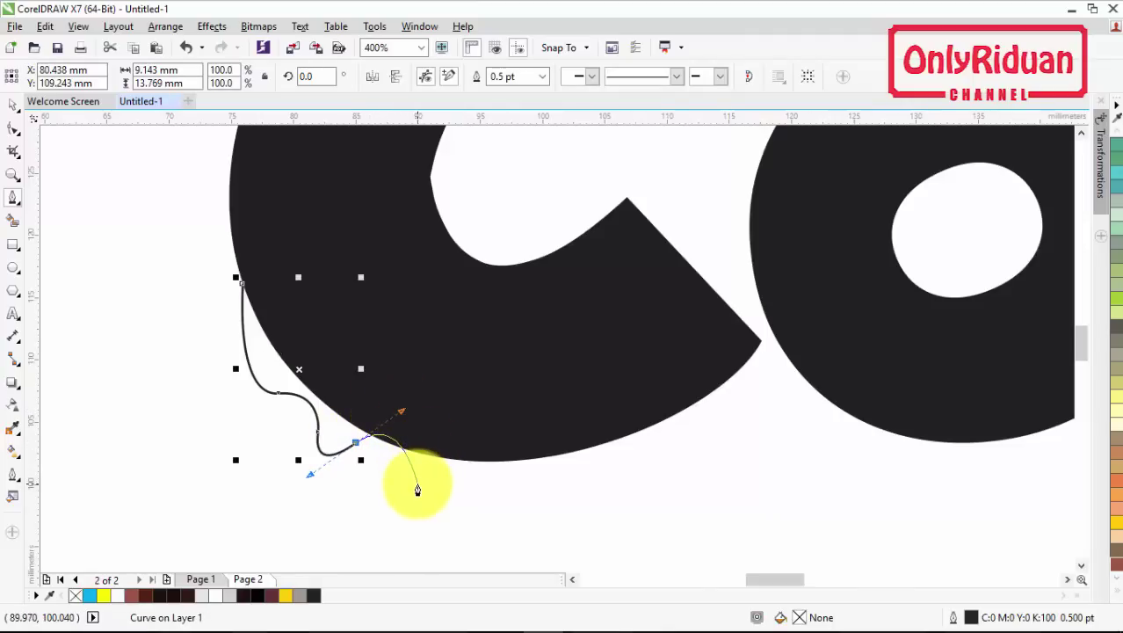
- Continue the outline with two deeper drips under the C and close it inside the letter, about 26 by 18 mm overall
left_click_drag(418, 483, 508, 415)
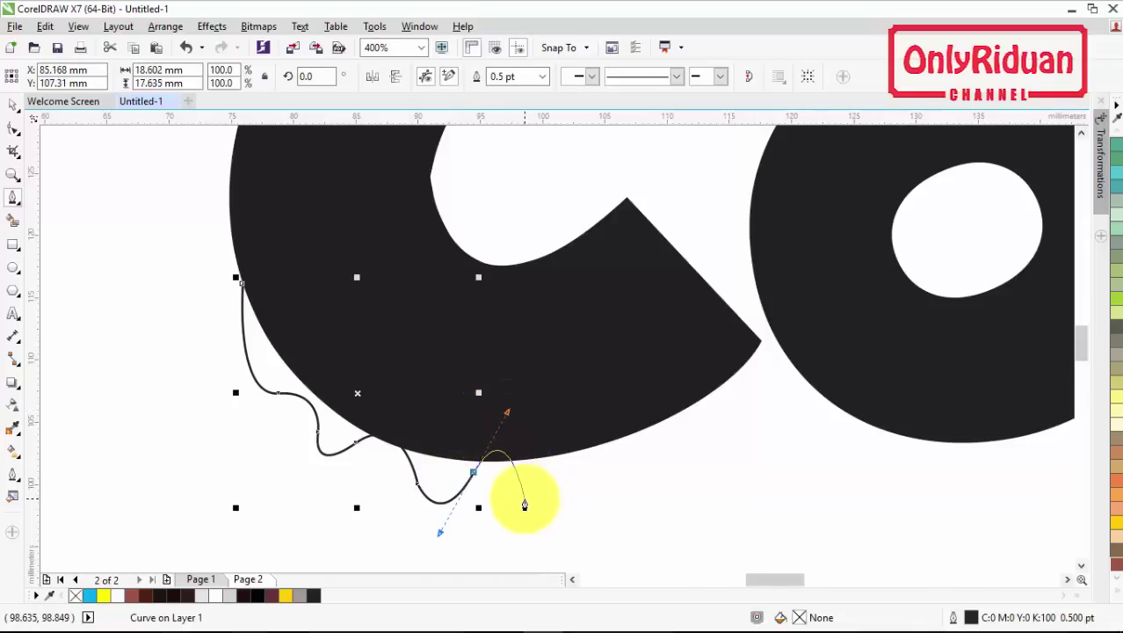
left_click(523, 498)
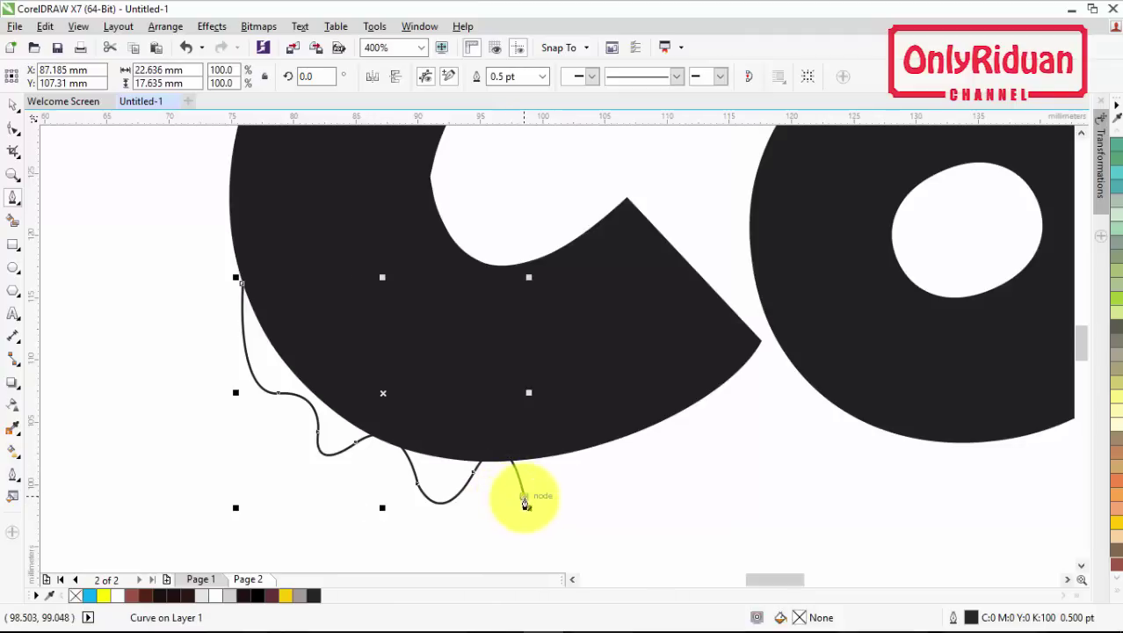
left_click(524, 497)
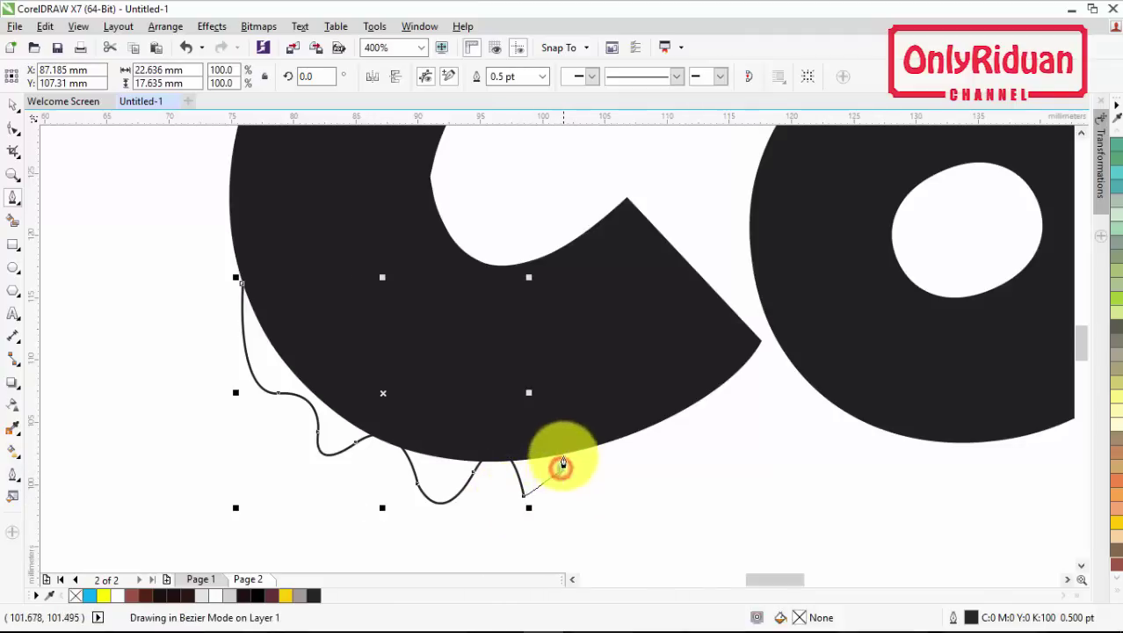
left_click_drag(560, 468, 570, 402)
left_click(496, 362)
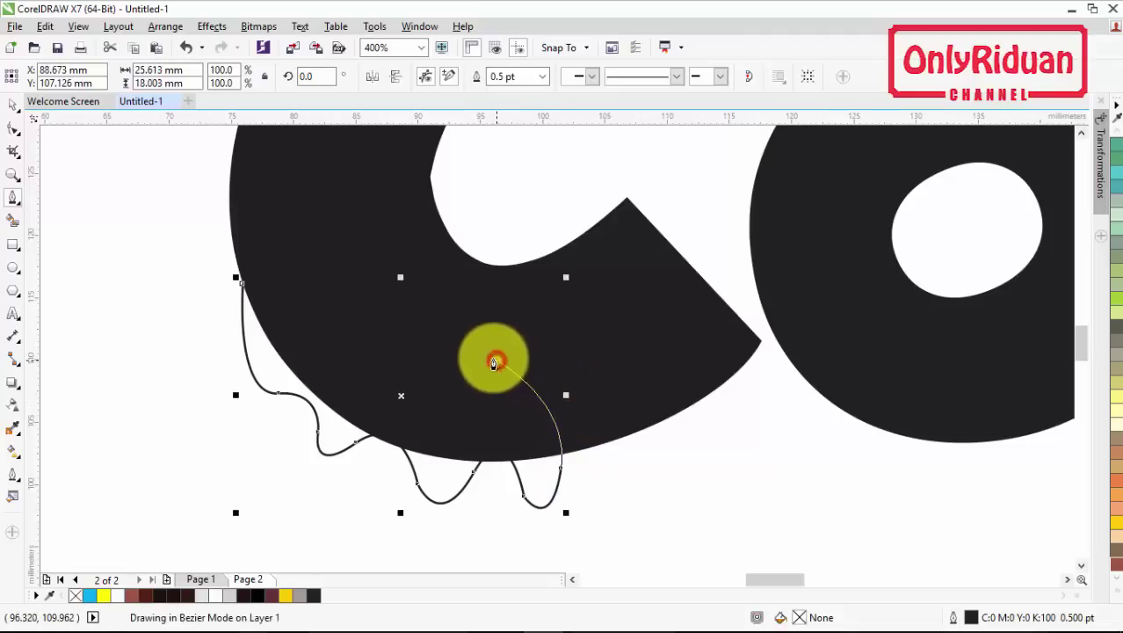
left_click(356, 308)
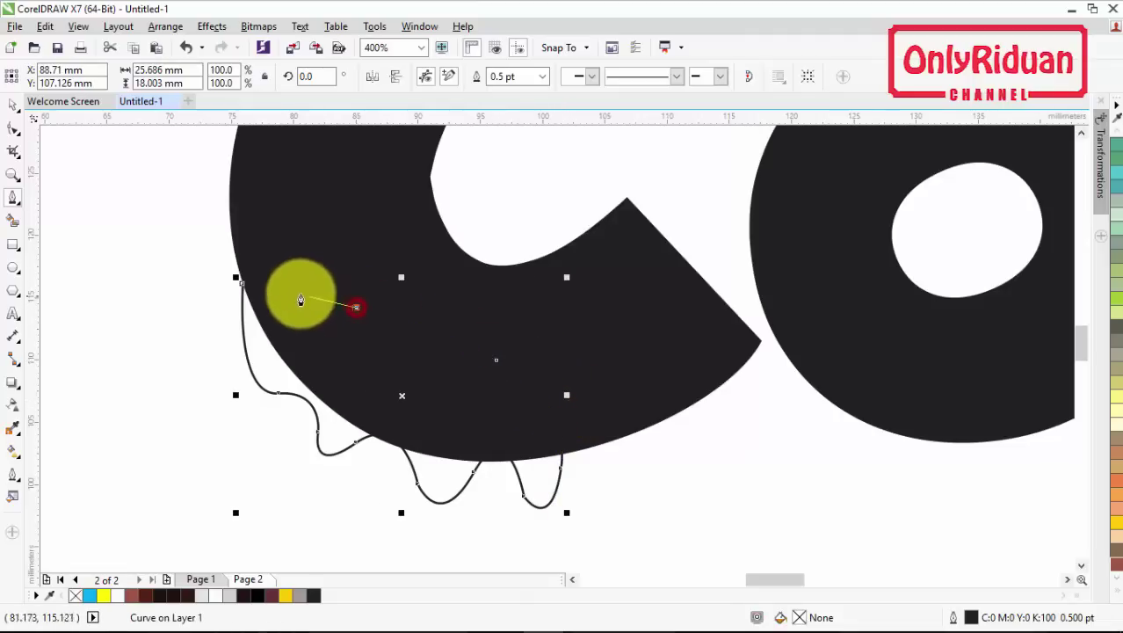
left_click(244, 288)
scroll(255, 290, "down", 1)
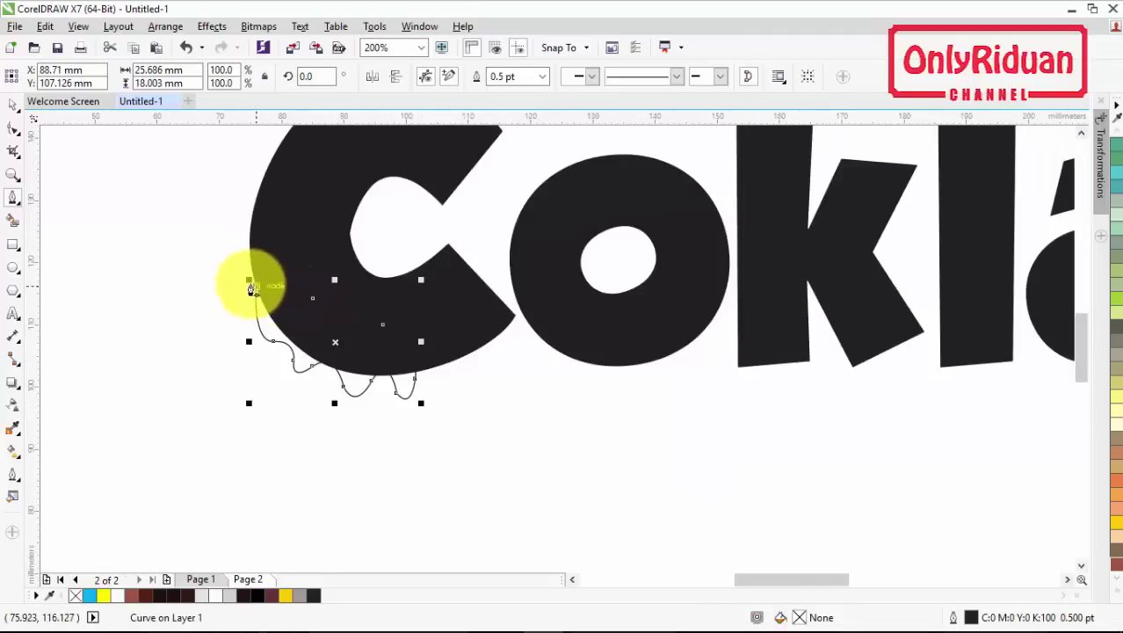
- Fill the Coklat lettering with dark brown, C58 M73 Y75 K82
left_click(13, 104)
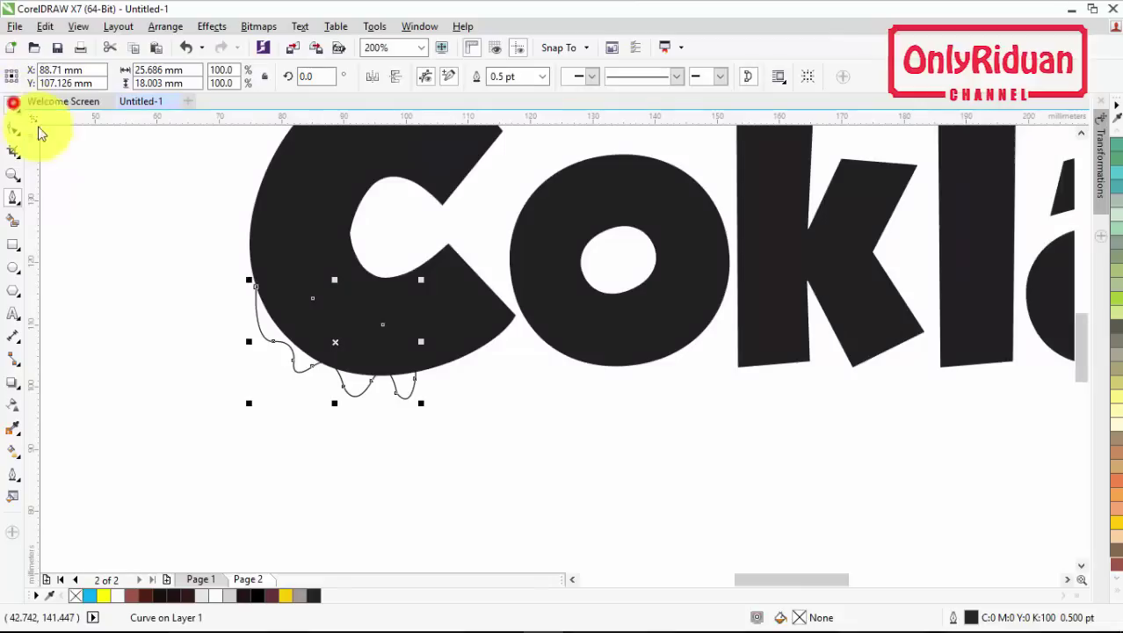
left_click(291, 201)
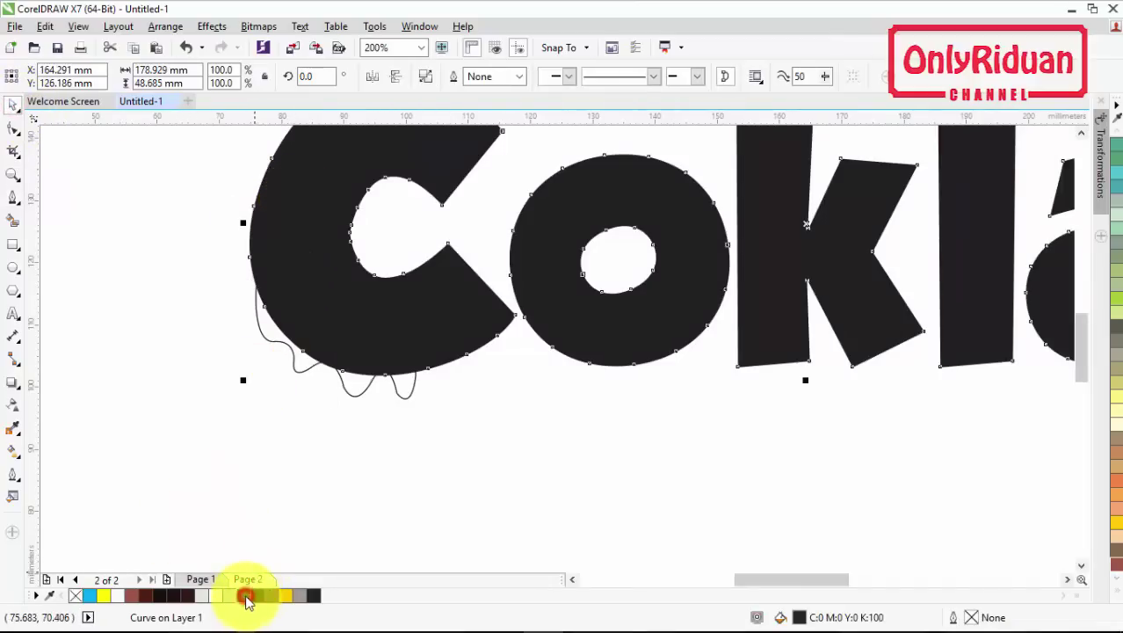
left_click(247, 597)
scroll(599, 293, "down", 1)
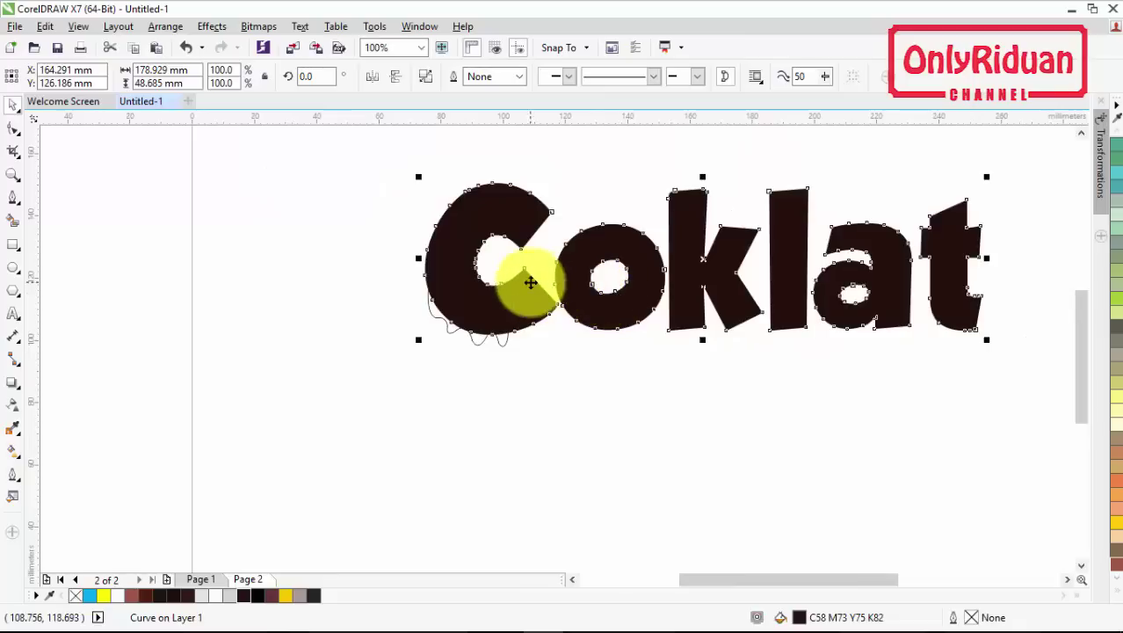
scroll(531, 282, "up", 1)
- Fill the drip shape under the C with the same dark brown as the lettering
left_click(473, 419)
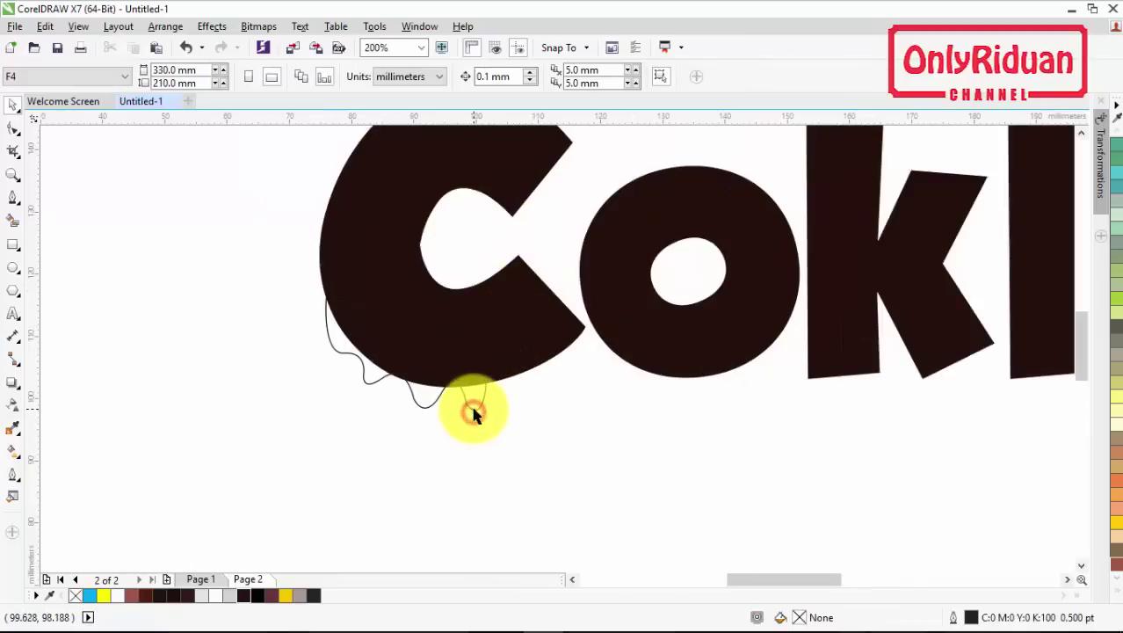
left_click(474, 403)
left_click(247, 597)
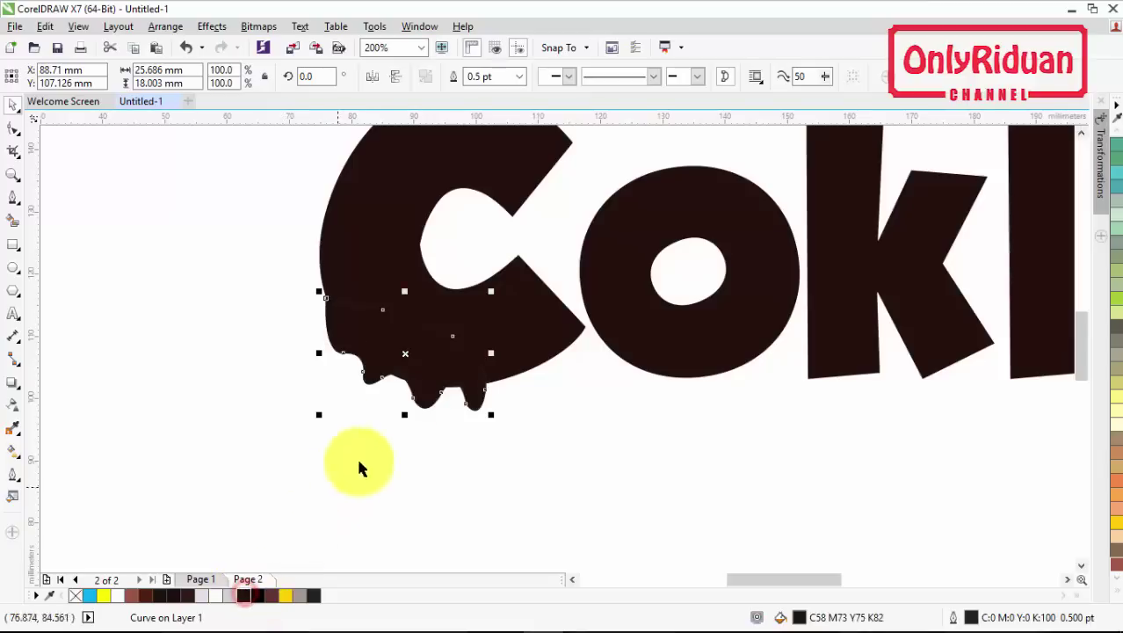
- Using the Shape tool, deepen the left and middle drips under the C and smooth the curves between them
scroll(410, 370, "up", 1)
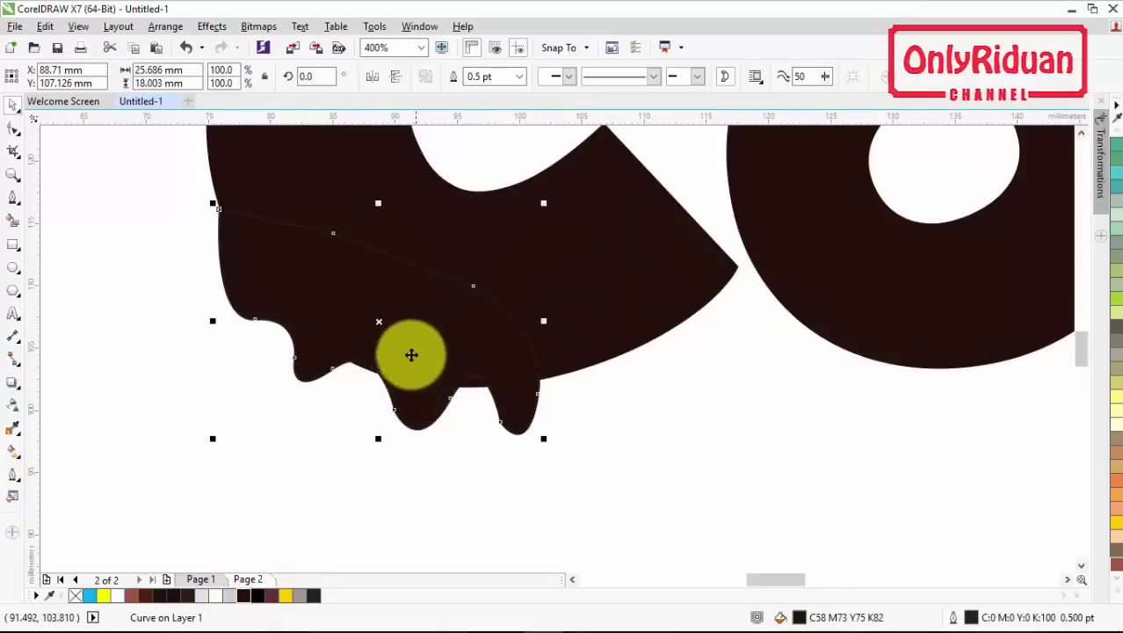
left_click(13, 197)
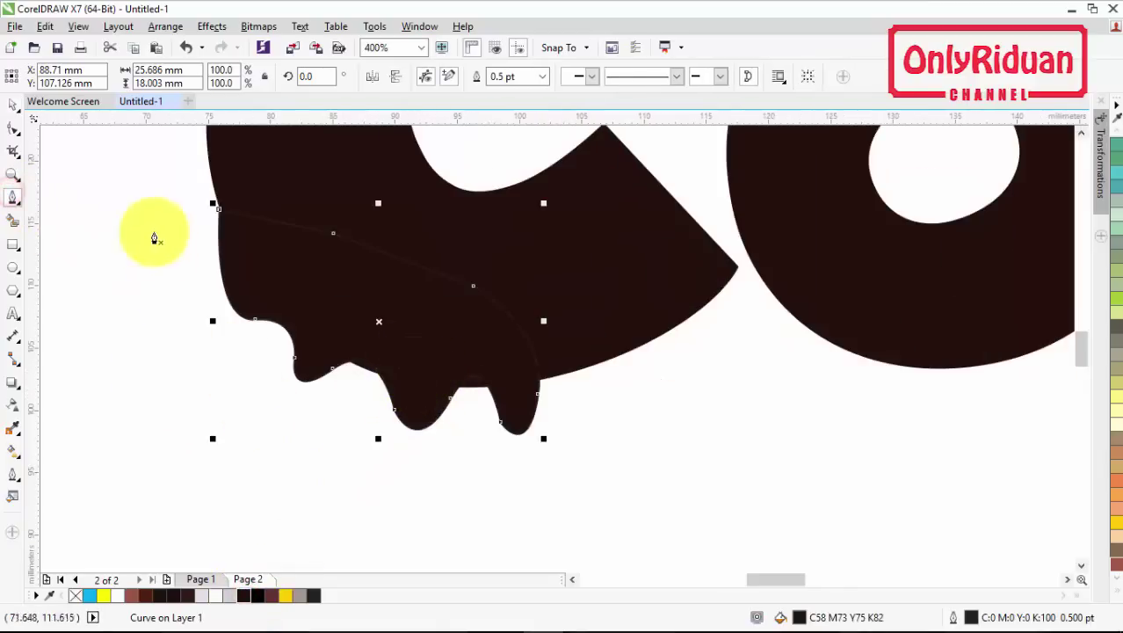
left_click(14, 131)
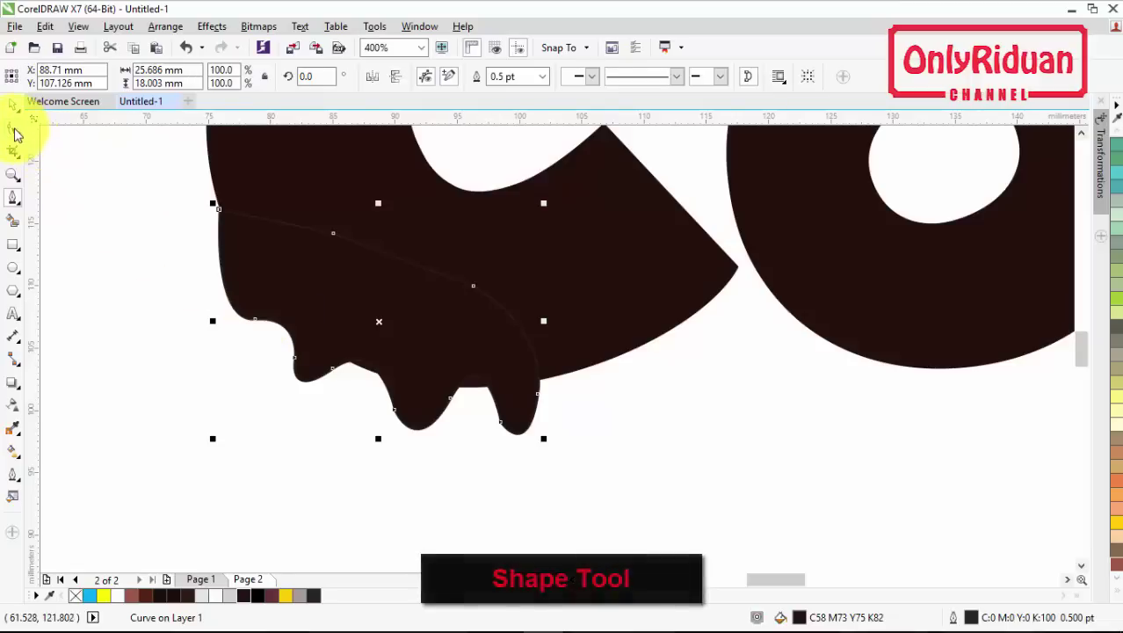
left_click(13, 129)
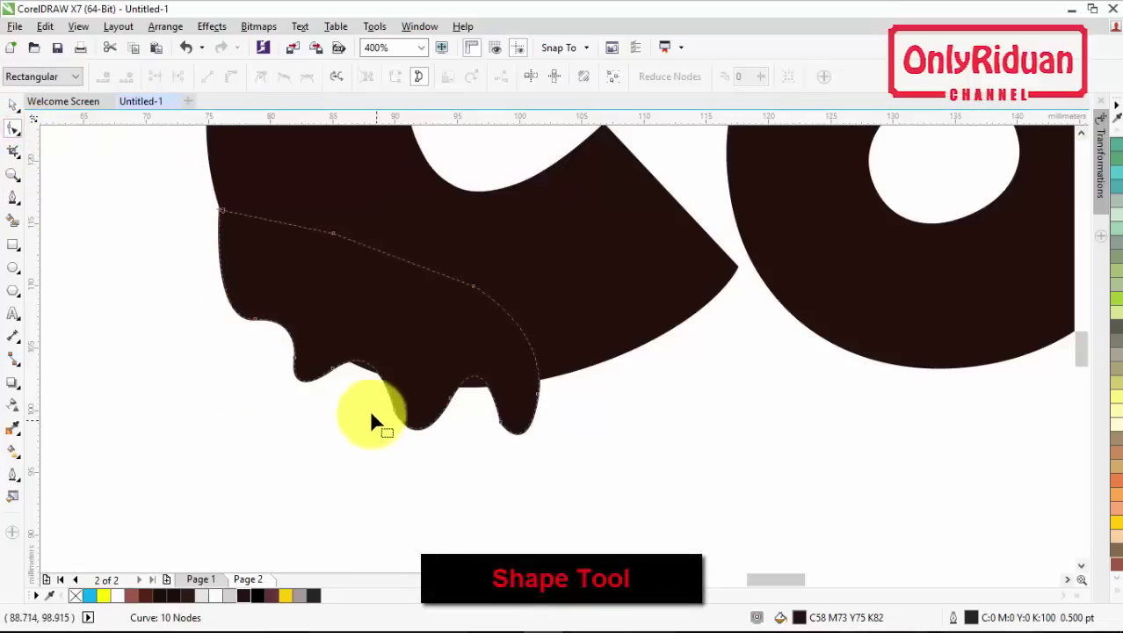
left_click(331, 377)
left_click_drag(331, 378, 291, 365)
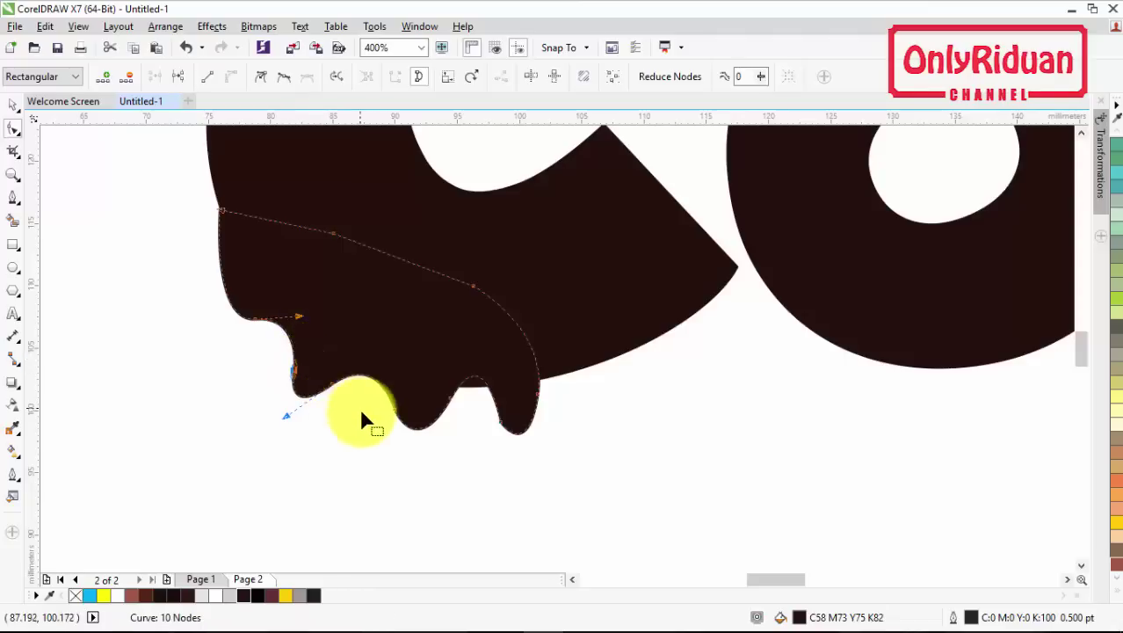
left_click_drag(451, 394, 448, 405)
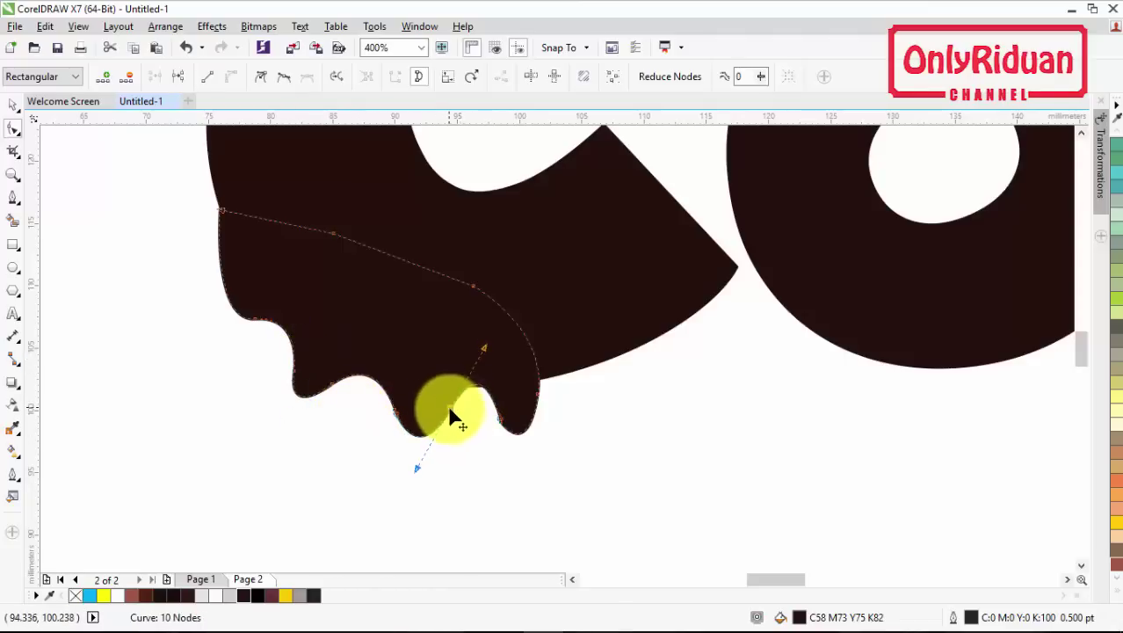
- Lower and widen the rightmost drip under the C by repositioning its nodes and curve handle, and leave node editing
left_click(536, 393)
left_click_drag(548, 332, 563, 340)
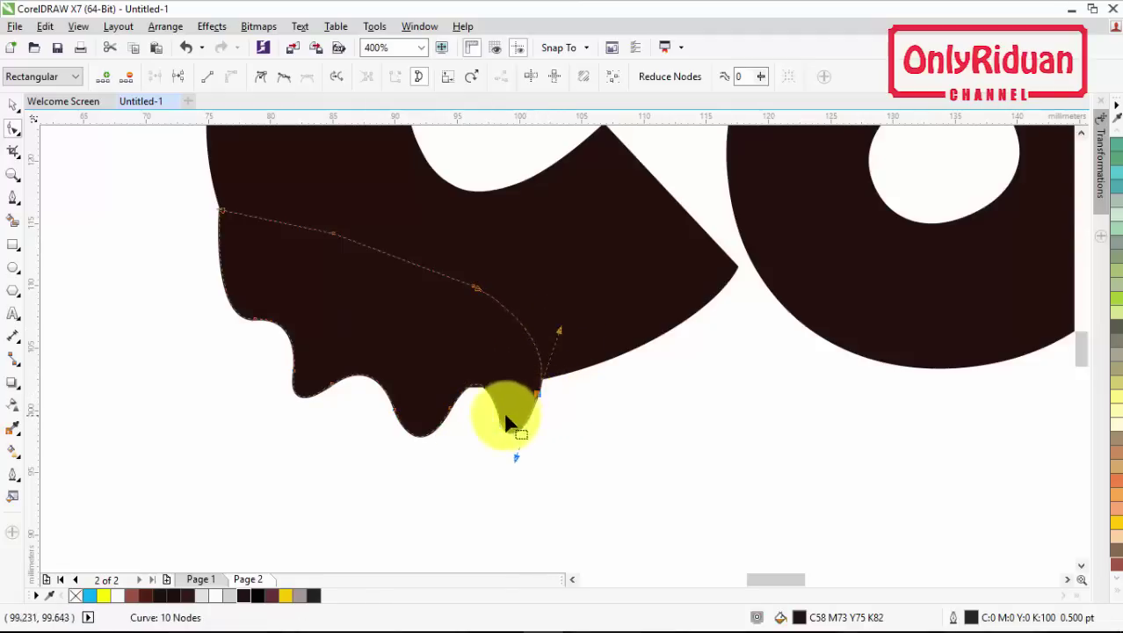
left_click_drag(501, 425, 509, 442)
left_click(538, 398)
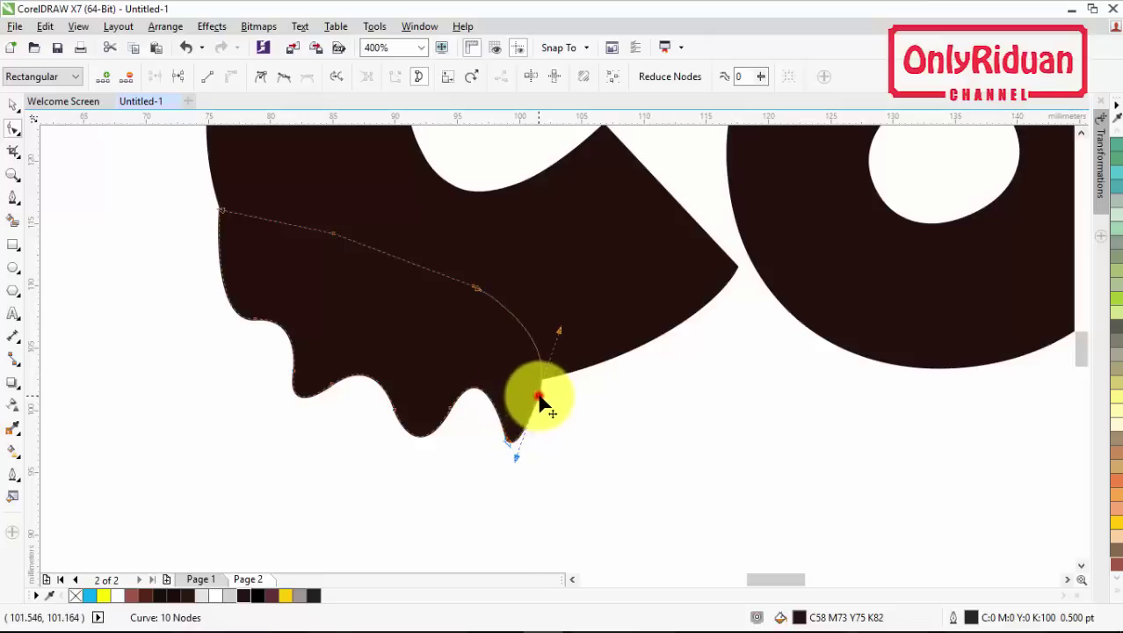
left_click_drag(538, 397, 564, 396)
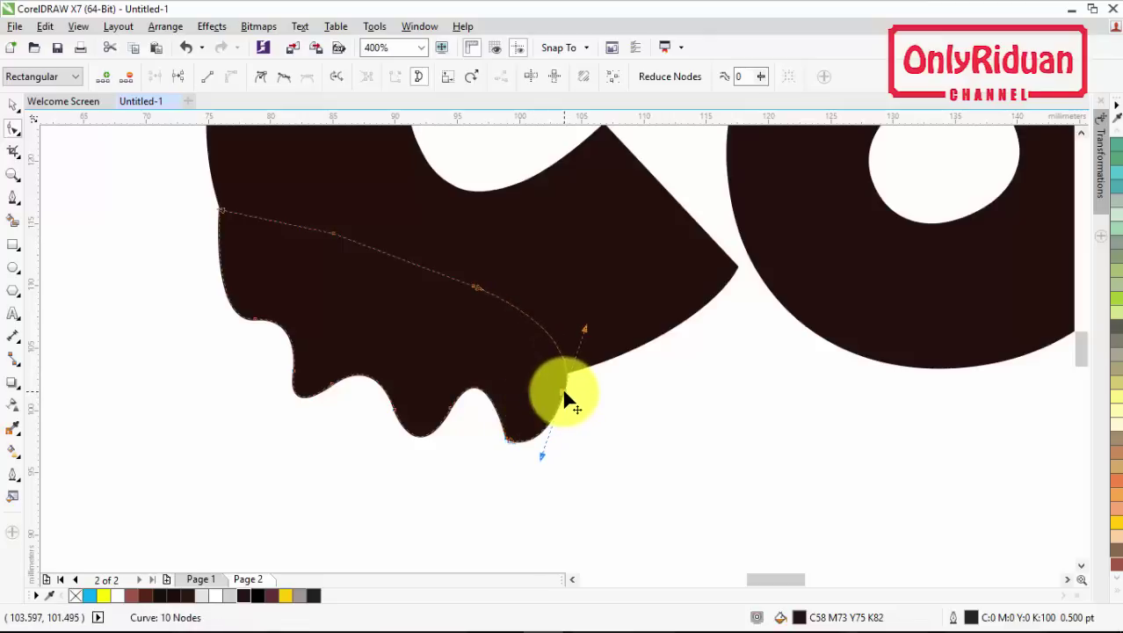
scroll(566, 398, "down", 1)
scroll(563, 394, "up", 1)
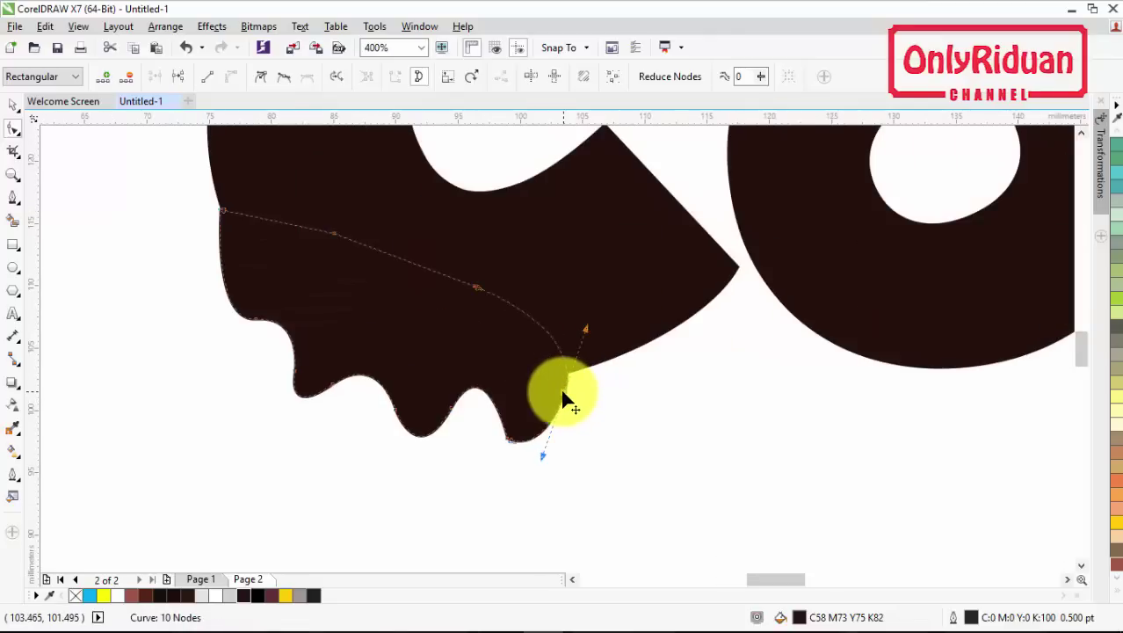
scroll(536, 392, "down", 1)
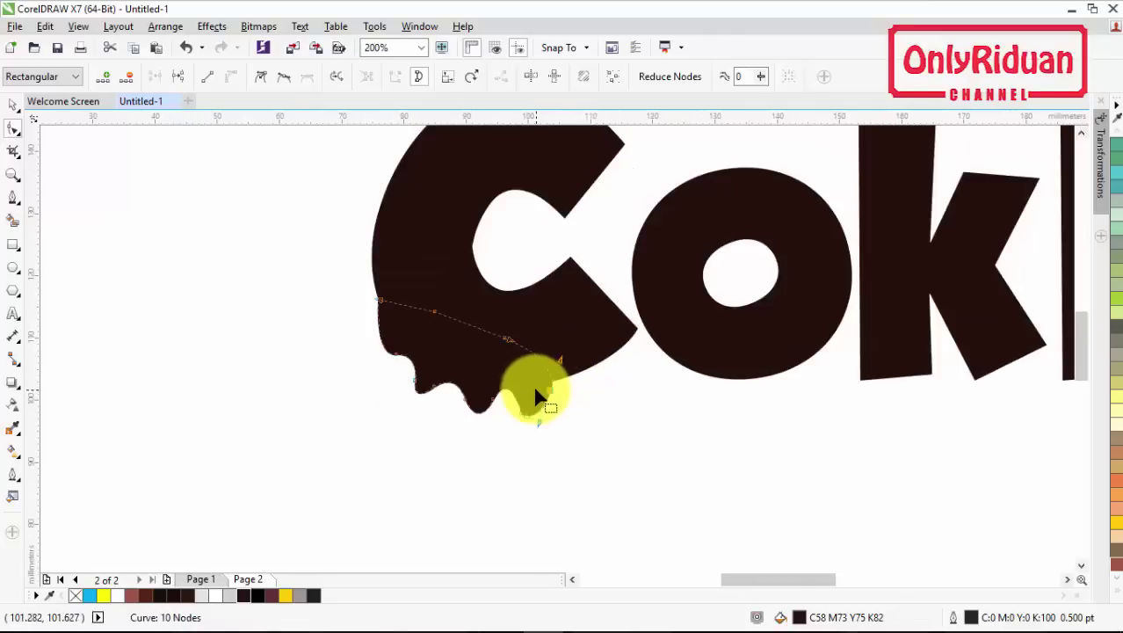
left_click(14, 105)
scroll(470, 360, "up", 1)
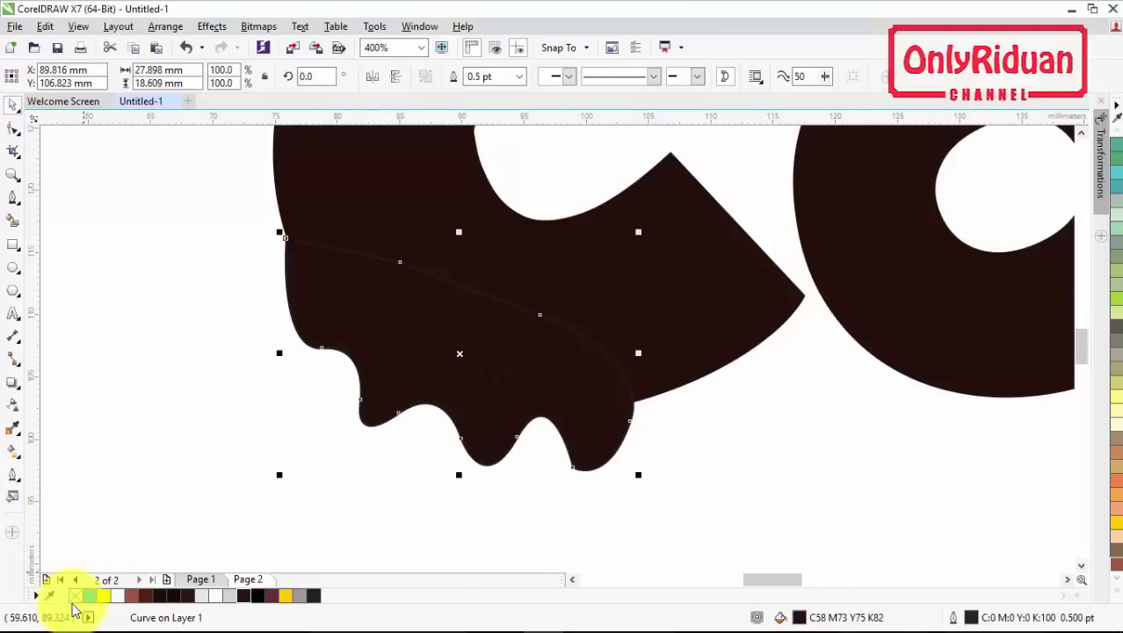
- Remove the outline from the drip shape under the C
right_click(77, 596)
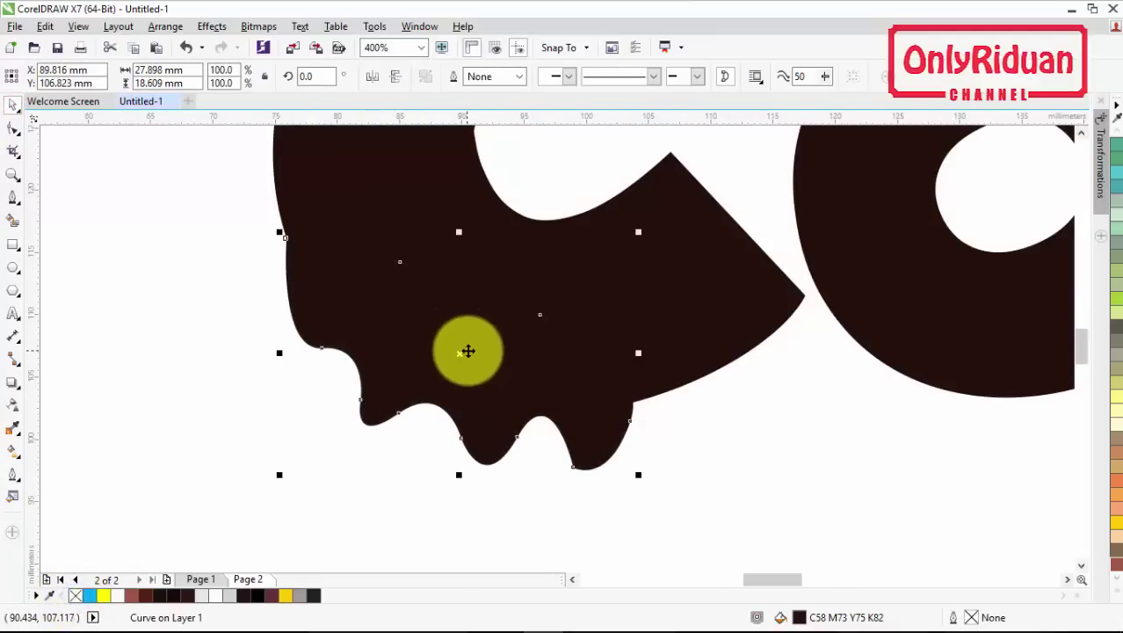
scroll(466, 352, "down", 1)
scroll(532, 370, "down", 1)
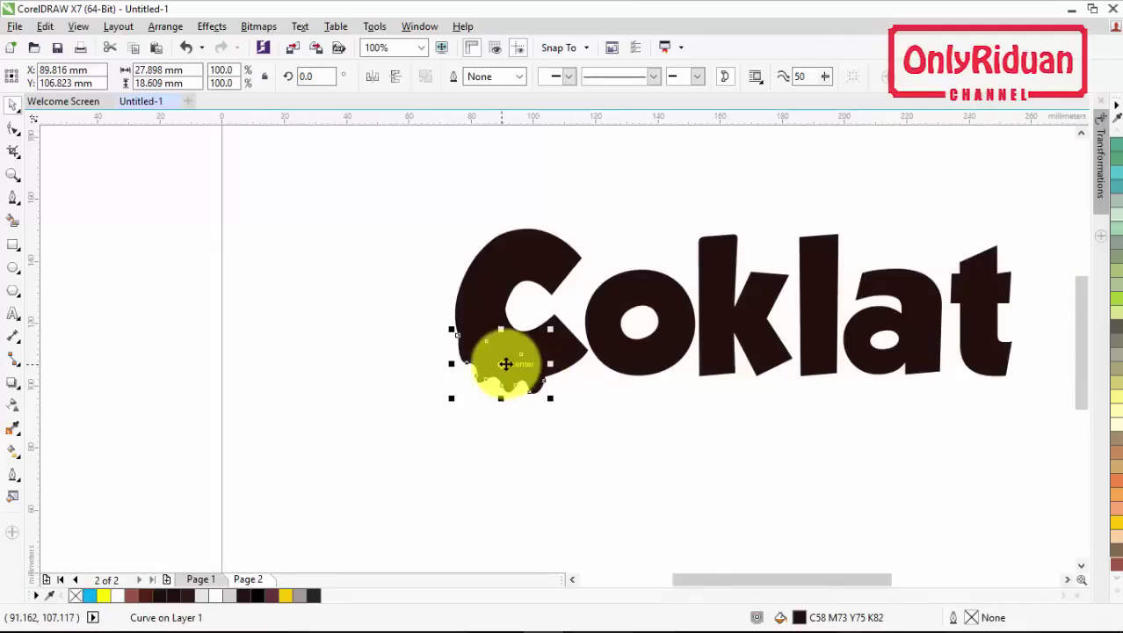
scroll(506, 368, "up", 1)
scroll(503, 361, "up", 1)
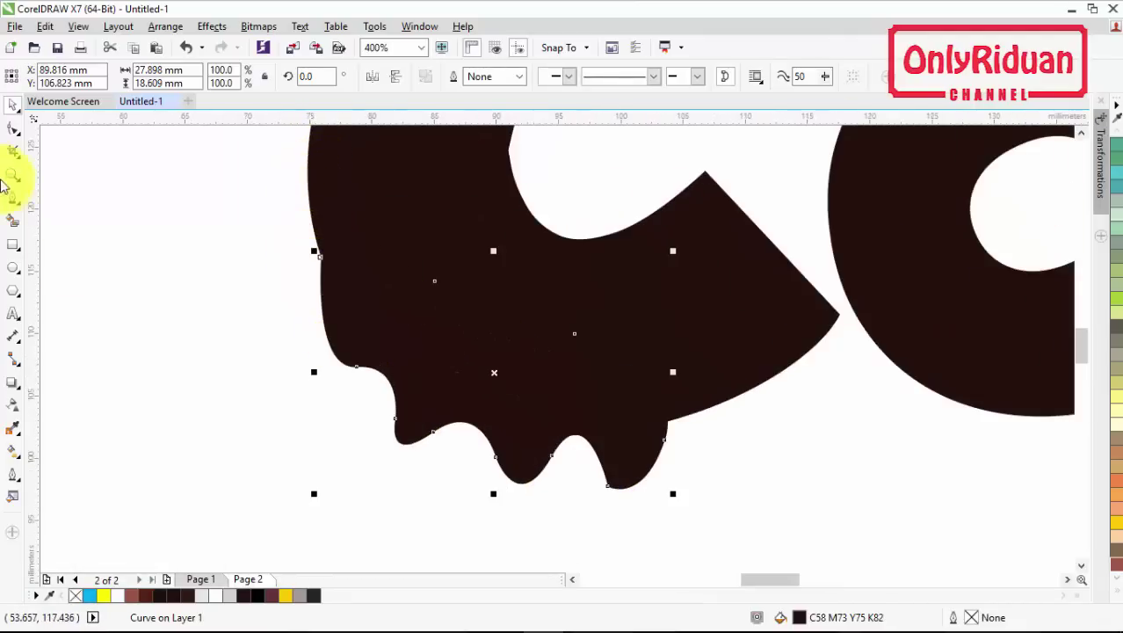
- Raise the drip shape's upper-left node along the C's outer edge so the contour blends into the letter, and leave node editing
left_click(13, 131)
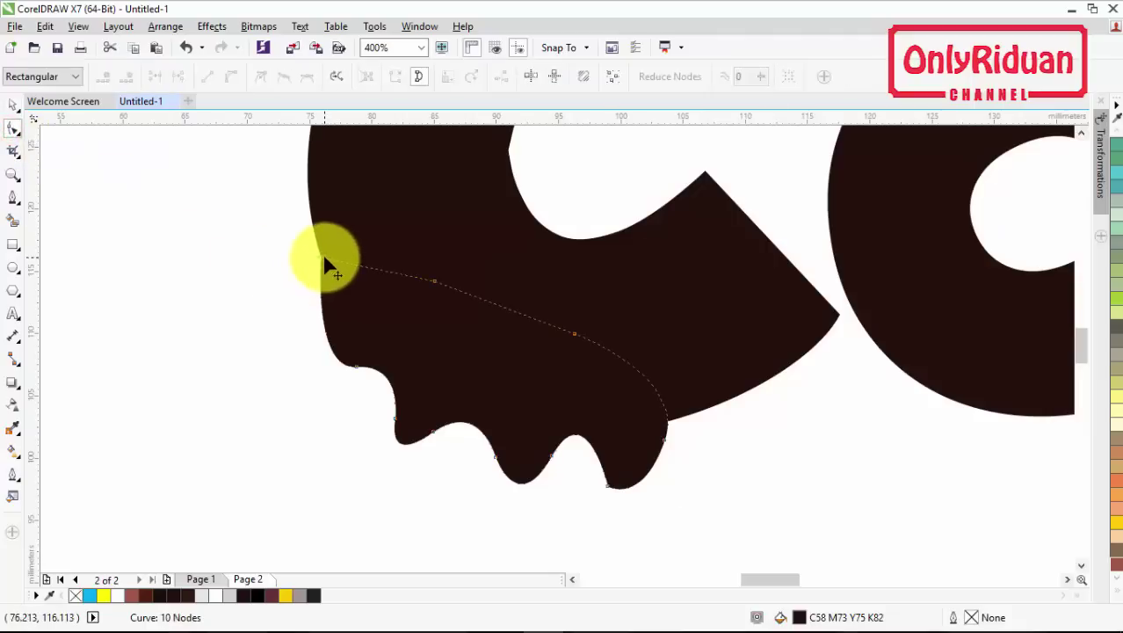
left_click_drag(321, 253, 309, 178)
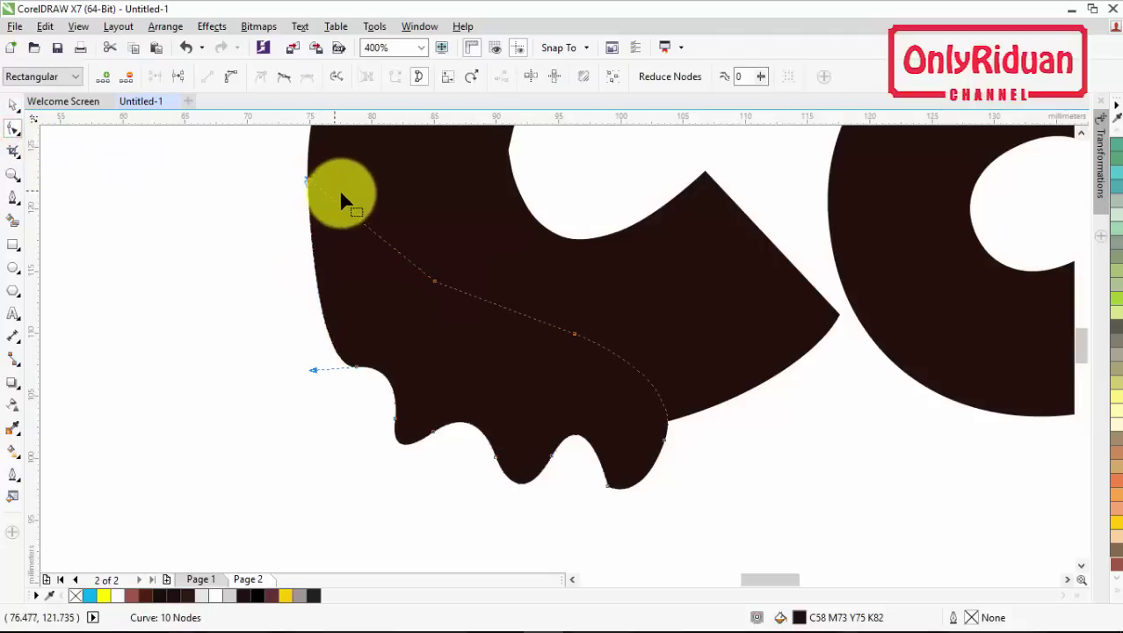
scroll(335, 189, "down", 2)
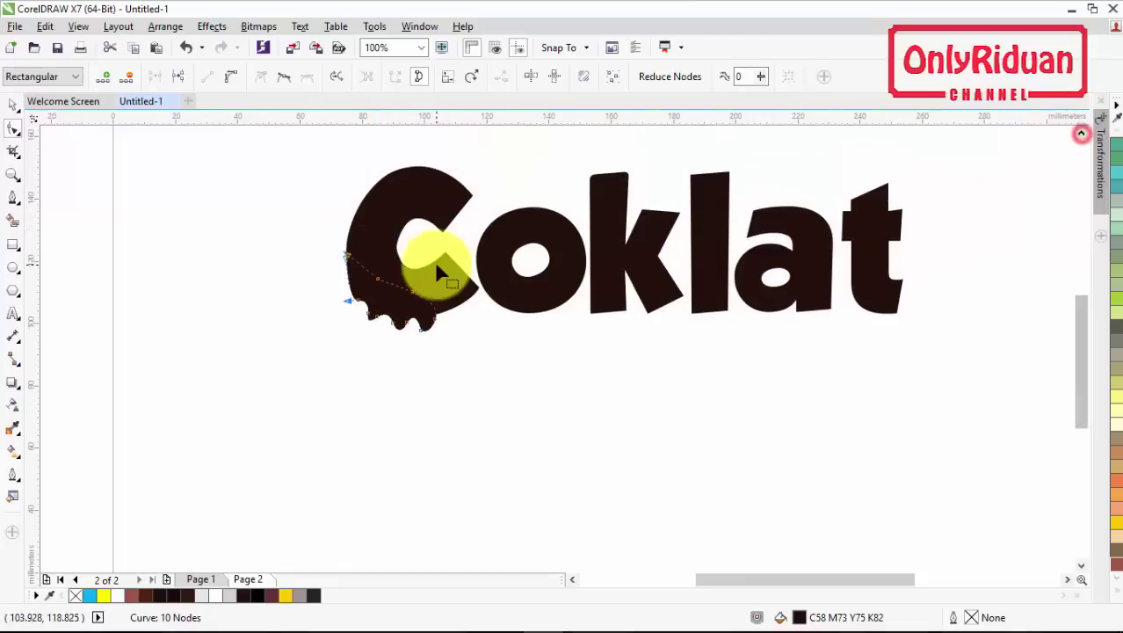
scroll(385, 262, "up", 1)
left_click(16, 110)
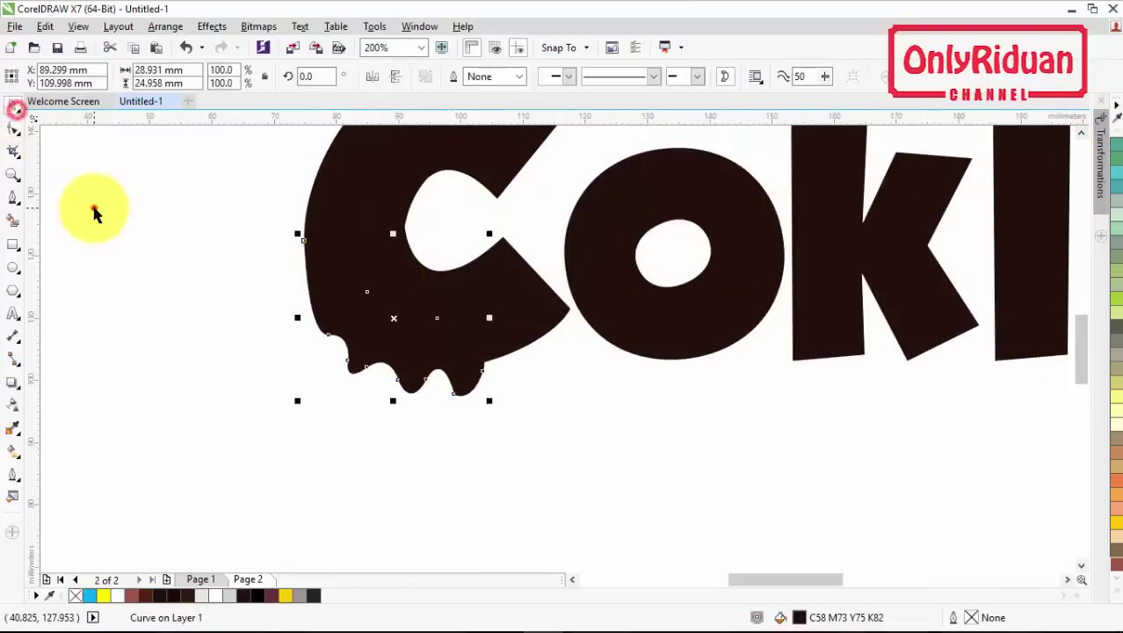
left_click(93, 207)
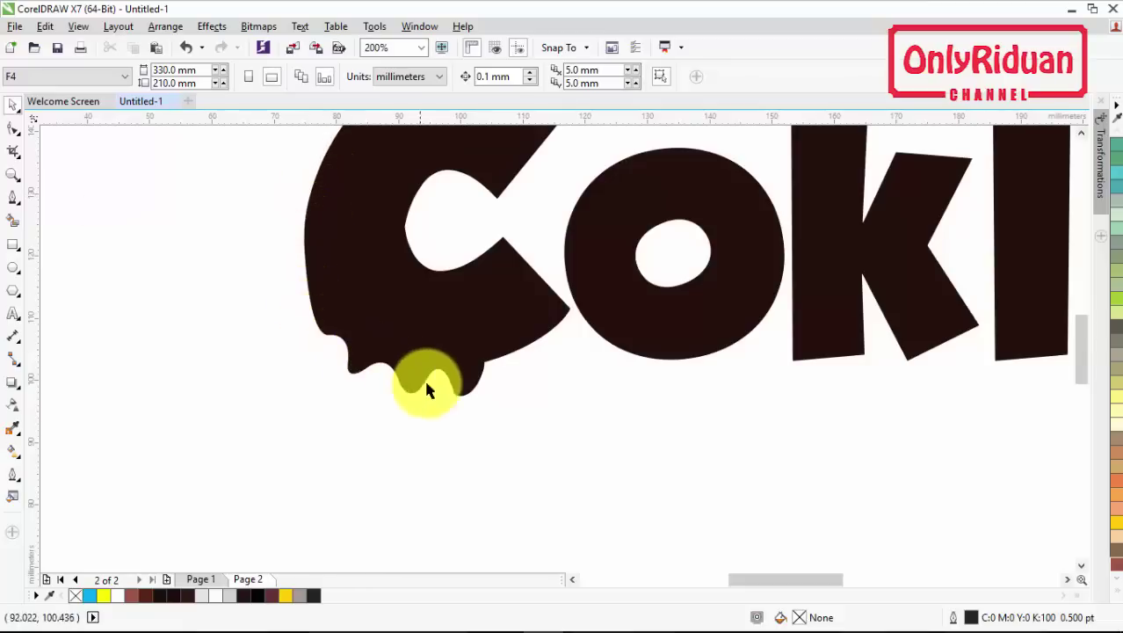
- Extend the drip shape's right end along the C's lower edge and reshape the rightmost drip into a narrower, rounded tip
left_click(466, 386)
scroll(467, 385, "up", 1)
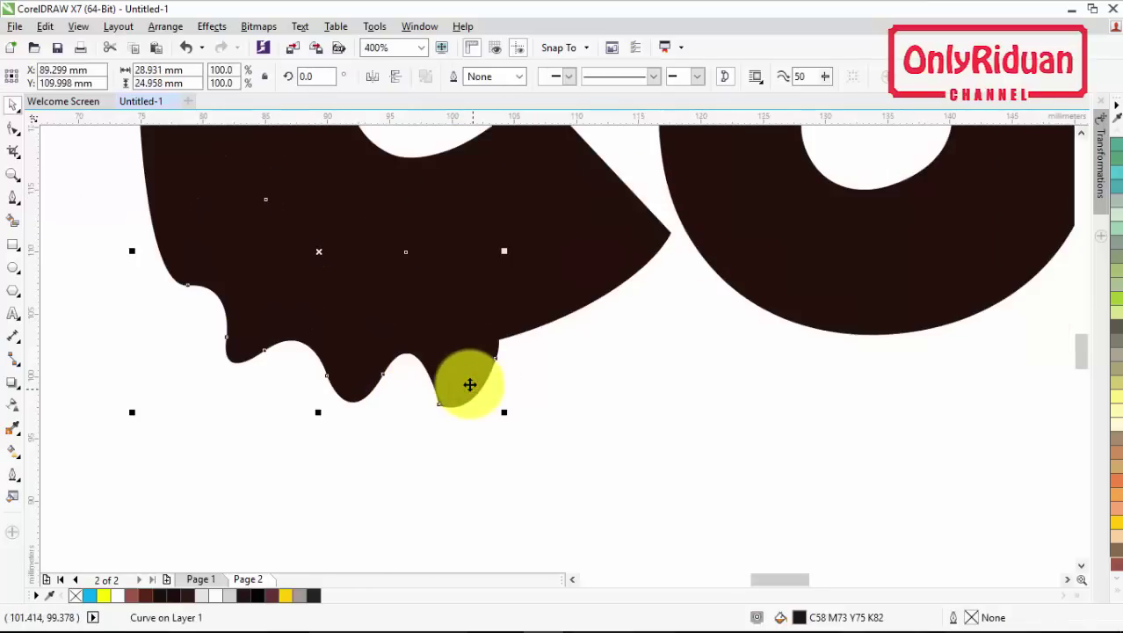
scroll(470, 384, "up", 1)
left_click(14, 129)
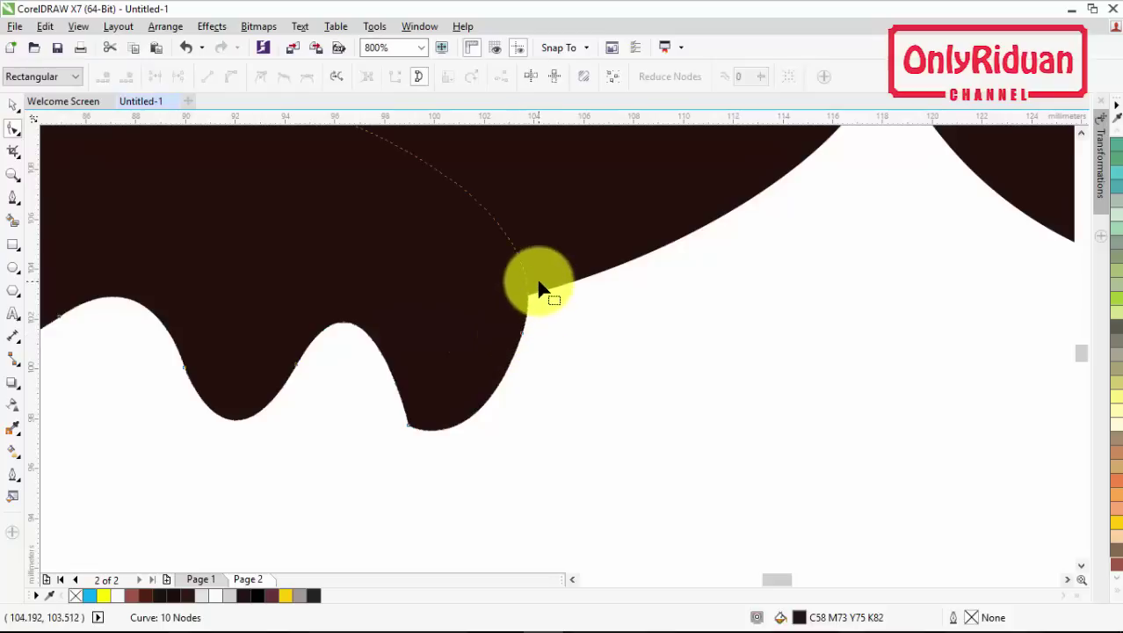
left_click_drag(521, 328, 557, 282)
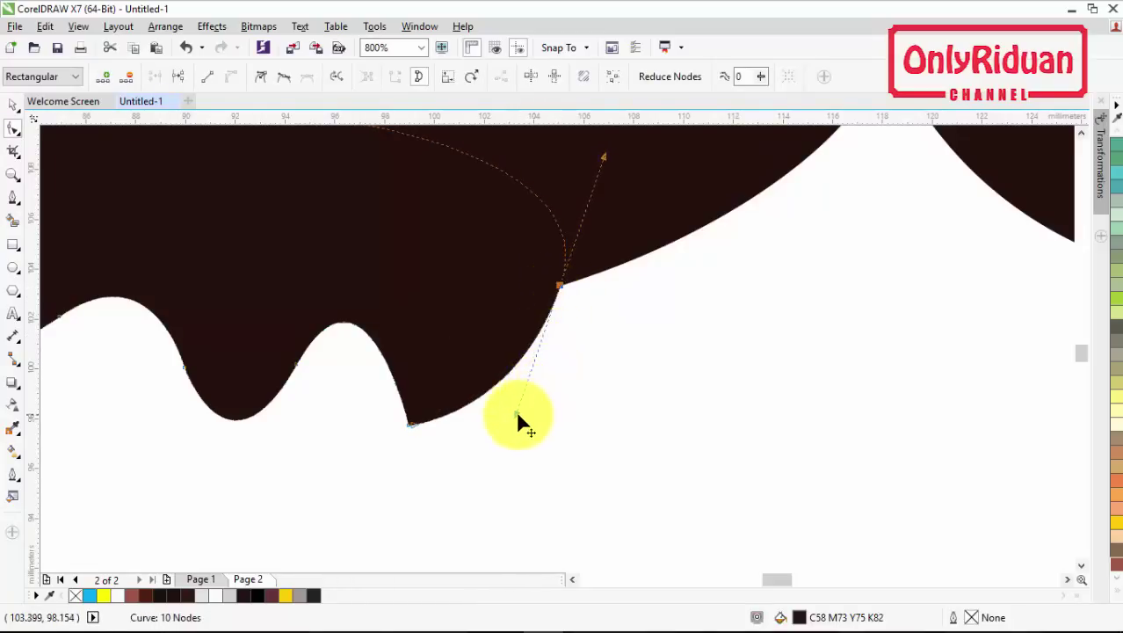
left_click_drag(516, 412, 456, 352)
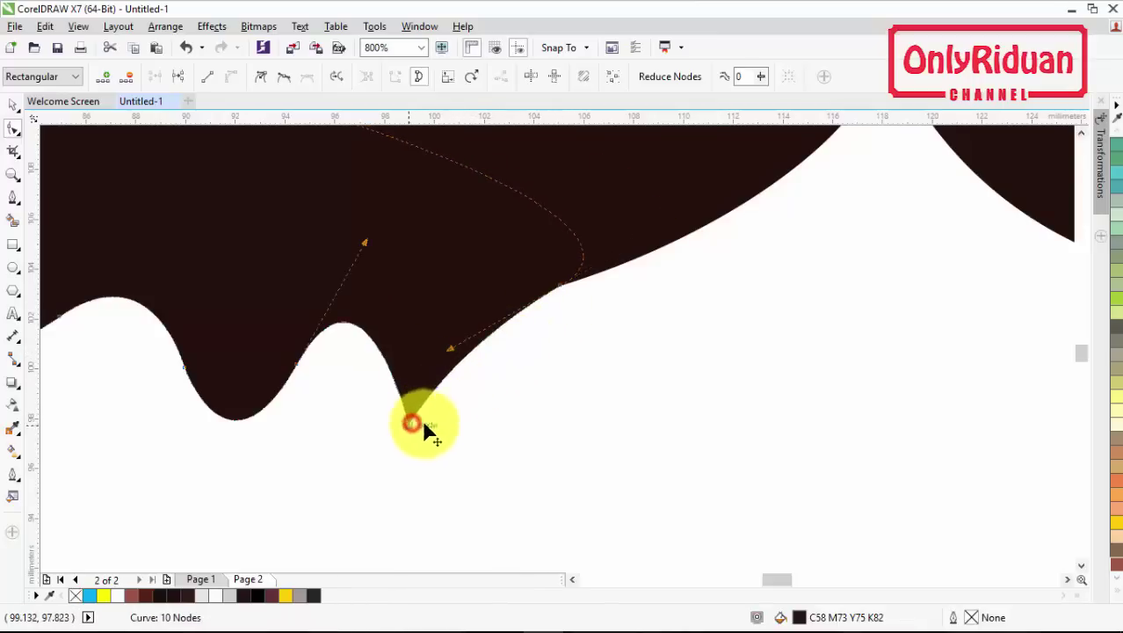
left_click_drag(424, 424, 364, 398)
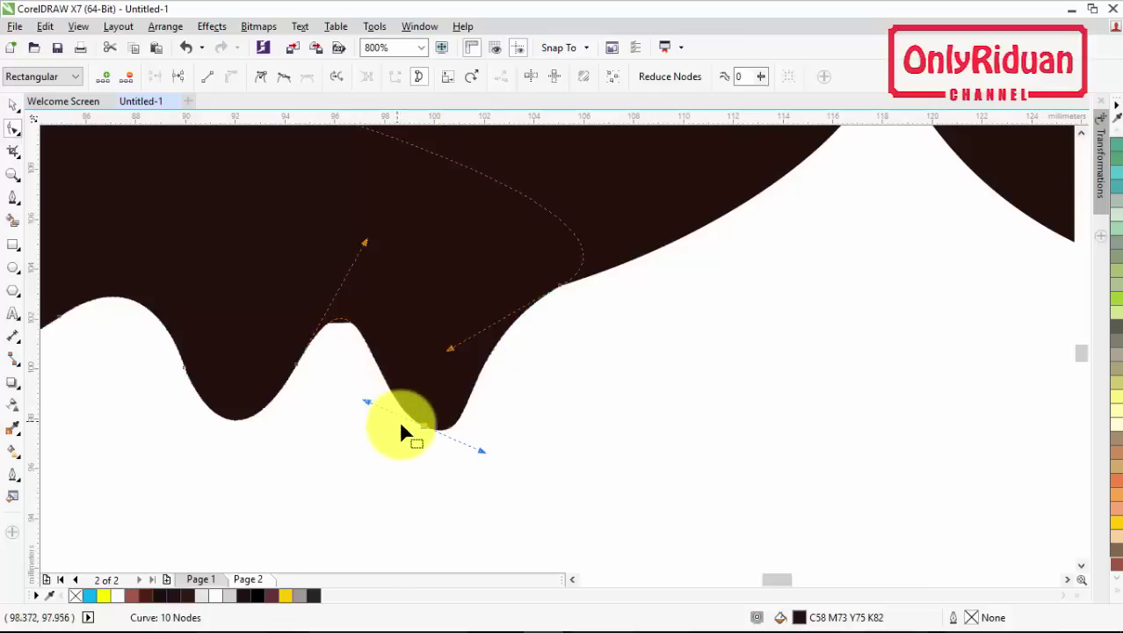
- Fine-tune the right end node, its curve handle and the node between the last two drips, and finish node editing
left_click_drag(565, 288, 567, 293)
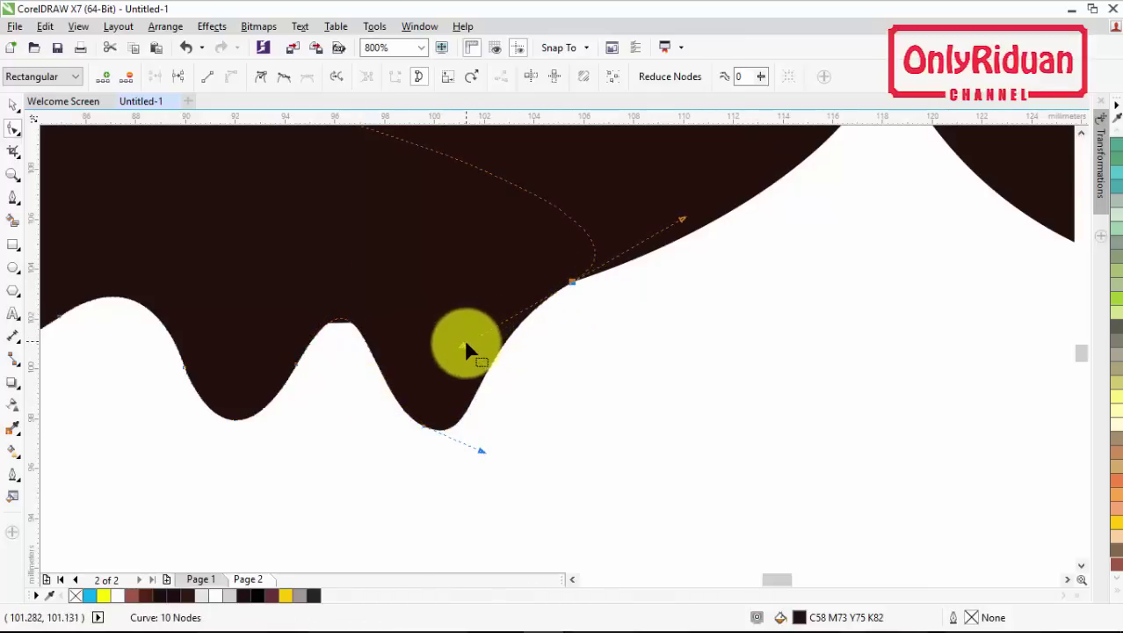
left_click_drag(465, 350, 458, 340)
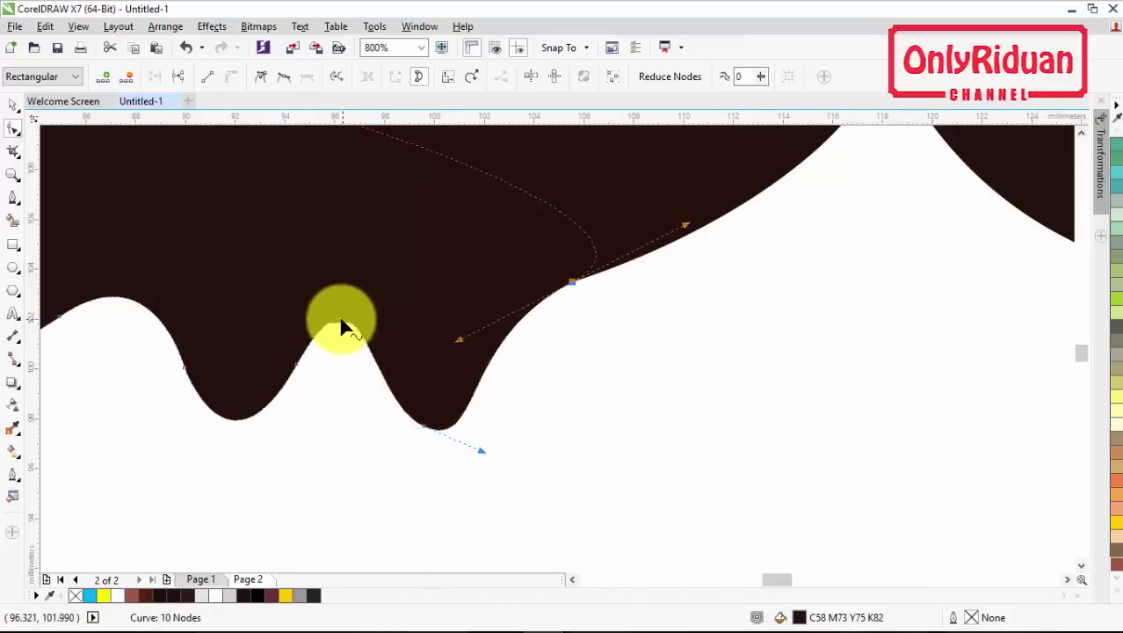
left_click_drag(297, 368, 292, 375)
scroll(331, 332, "down", 2)
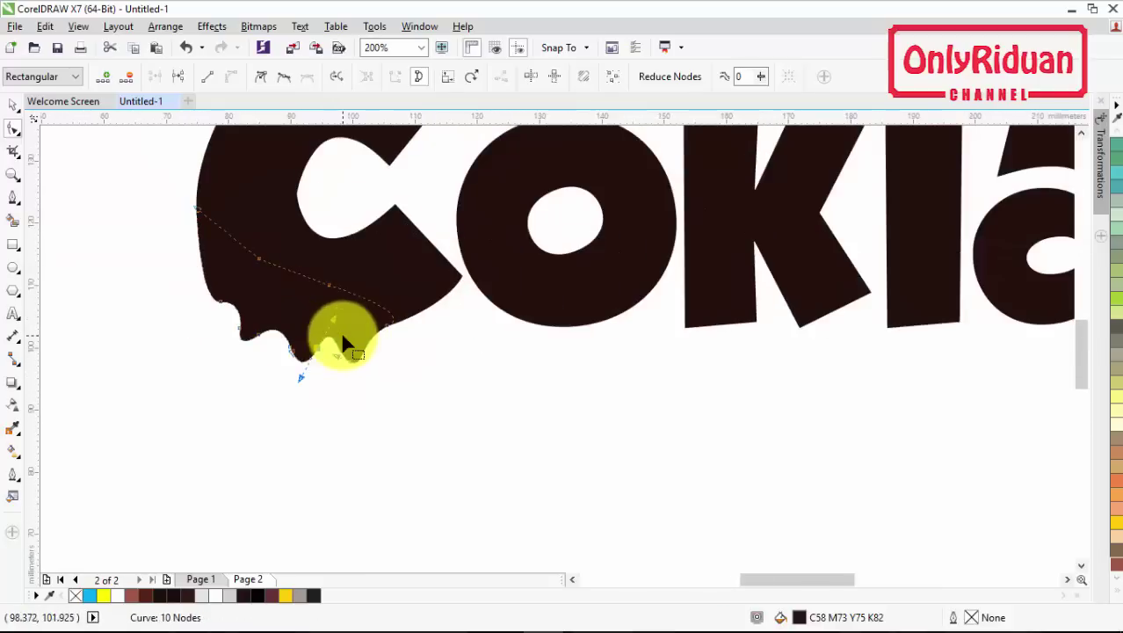
left_click(14, 106)
left_click(115, 288)
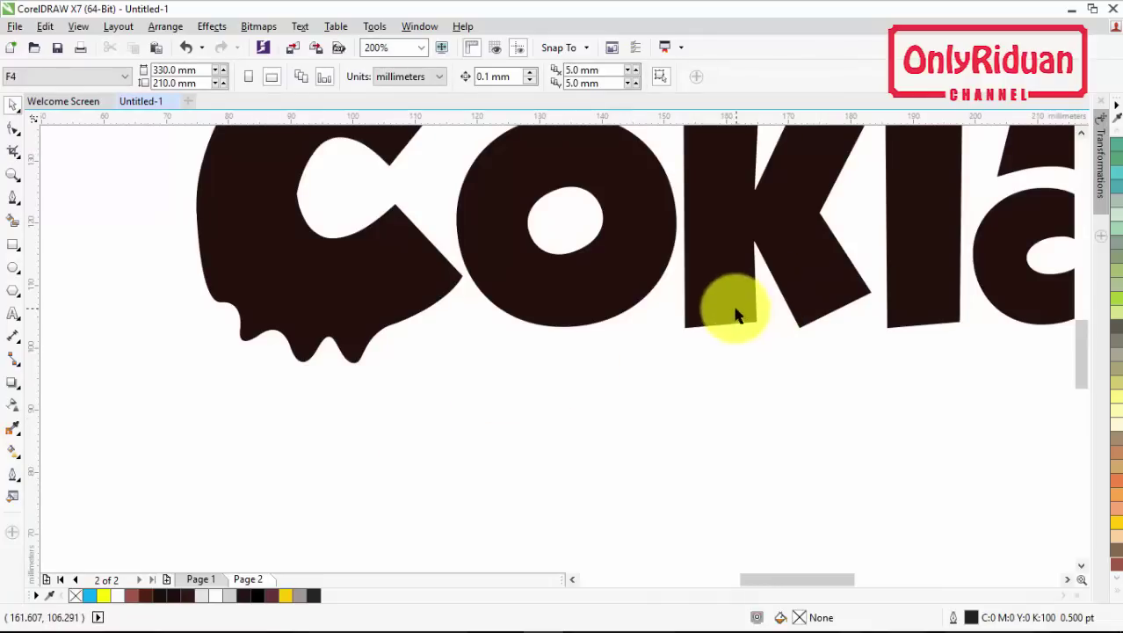
- Copy the C's drip shape to the bottom of the letter a, scaled proportionally to about 50.5% (16 × 12.6 mm)
scroll(736, 314, "down", 1)
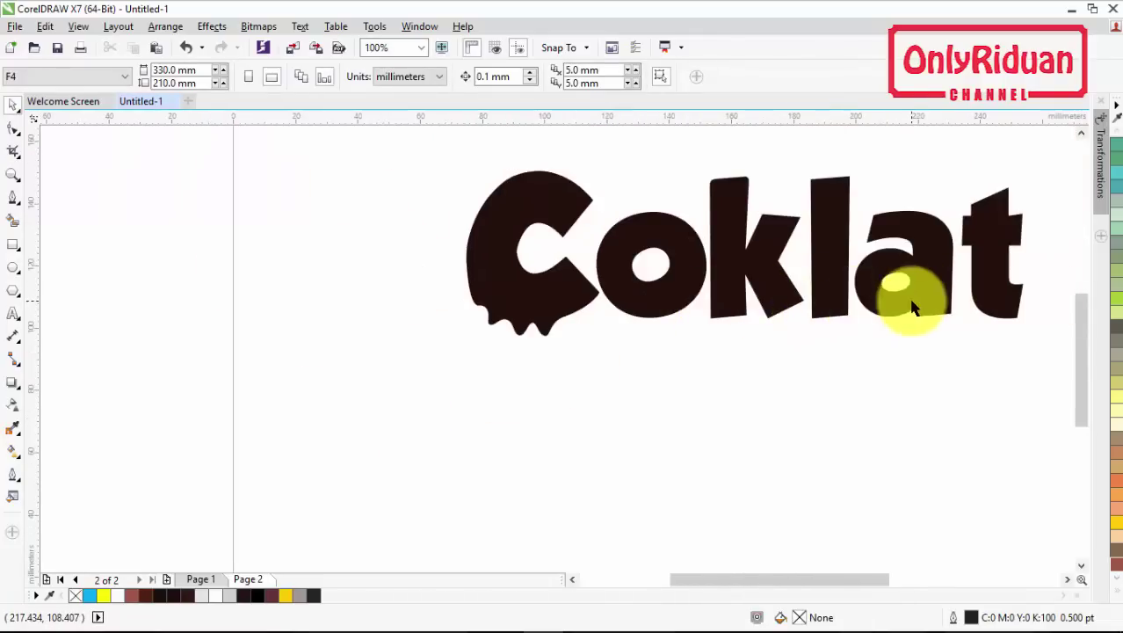
scroll(912, 307, "up", 1)
left_click(137, 326)
left_click_drag(138, 326, 852, 431)
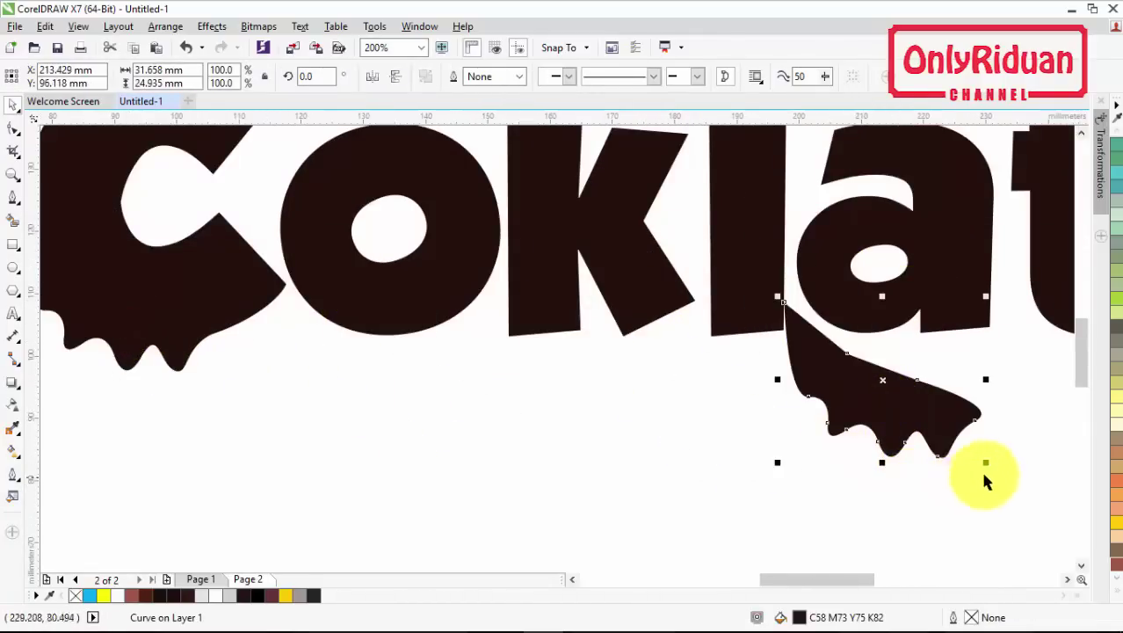
left_click_drag(986, 464, 884, 425)
left_click_drag(839, 359, 845, 316)
scroll(861, 356, "down", 2)
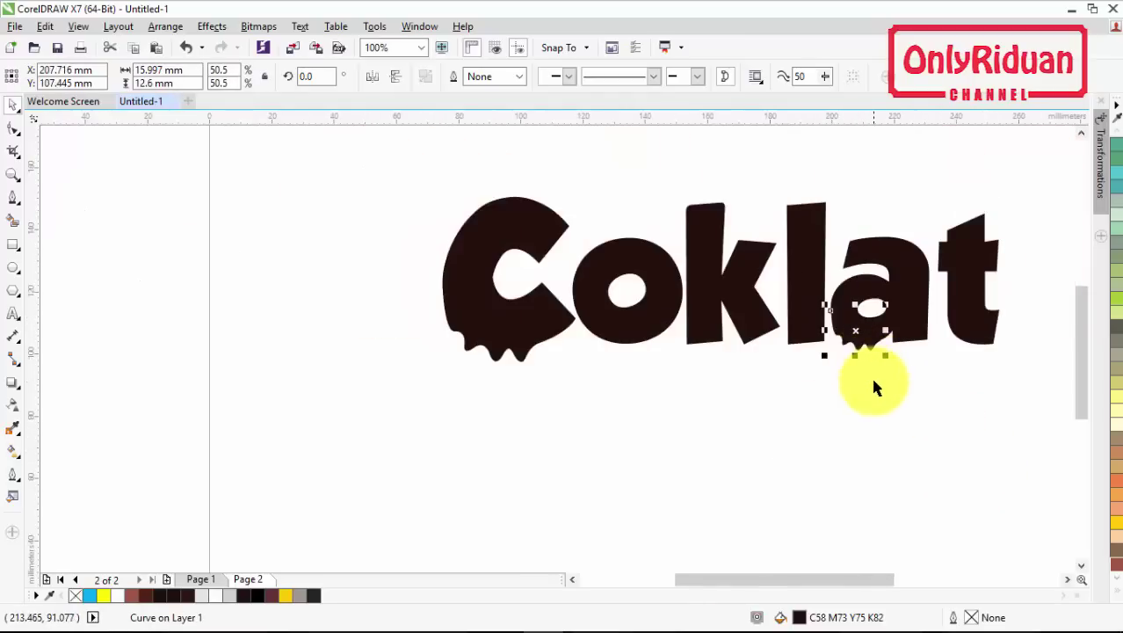
scroll(870, 374, "up", 2)
left_click(861, 388)
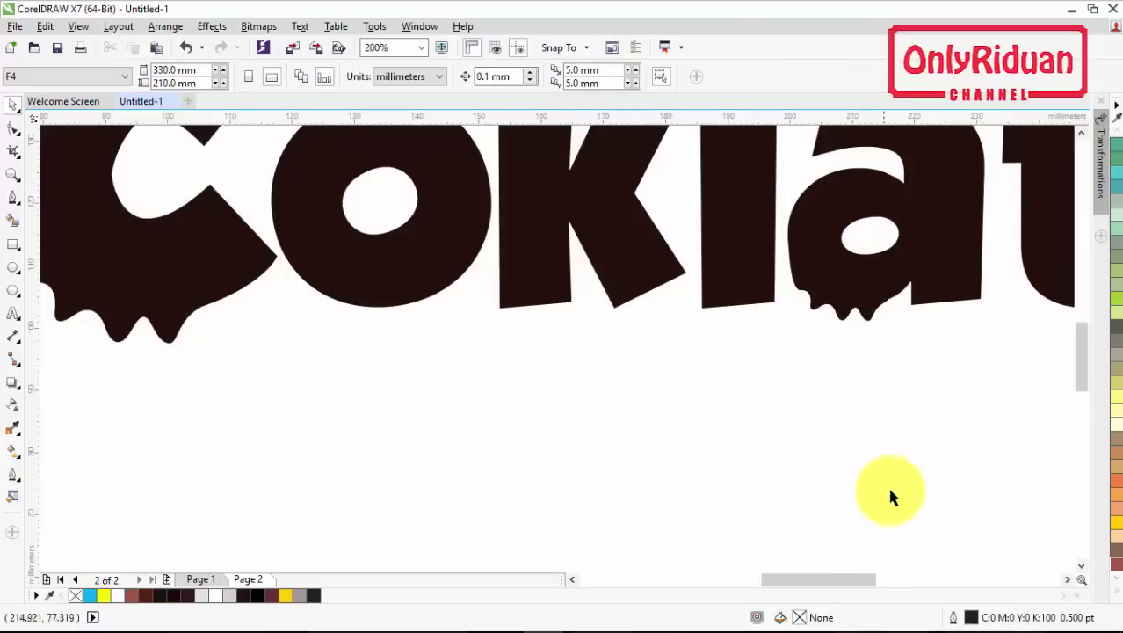
- Copy the small drip shape from the a onto the bottom of the letter t
left_click_drag(858, 579, 884, 579)
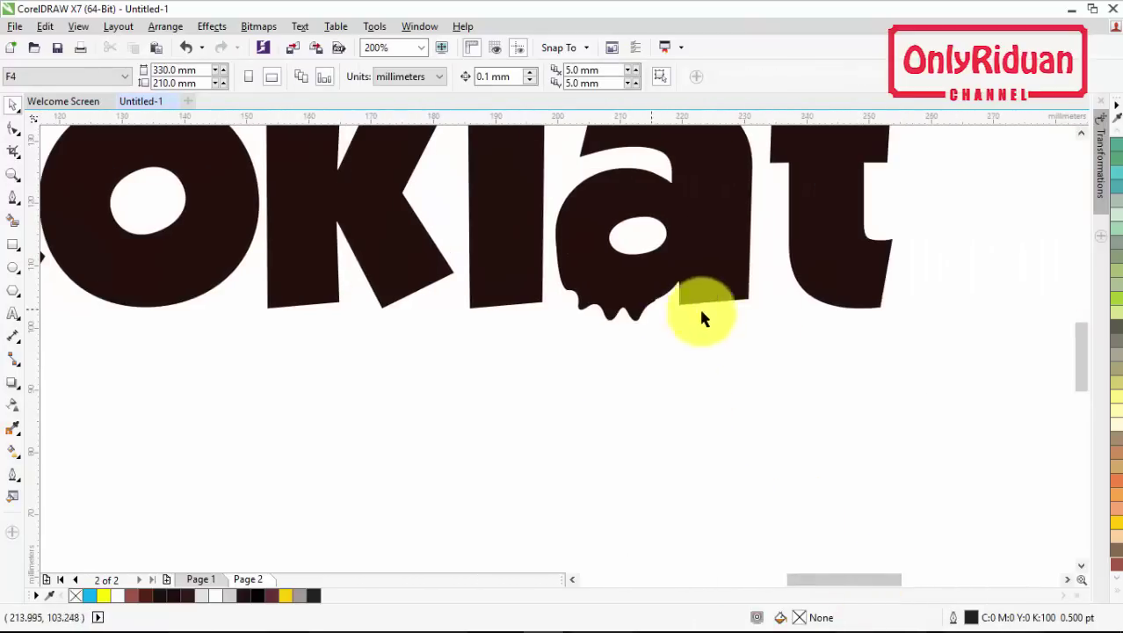
left_click_drag(622, 300, 876, 325)
scroll(820, 303, "up", 3)
scroll(822, 271, "down", 2)
scroll(826, 282, "down", 2)
left_click(855, 356)
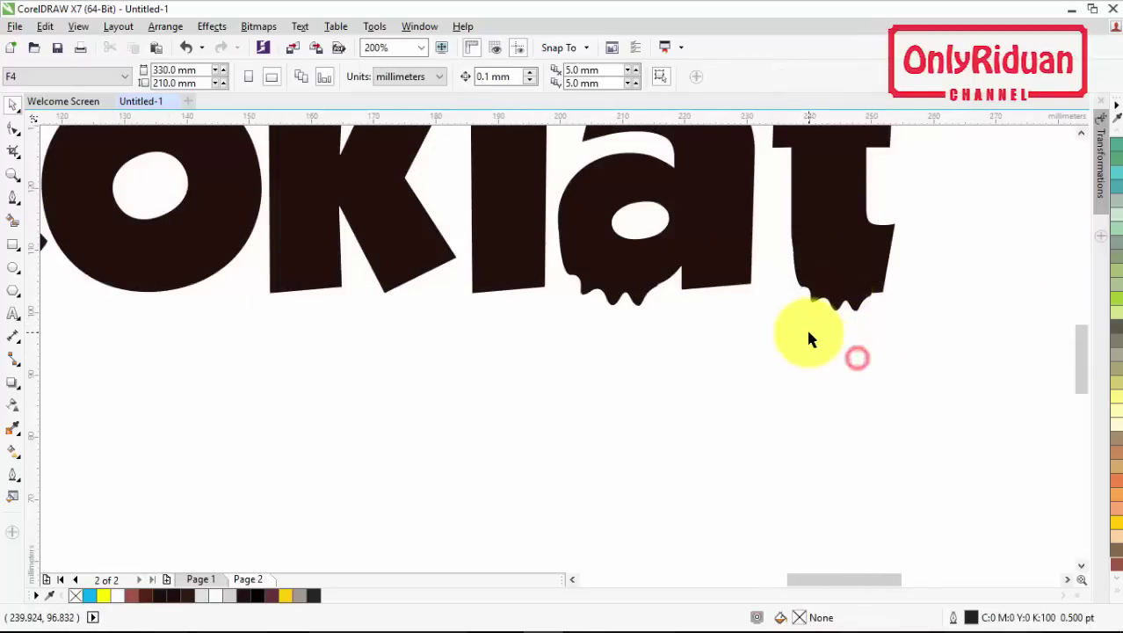
scroll(798, 337, "down", 2)
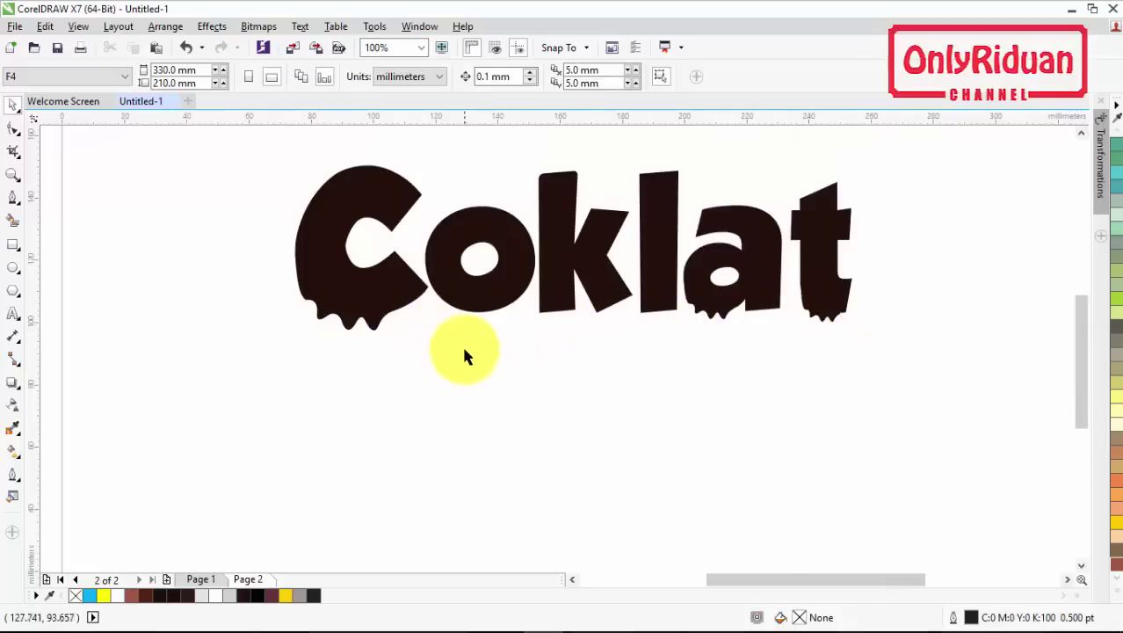
- Check the long drips in the Page 1 design, and draw a circle about 3.8 mm wide below the C's rightmost drip on Page 2
left_click(198, 580)
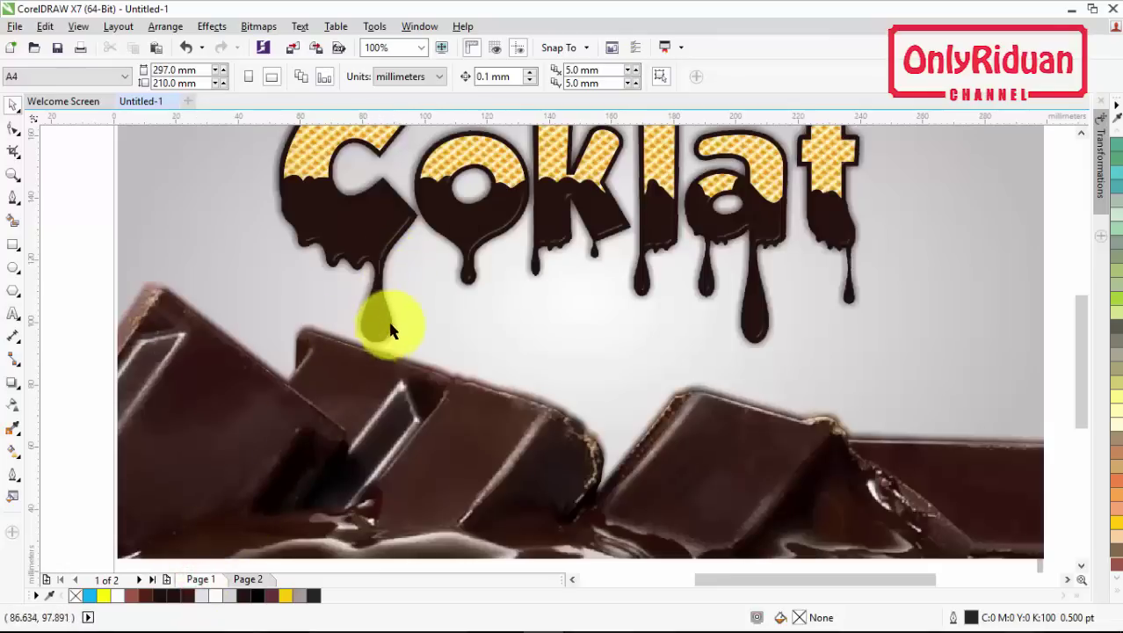
left_click(248, 580)
scroll(370, 350, "up", 2)
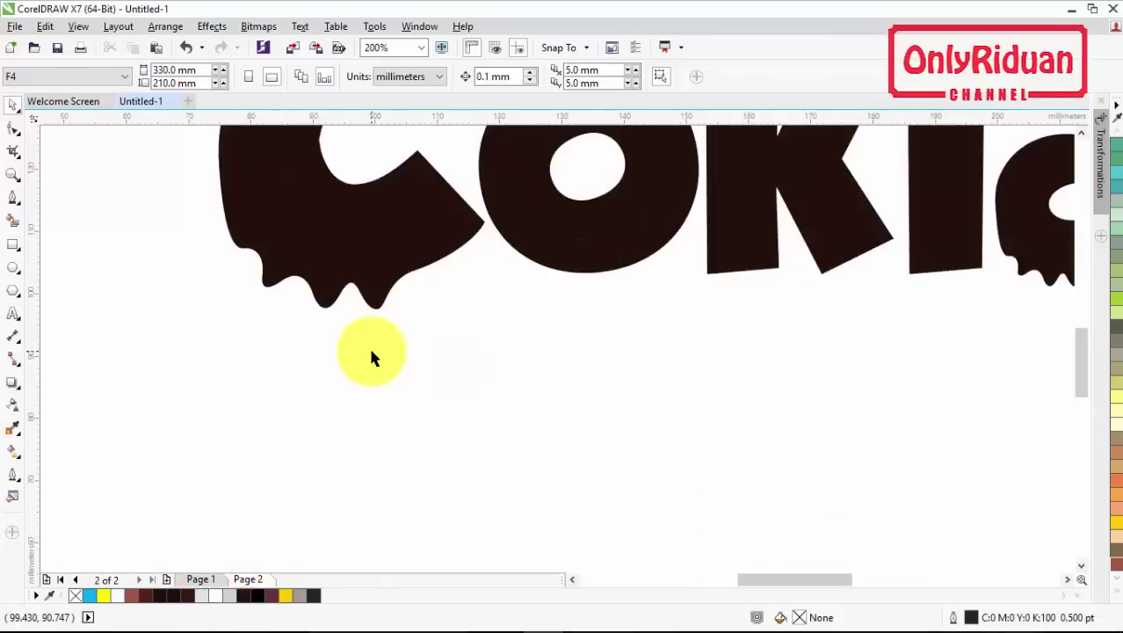
left_click(14, 267)
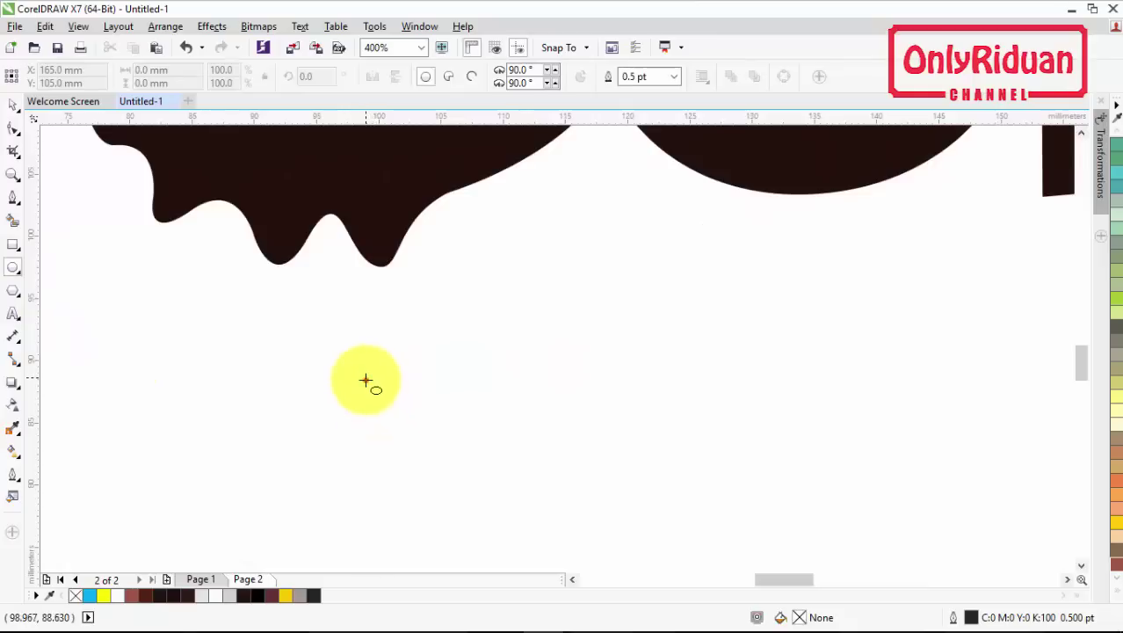
left_click_drag(367, 378, 379, 404)
- Draw a rectangle about 1.9 × 13.4 mm from the C's rightmost drip down into the circle, and convert it to curves
left_click(14, 247)
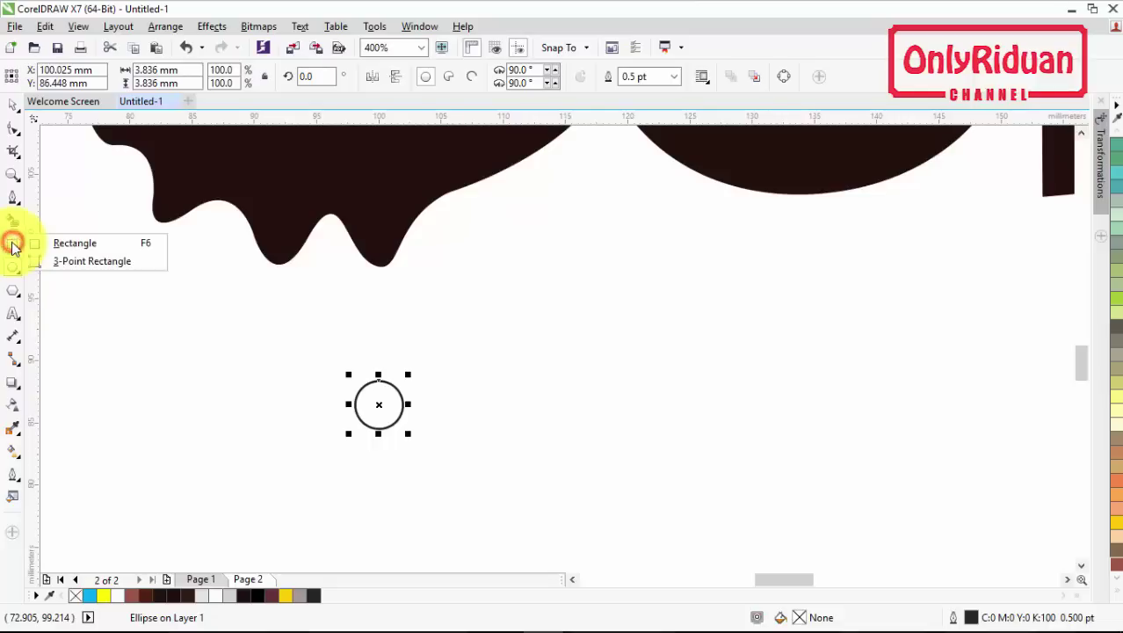
left_click(71, 244)
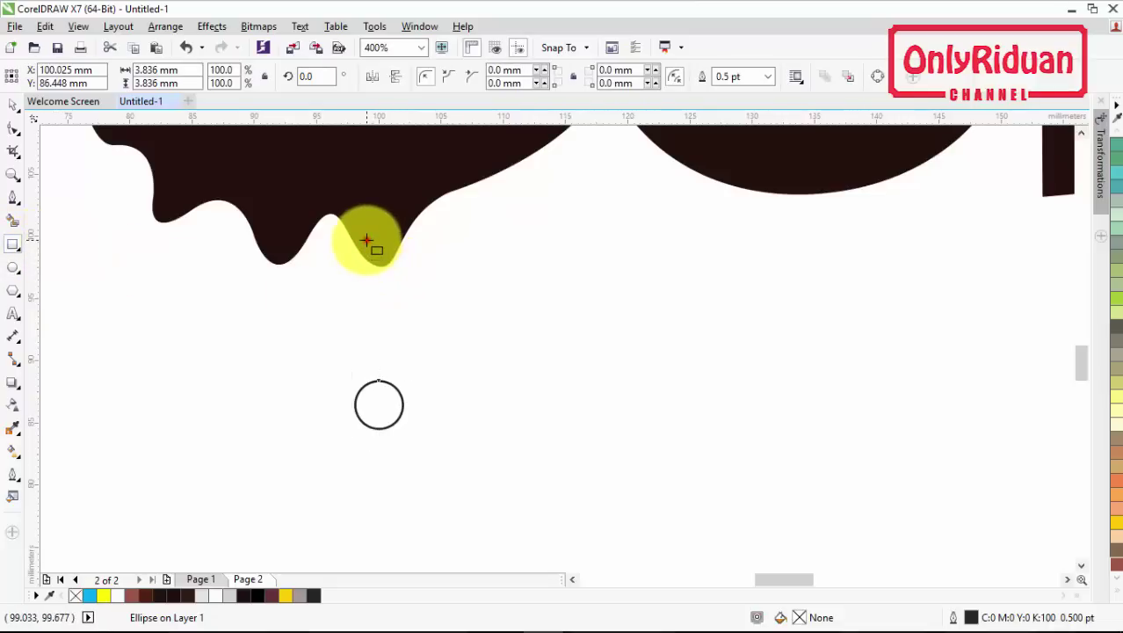
left_click_drag(367, 240, 391, 409)
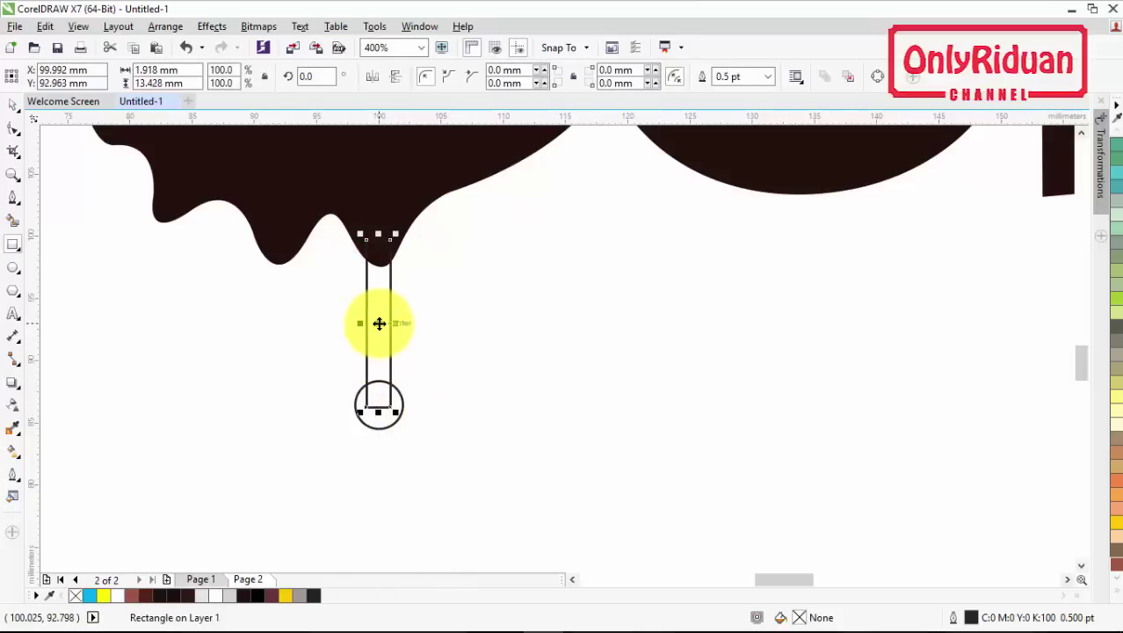
right_click(379, 324)
left_click(447, 256)
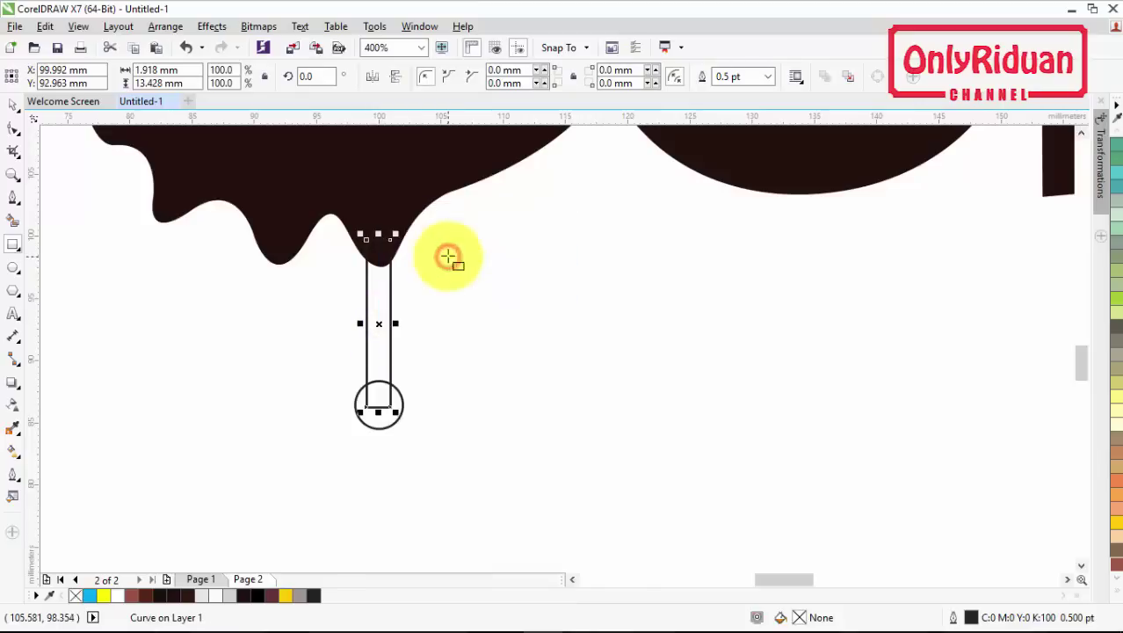
- Spread the rectangle's two lower corner nodes outward to the left and right edges of the circle
left_click(13, 130)
scroll(348, 398, "up", 2)
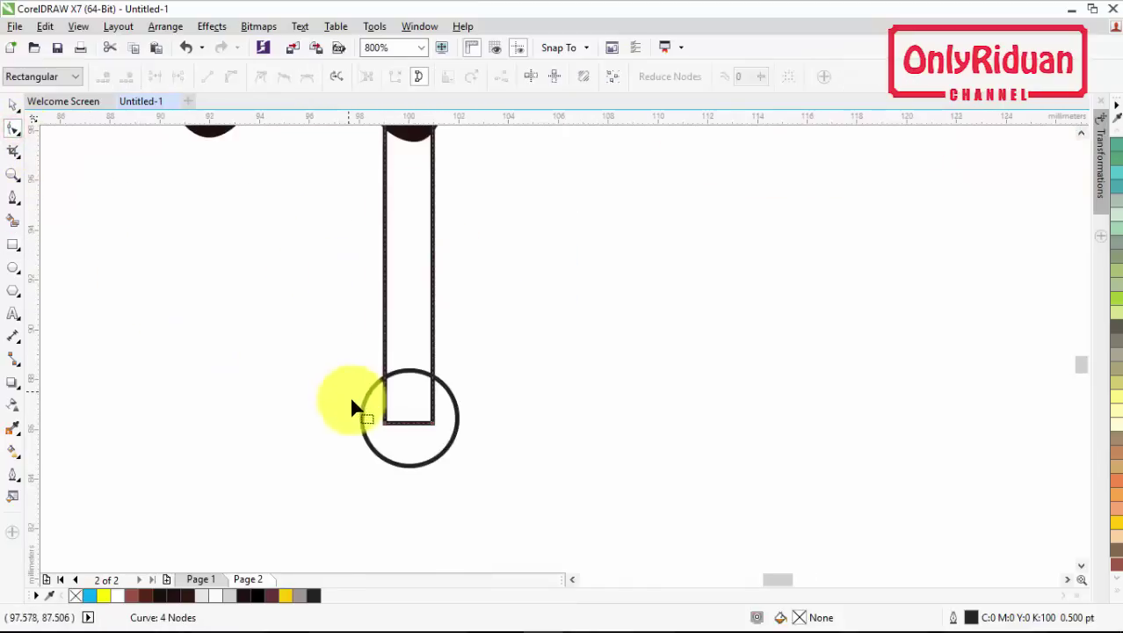
left_click_drag(387, 429, 362, 424)
left_click_drag(431, 422, 459, 424)
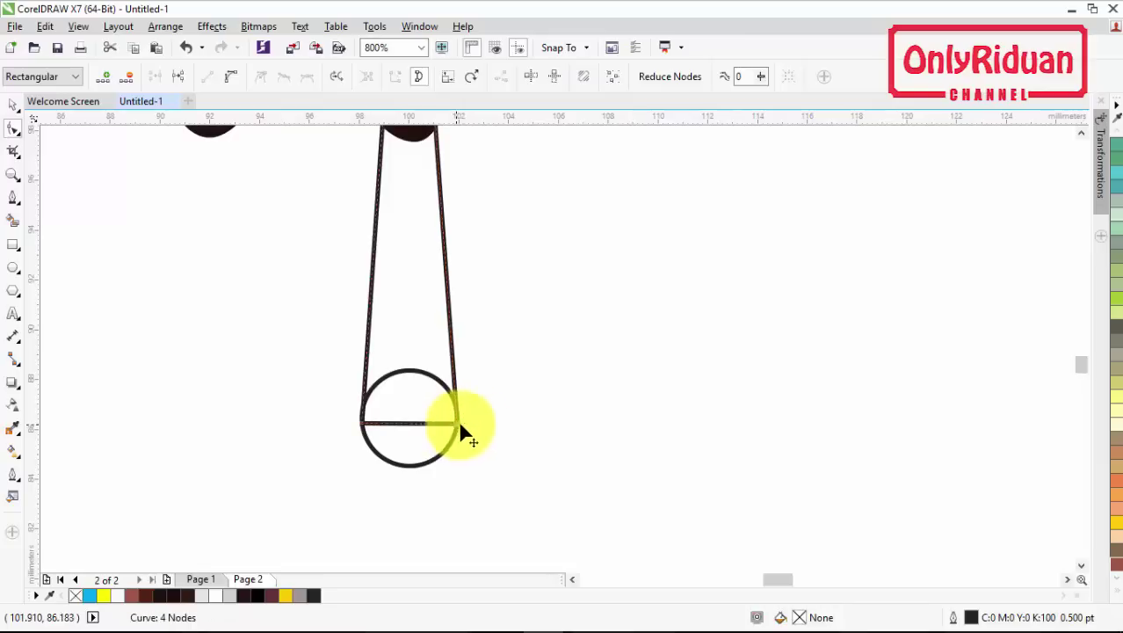
- Convert the drip rectangle's two long sides to curves and bend both inward to form a narrow neck above the circle
right_click(372, 256)
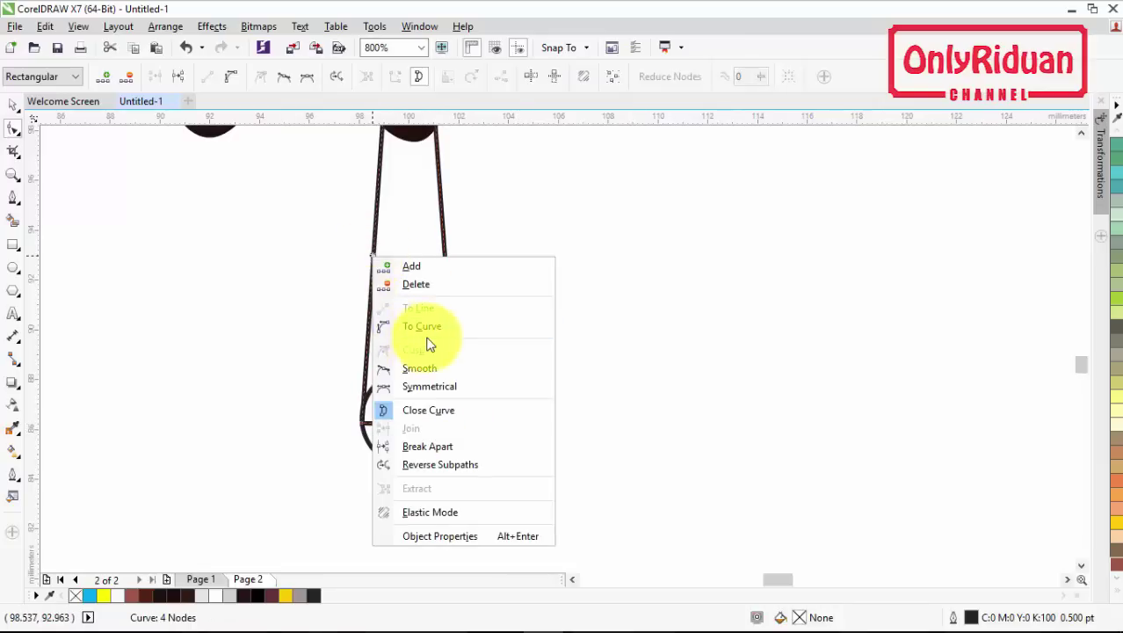
left_click(424, 327)
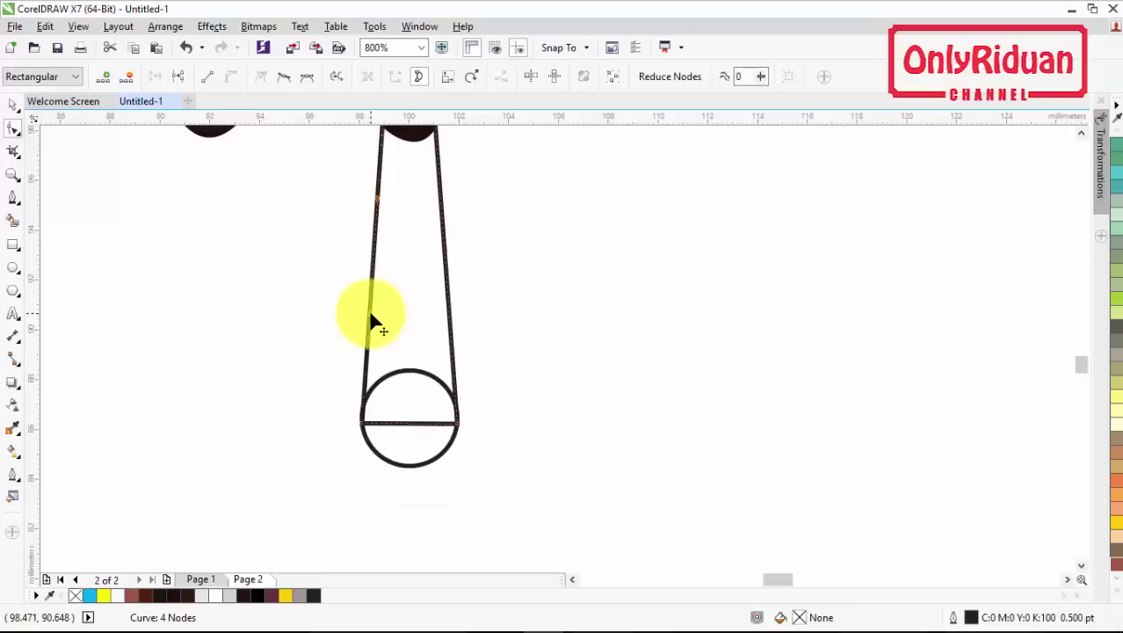
left_click_drag(382, 209, 405, 271)
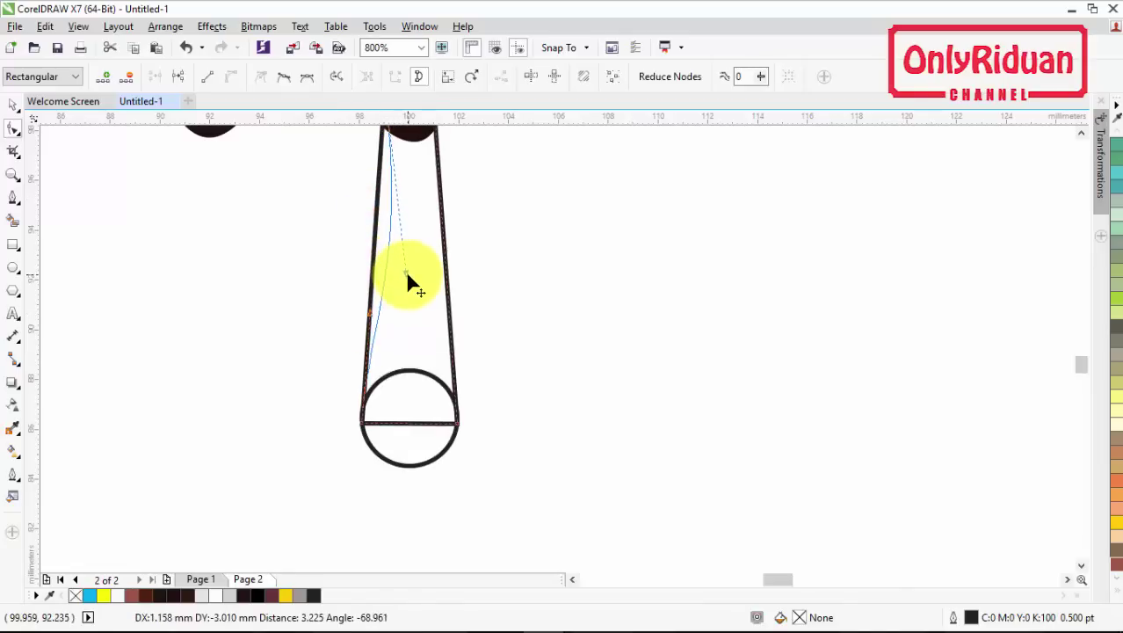
right_click(442, 253)
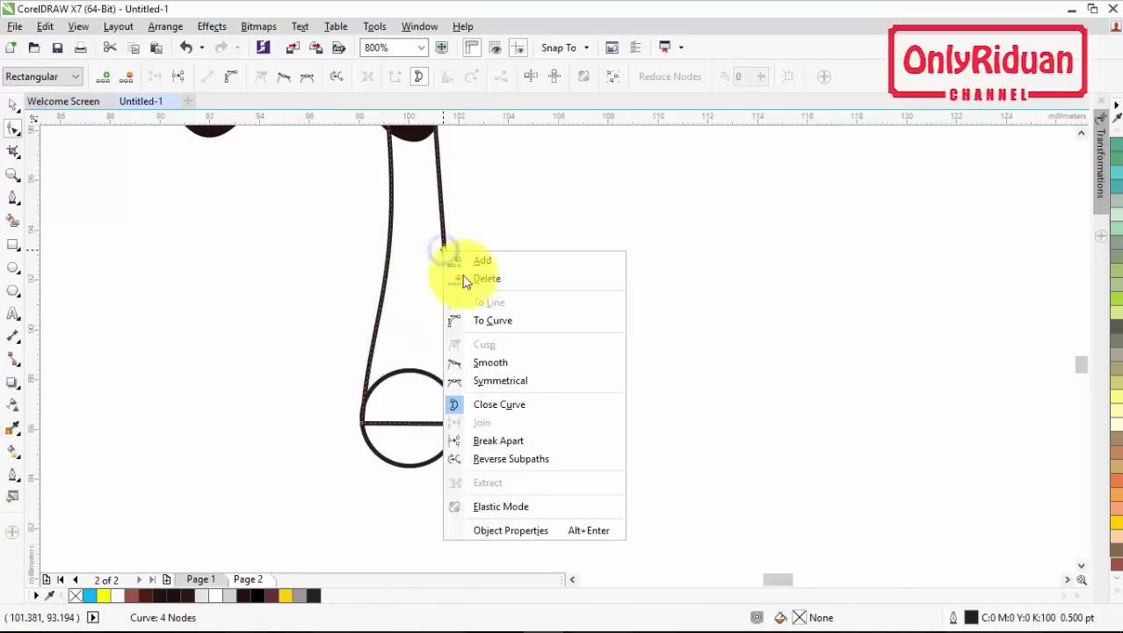
left_click(495, 320)
left_click_drag(441, 201, 412, 226)
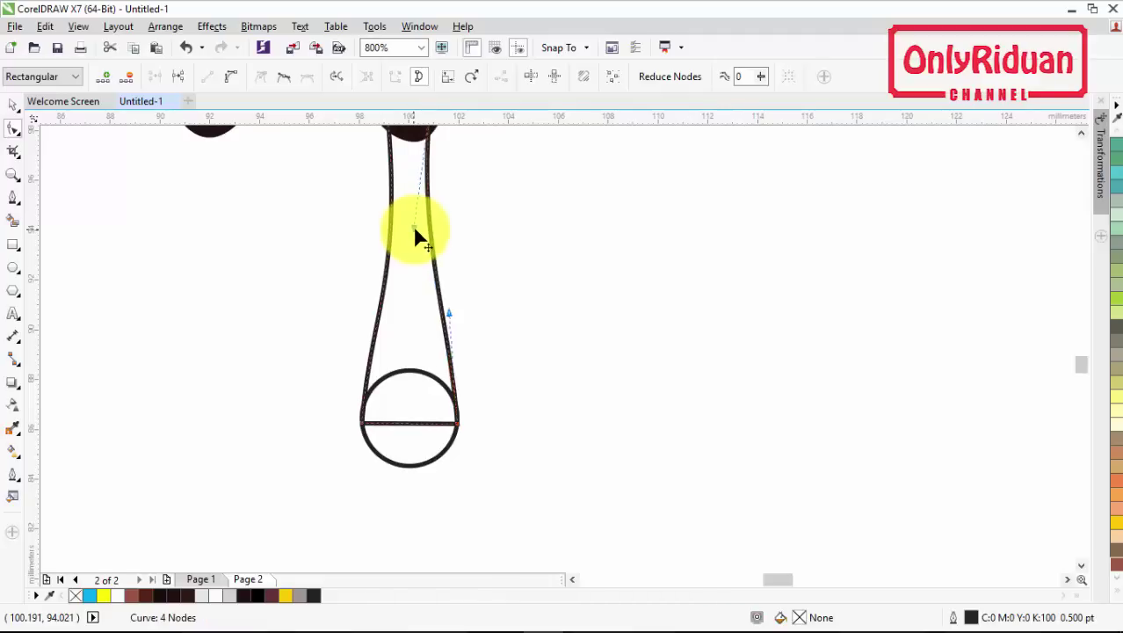
scroll(413, 231, "down", 2)
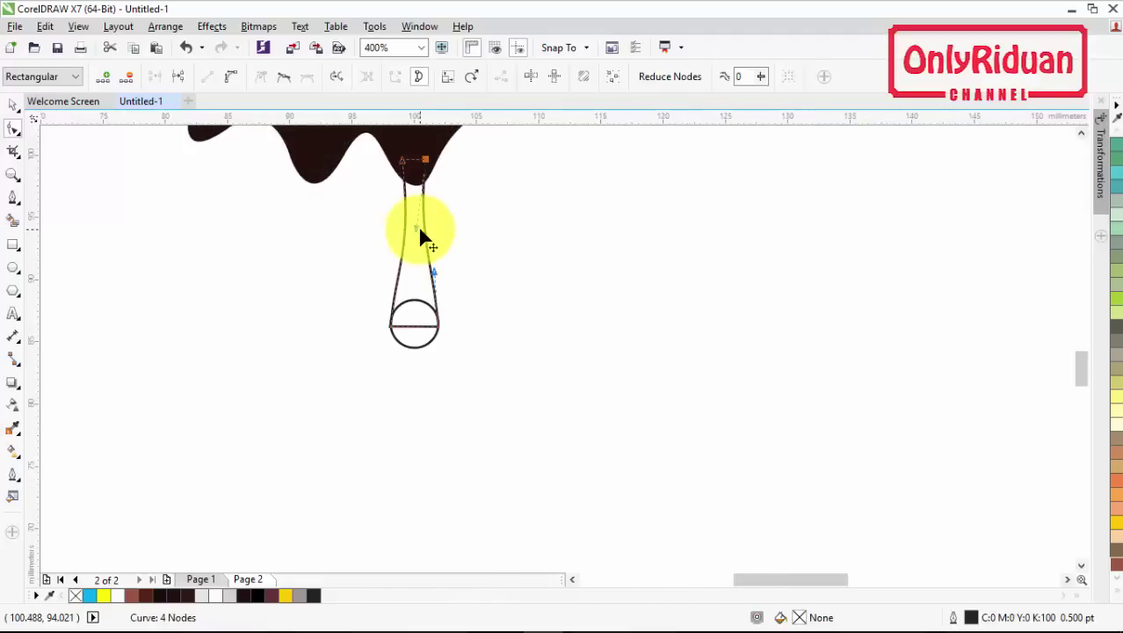
left_click(474, 327)
- Fill the drip shape and its circle with dark brown C60 M73 Y71 K84 and remove their outlines
left_click(13, 104)
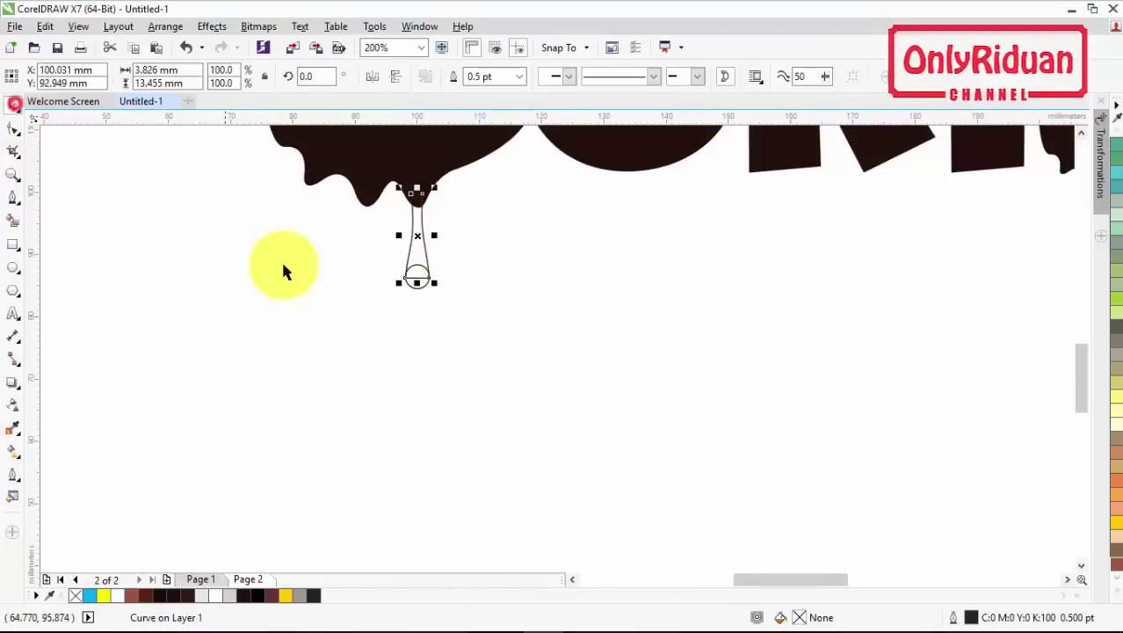
left_click_drag(484, 320, 383, 179)
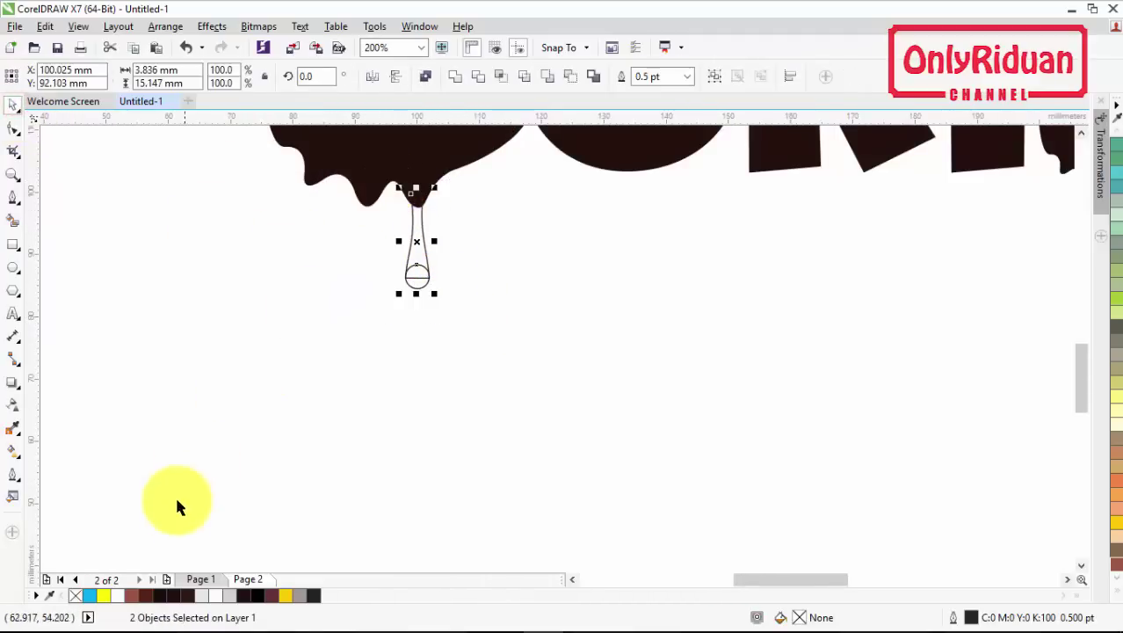
left_click(188, 594)
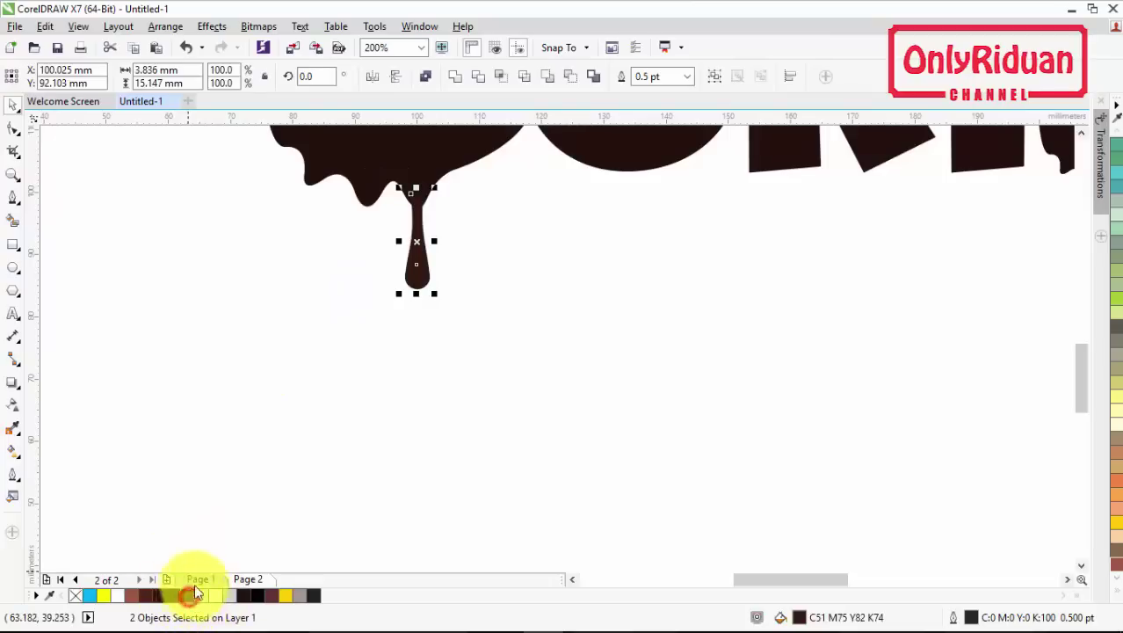
scroll(409, 201, "up", 1)
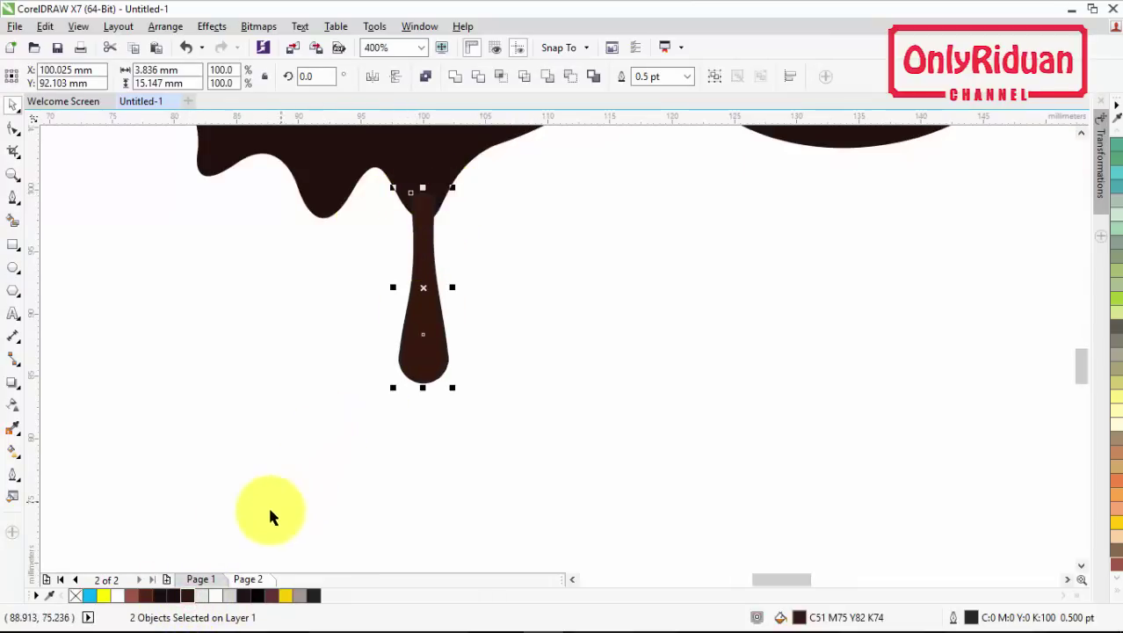
left_click(174, 595)
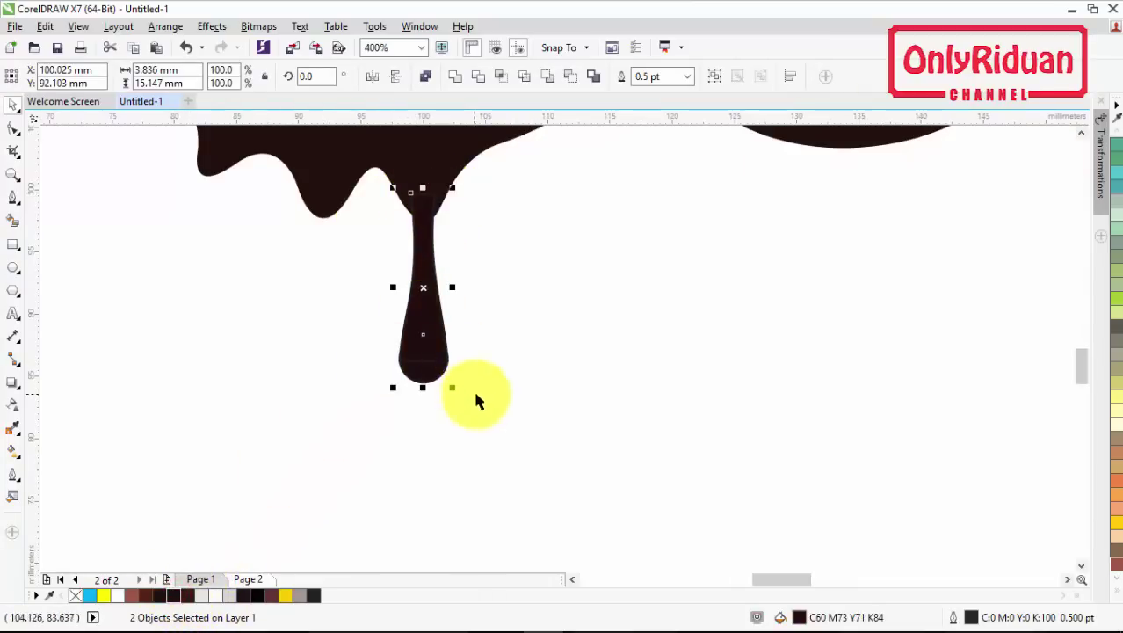
right_click(76, 595)
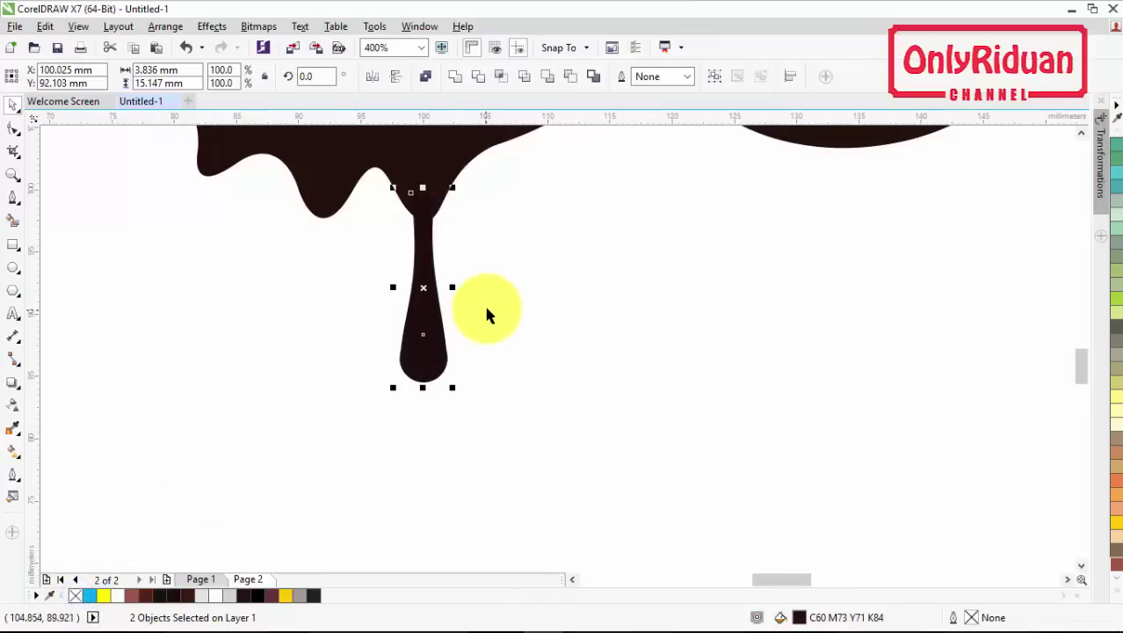
- Adjust the lower curve handles on both sides of the drip shape so its edges run smoothly into the round tip
scroll(489, 315, "down", 1)
scroll(488, 338, "down", 1)
scroll(491, 349, "up", 1)
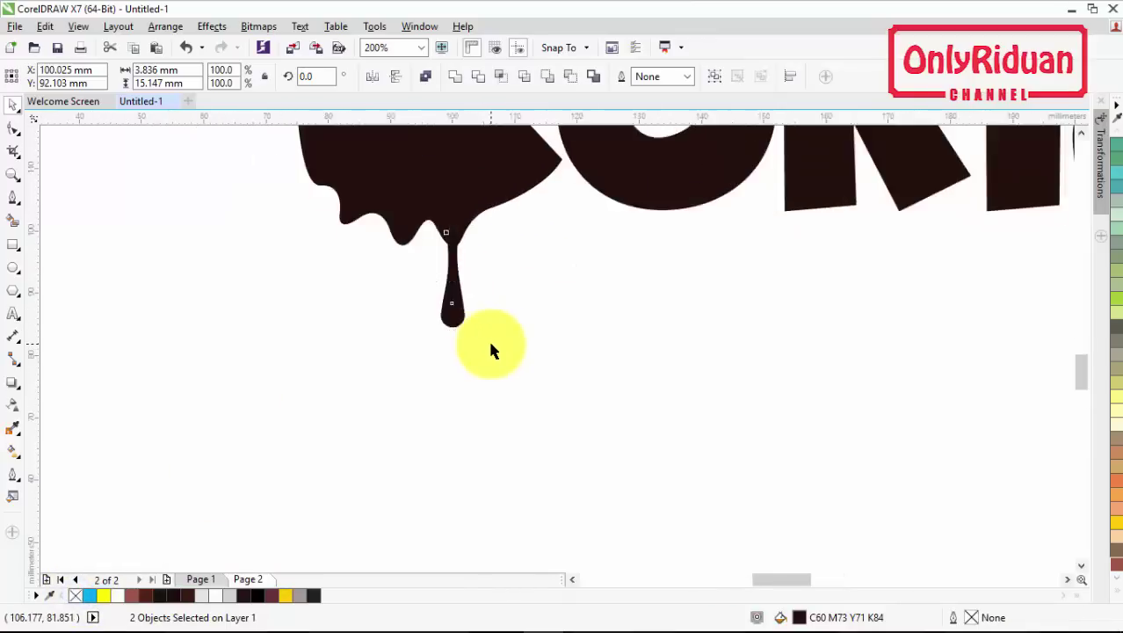
scroll(490, 347, "up", 1)
left_click(1082, 133)
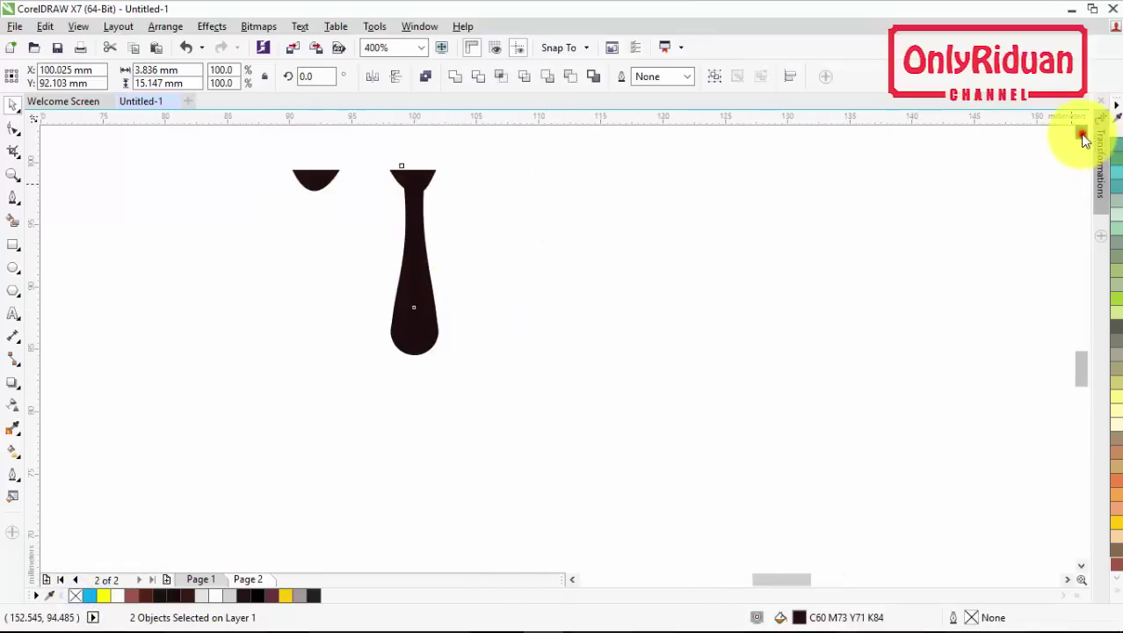
scroll(402, 215, "up", 1)
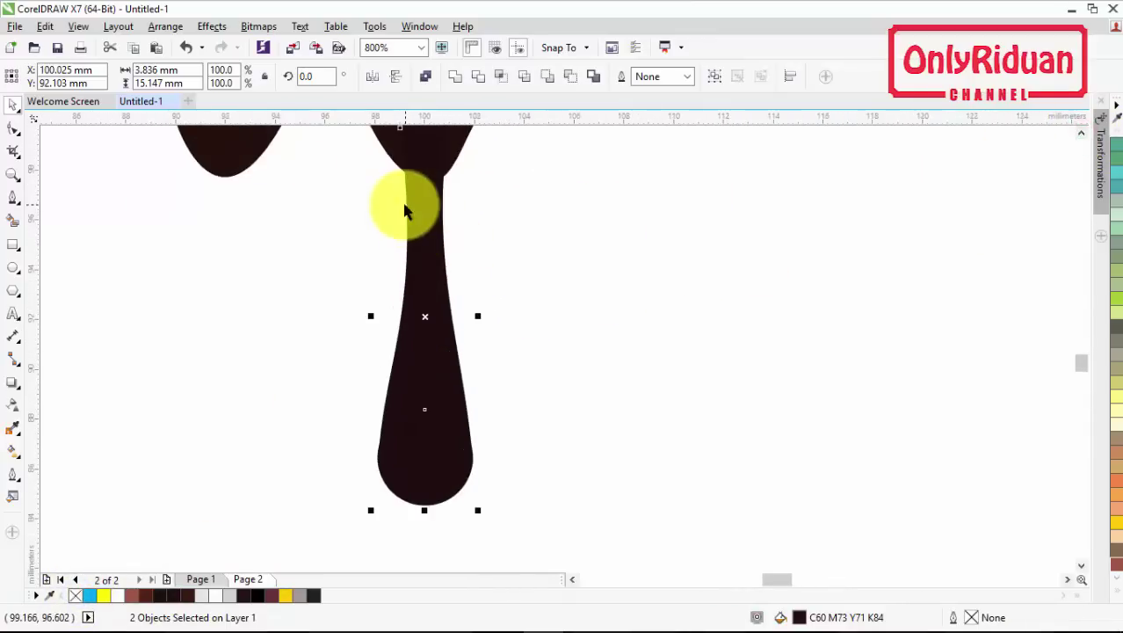
left_click(1083, 134)
key("F5")
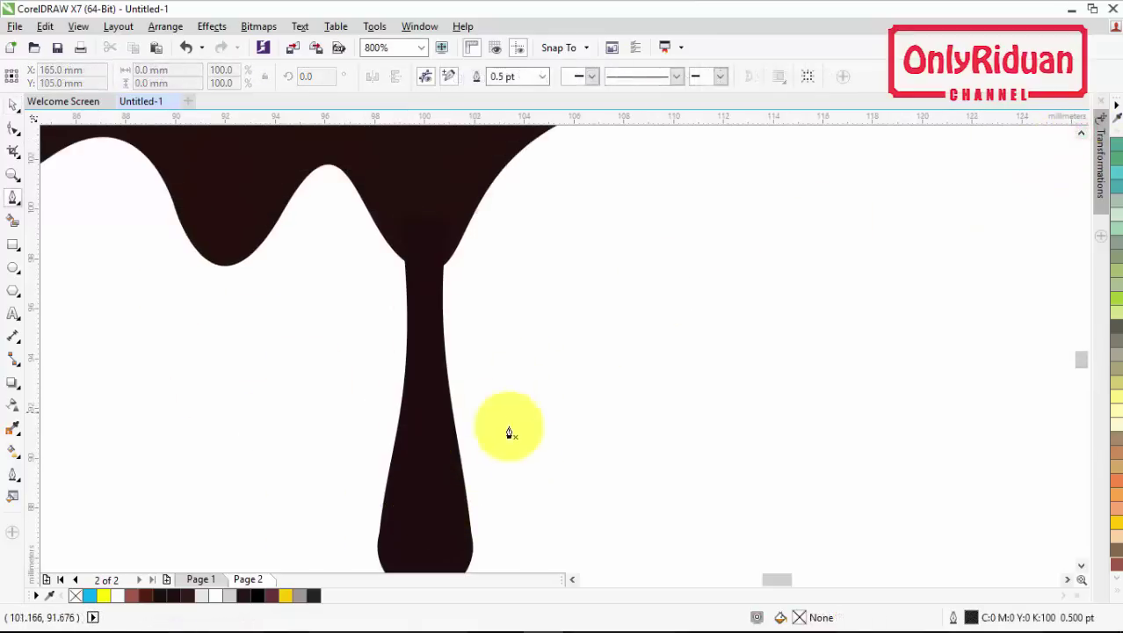
left_click(12, 129)
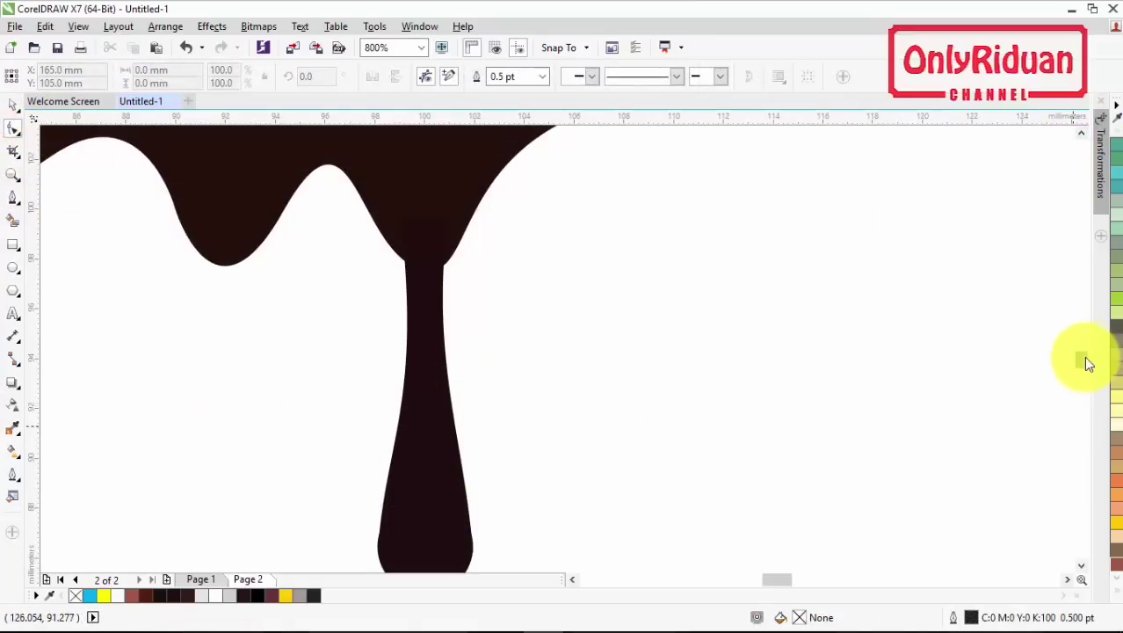
left_click_drag(1081, 358, 1086, 368)
left_click(433, 350)
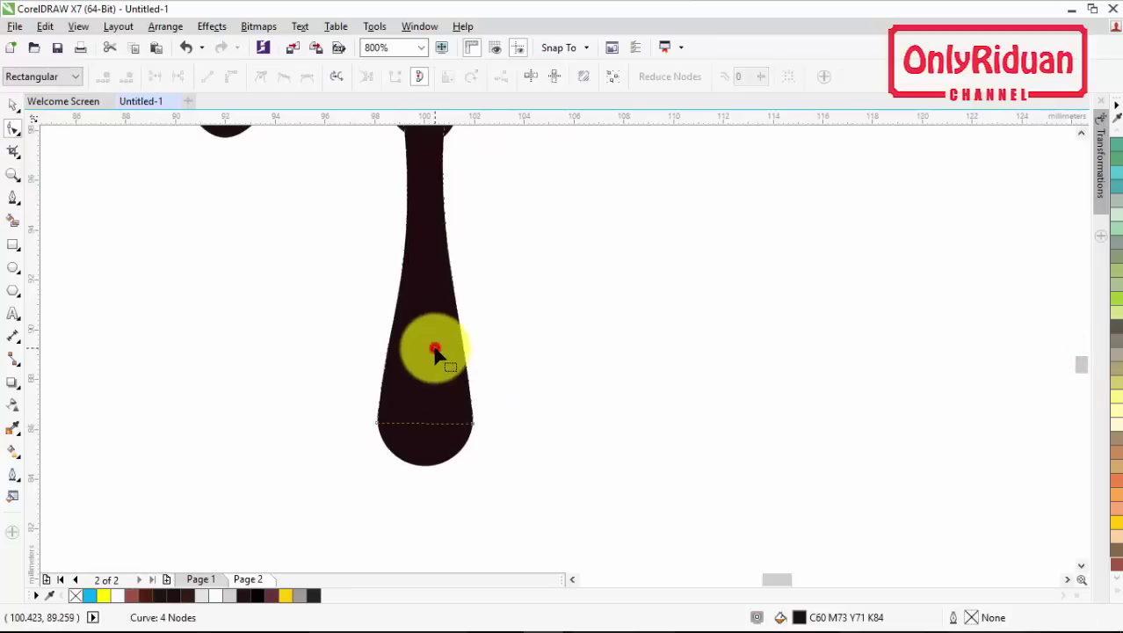
left_click(376, 423)
left_click_drag(384, 323, 387, 408)
left_click(376, 423)
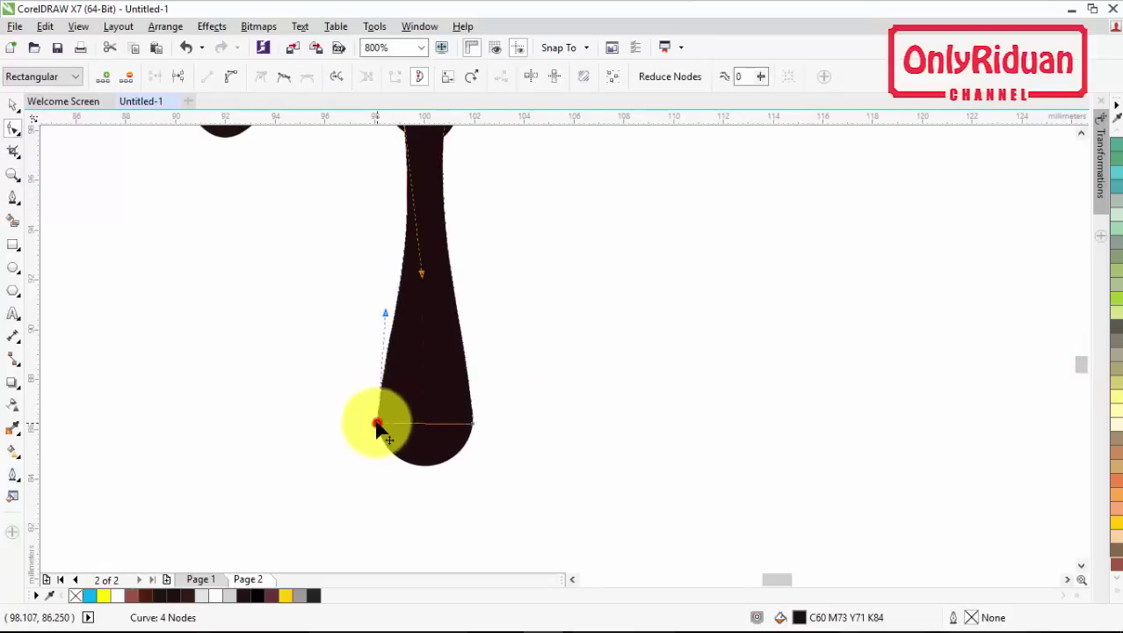
left_click_drag(384, 318, 378, 312)
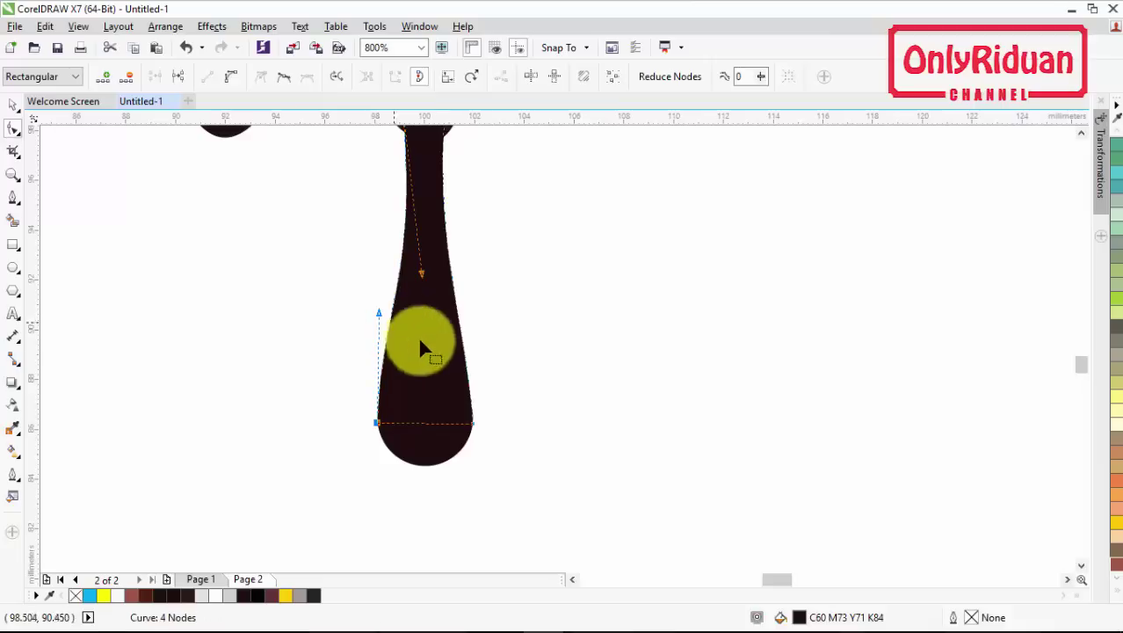
left_click(472, 424)
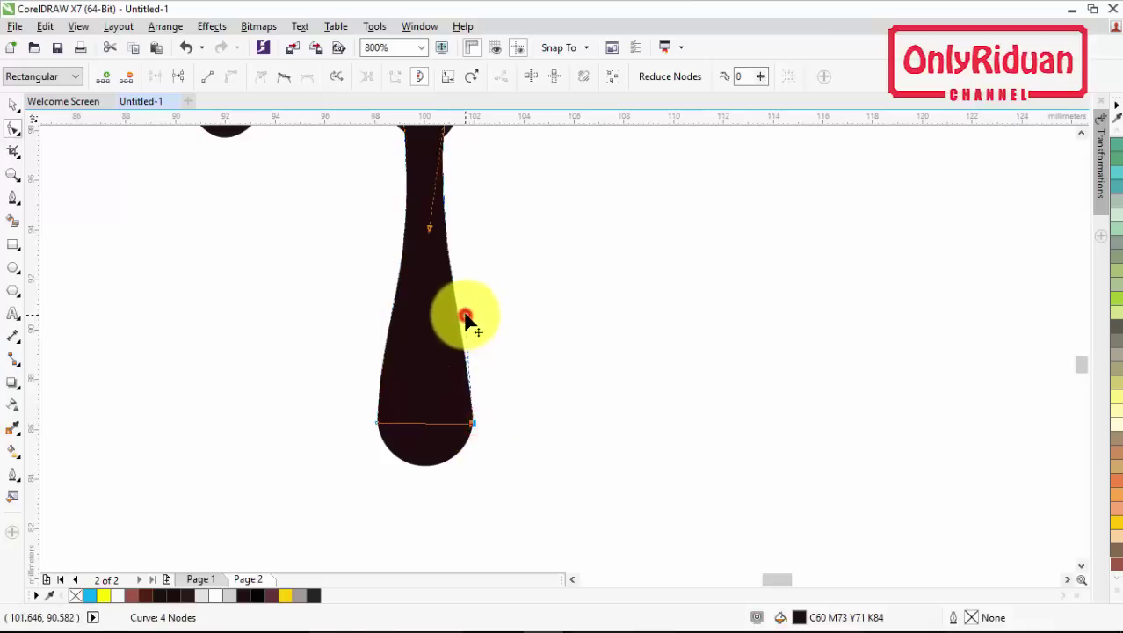
left_click_drag(465, 317, 468, 308)
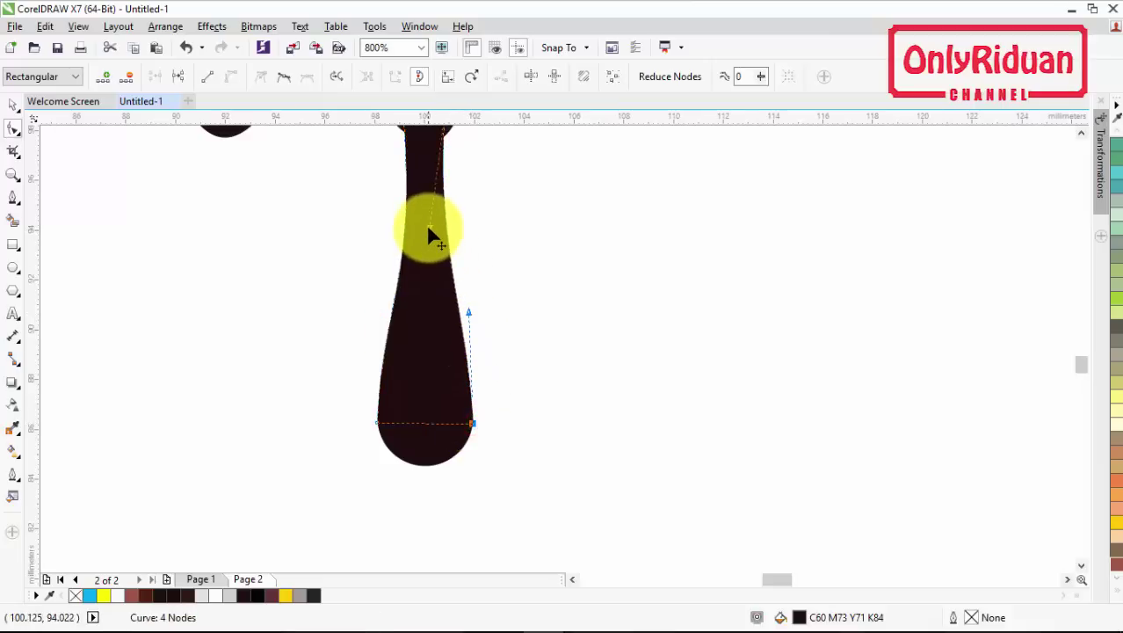
- Extend the upper curve handles on both sides of the drip shape farther down to refine its narrow neck
left_click_drag(428, 231, 430, 290)
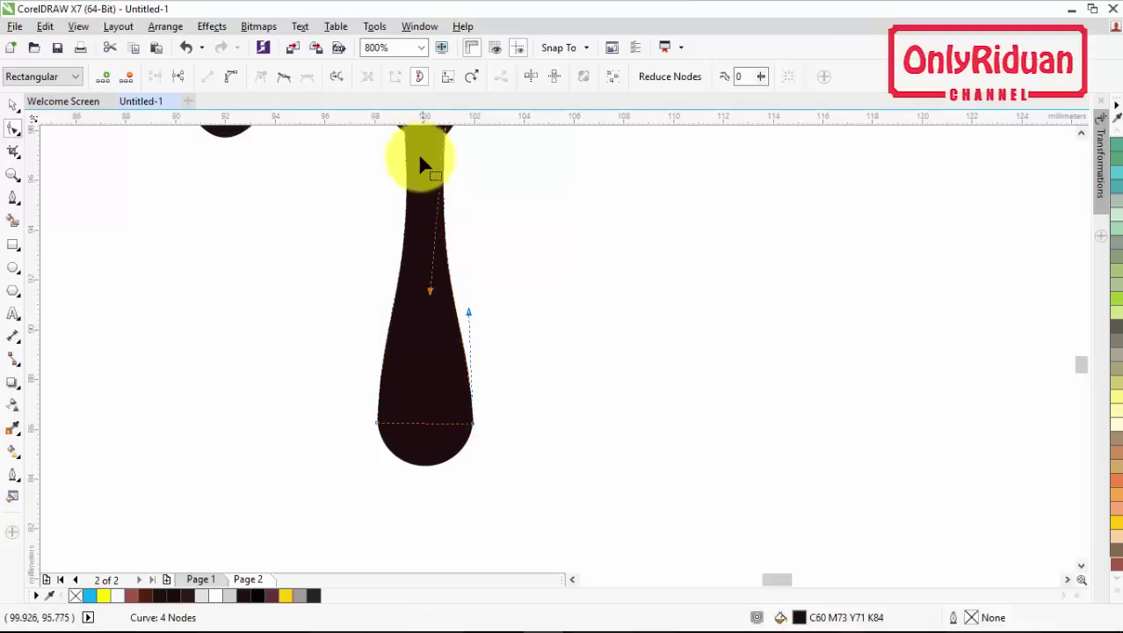
left_click(1079, 132)
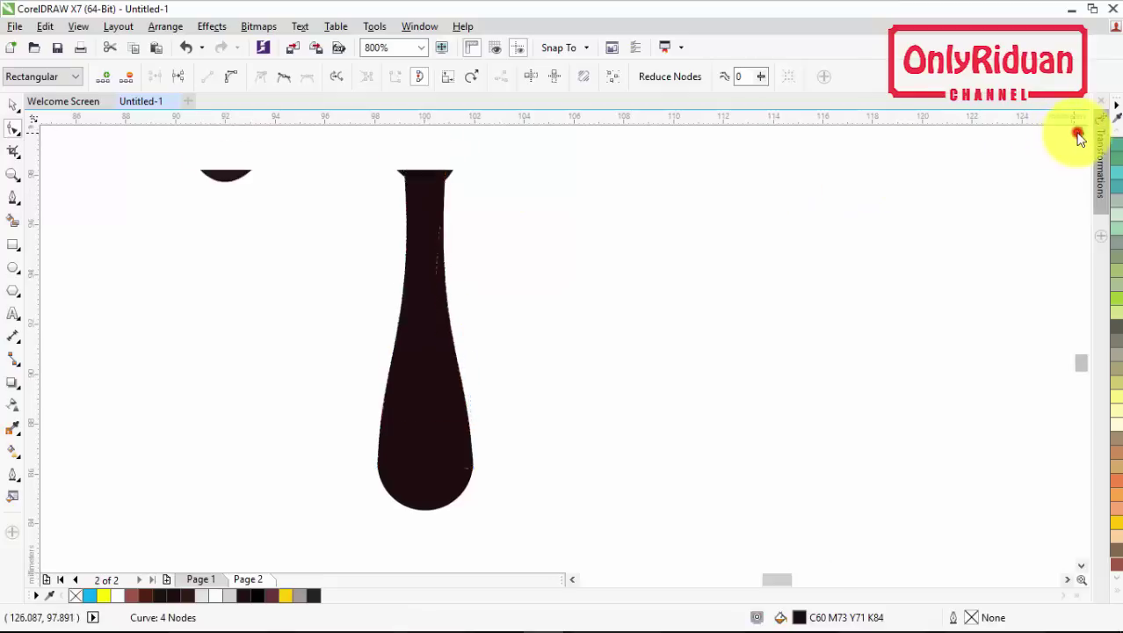
left_click(401, 135)
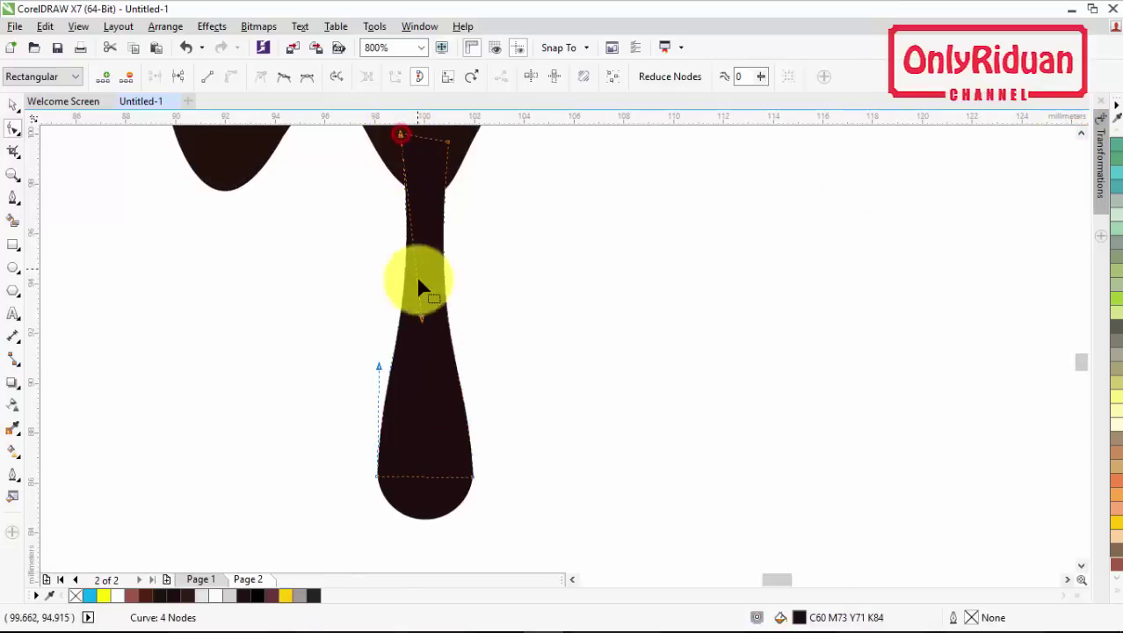
left_click_drag(421, 327, 442, 371)
- Spread the drip shape's two upper corner nodes to the edges of the C's rightmost drip and rebend both sides into a smooth neck
scroll(446, 364, "down", 1)
scroll(432, 274, "up", 1)
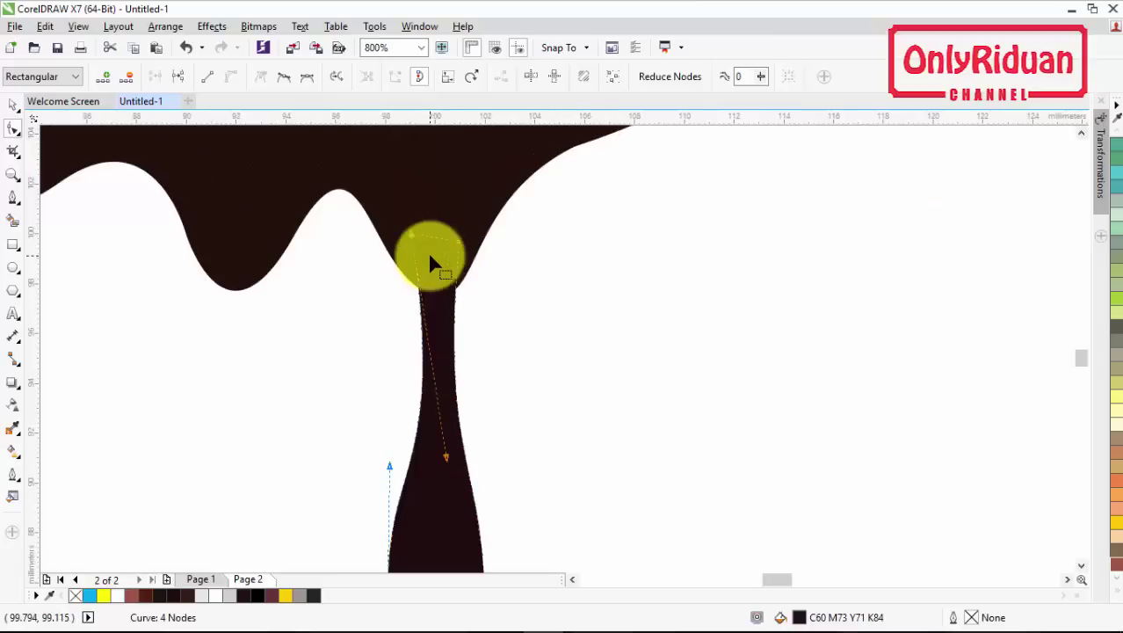
left_click_drag(459, 246, 492, 221)
left_click_drag(411, 235, 379, 232)
left_click_drag(411, 455, 457, 341)
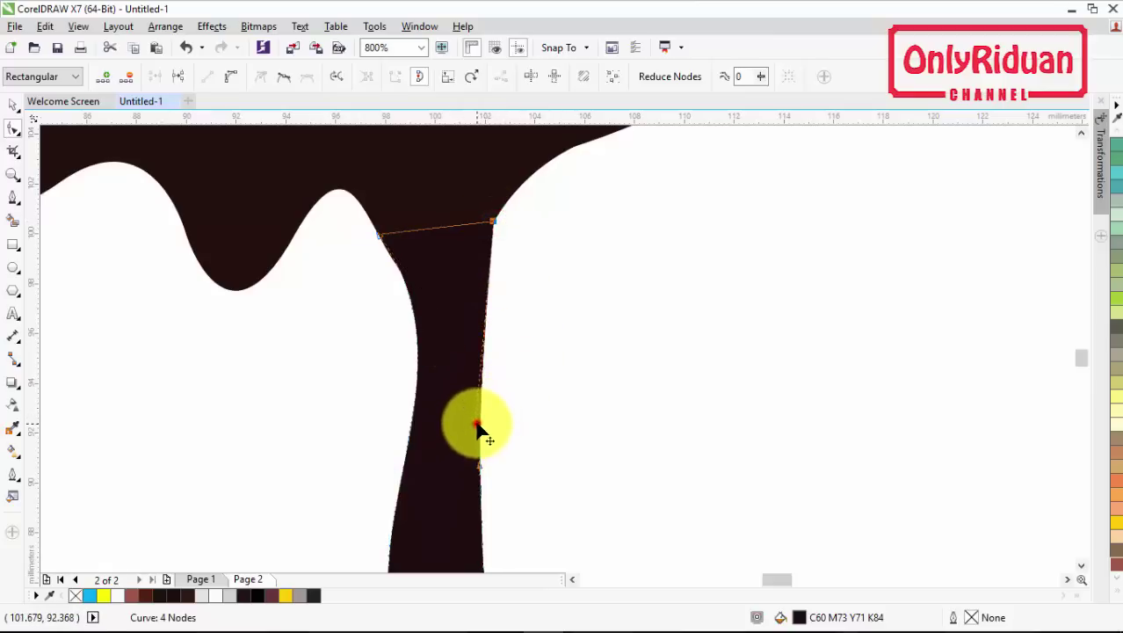
left_click_drag(476, 431, 441, 384)
left_click_drag(380, 238, 459, 354)
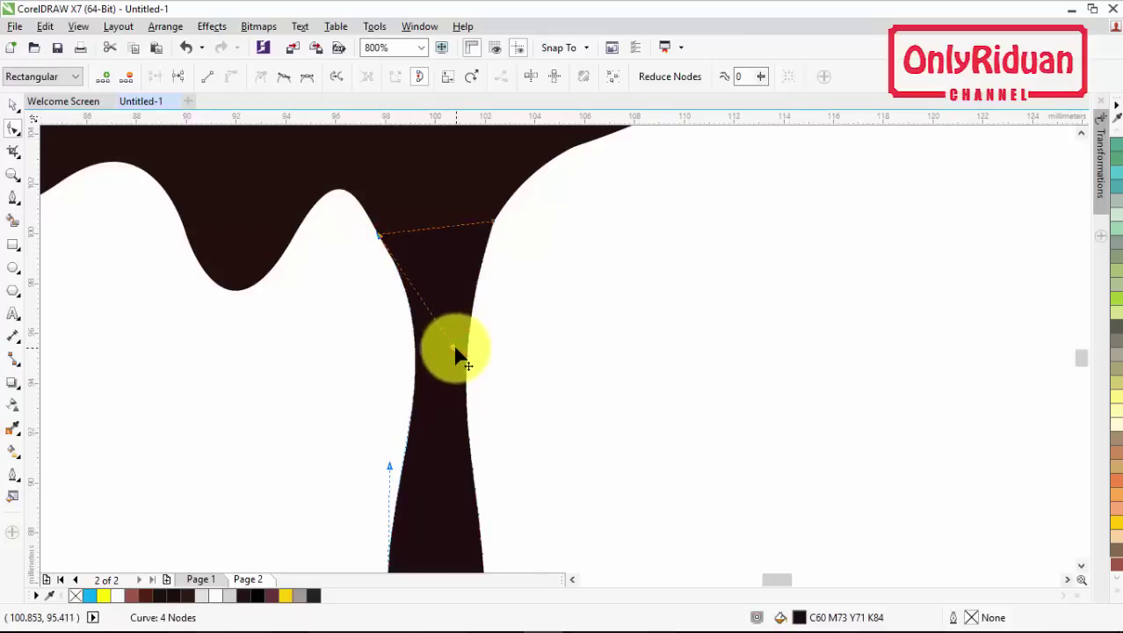
scroll(451, 319, "down", 3)
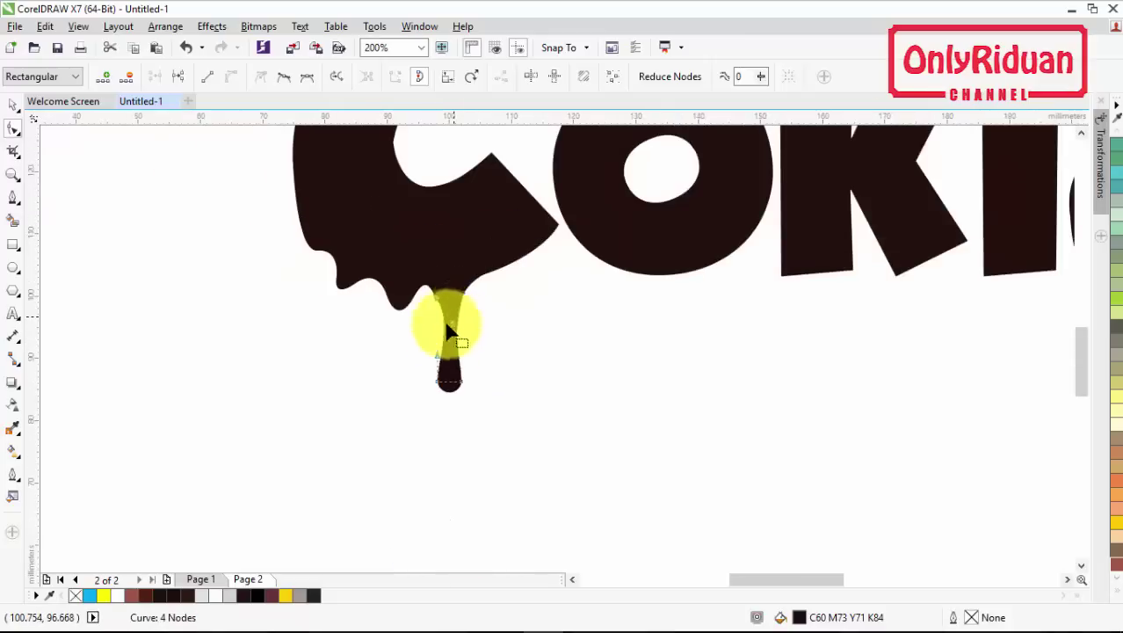
left_click(15, 106)
left_click(291, 378)
left_click_drag(444, 396, 456, 407)
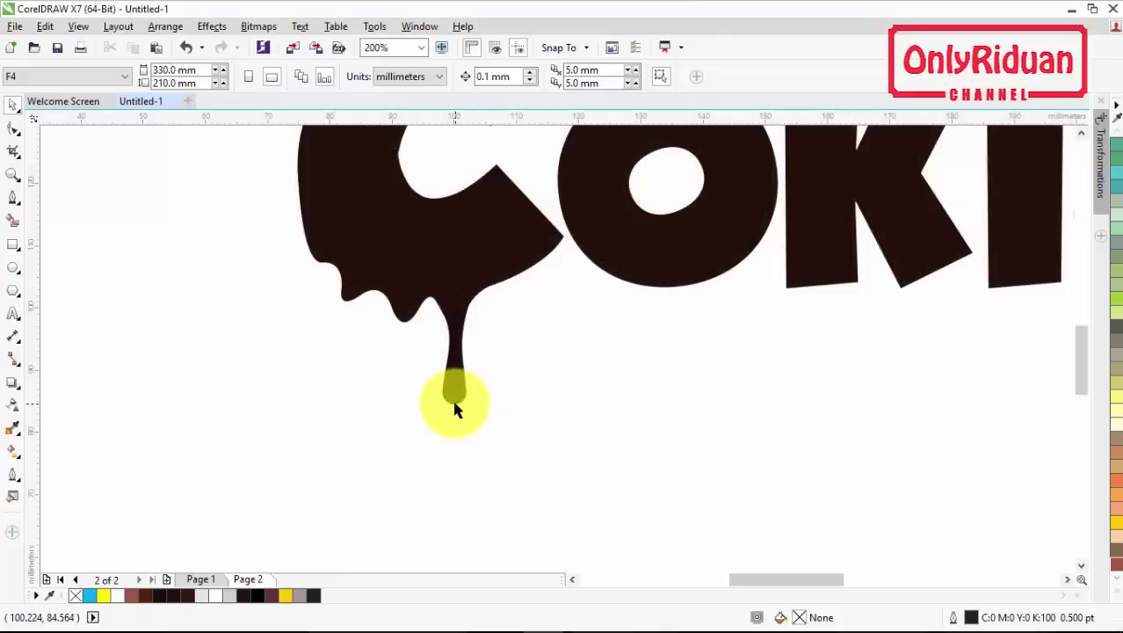
- Try stretching the long drip and its round tip downward to about 23.3 mm tall, and undo the stretch
scroll(455, 409, "up", 1)
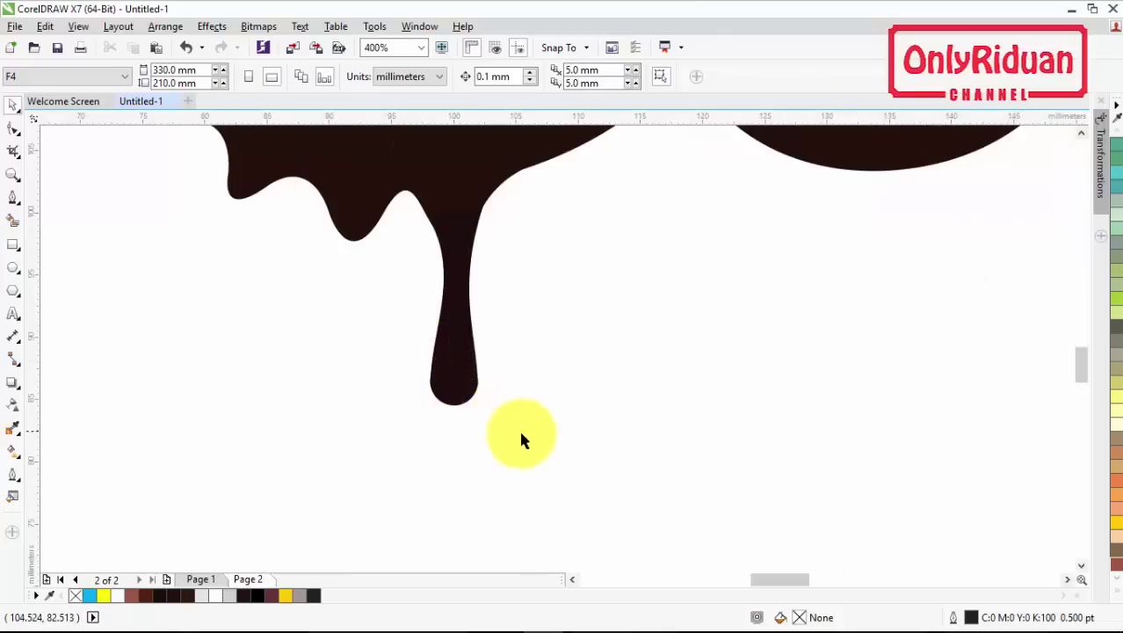
left_click_drag(561, 448, 400, 167)
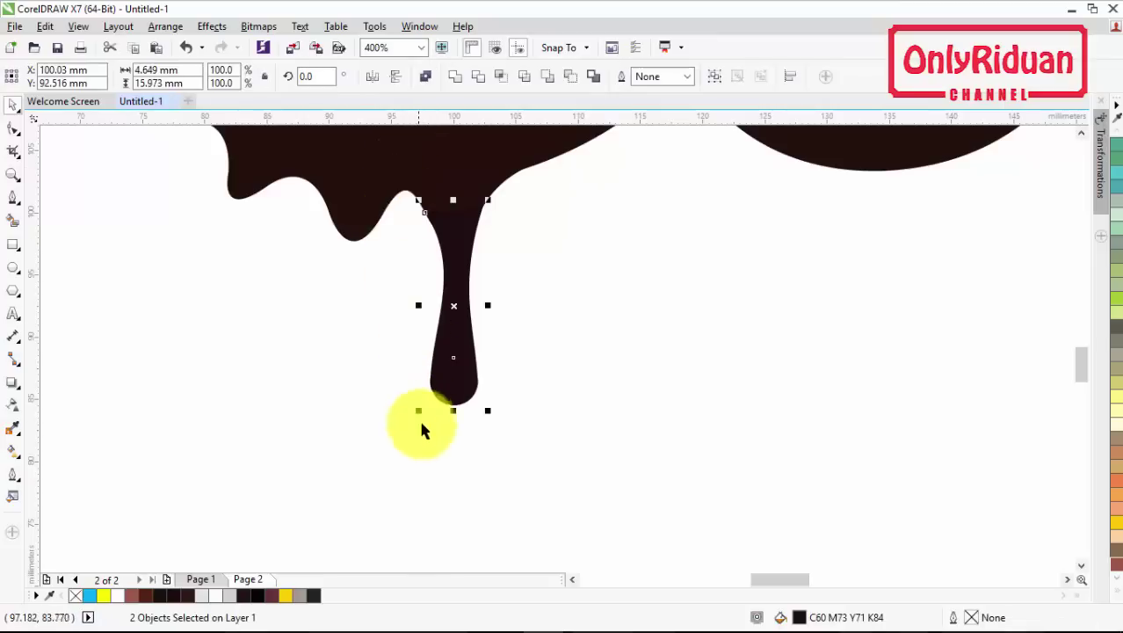
left_click_drag(451, 413, 454, 499)
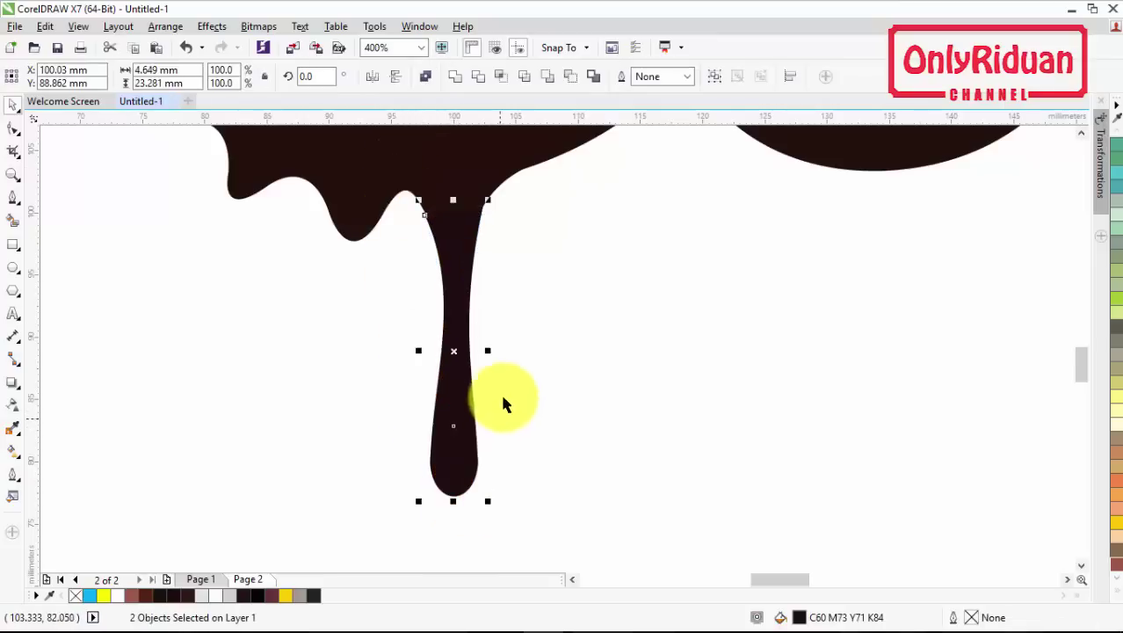
scroll(504, 400, "down", 1)
scroll(504, 400, "down", 1)
scroll(521, 396, "up", 2)
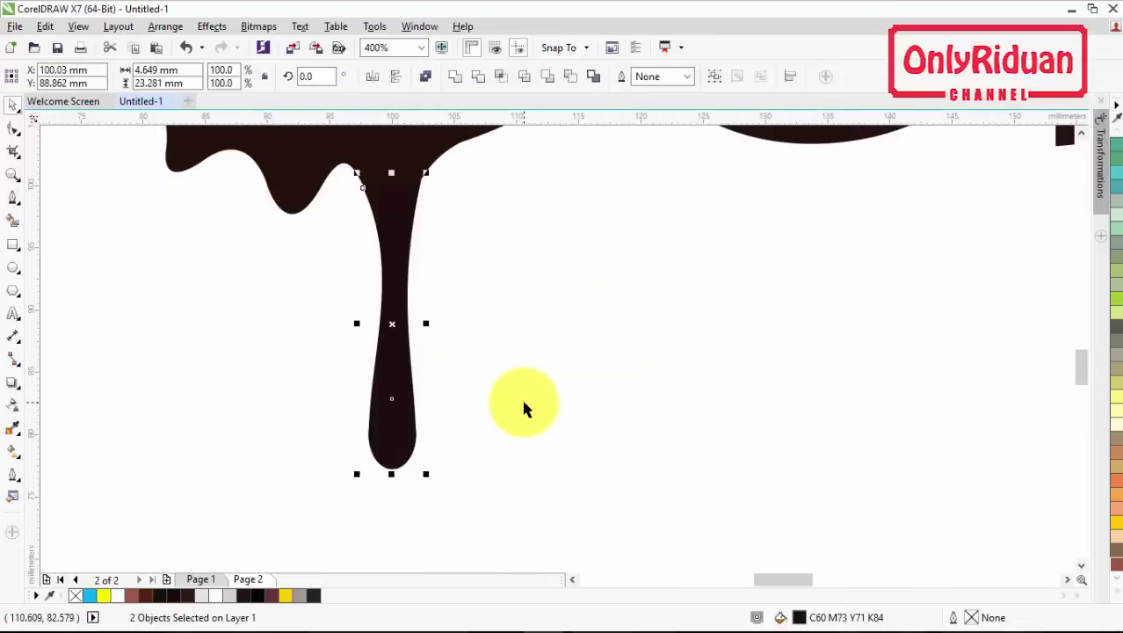
key("ctrl+z")
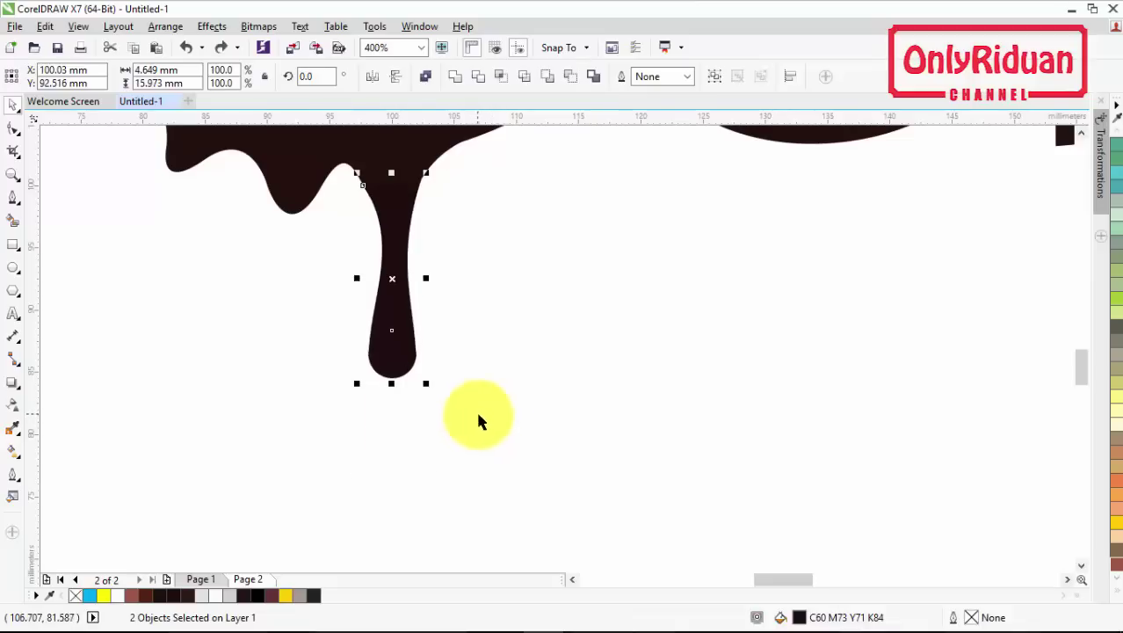
- Enlarge the round tip of the C's long drip about its center to about 5.4 mm in diameter
left_click(442, 417)
left_click(397, 373)
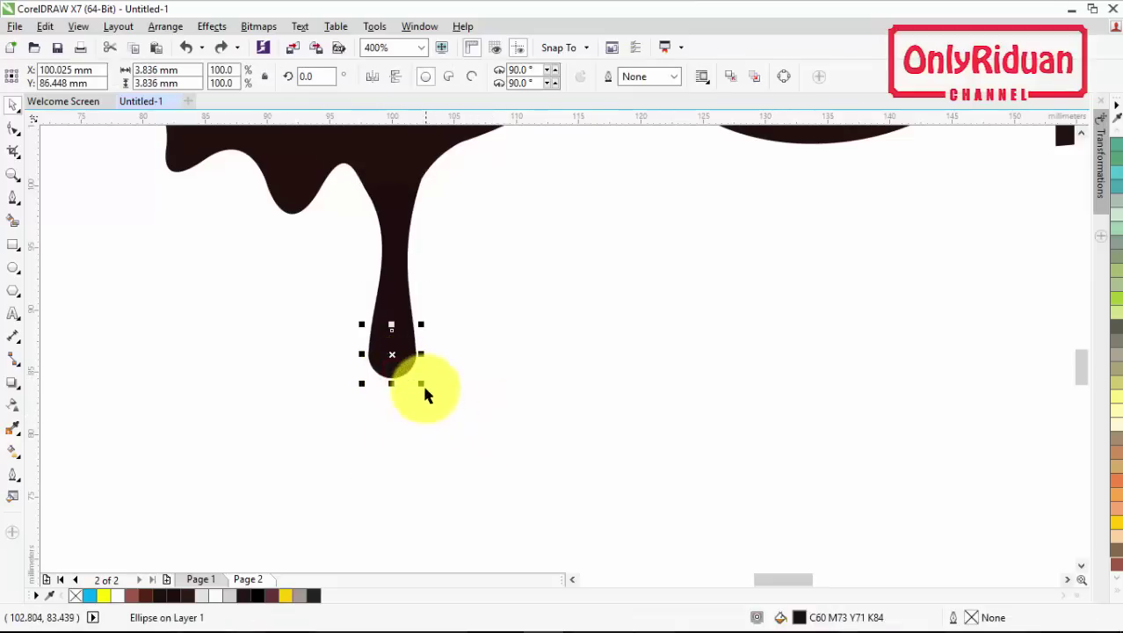
left_click_drag(426, 389, 442, 397)
- Spread the two lower nodes of the C's drip shape outward to meet the sides of its round tip
left_click(400, 290)
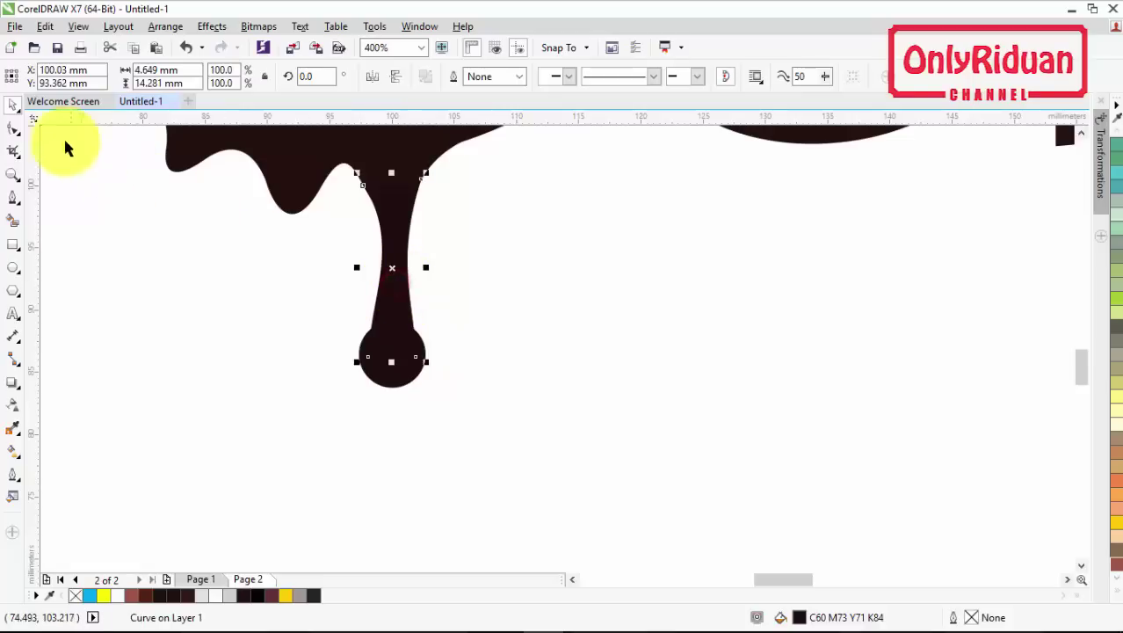
left_click(11, 130)
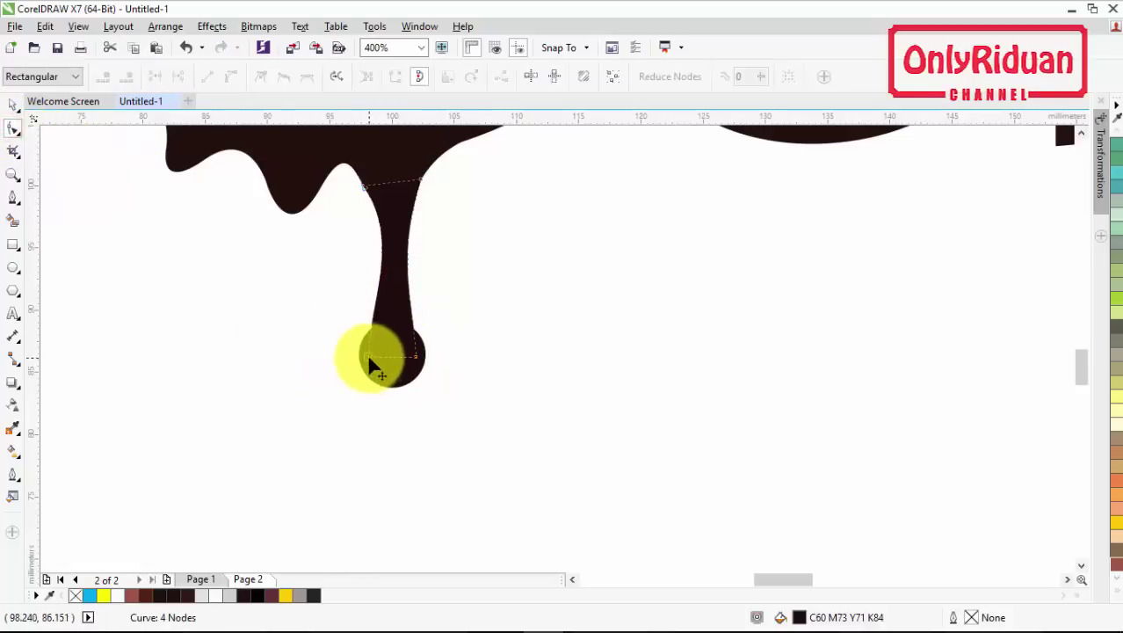
left_click_drag(367, 353, 429, 356)
scroll(440, 311, "down", 1)
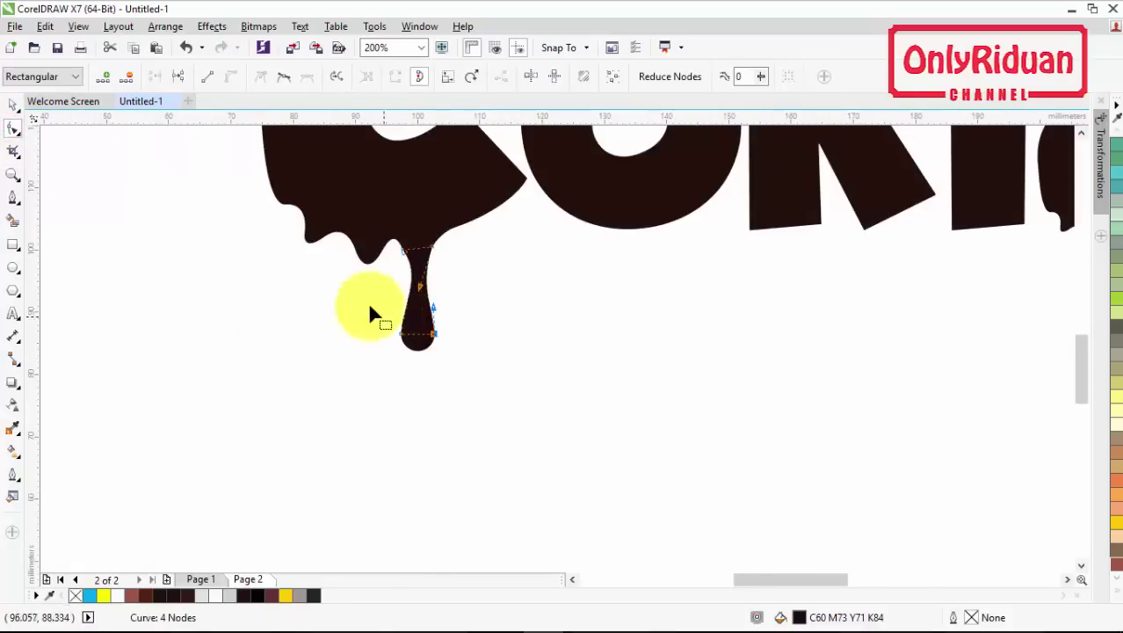
left_click(13, 106)
left_click(260, 328)
scroll(505, 287, "down", 2)
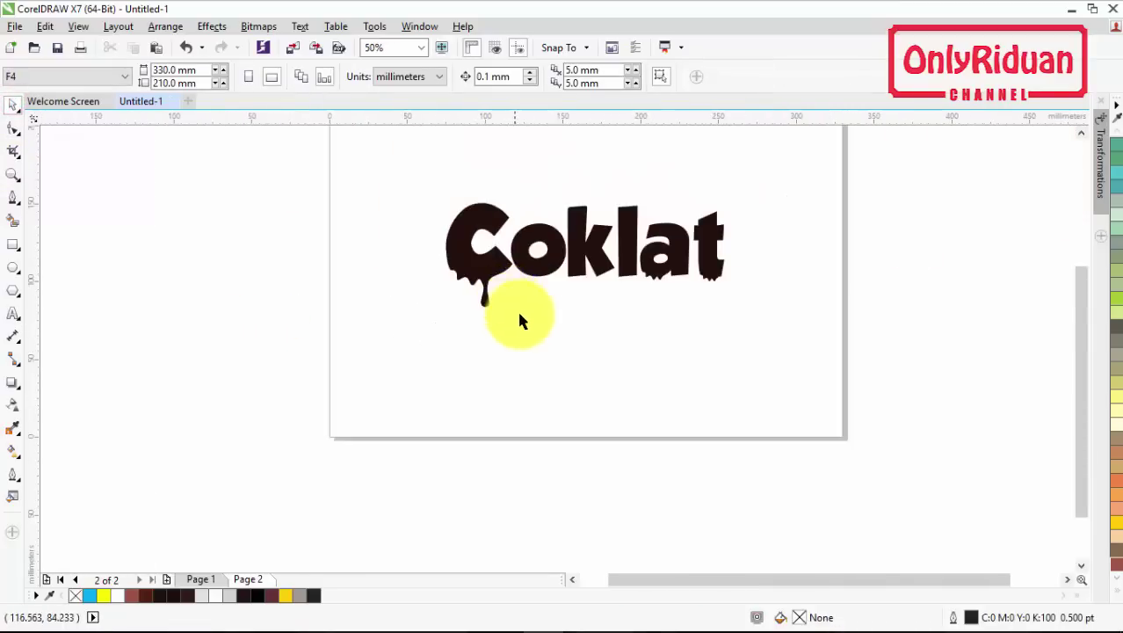
- Weld the C's long drip shape and its round tip into one curve
scroll(513, 304, "up", 1)
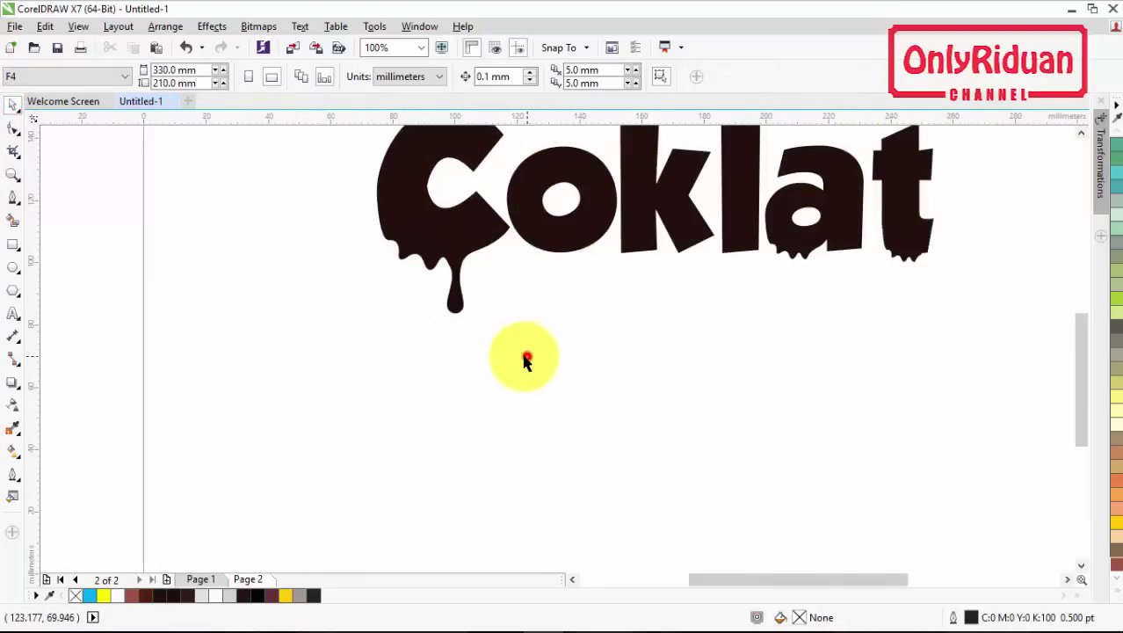
left_click_drag(527, 356, 420, 238)
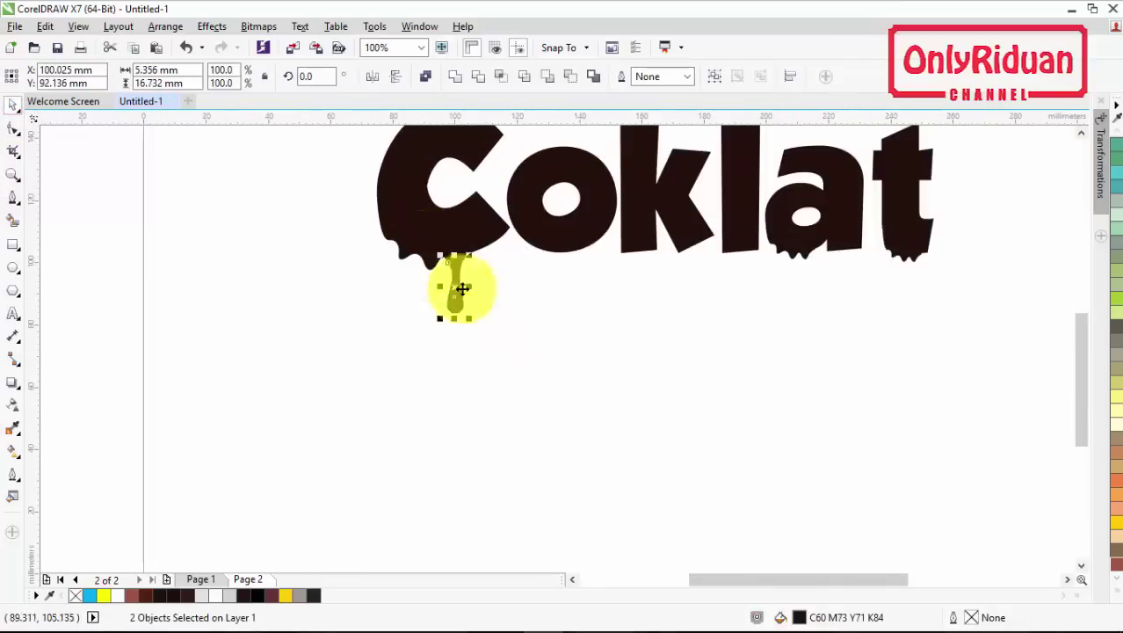
left_click(503, 319)
scroll(457, 268, "up", 1)
left_click(455, 268)
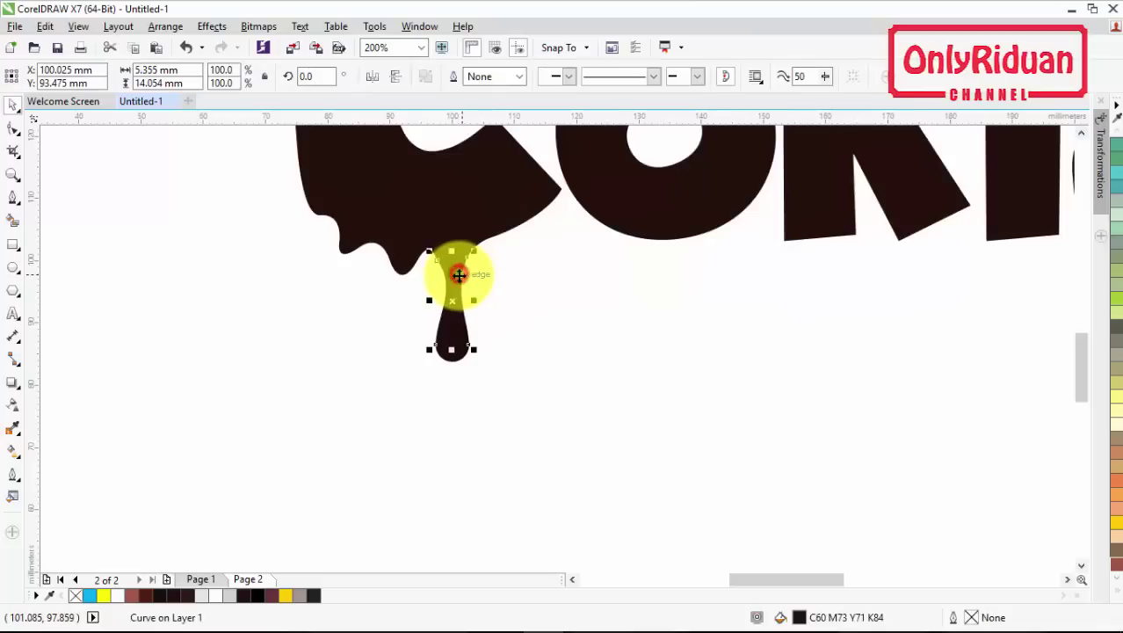
left_click(451, 360)
left_click_drag(534, 398, 397, 202)
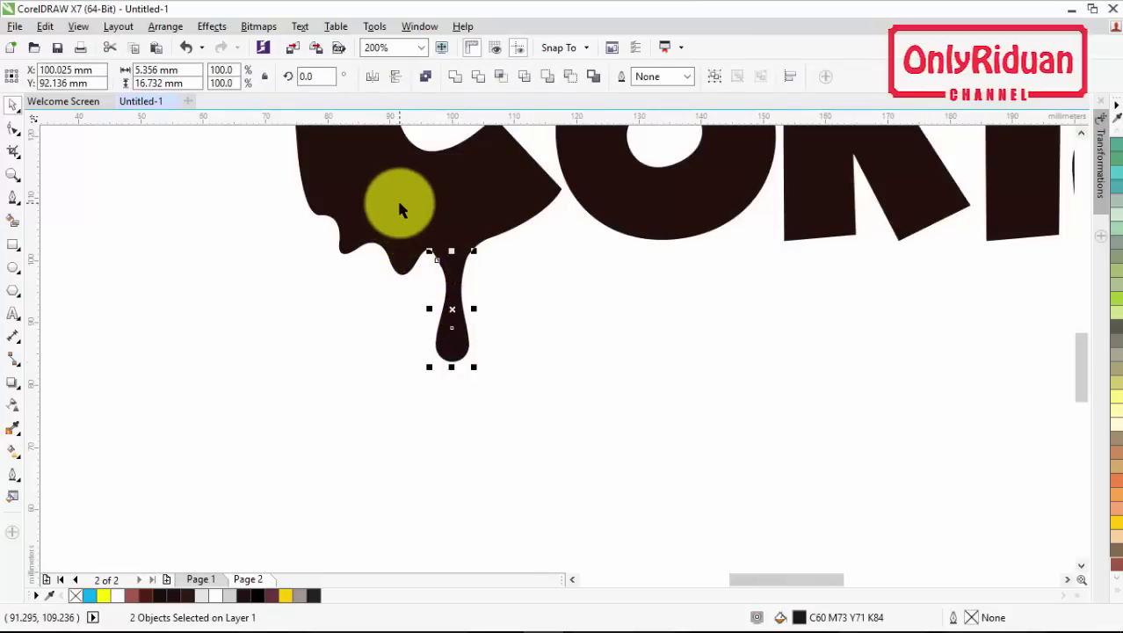
left_click(453, 78)
- Place a copy of the C's long drip under the letter o and stretch it downward to about 34.7 mm tall
left_click_drag(449, 311, 664, 271)
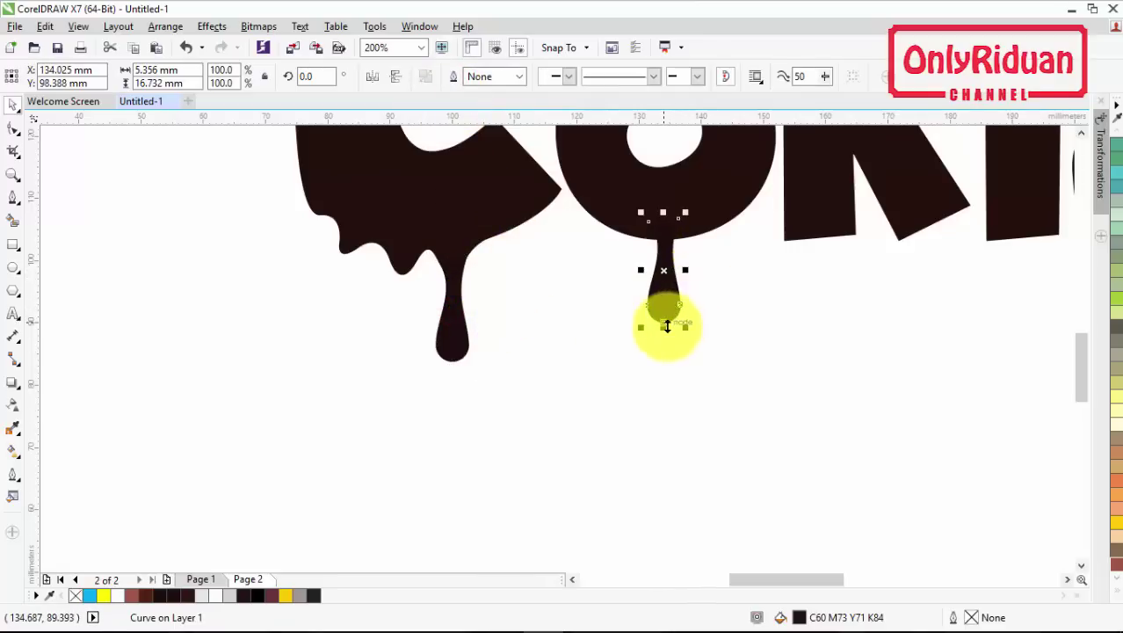
left_click_drag(665, 327, 666, 438)
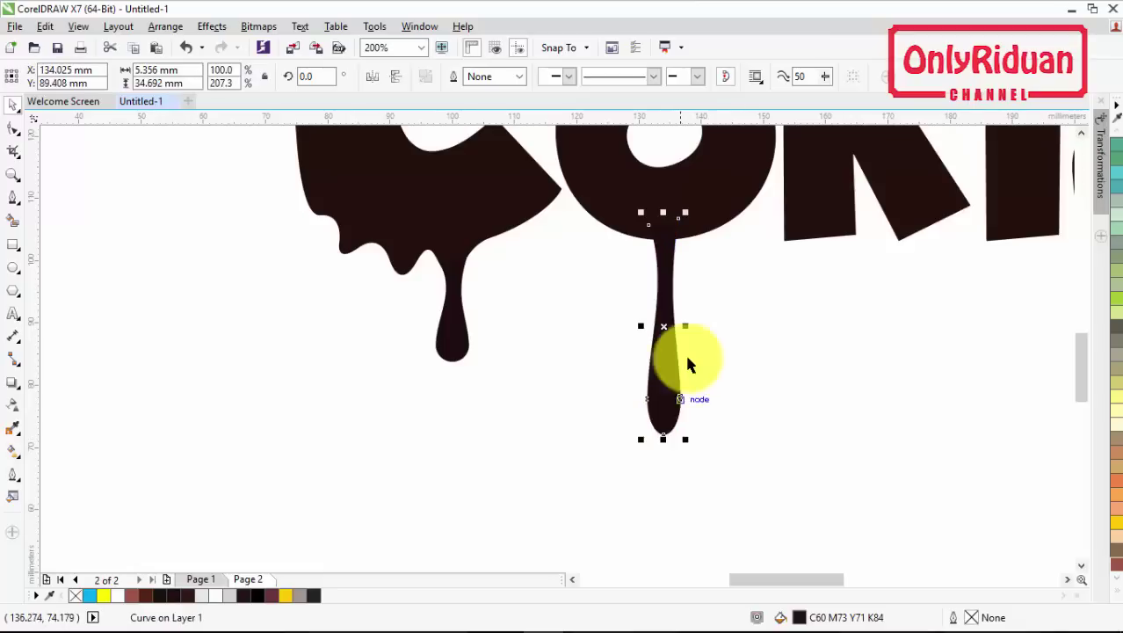
scroll(689, 306, "down", 2)
scroll(695, 314, "up", 2)
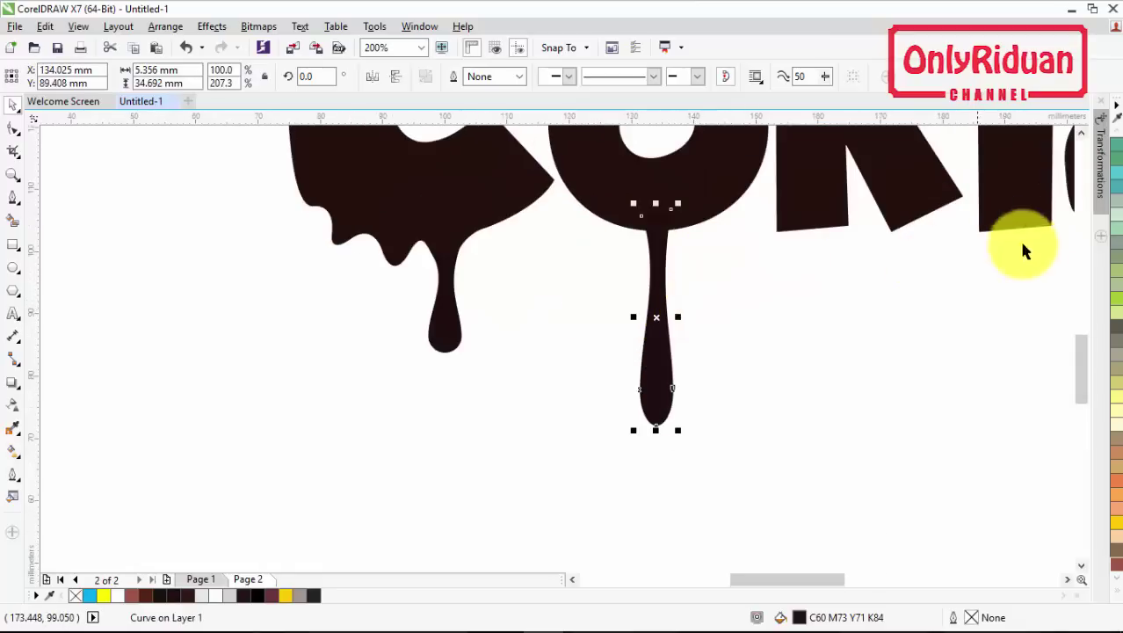
- Widen the o's drip about its center to about 7.1 mm and shorten it to about 32.3 mm tall
left_click(1081, 133)
left_click(1081, 133)
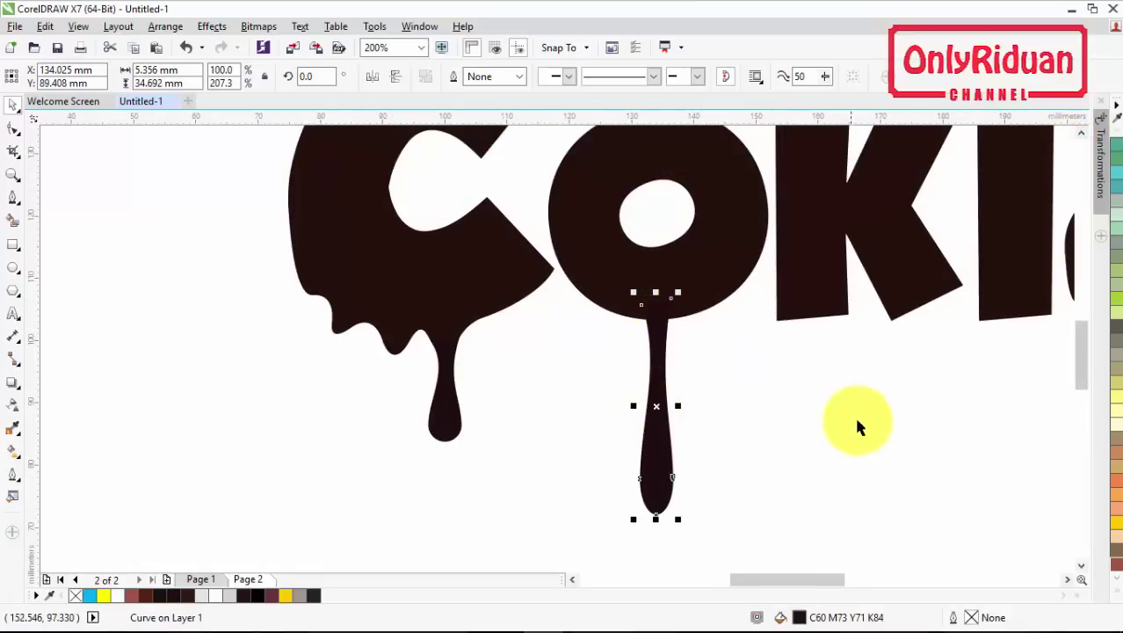
left_click(1070, 576)
left_click(1070, 576)
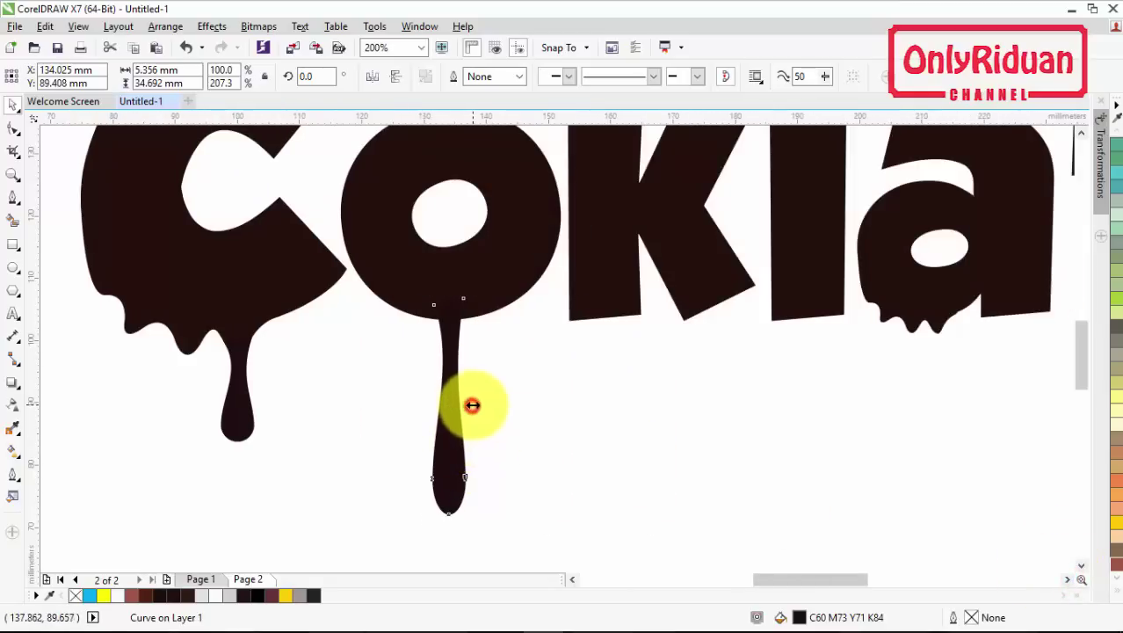
left_click_drag(472, 405, 474, 401)
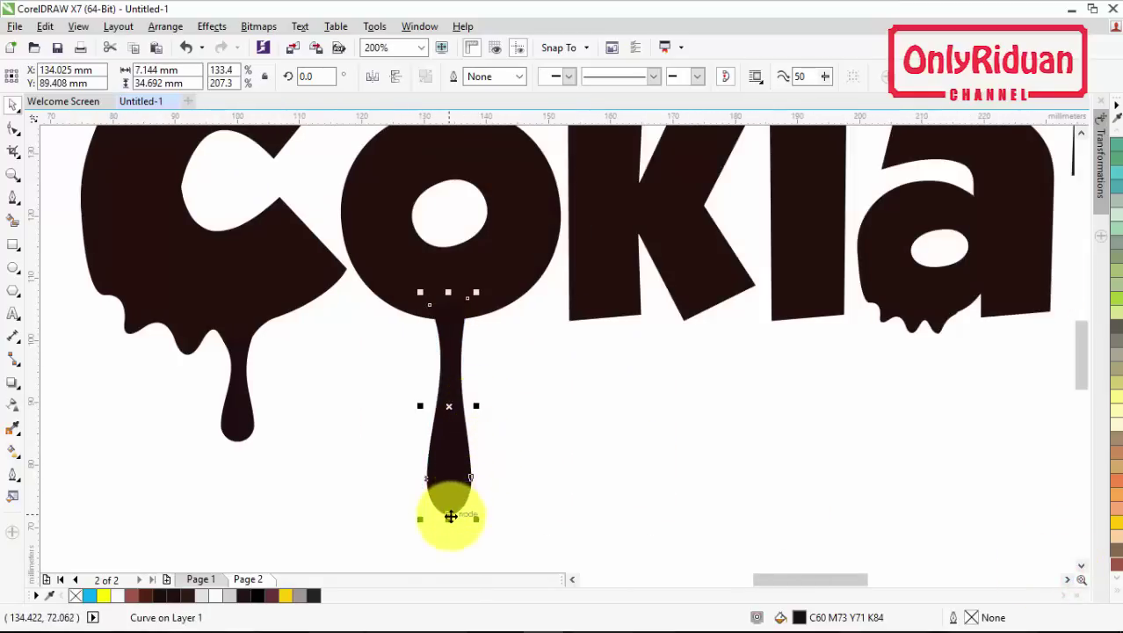
left_click_drag(449, 517, 447, 502)
- Draw a closed 3-Point Curve shape about 24.5 mm wide and 13.9 mm tall joining the o's lower edge to the drip's neck
scroll(442, 321, "up", 2)
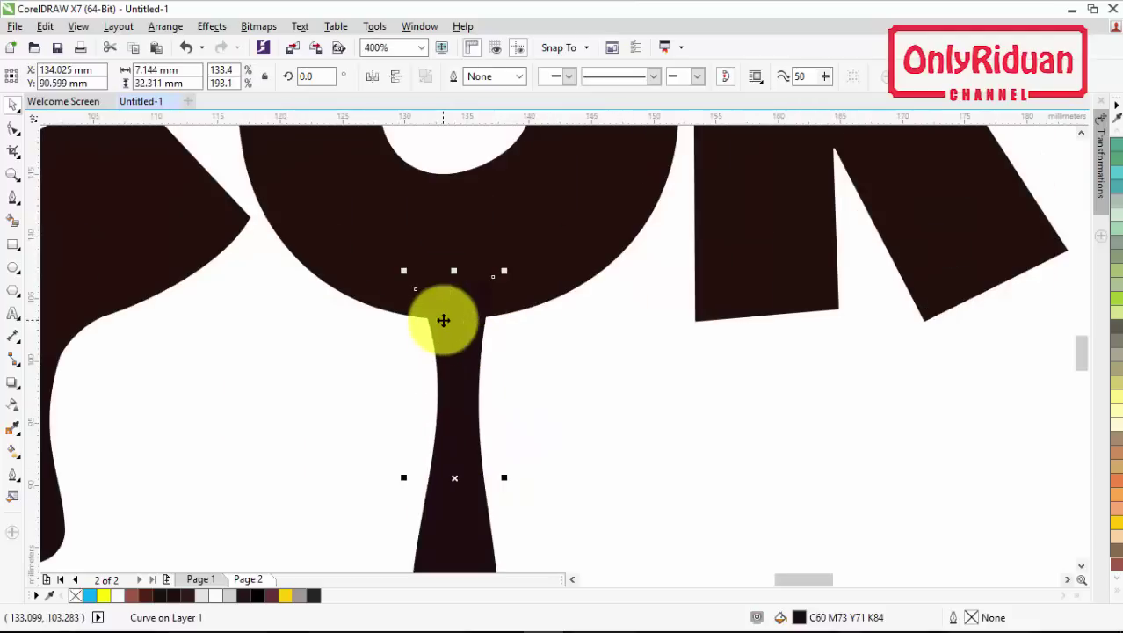
left_click(14, 197)
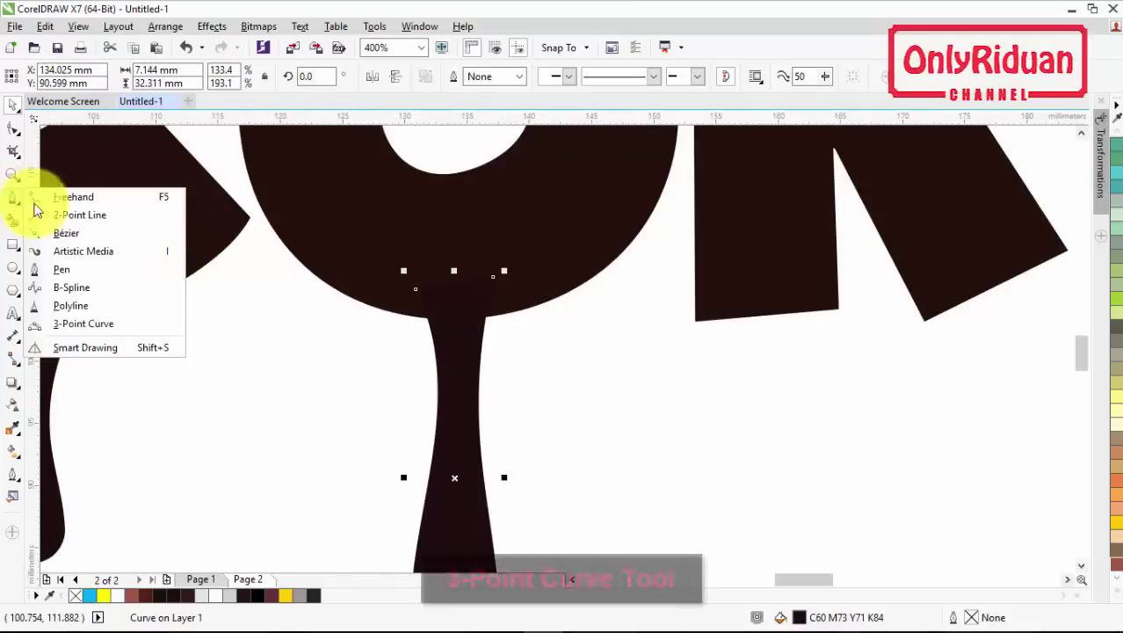
left_click(88, 327)
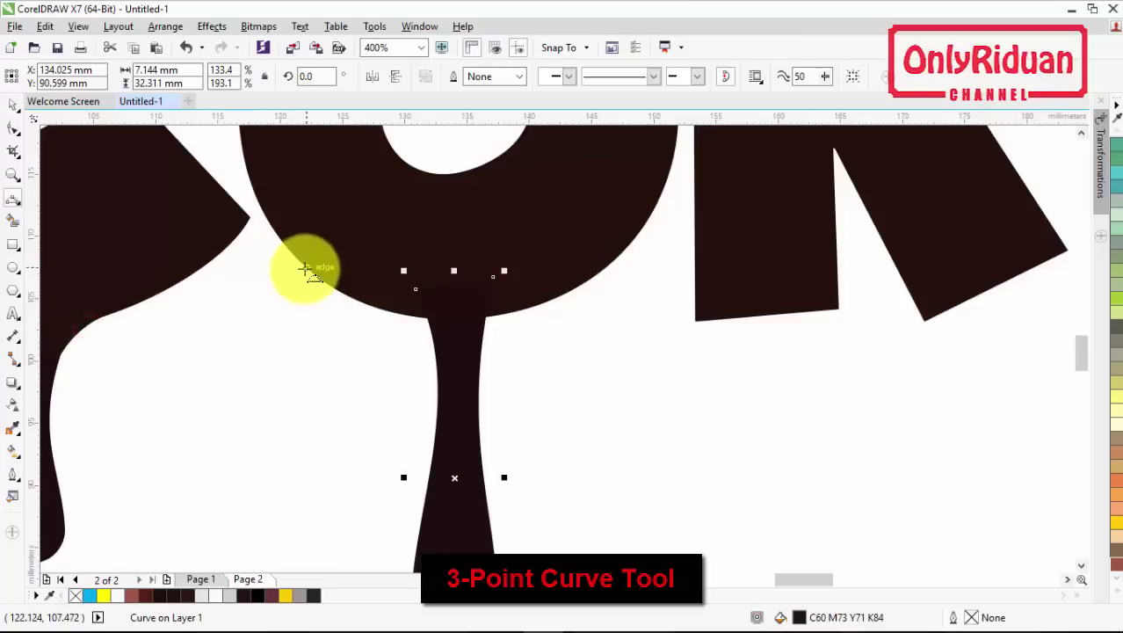
left_click_drag(305, 268, 436, 426)
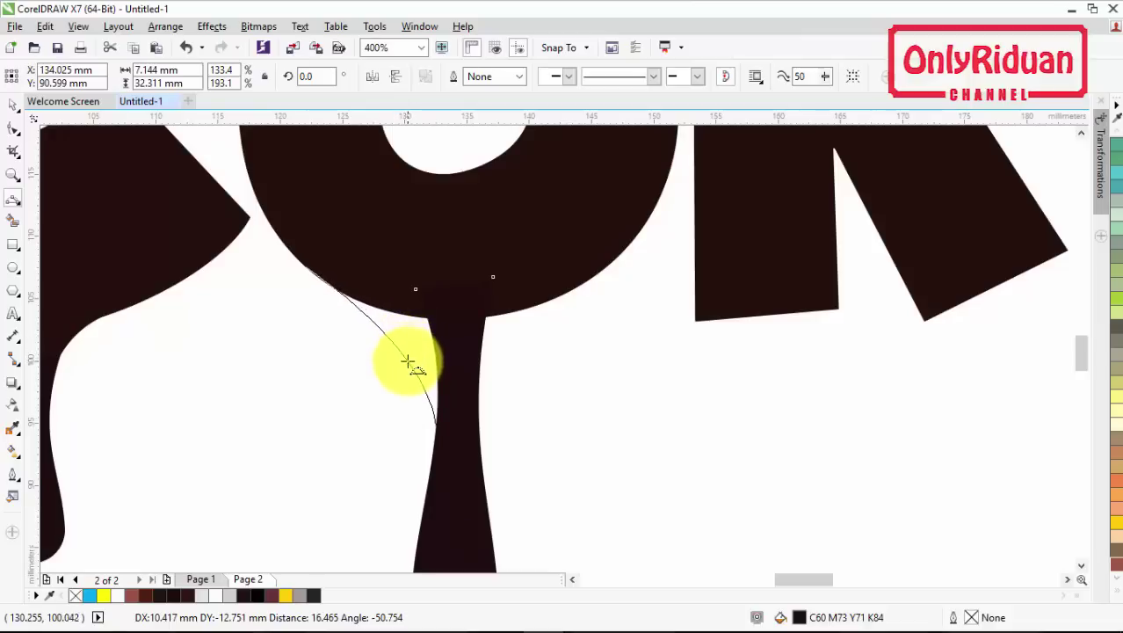
left_click(407, 363)
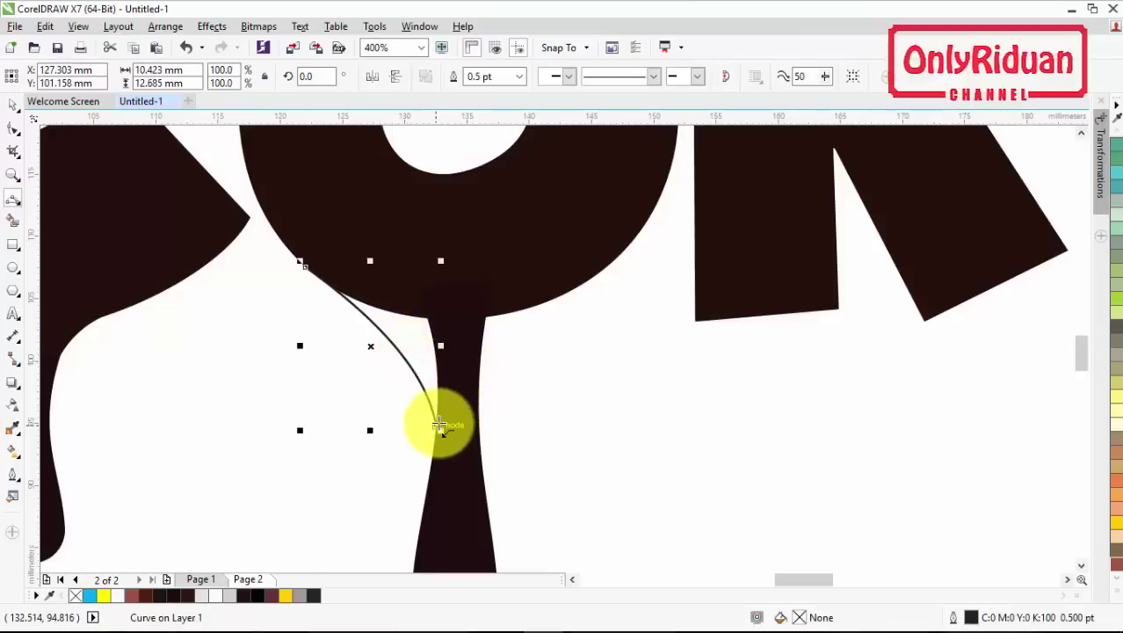
left_click_drag(437, 425, 573, 302)
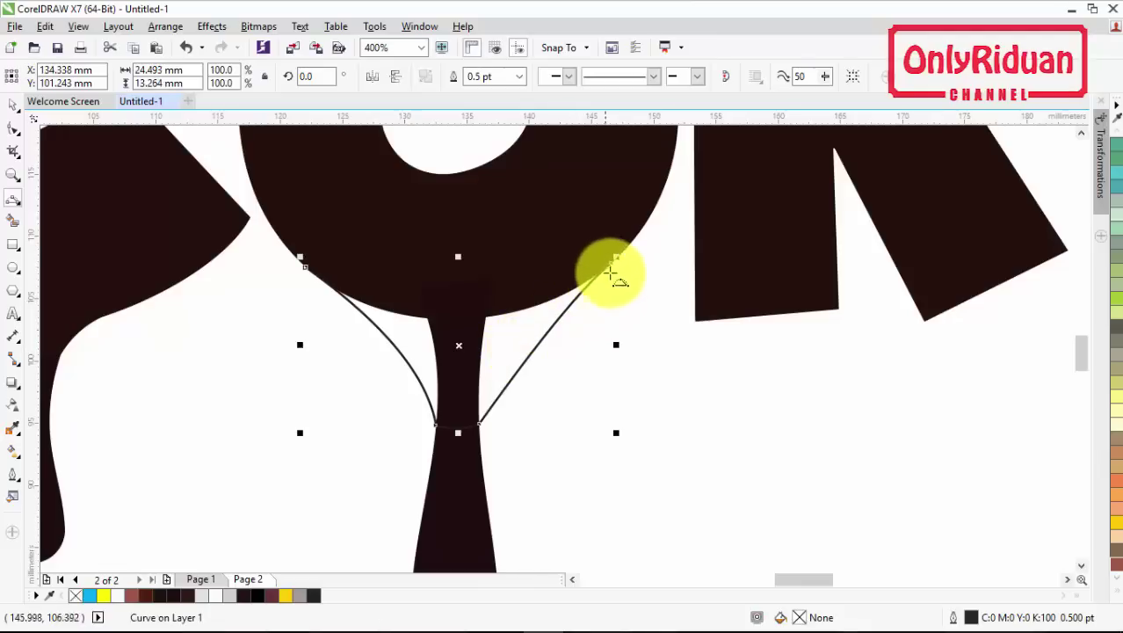
left_click_drag(612, 264, 443, 253)
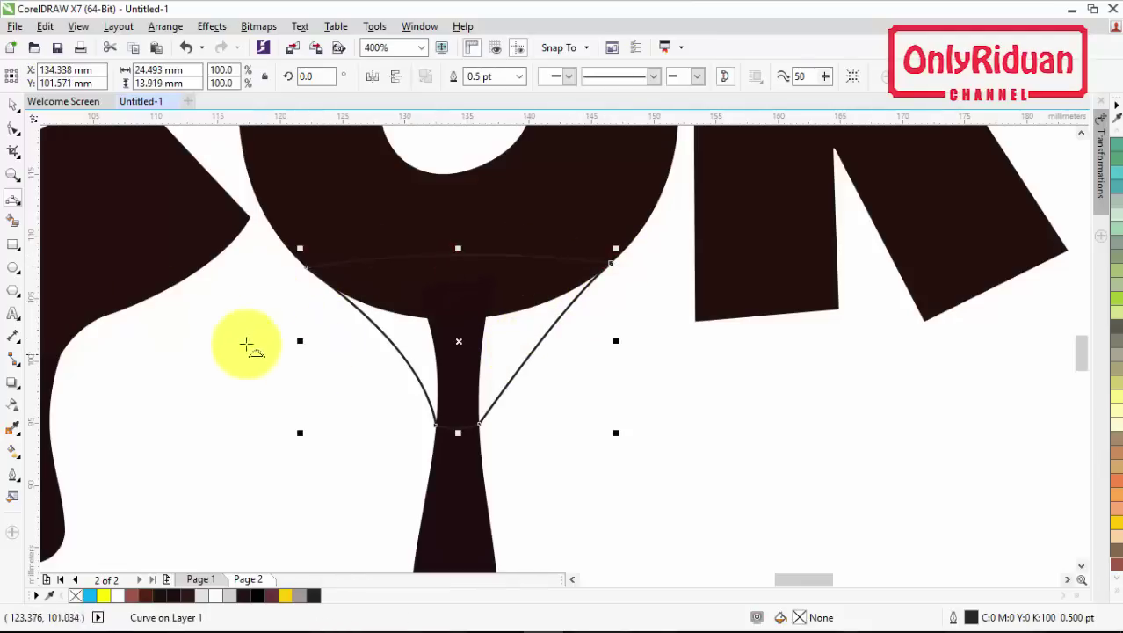
- Bend the right side of the joining shape inward so it flows from the o's edge into the drip's neck
left_click(12, 128)
left_click(478, 427)
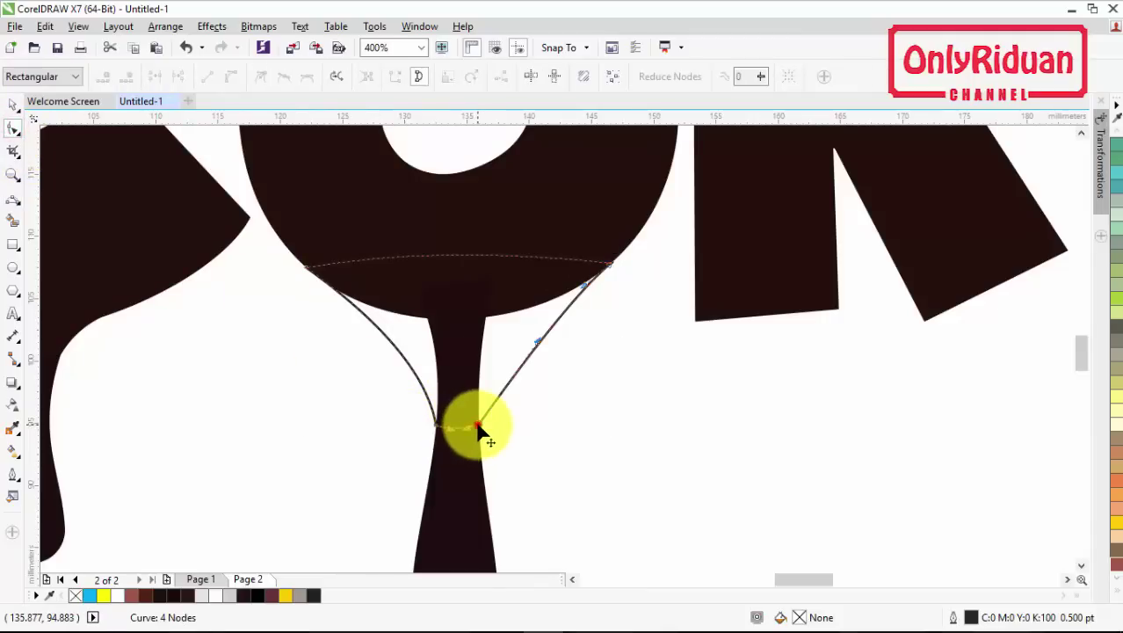
left_click_drag(583, 290, 564, 294)
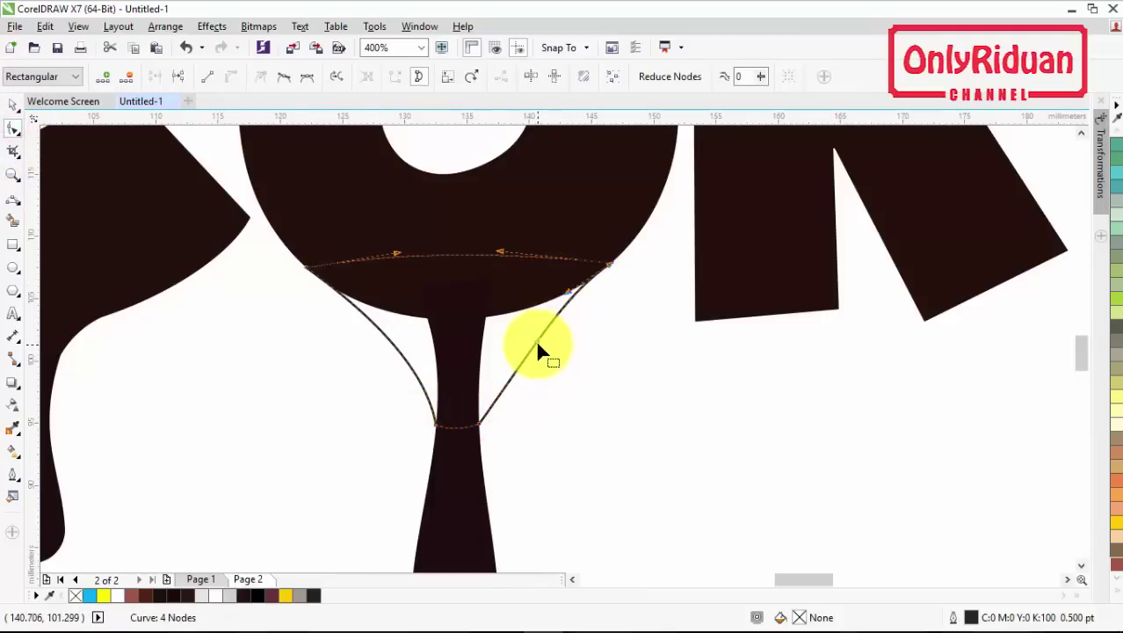
left_click_drag(537, 345, 492, 340)
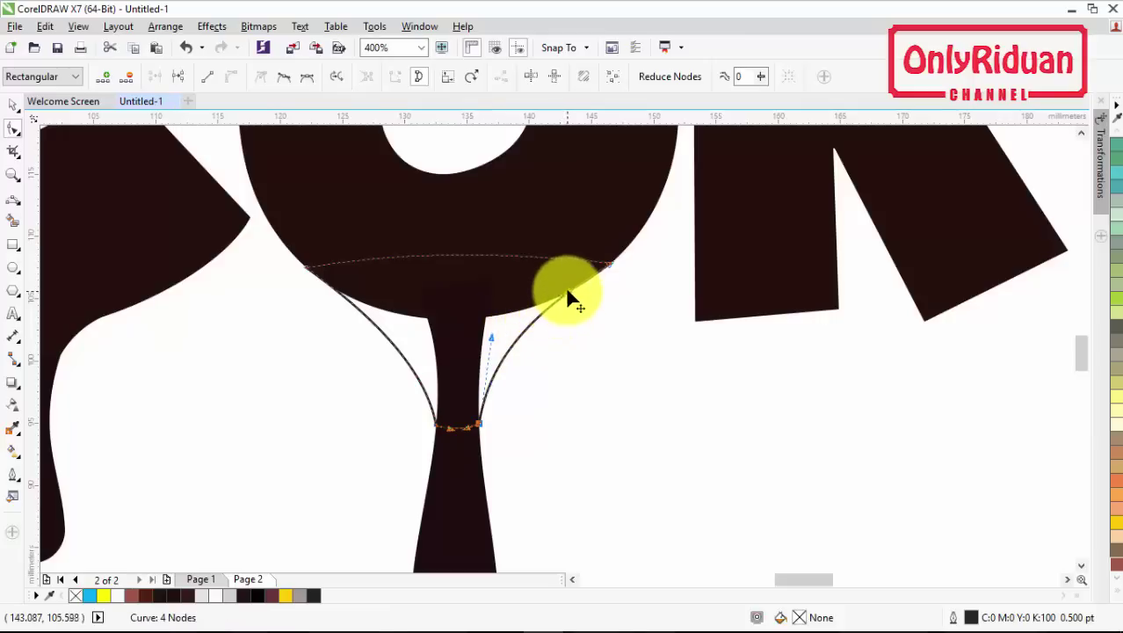
left_click_drag(567, 292, 572, 301)
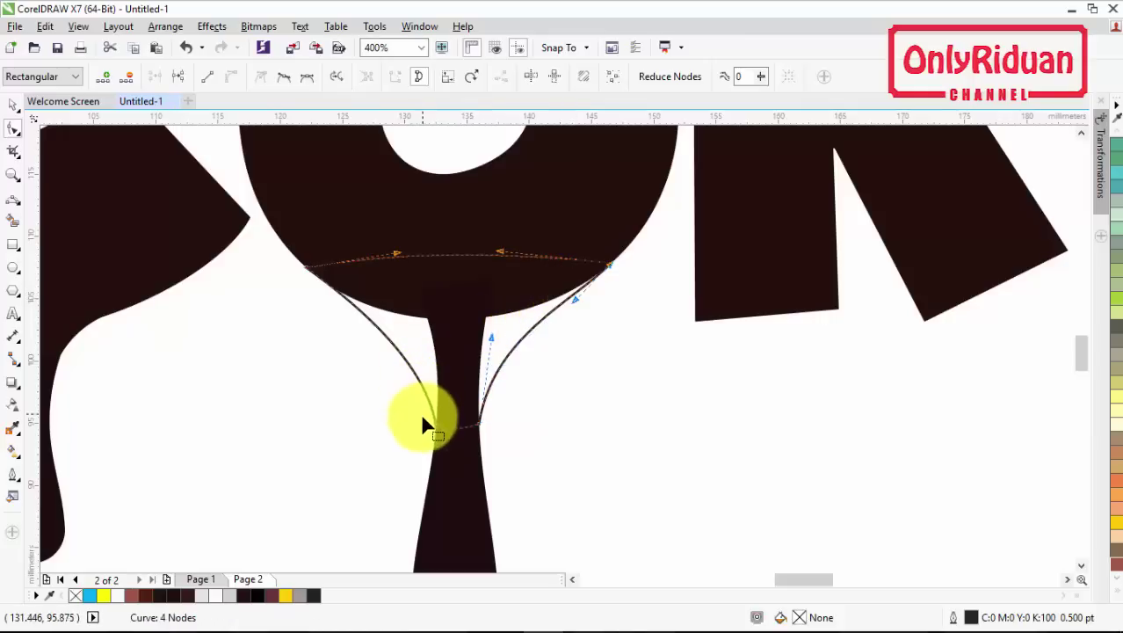
- Bend the joining shape's left side inward to mirror the right, and extend the right neck handle upward
left_click(434, 425)
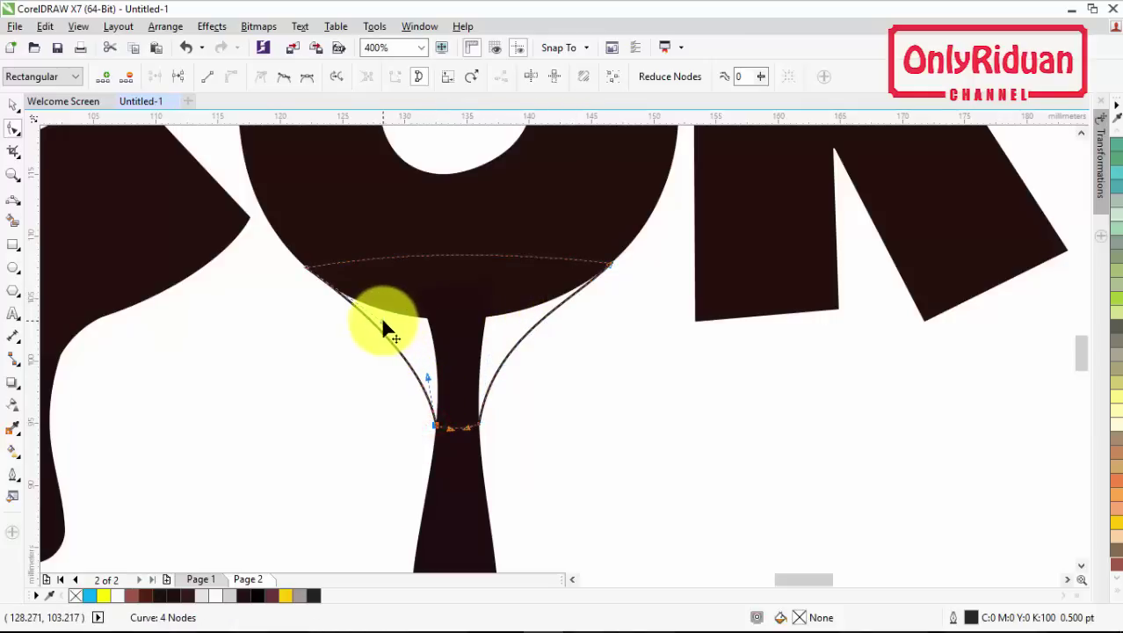
left_click_drag(383, 317, 383, 335)
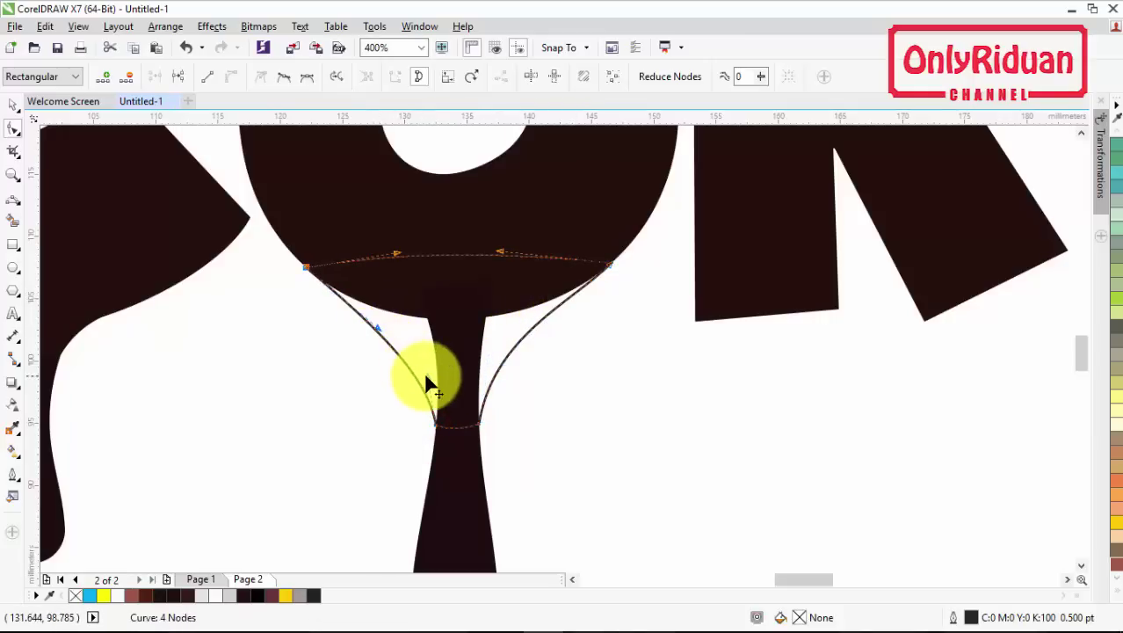
left_click_drag(425, 376, 440, 331)
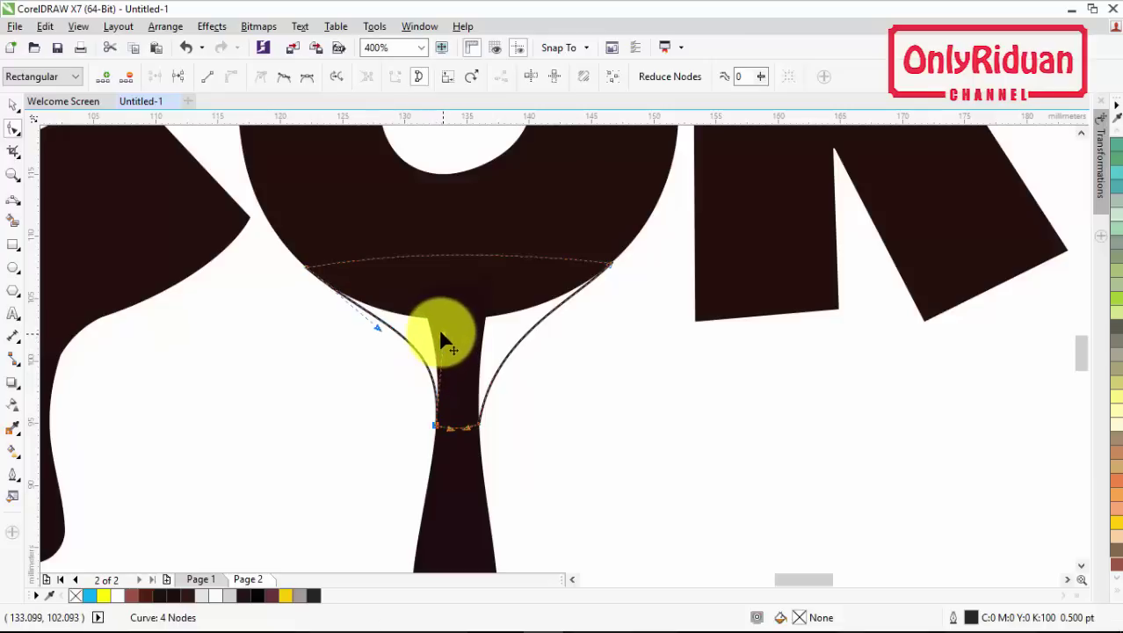
left_click(479, 427)
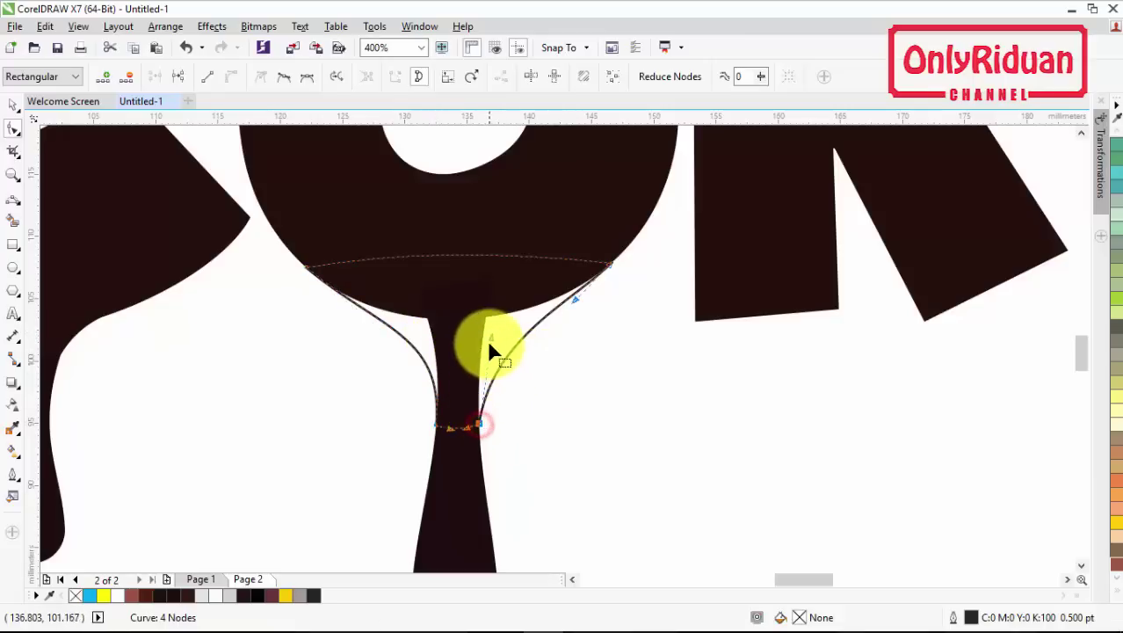
left_click_drag(490, 341, 486, 328)
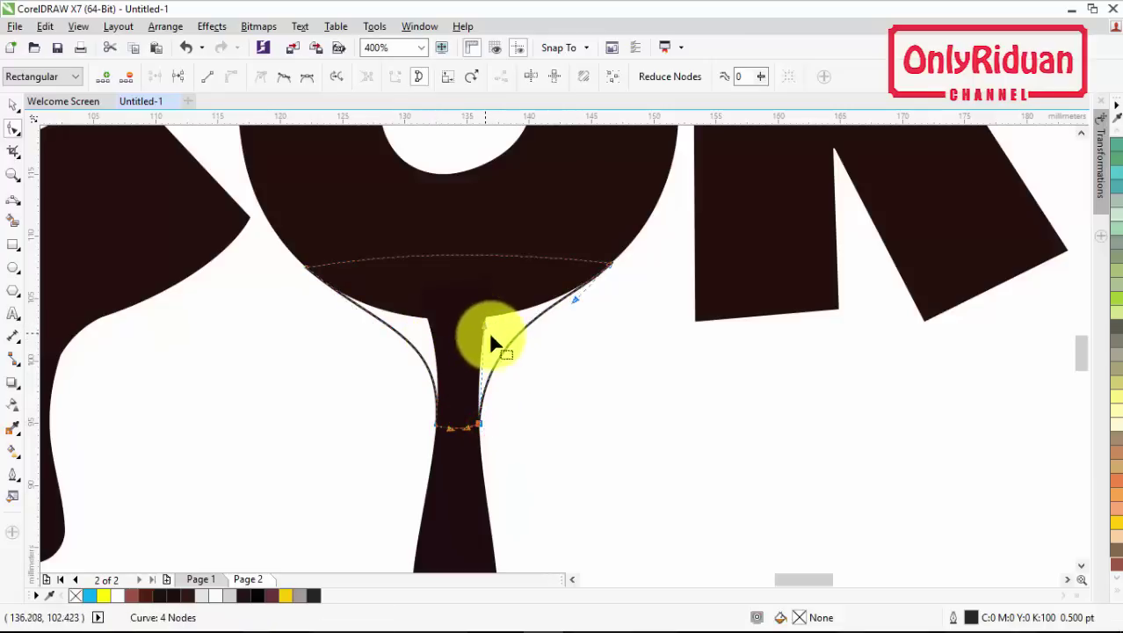
- Fill the joining shape with dark brown C60 M73 Y71 K84, remove its outline, and deselect it
left_click_drag(198, 575, 167, 598)
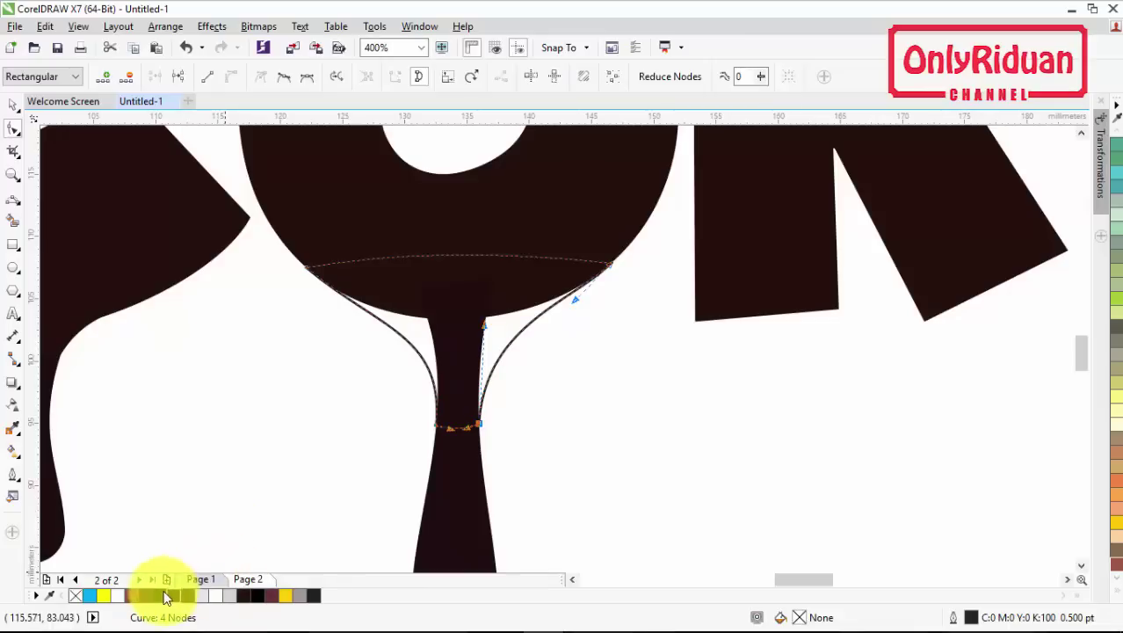
left_click(179, 597)
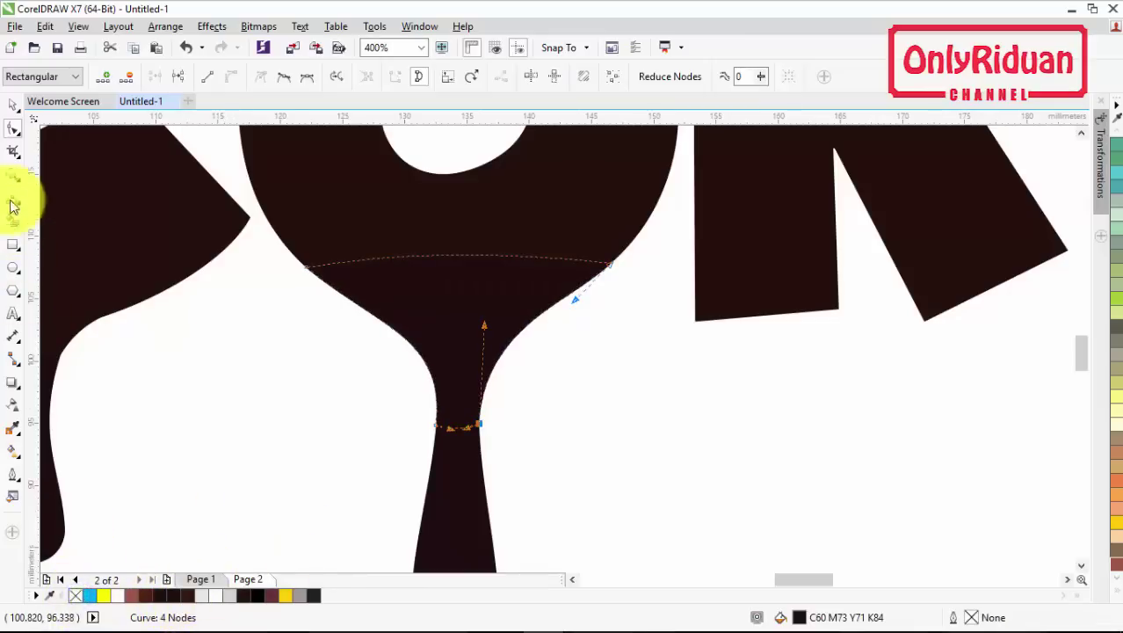
left_click(12, 103)
left_click(235, 332)
scroll(280, 328, "down", 4)
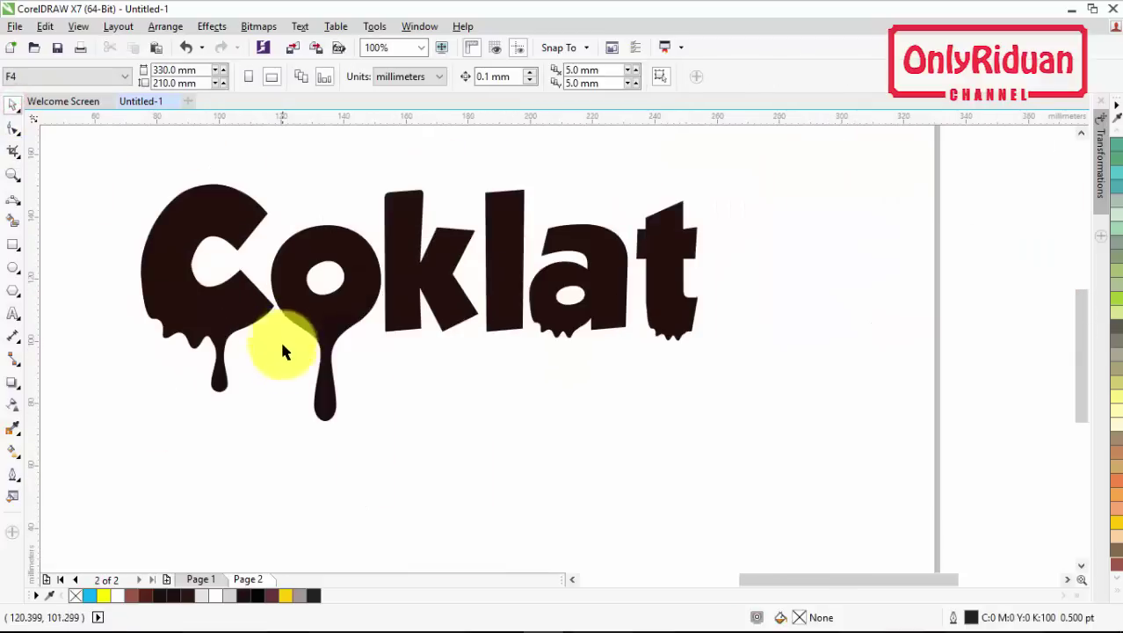
scroll(296, 322, "up", 4)
scroll(295, 320, "down", 3)
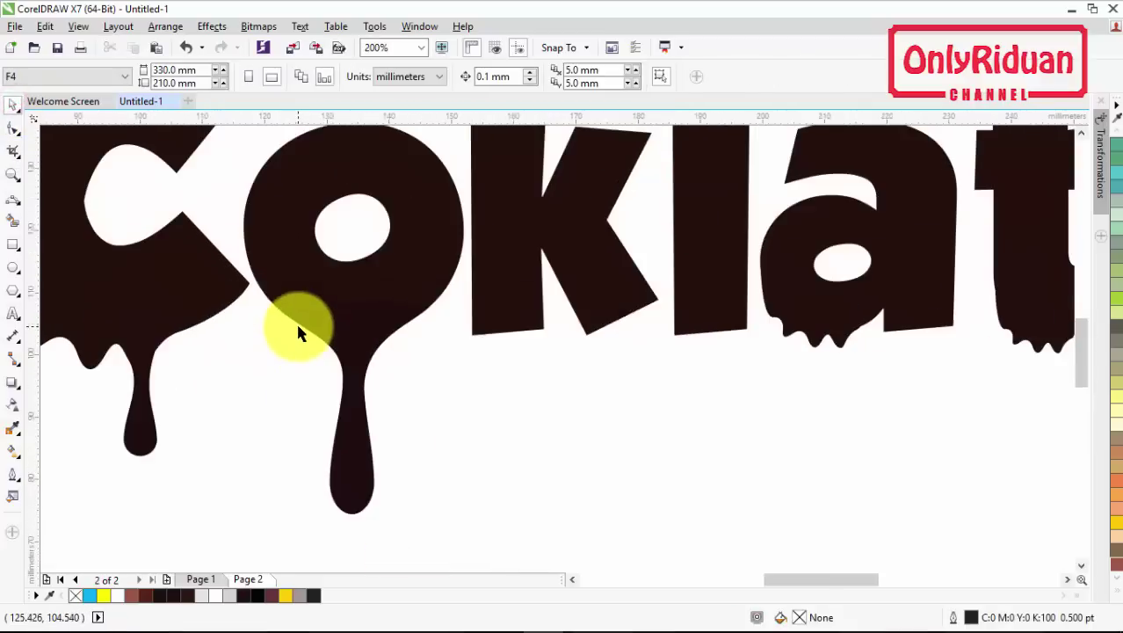
- Sample the o's dark brown C58 M73 Y75 K82 and fill its joining shape and long drip with that colour
scroll(303, 392, "down", 2)
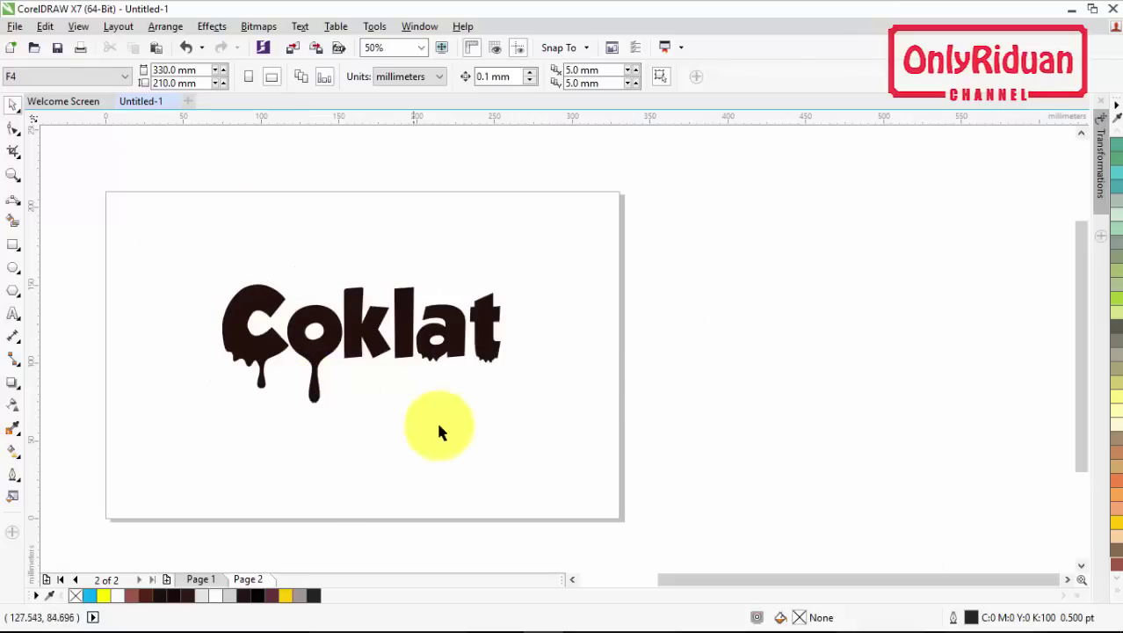
scroll(326, 371, "up", 2)
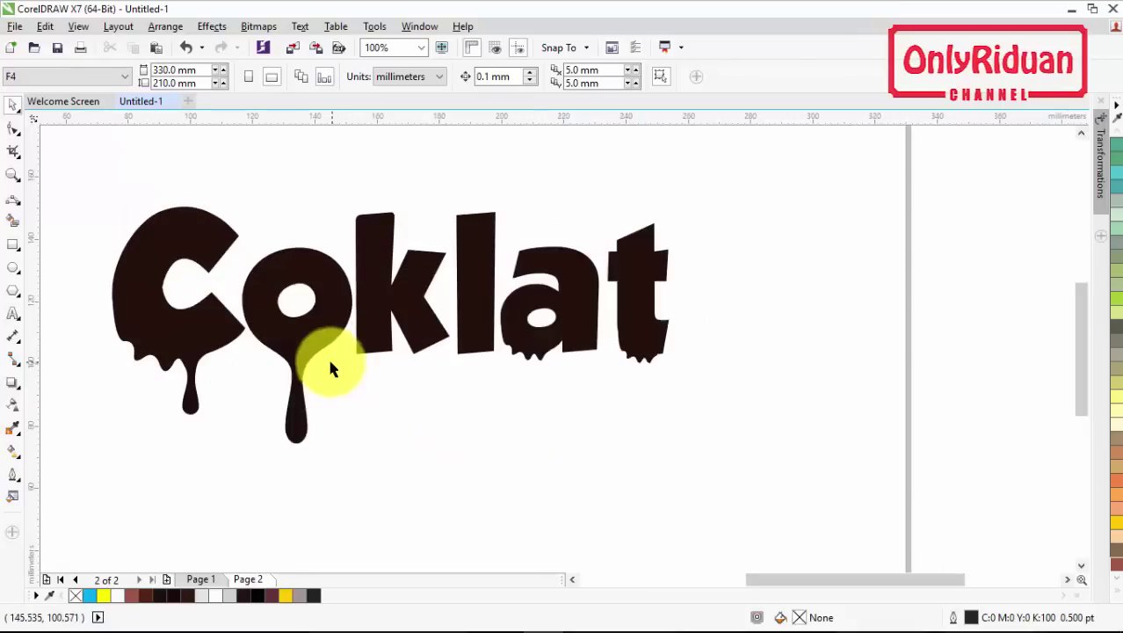
left_click(305, 362)
left_click_drag(348, 482, 234, 327)
left_click(14, 431)
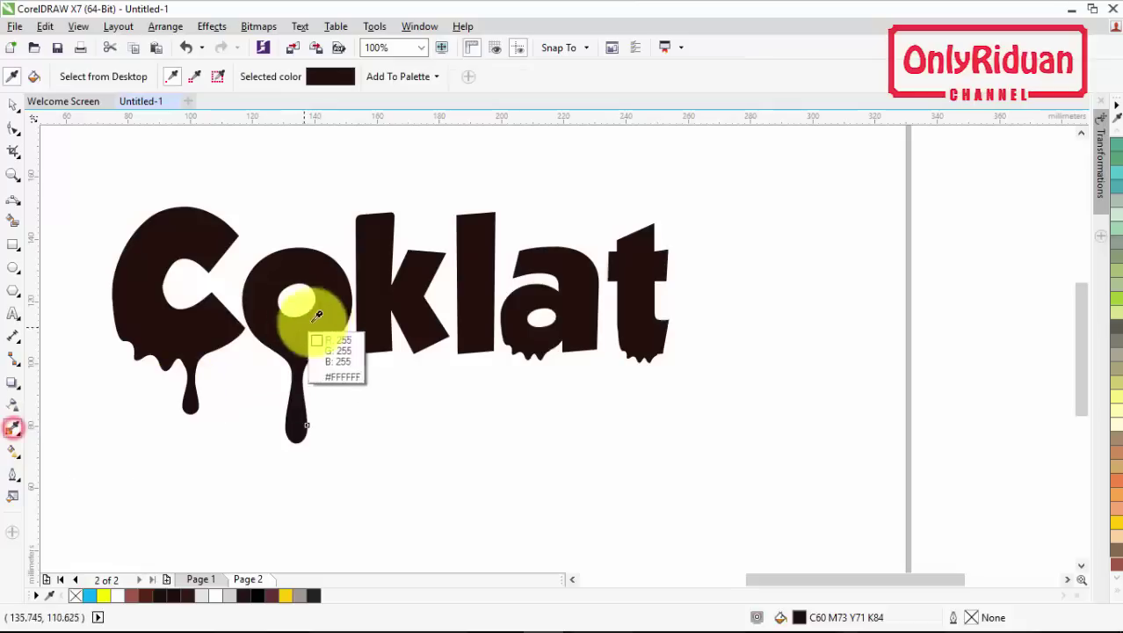
scroll(301, 339, "up", 4)
scroll(281, 345, "down", 4)
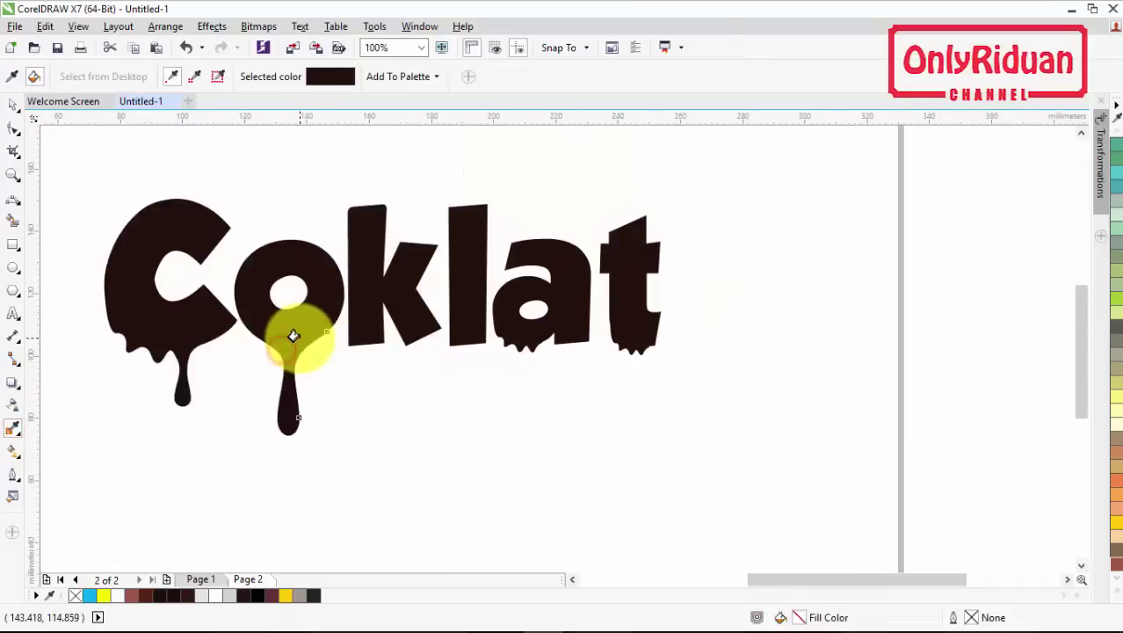
scroll(285, 423, "up", 3)
scroll(283, 429, "up", 2)
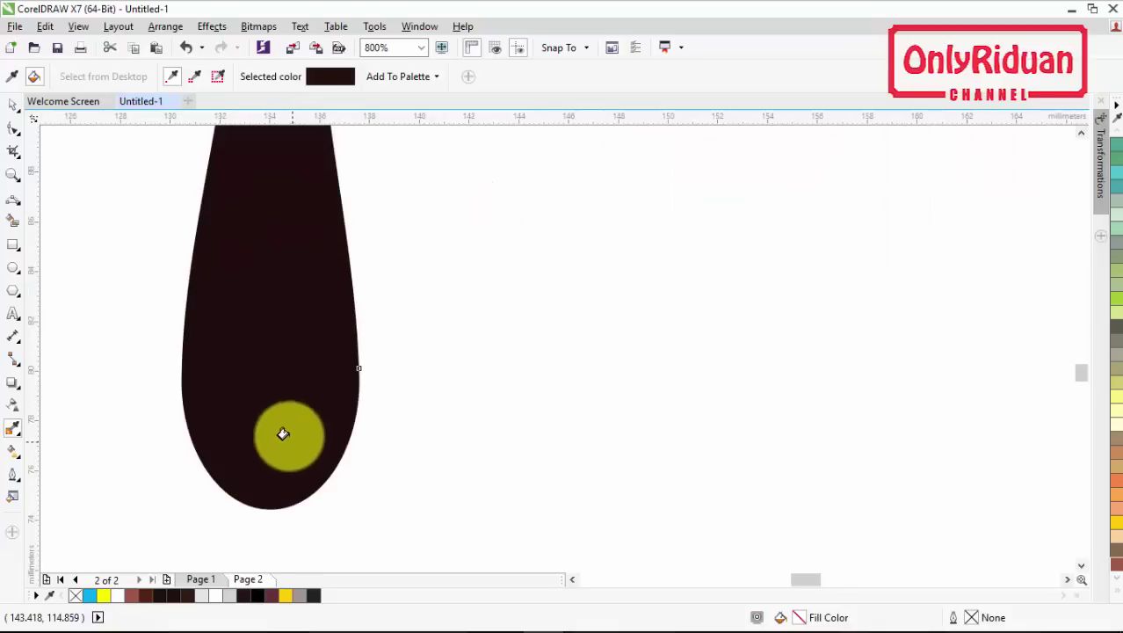
left_click(297, 408)
scroll(303, 404, "down", 4)
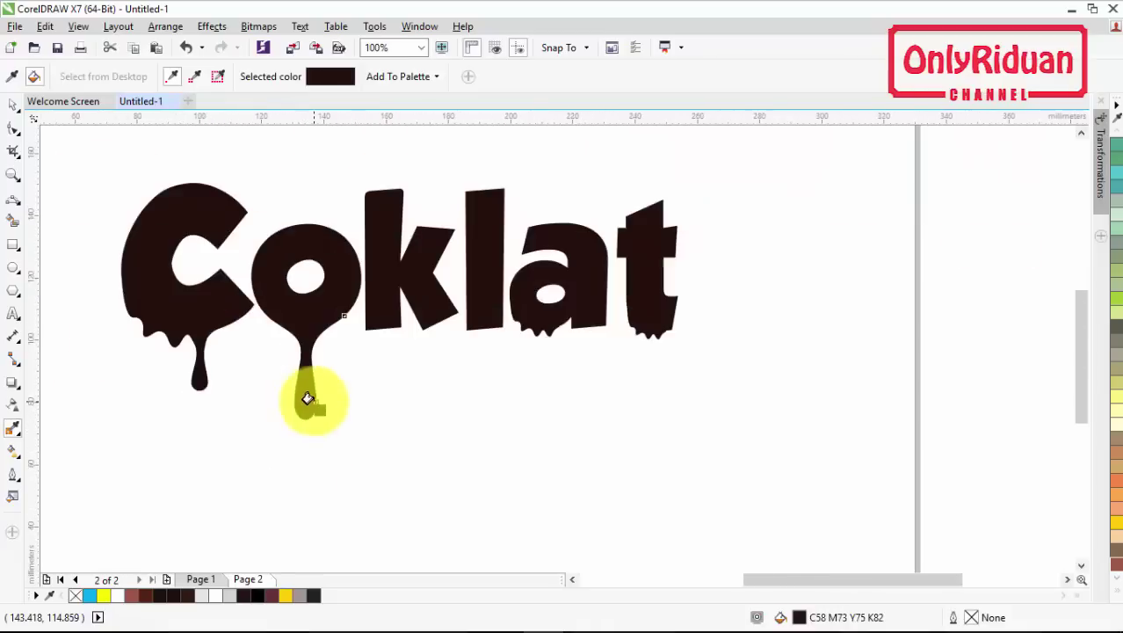
left_click(13, 103)
left_click(363, 406)
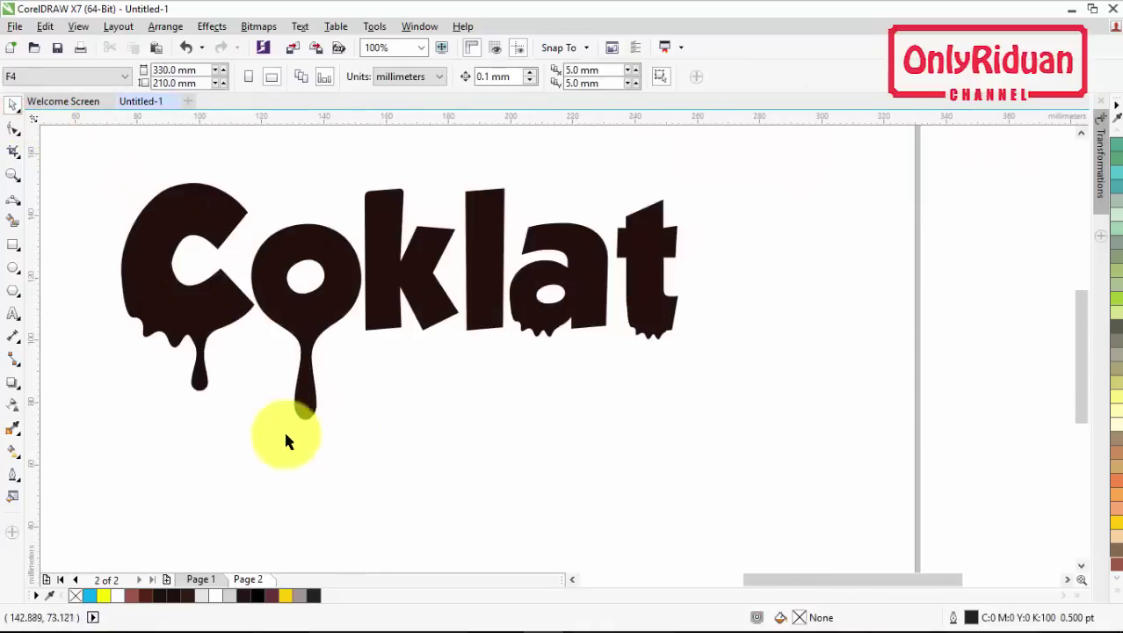
- Copy the C's drip to the a, shrink the copy to 40.1%, about 2.1 by 6.7 mm, and attach it to the a's wavy edge
left_click_drag(247, 422, 165, 311)
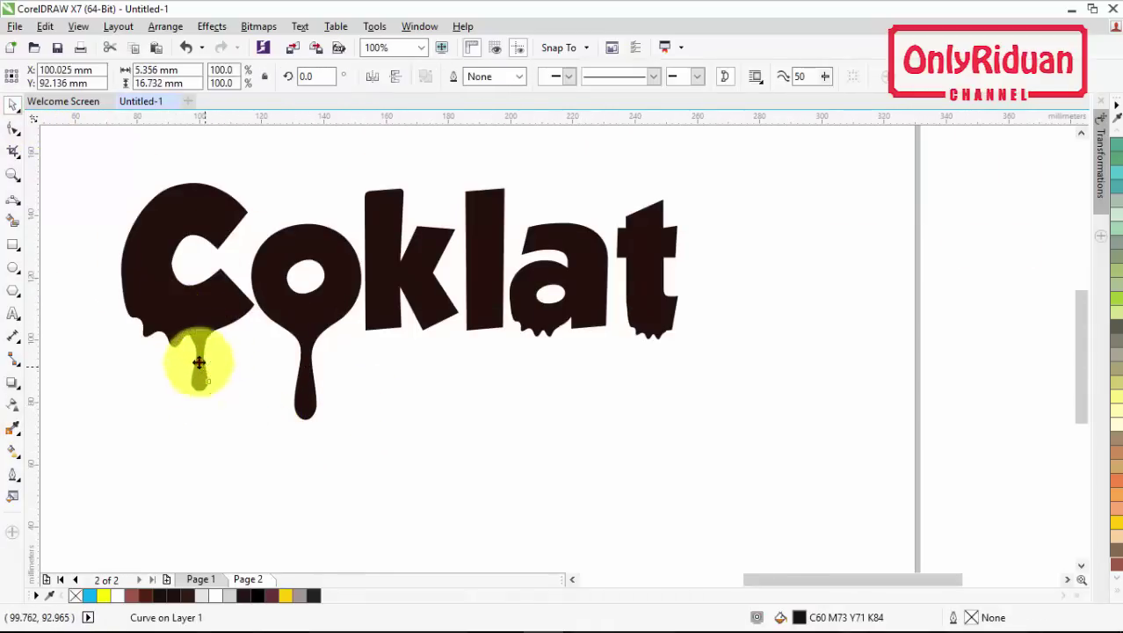
left_click_drag(197, 364, 573, 376)
scroll(581, 380, "up", 4)
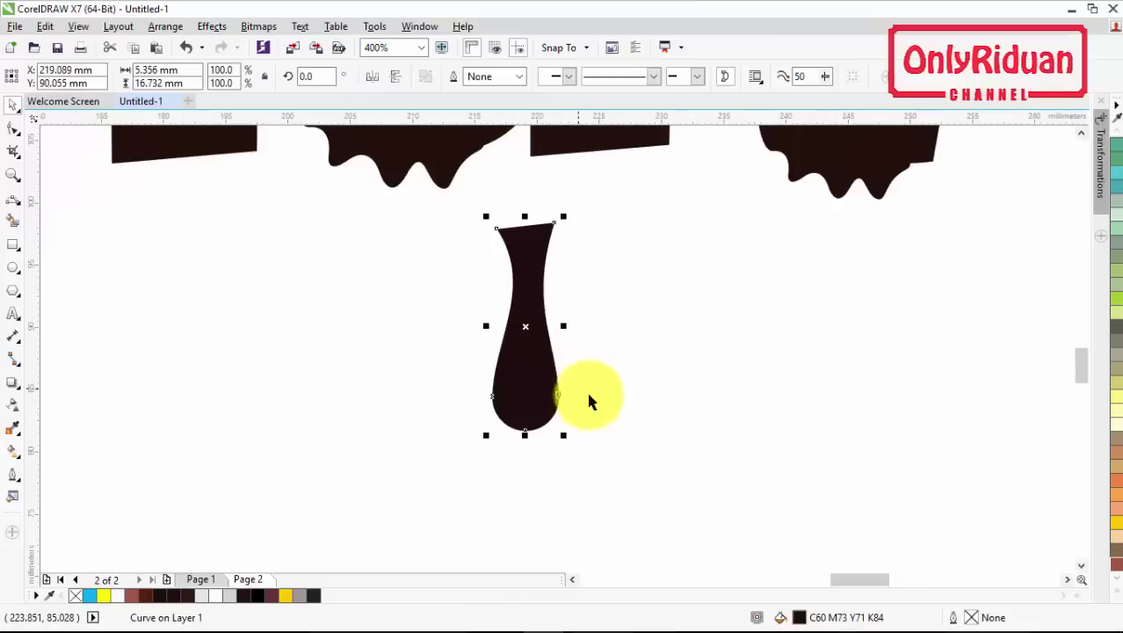
left_click_drag(564, 431, 445, 218)
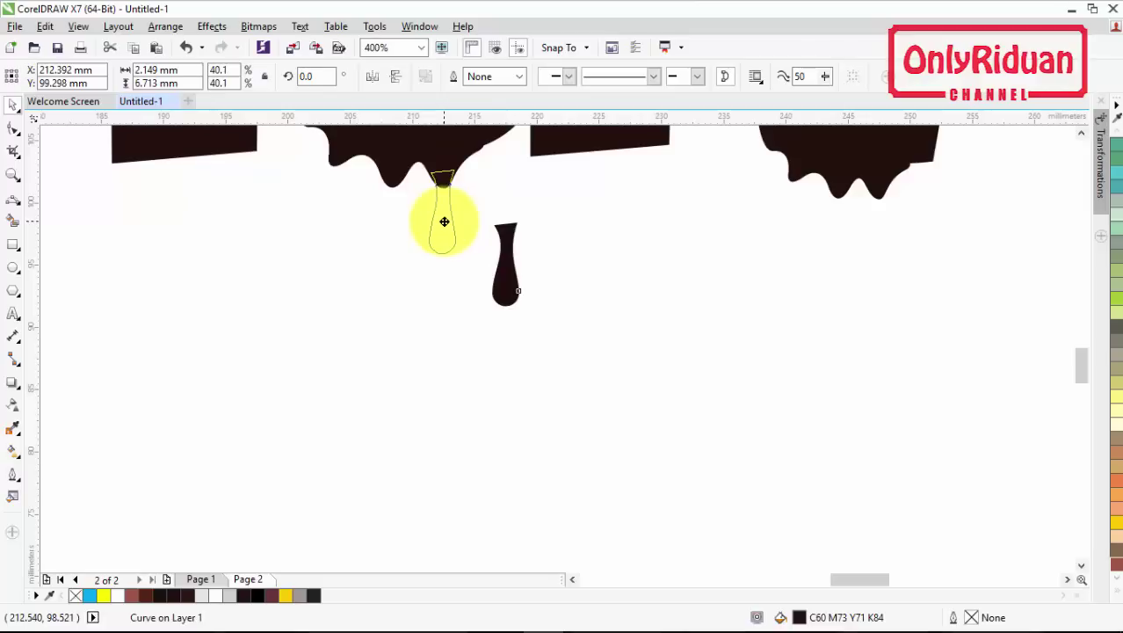
- Copy the small drip onto the t's wavy lower edge and lengthen the copy to about 11.3 mm tall
left_click_drag(443, 222, 885, 216)
left_click_drag(877, 266, 887, 322)
scroll(883, 256, "down", 2)
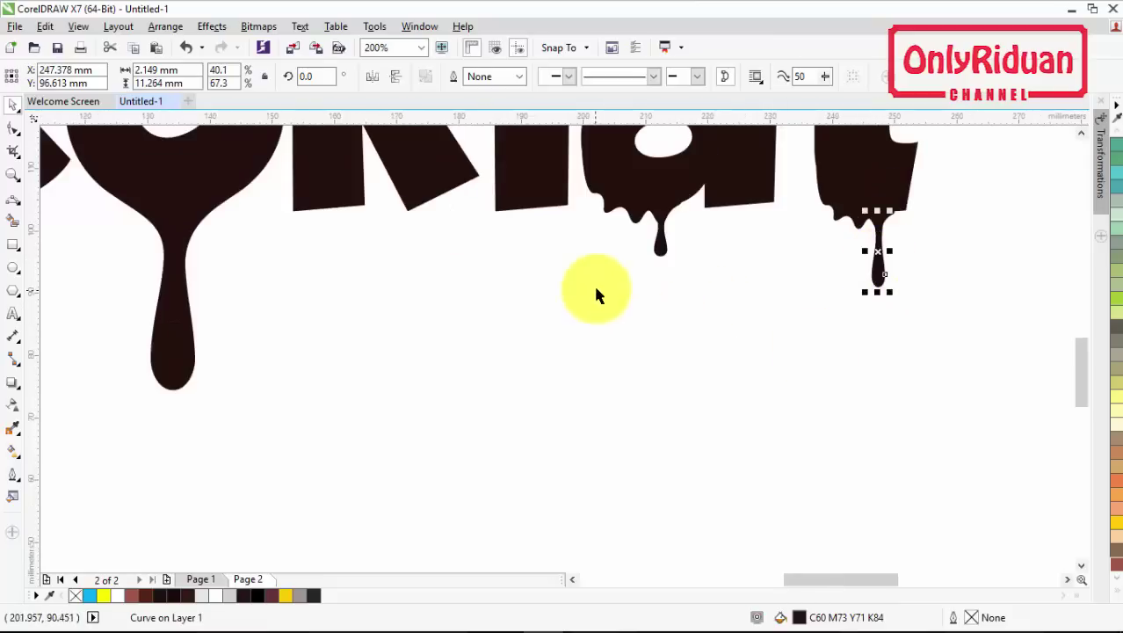
- Copy the t's lengthened drip to the lower left corner of the k's upright stem
left_click_drag(880, 254, 315, 231)
scroll(315, 230, "up", 1)
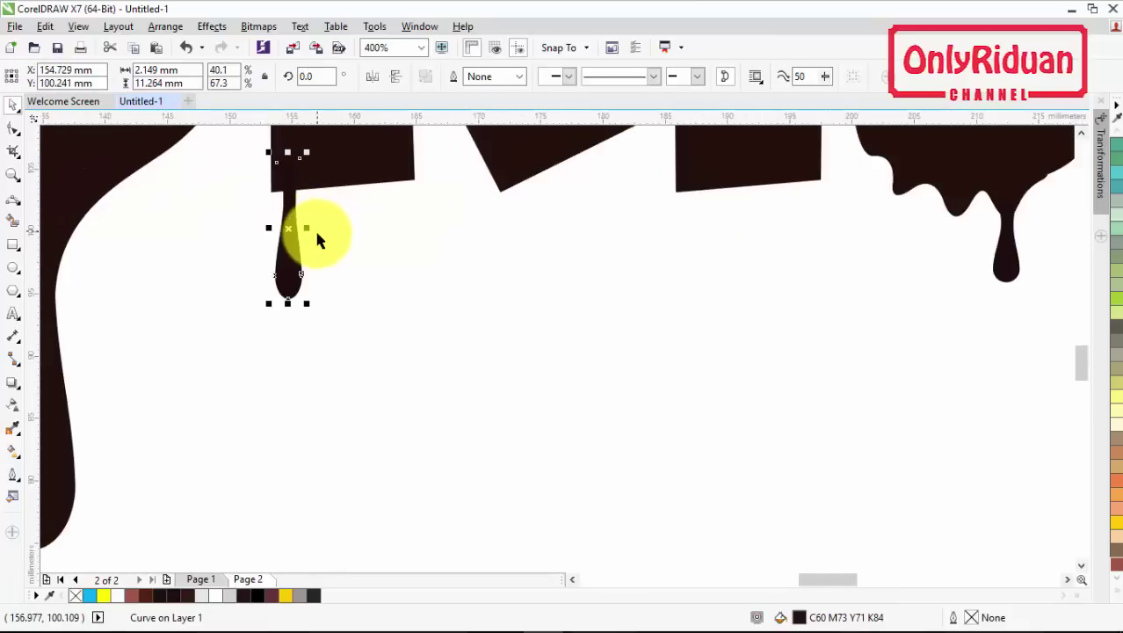
scroll(333, 225, "down", 1)
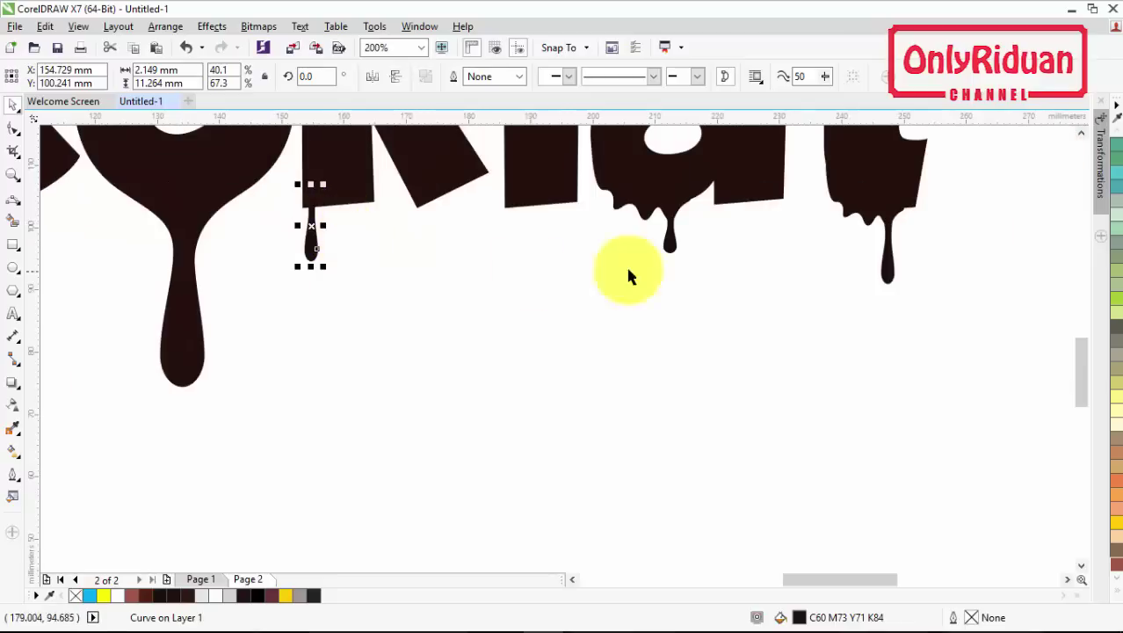
- Copy the t's wavy edge shape, mirror it horizontally, and scale it to 25.5% at the foot of the k's stem
left_click(868, 215)
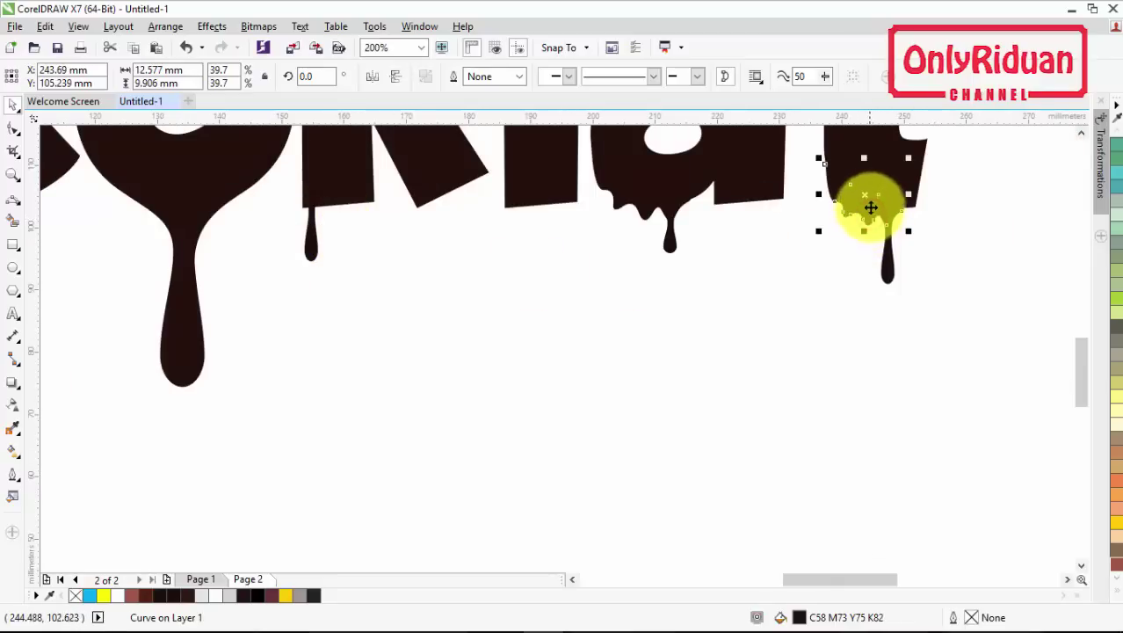
left_click_drag(869, 207, 426, 266)
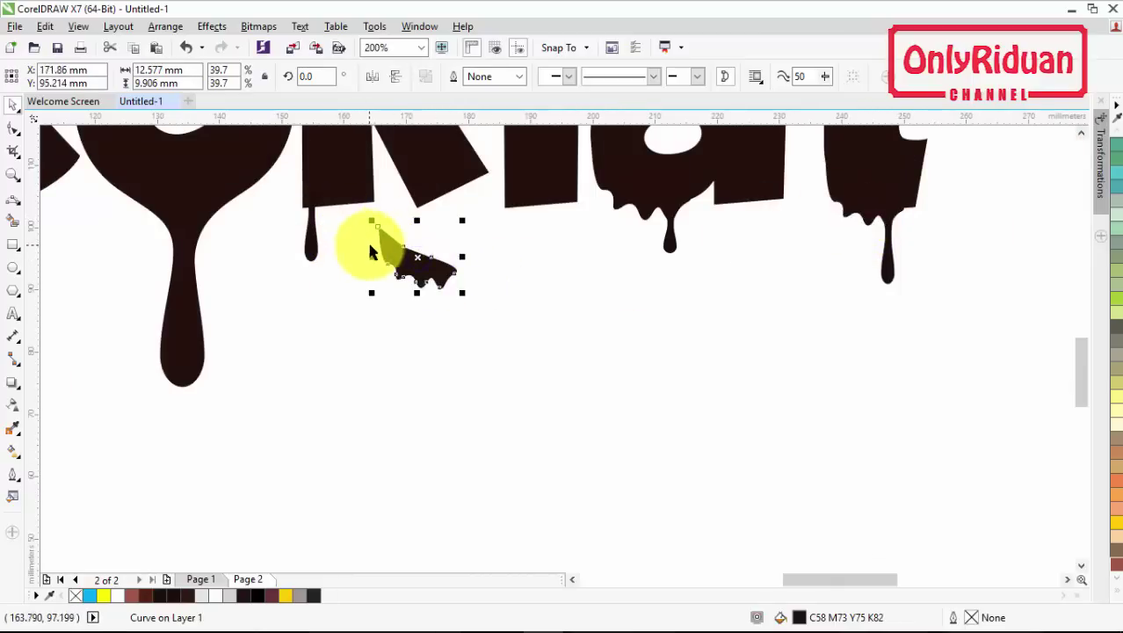
left_click(372, 78)
scroll(388, 245, "up", 1)
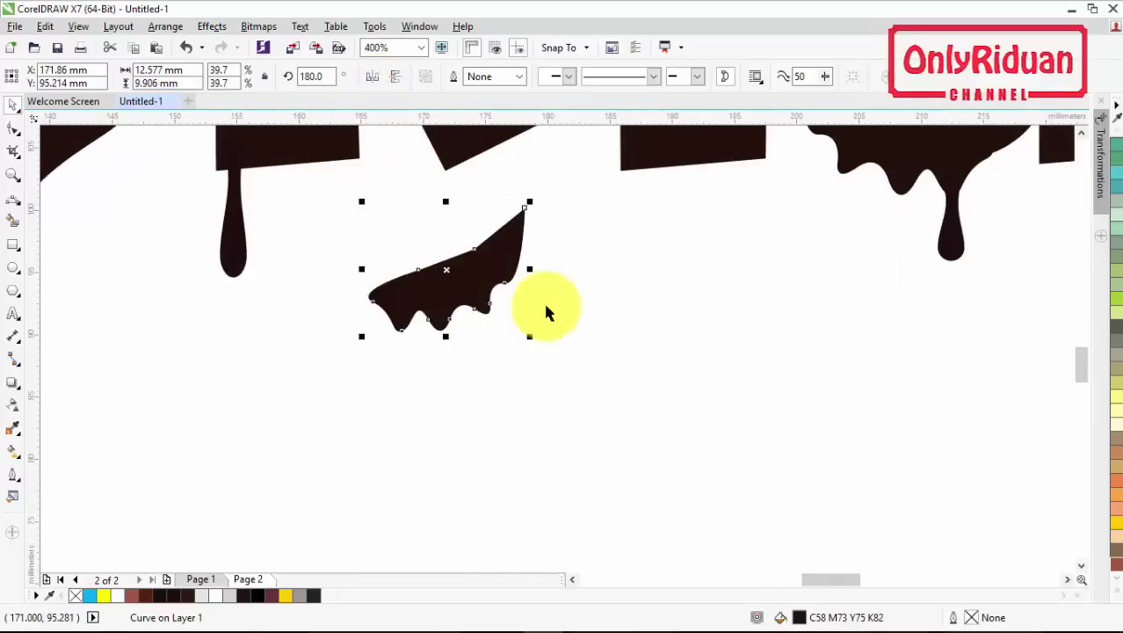
left_click_drag(529, 336, 276, 169)
scroll(290, 158, "down", 1)
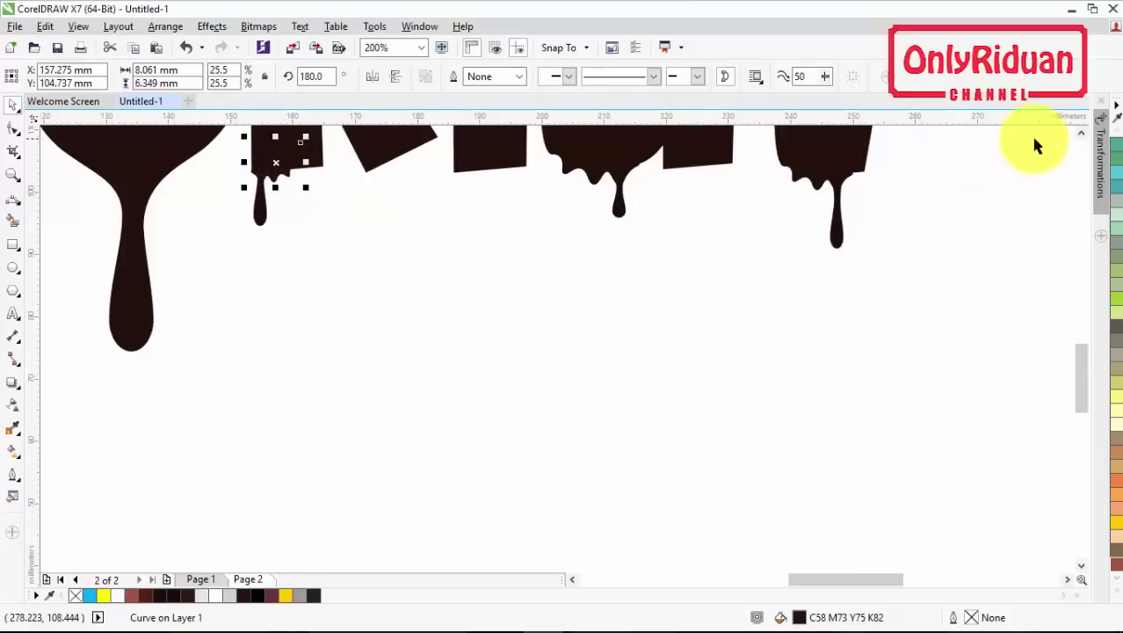
- Enlarge the k's wavy edge to 36.4%, about 11.5 by 9.1 mm, and nudge it 1.7 mm up and 0.1 mm right
left_click(1082, 131)
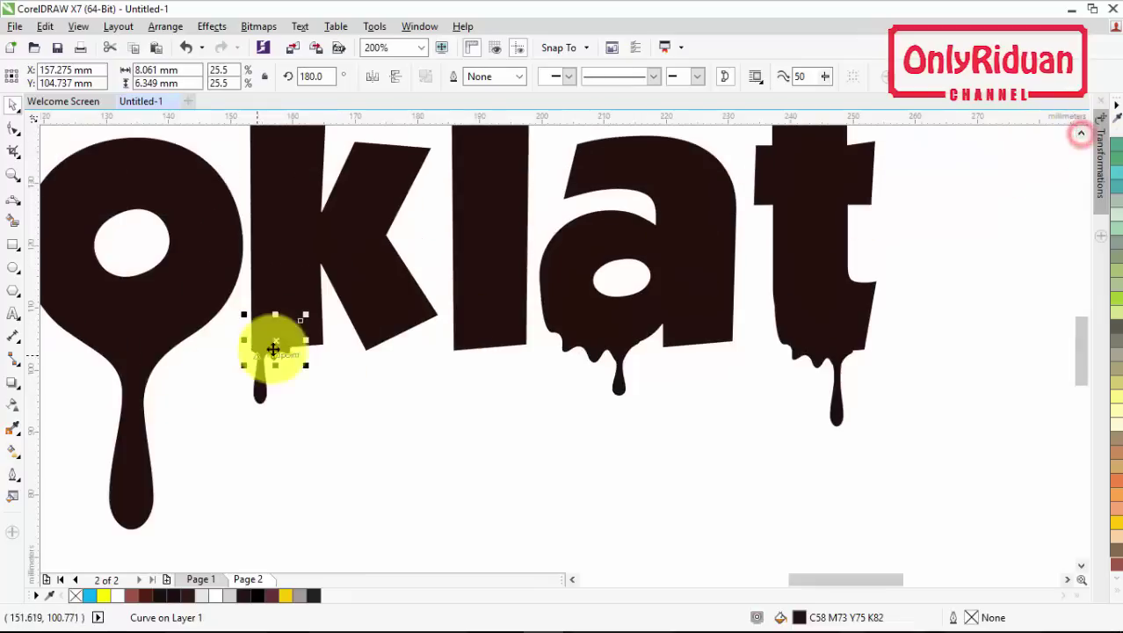
scroll(276, 348, "up", 1)
left_click_drag(323, 384, 366, 432)
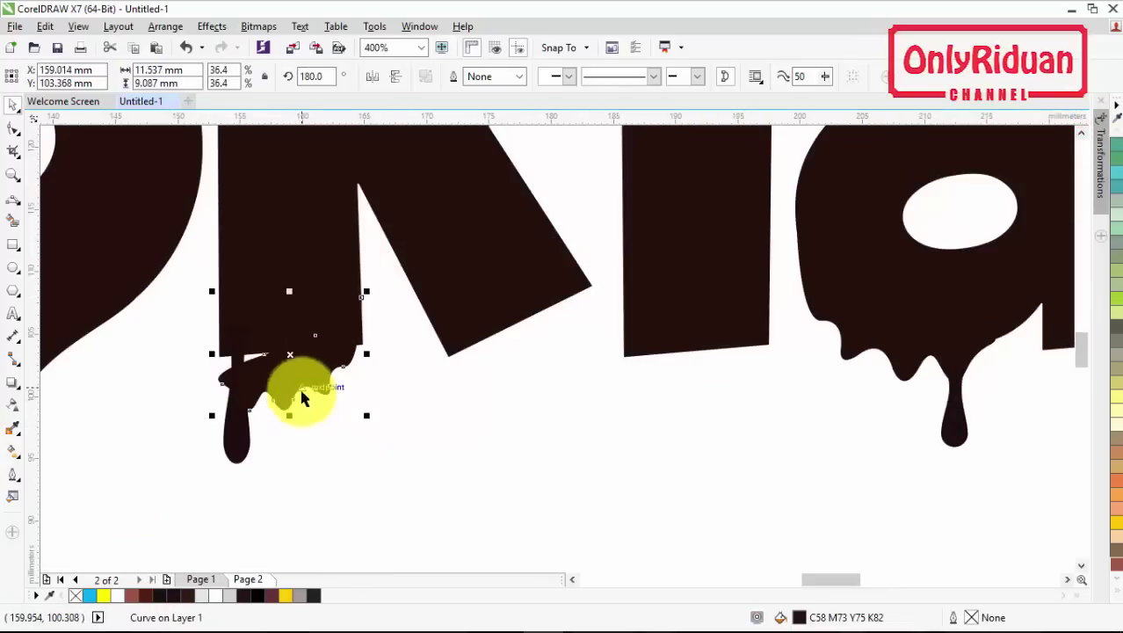
key("Up")
key("Up")
key("Up")
key("Up")
key("Up")
key("Up")
key("Up")
key("Up")
key("Up")
key("Up")
key("Up")
key("Up")
key("Up")
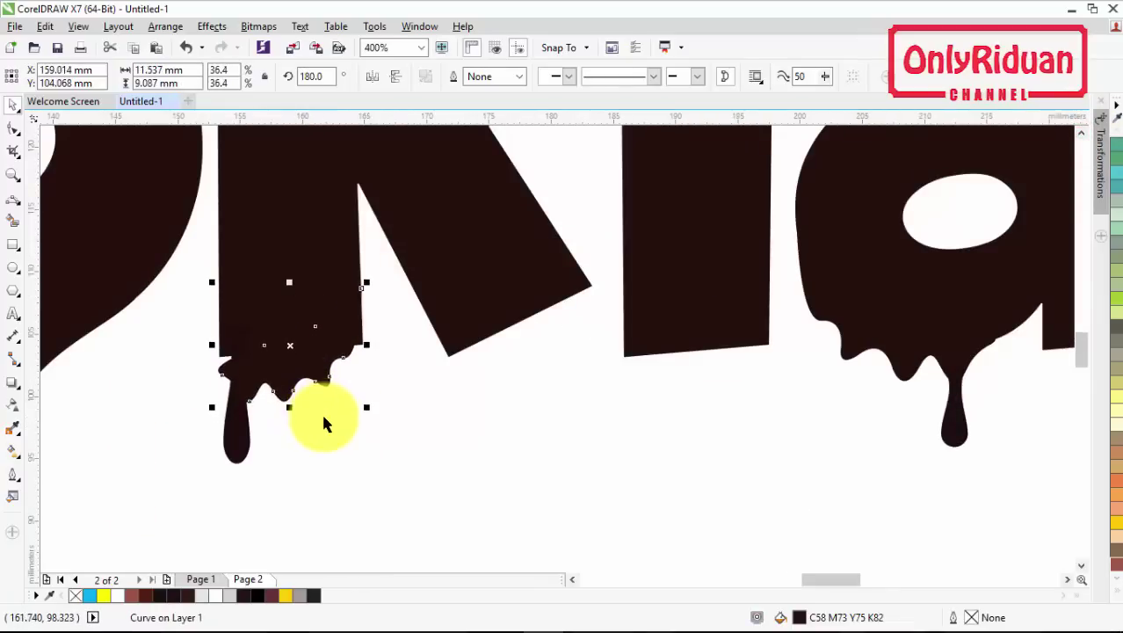
key("Up")
key("Up")
key("Up")
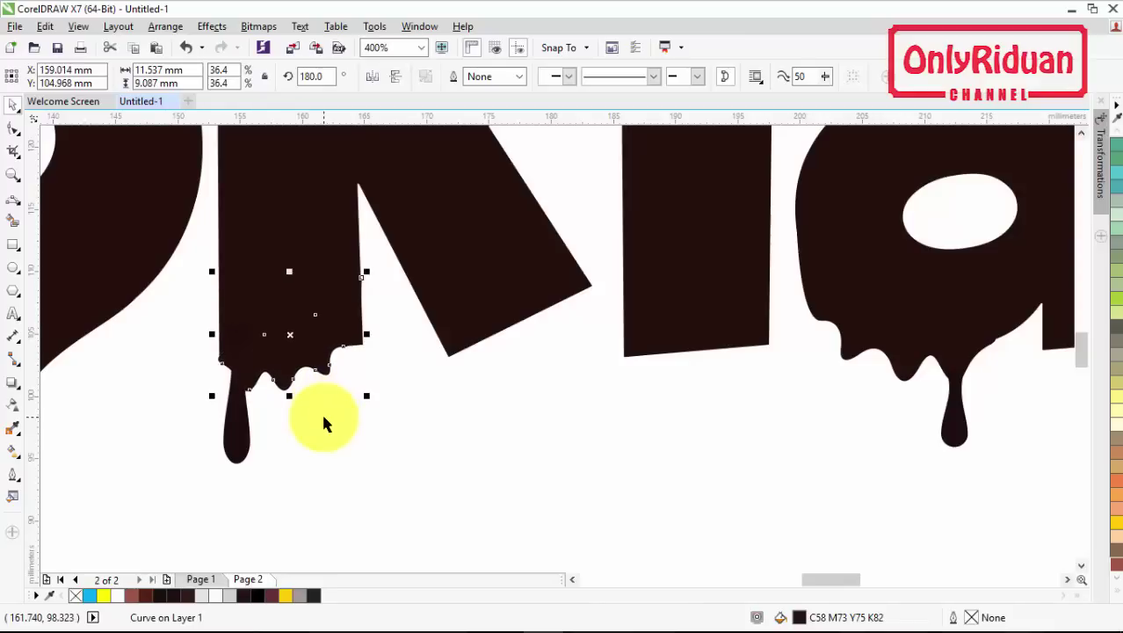
key("Up")
key("Right")
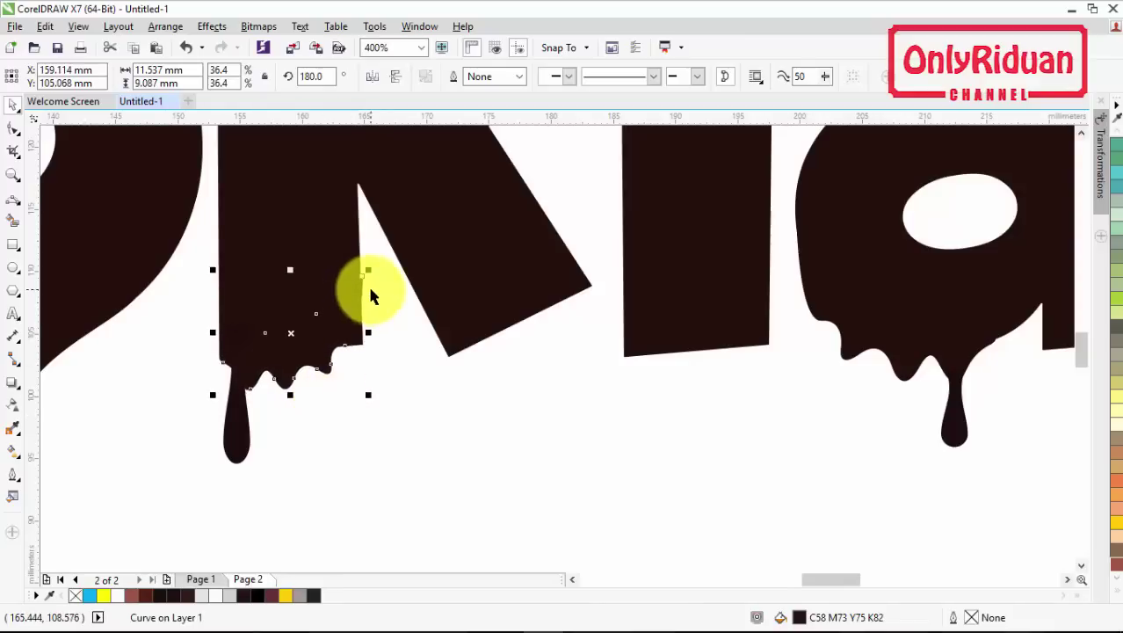
- Reposition the wavy edge's upper right node slightly so it stays inside the right side of the k's stem
scroll(369, 290, "up", 1)
left_click(13, 129)
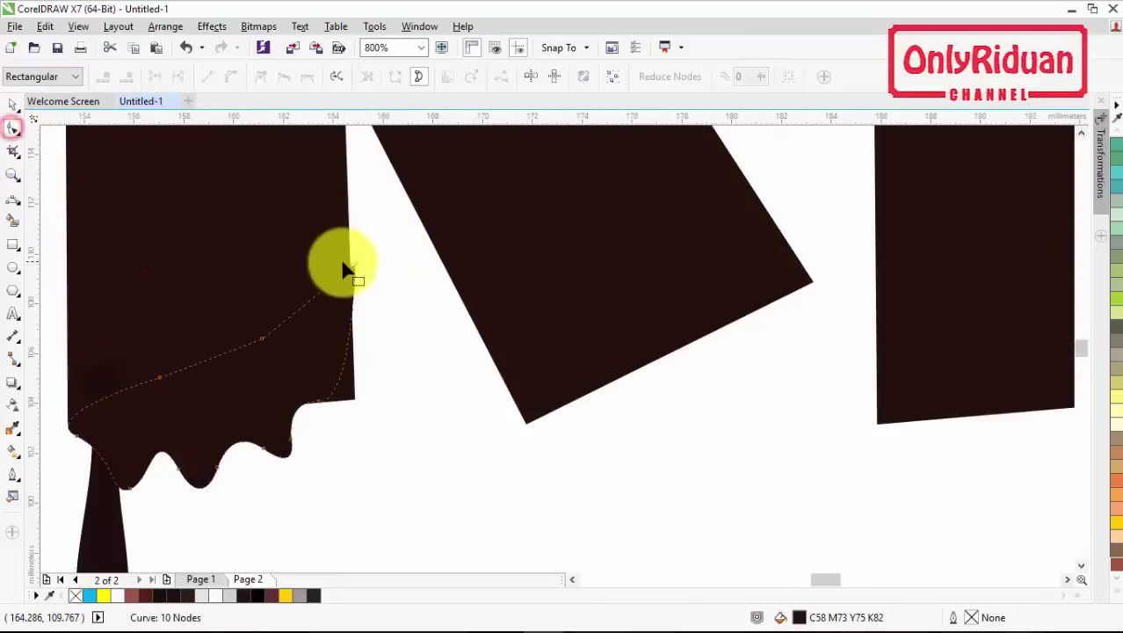
left_click_drag(352, 266, 351, 271)
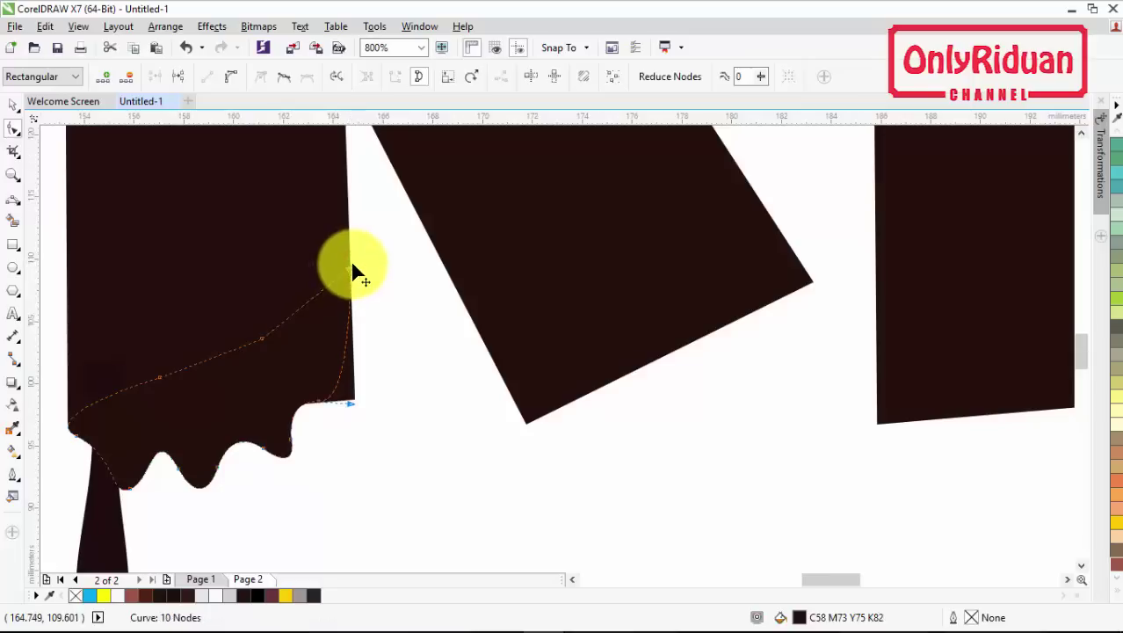
scroll(351, 270, "down", 1)
- Move the k's drip about 1 mm right and 1.6 mm down so it hangs from the wavy edge's first wave
left_click(14, 104)
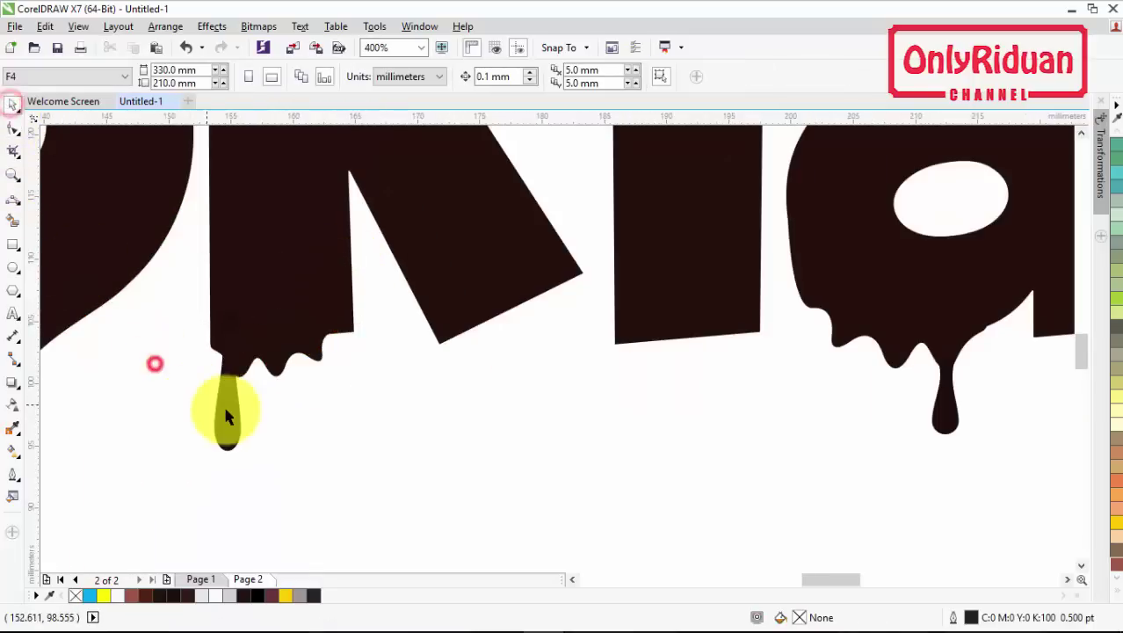
left_click(226, 401)
left_click_drag(226, 400, 243, 420)
left_click(299, 434)
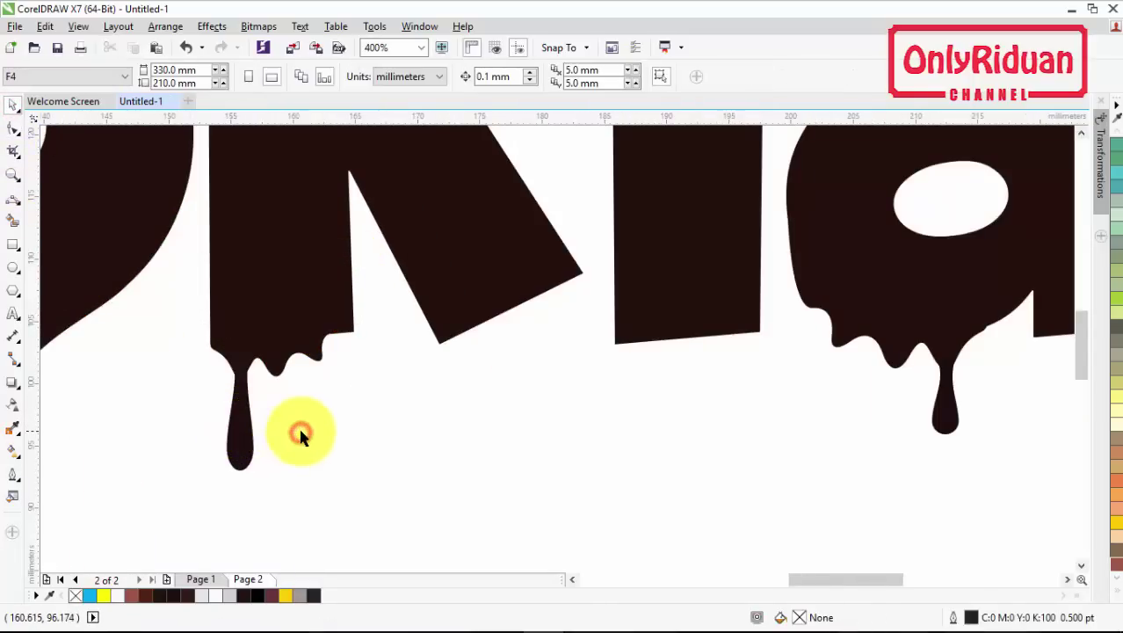
- Copy the k's wavy edge and drip together onto the foot of the l, matching its width
scroll(300, 433, "down", 2)
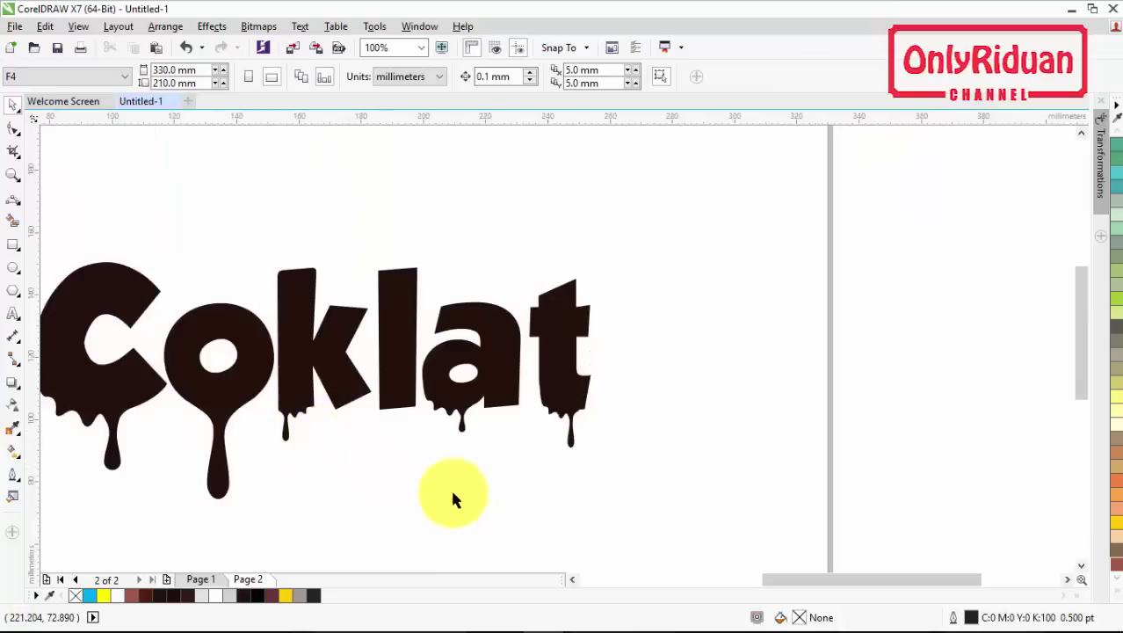
scroll(321, 461, "up", 1)
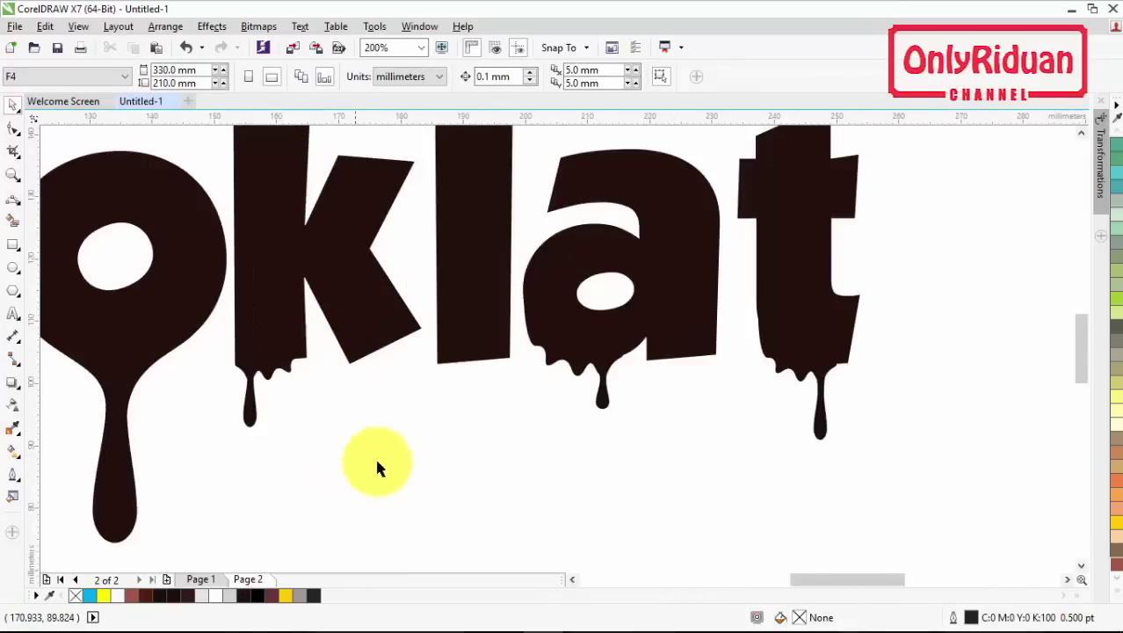
left_click_drag(376, 466, 235, 352)
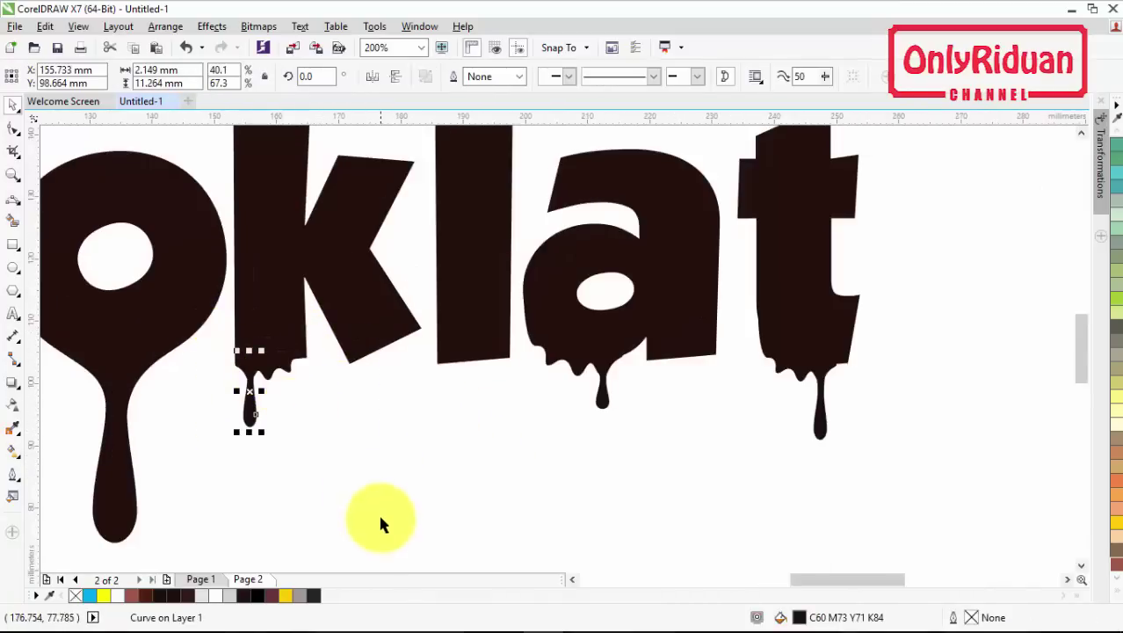
left_click_drag(378, 511, 224, 320)
left_click_drag(268, 376, 465, 377)
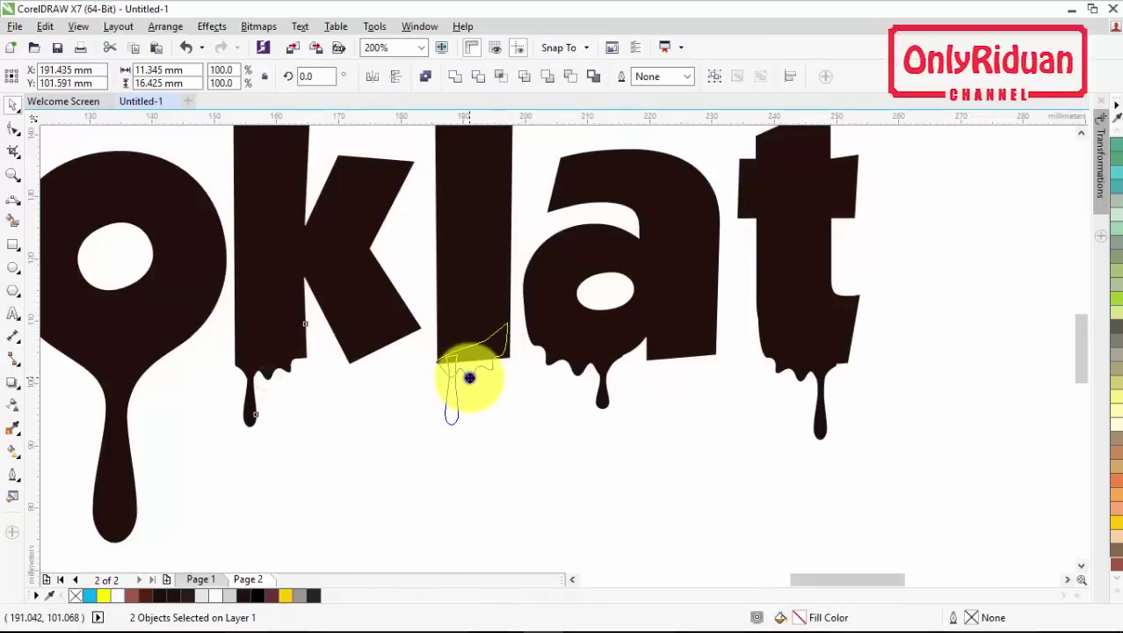
left_click_drag(469, 377, 470, 378)
scroll(480, 413, "down", 2)
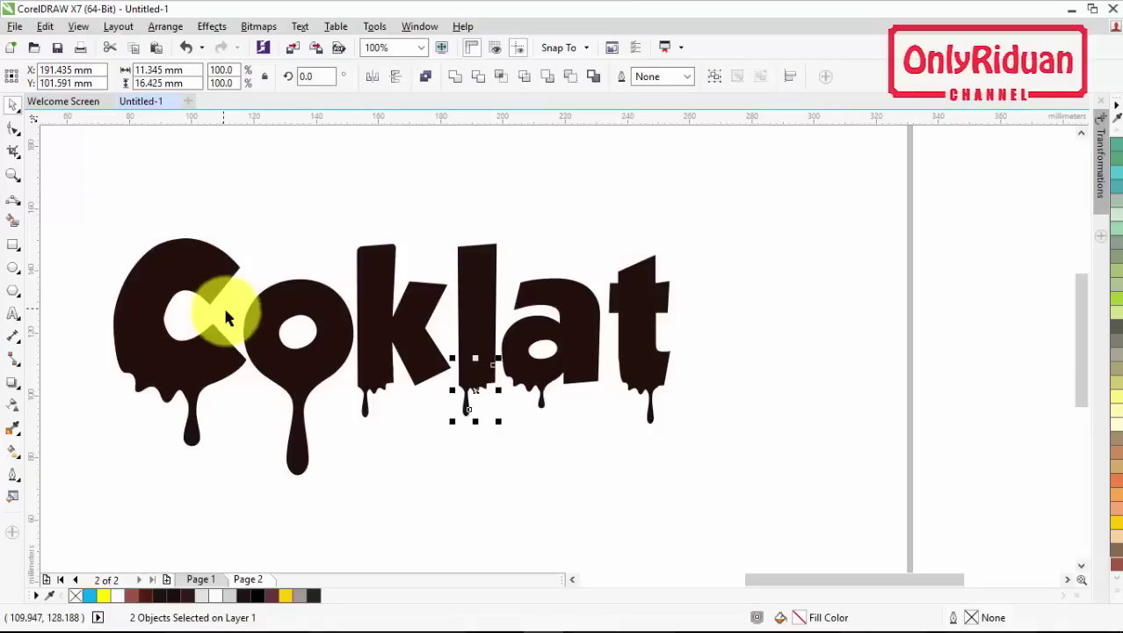
- Try a copy of the a's small drip on the C's upper inner tip, and delete that copy
left_click_drag(561, 430, 181, 295)
scroll(214, 314, "up", 3)
scroll(181, 295, "down", 2)
scroll(358, 451, "down", 2)
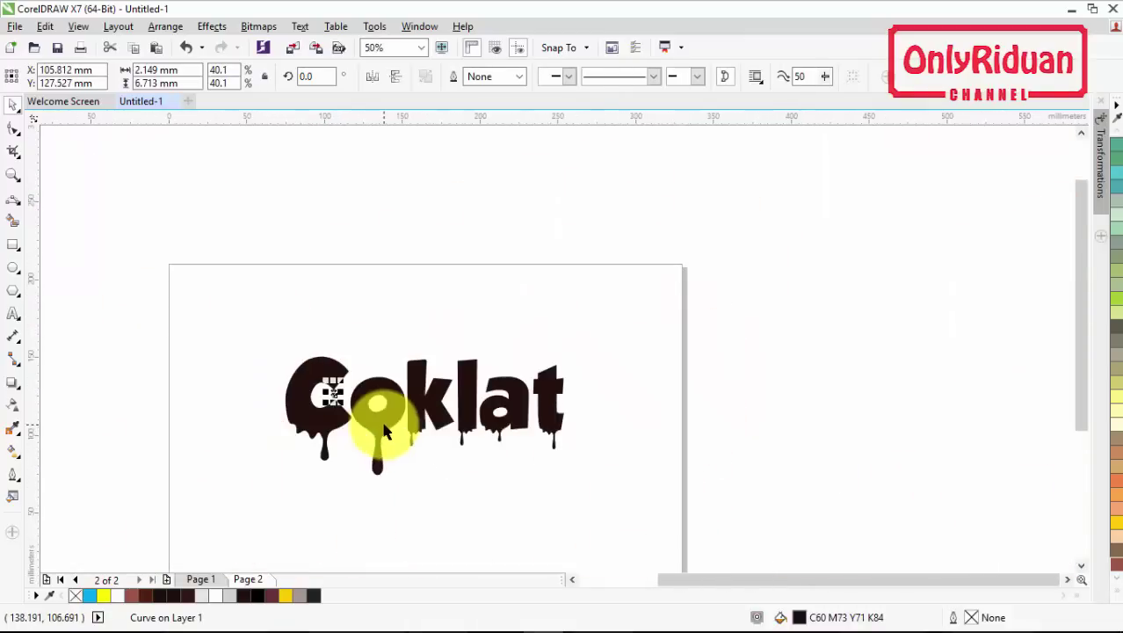
left_click(614, 480)
scroll(406, 454, "up", 1)
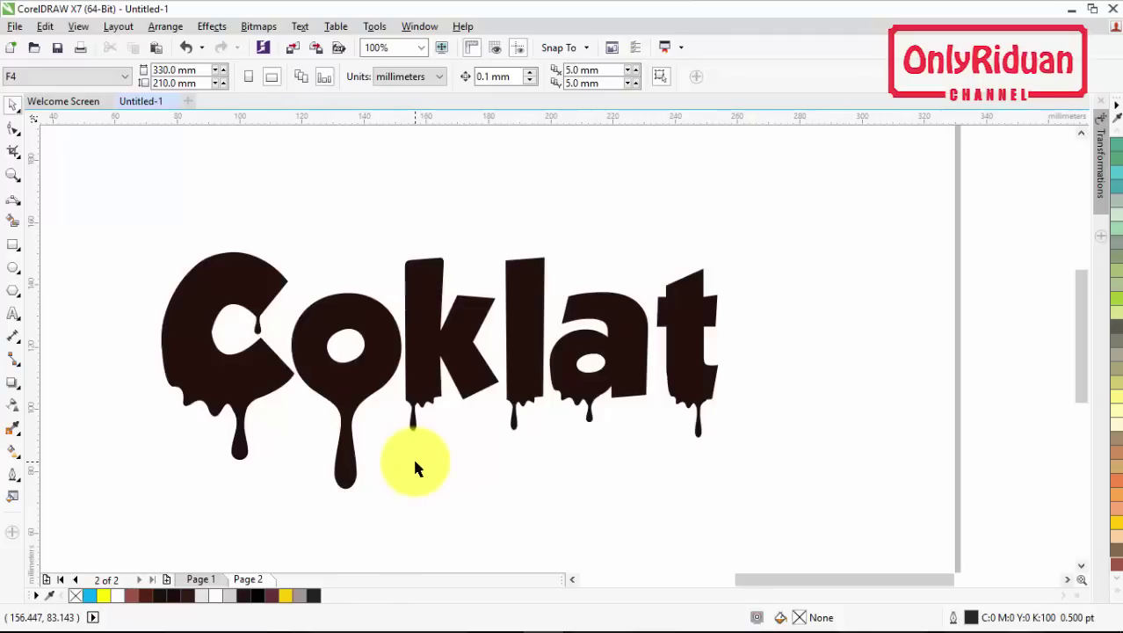
left_click(256, 326)
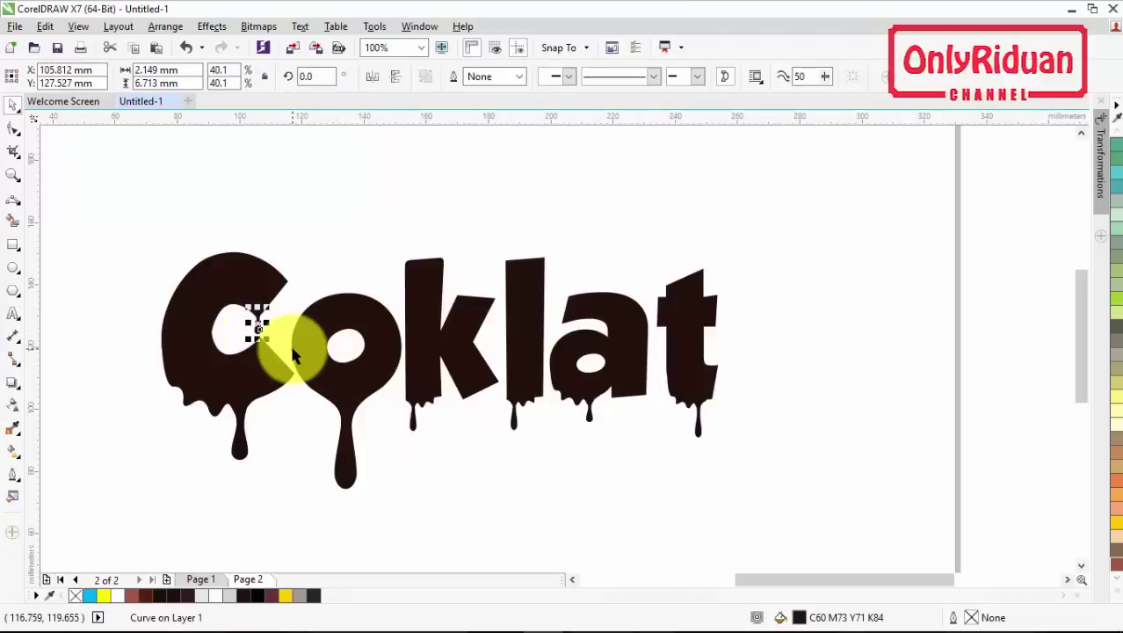
key("Delete")
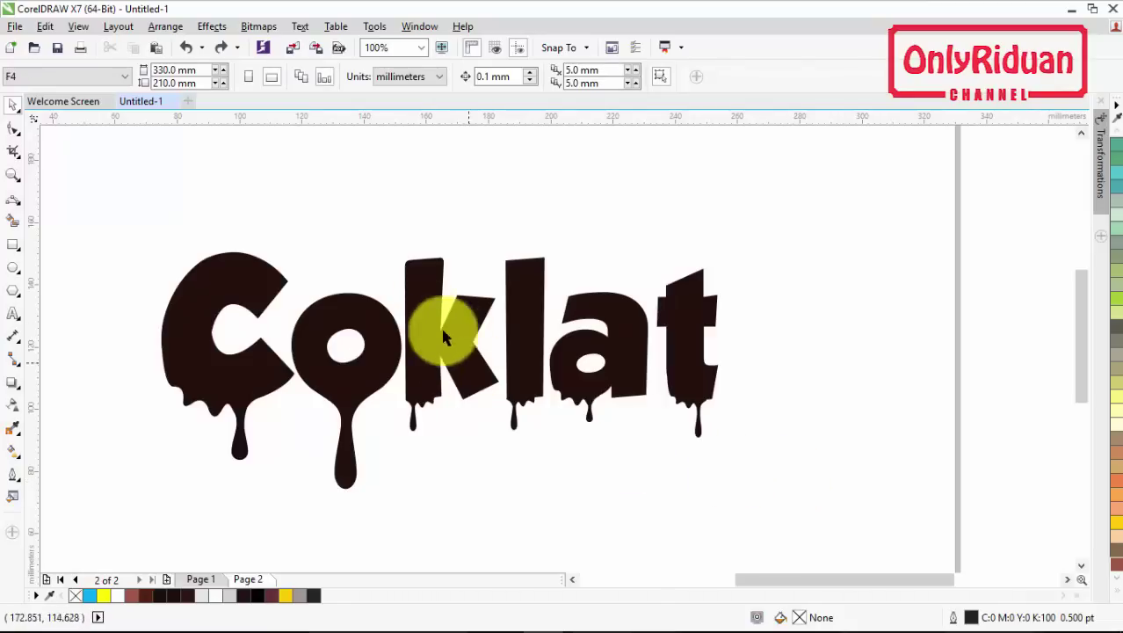
- Weld the C's long drip to the Coklat lettering
left_click(242, 446)
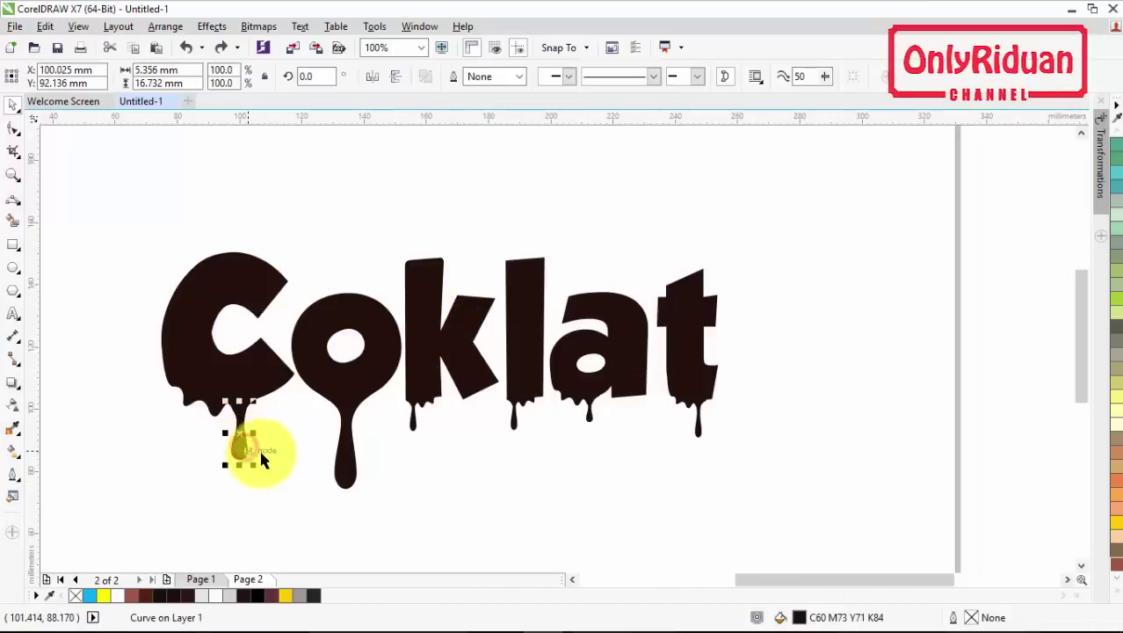
left_click(352, 451)
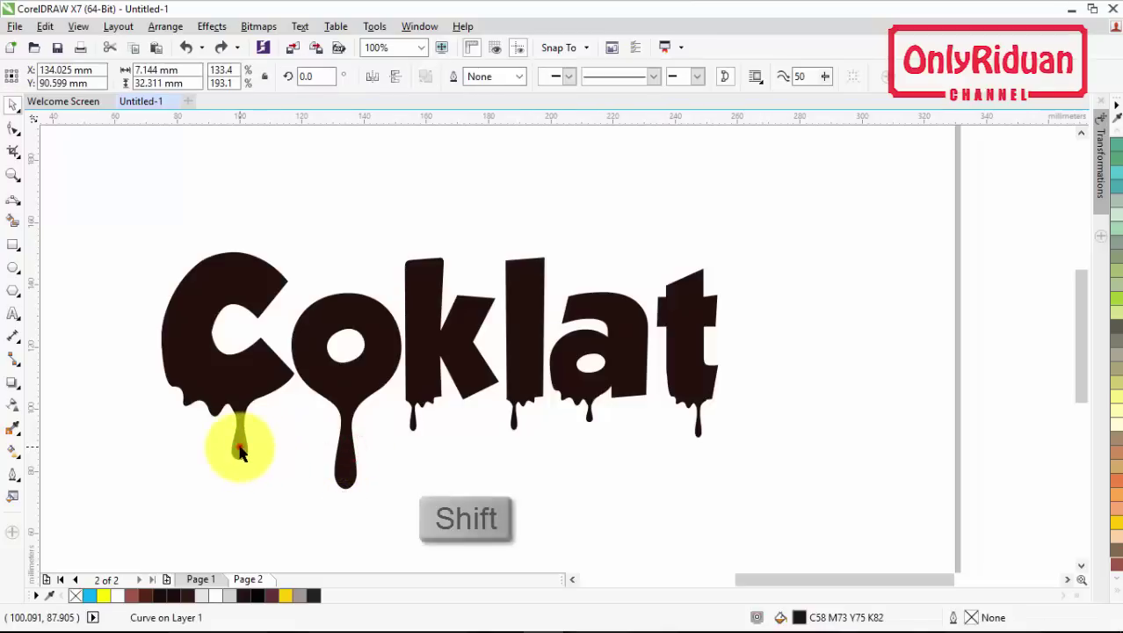
left_click(242, 450)
left_click(200, 348, "shift")
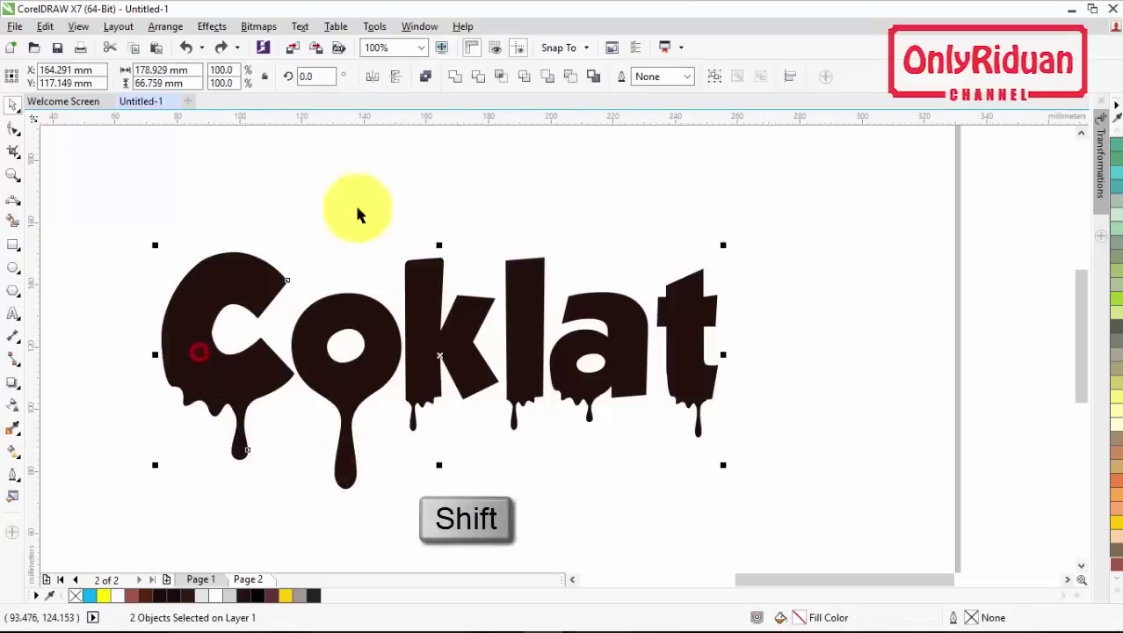
left_click(457, 78)
left_click(415, 514)
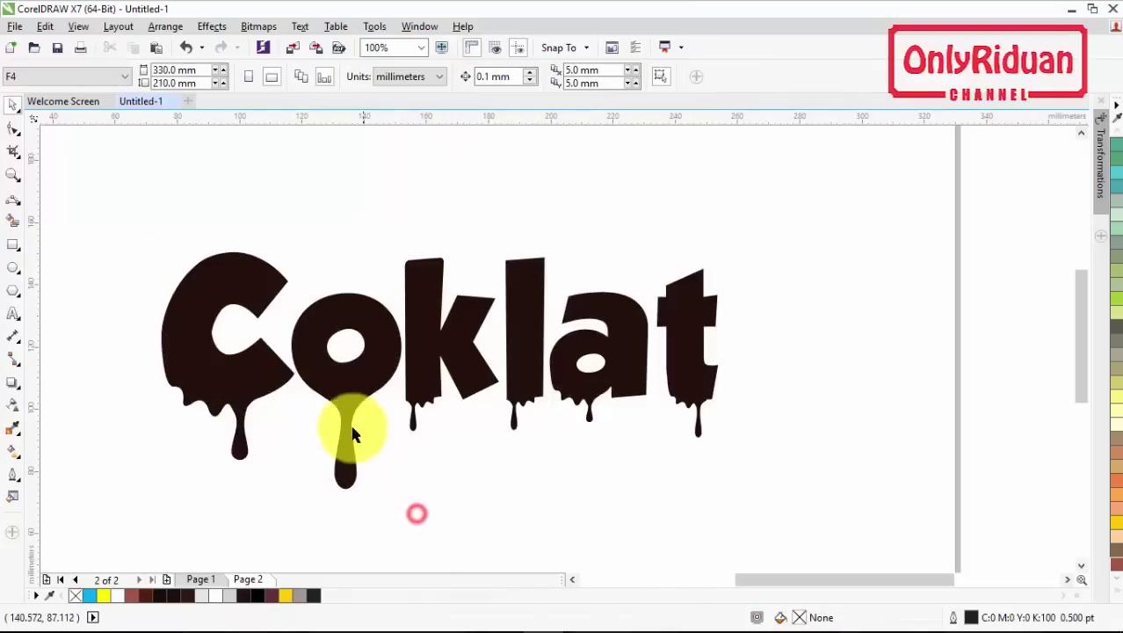
- Weld the o's long drip to the Coklat lettering
left_click(352, 404)
left_click_drag(436, 517, 283, 367)
left_click(455, 76)
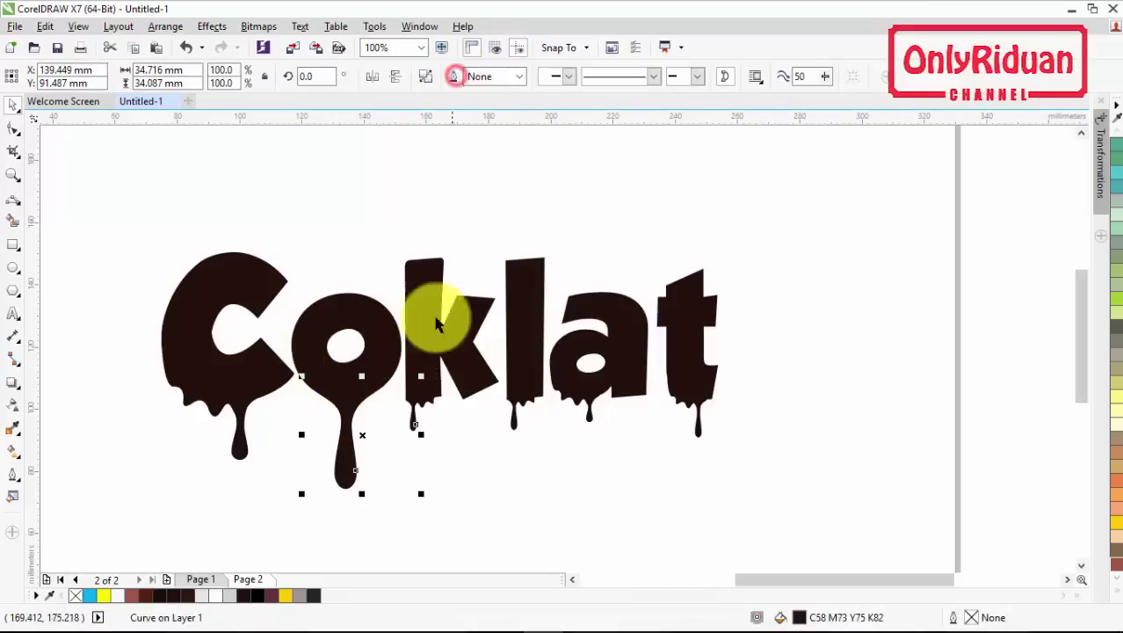
left_click(375, 325, "shift")
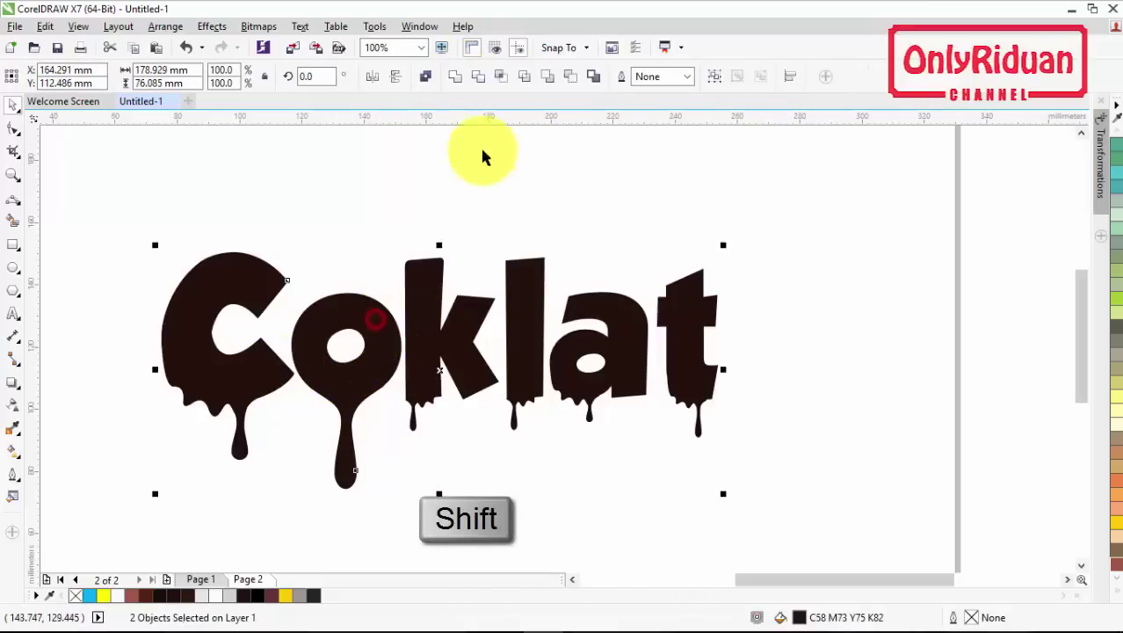
left_click(457, 75)
left_click(797, 467)
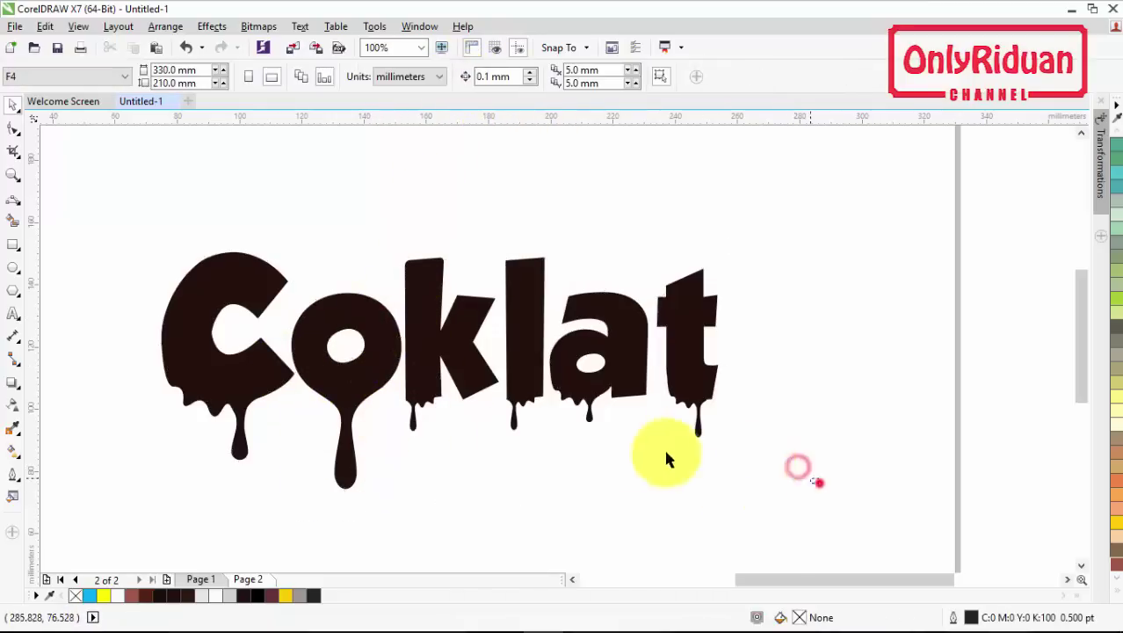
- Weld the remaining wavy edges and drips under the k, l, a and t to the lettering
left_click_drag(817, 481, 394, 365)
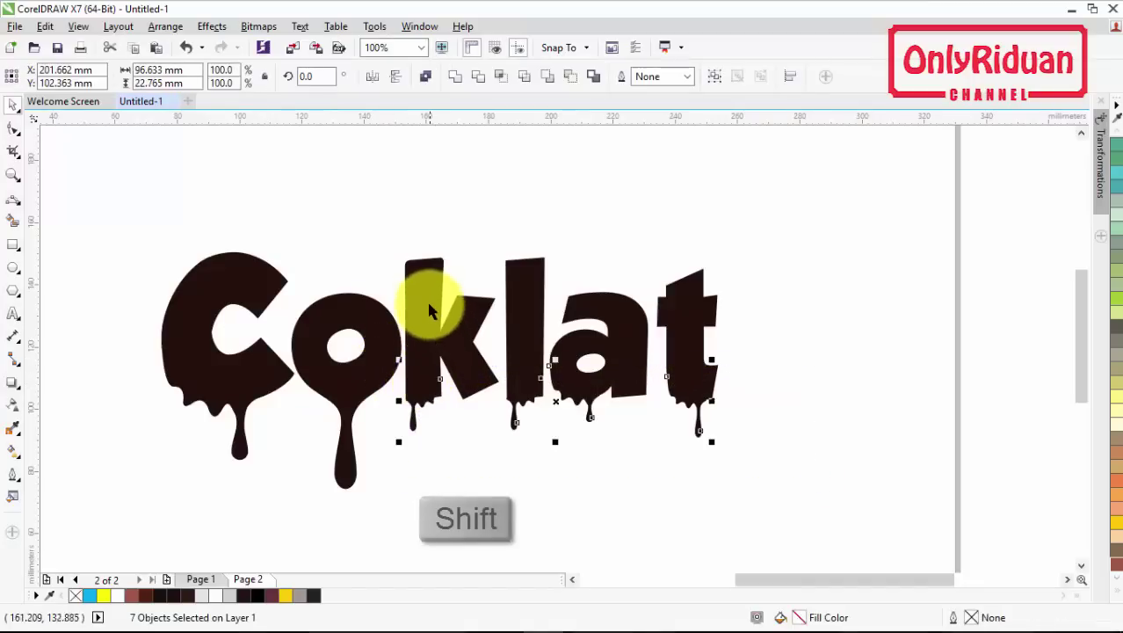
left_click(458, 76)
left_click(647, 510)
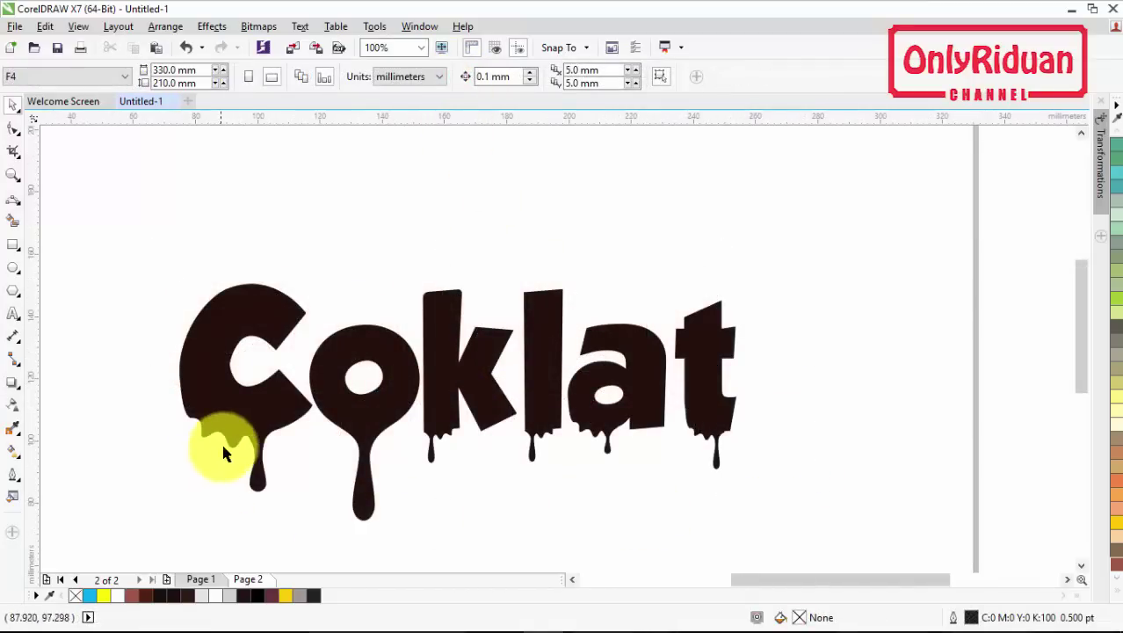
- Weld the wavy melted edge at the C's base to the Coklat lettering
left_click(233, 443)
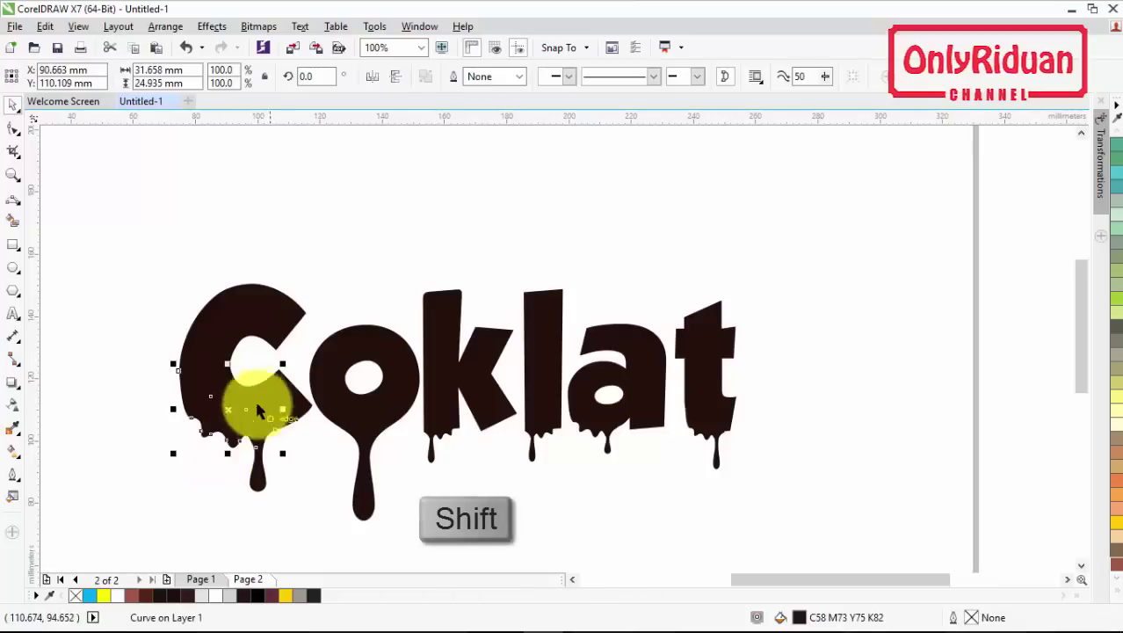
left_click(259, 309, "shift")
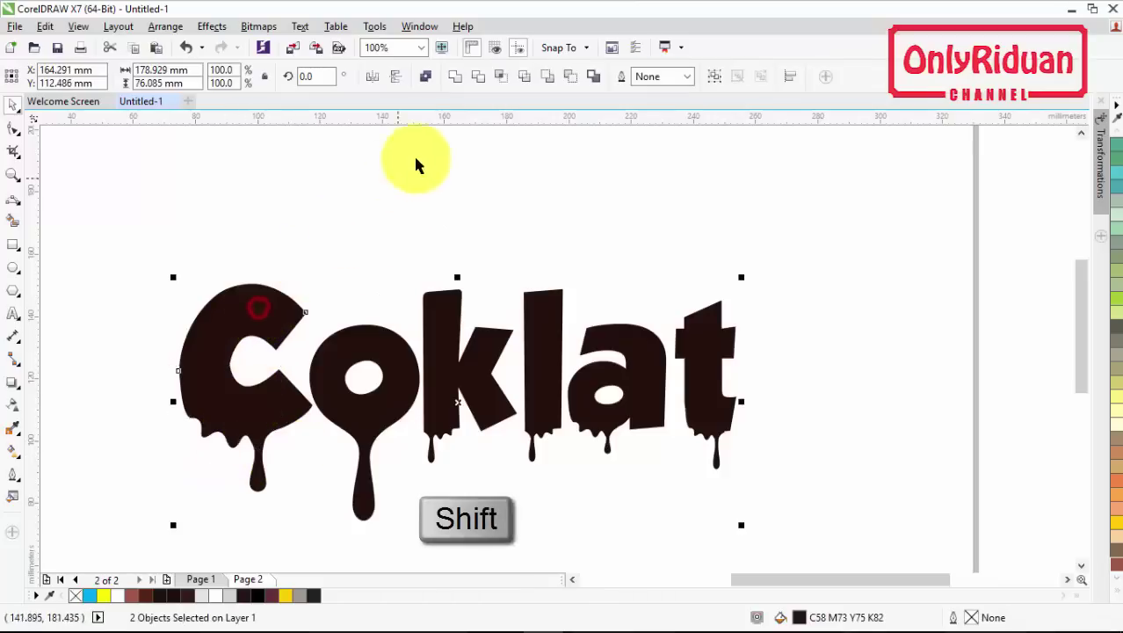
left_click(456, 78)
left_click(501, 489)
- Move the welded lettering up about 13 mm on the page and compare it with the finished design on Page 1
left_click_drag(441, 389, 438, 338)
scroll(440, 338, "down", 1)
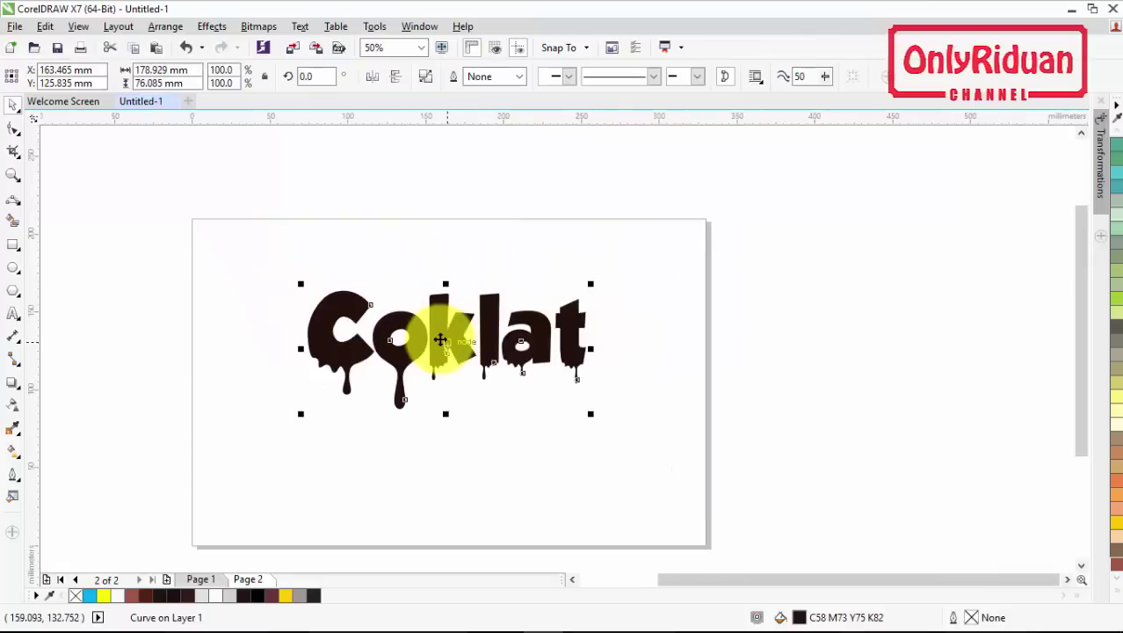
left_click(208, 580)
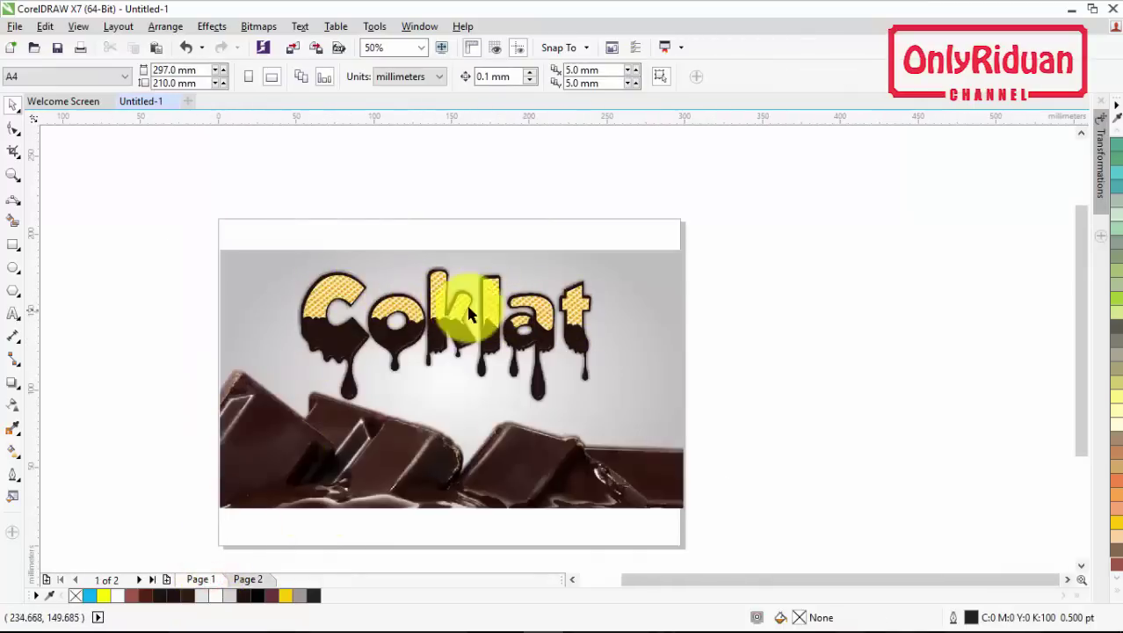
left_click(249, 580)
scroll(421, 343, "up", 2)
left_click(544, 448)
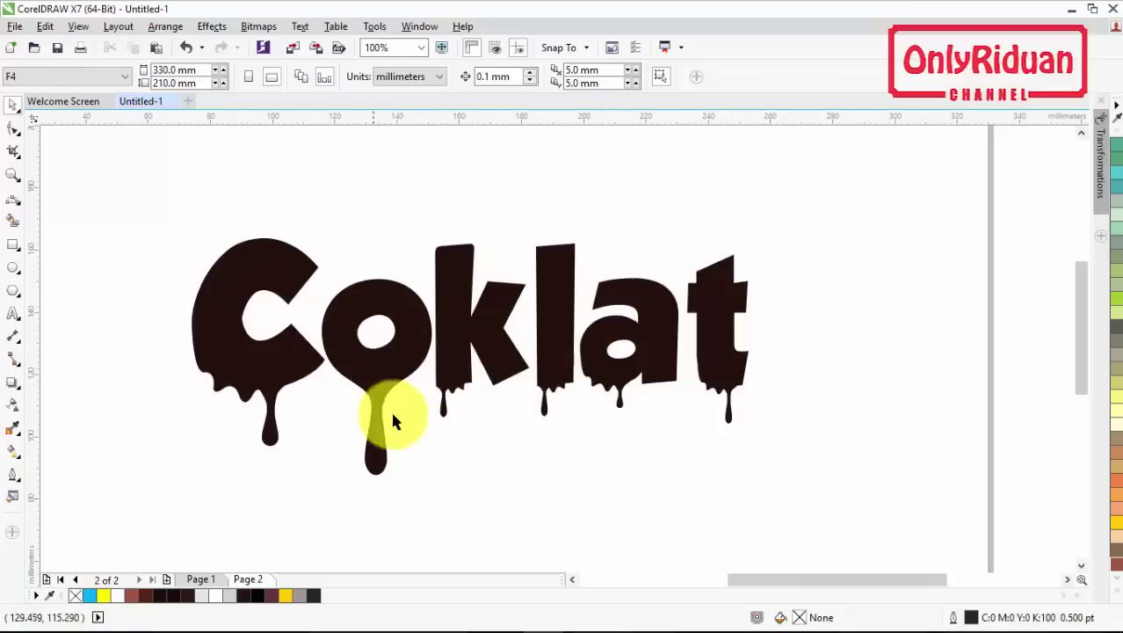
- Draw a closed freehand shape about 214 by 56 mm around the letters' upper halves, with a wavy lower edge across their middle
left_click(13, 199)
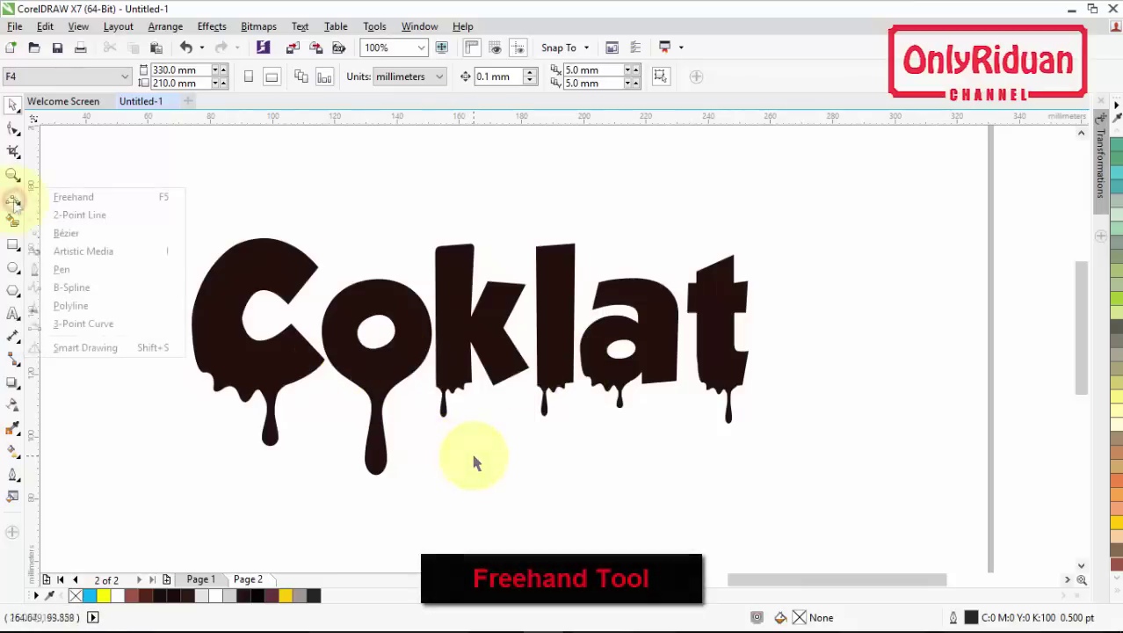
left_click(75, 199)
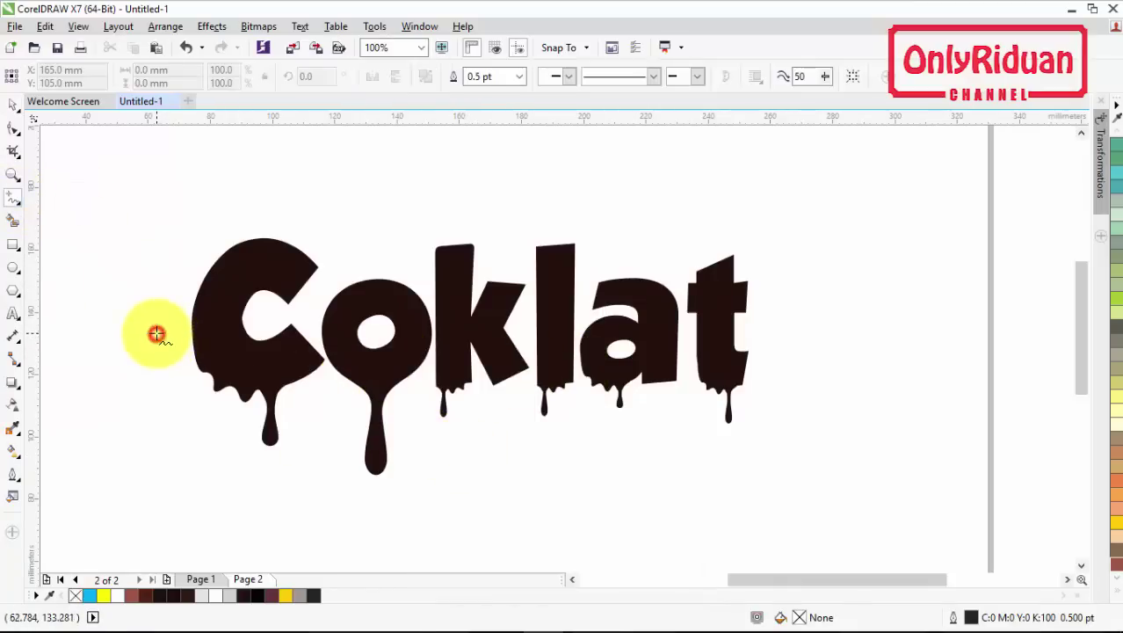
mouse_move(156, 333)
left_mouse_down()
mouse_move(263, 323)
mouse_move(346, 342)
mouse_move(429, 326)
mouse_move(470, 353)
mouse_move(484, 326)
mouse_move(500, 341)
mouse_move(542, 308)
mouse_move(570, 341)
mouse_move(628, 325)
mouse_move(659, 337)
mouse_move(732, 323)
mouse_move(760, 331)
mouse_move(796, 298)
mouse_move(714, 205)
mouse_move(485, 182)
mouse_move(274, 187)
mouse_move(158, 235)
mouse_move(132, 300)
mouse_move(156, 334)
left_mouse_up()
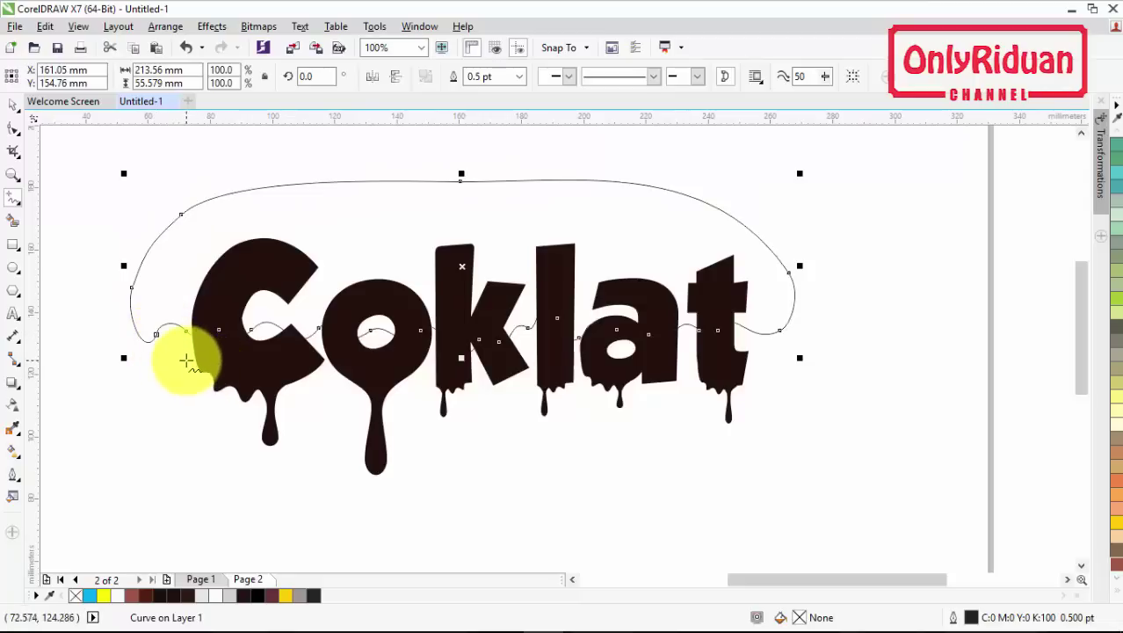
- Intersect the freehand shape with the lettering and fill the resulting upper letter parts with Deep Yellow (#FFCC00)
left_click(18, 103)
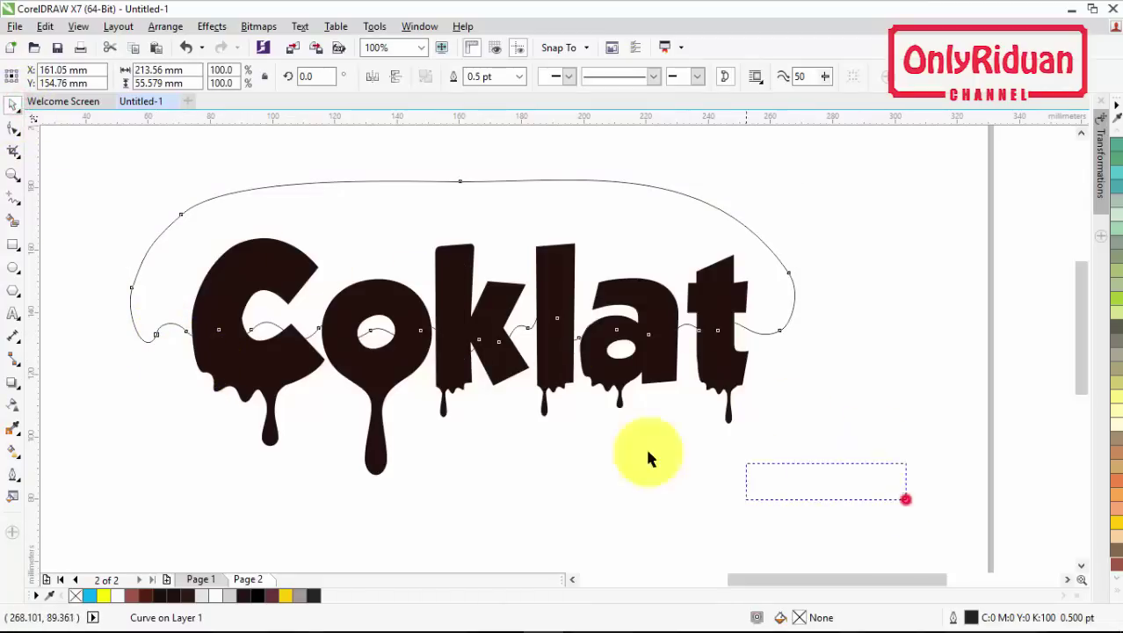
left_click_drag(647, 451, 98, 155)
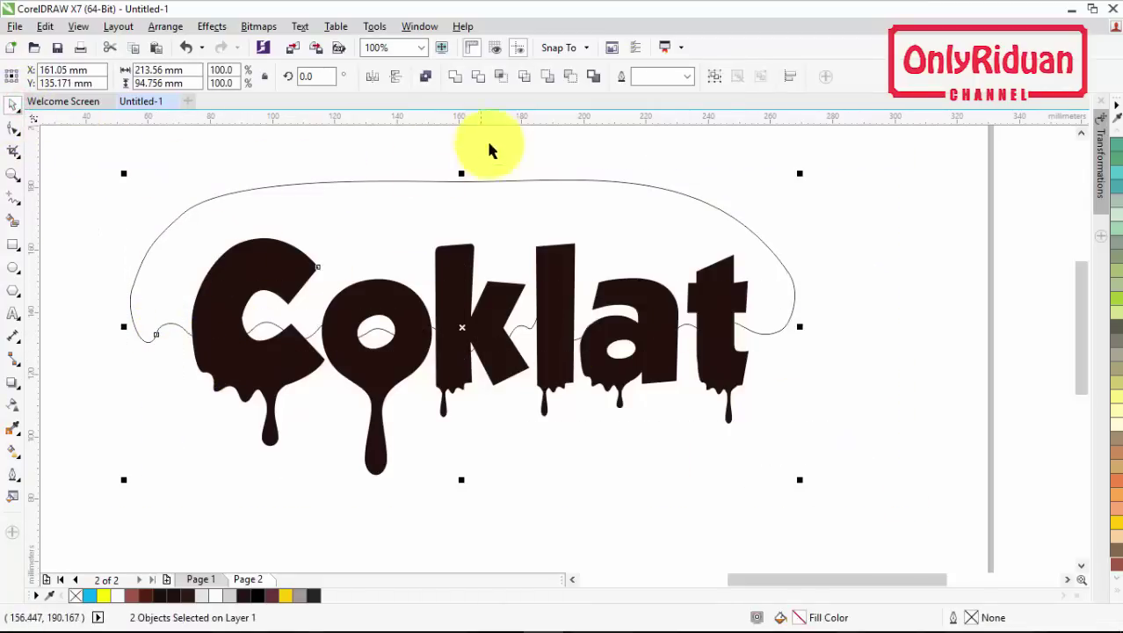
left_click(501, 76)
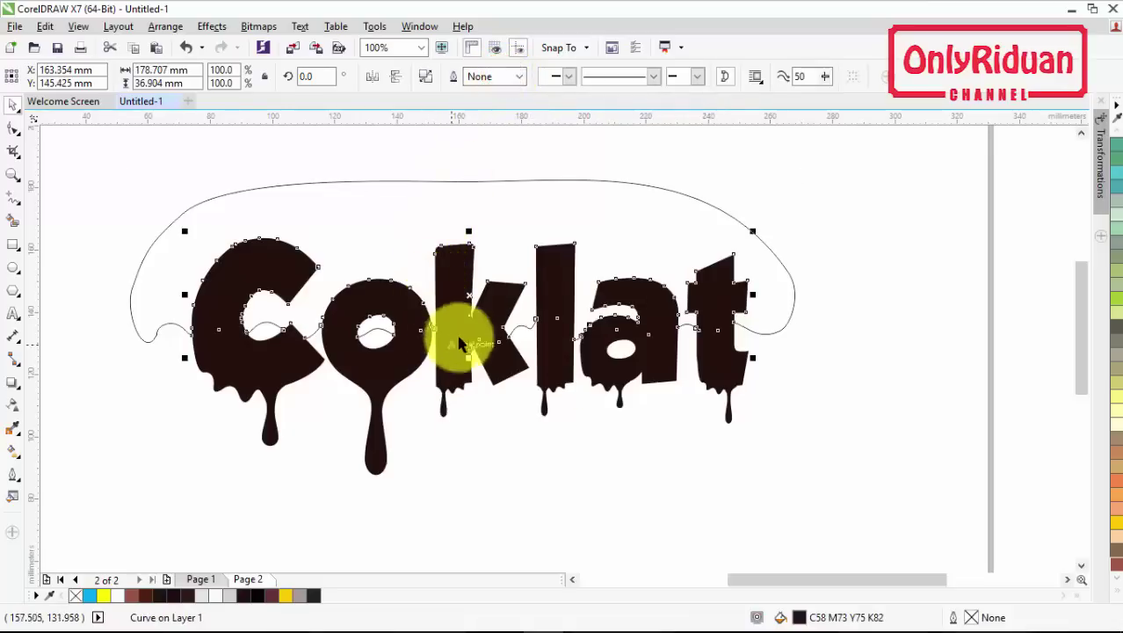
left_click(216, 596)
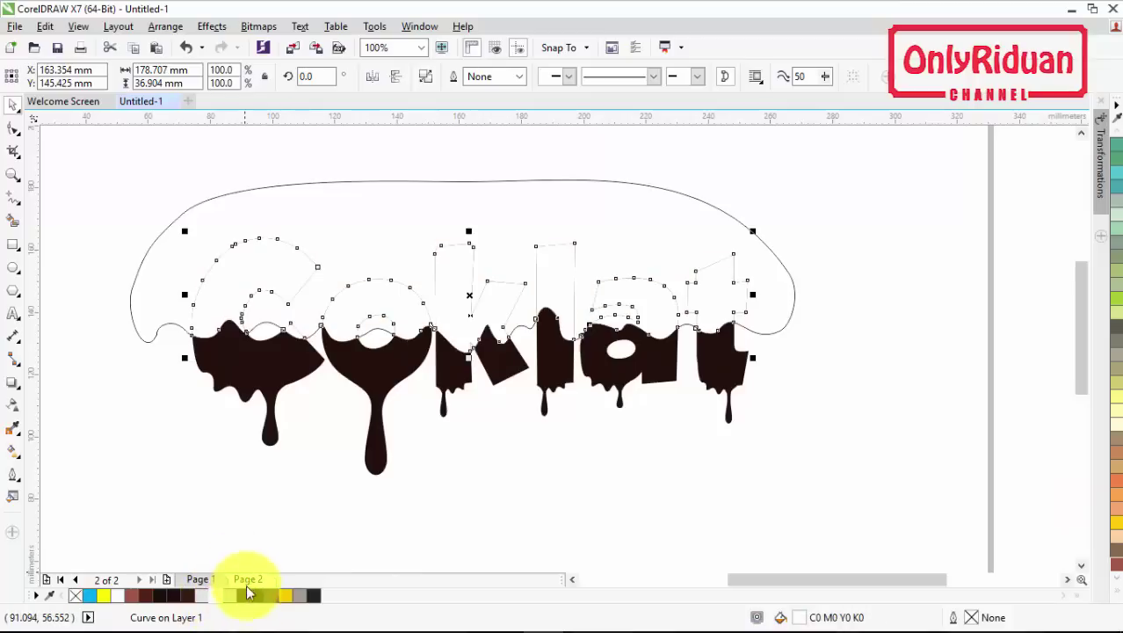
left_click(283, 597)
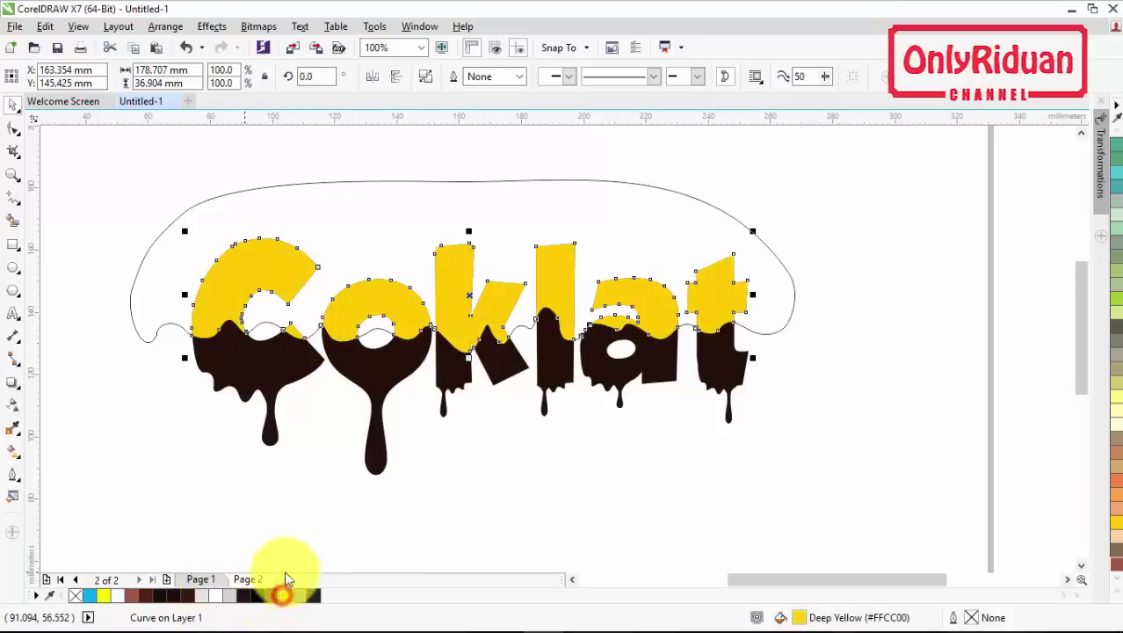
- Move the freehand outline shape off the lettering and delete it
left_click(284, 187)
left_click_drag(198, 204, 578, 432)
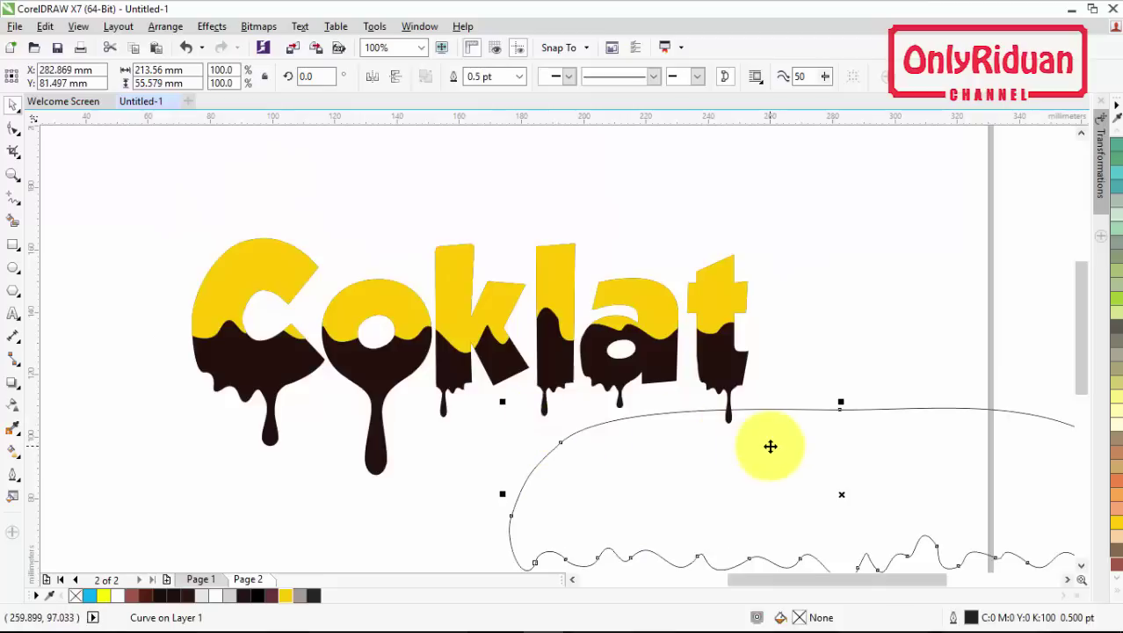
key("Delete")
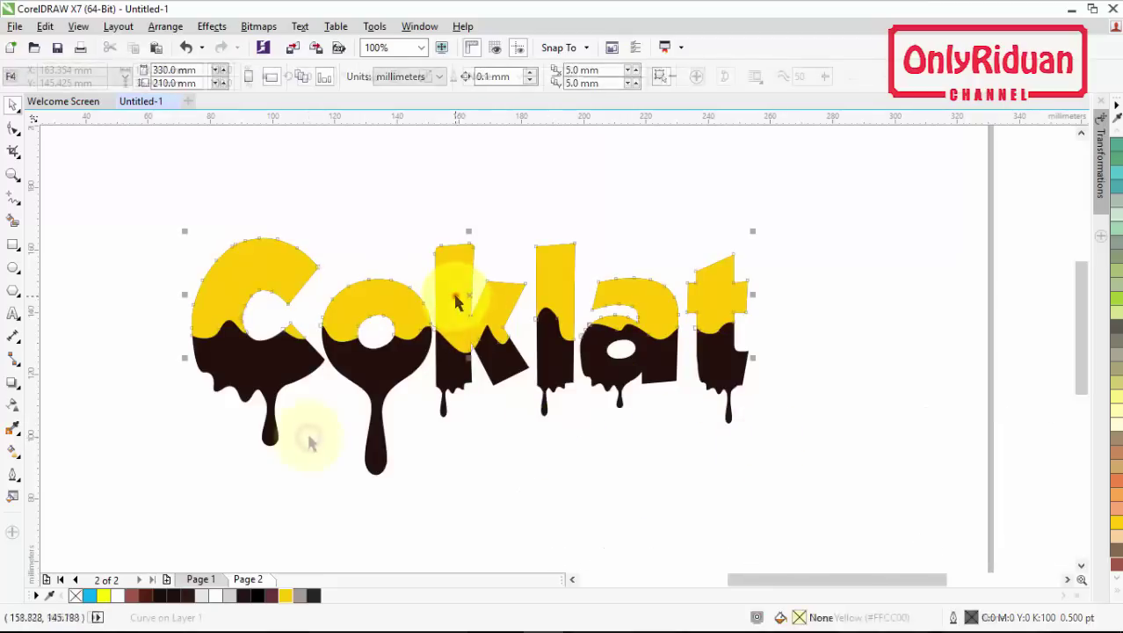
- Apply a one-step inside contour of 1.525 mm to the yellow letter tops and break the contour group apart
left_click(255, 272)
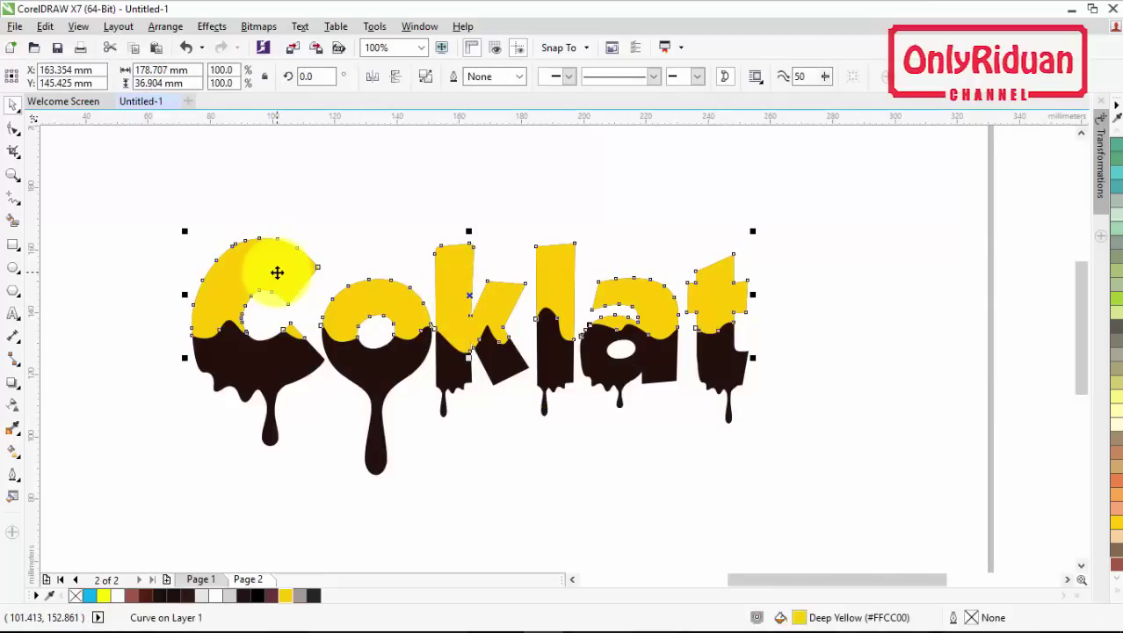
left_click(16, 384)
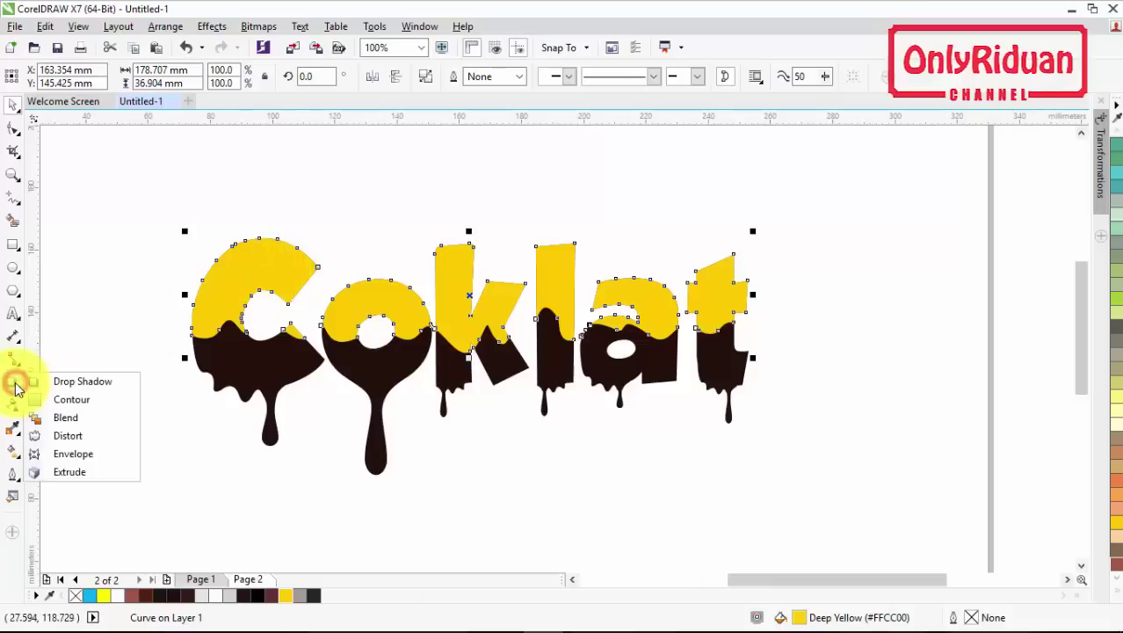
left_click(71, 401)
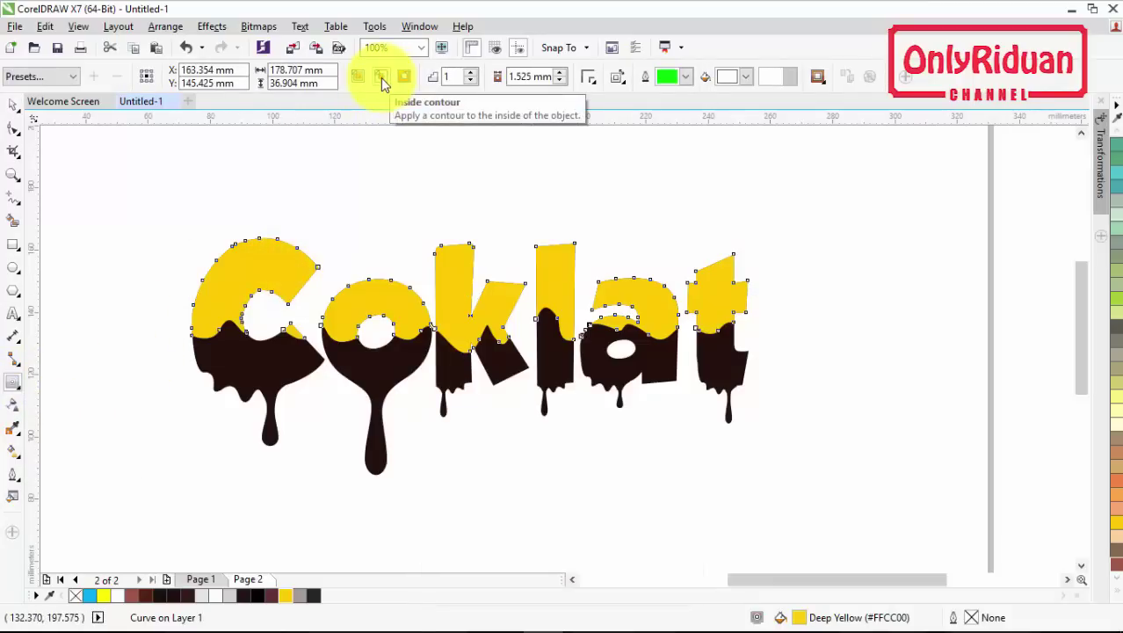
left_click(380, 77)
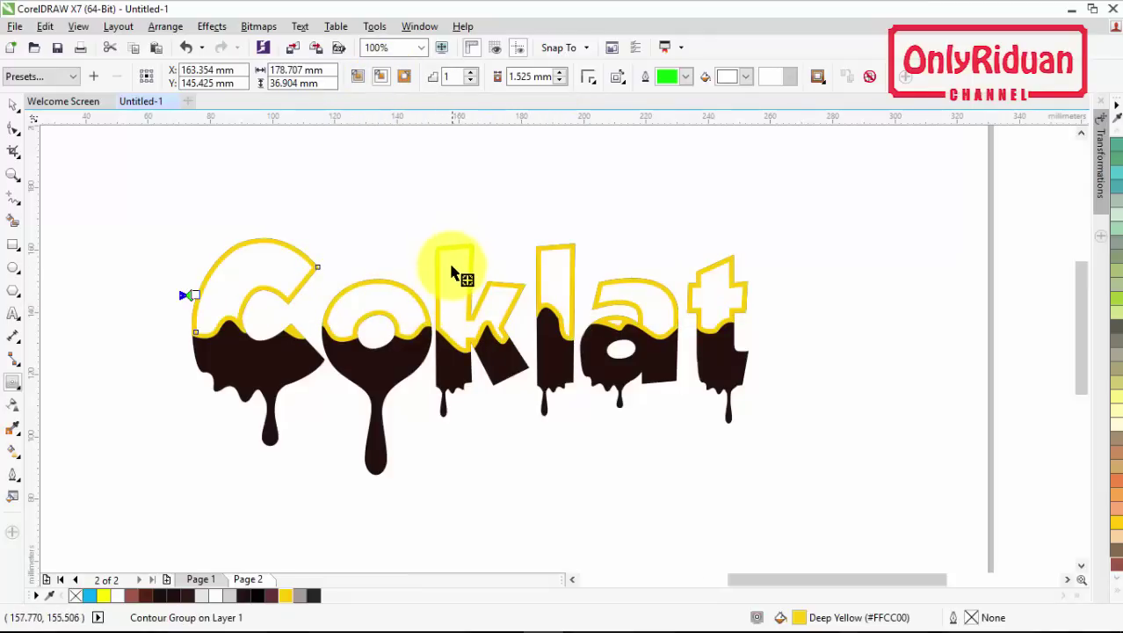
key("ctrl+k")
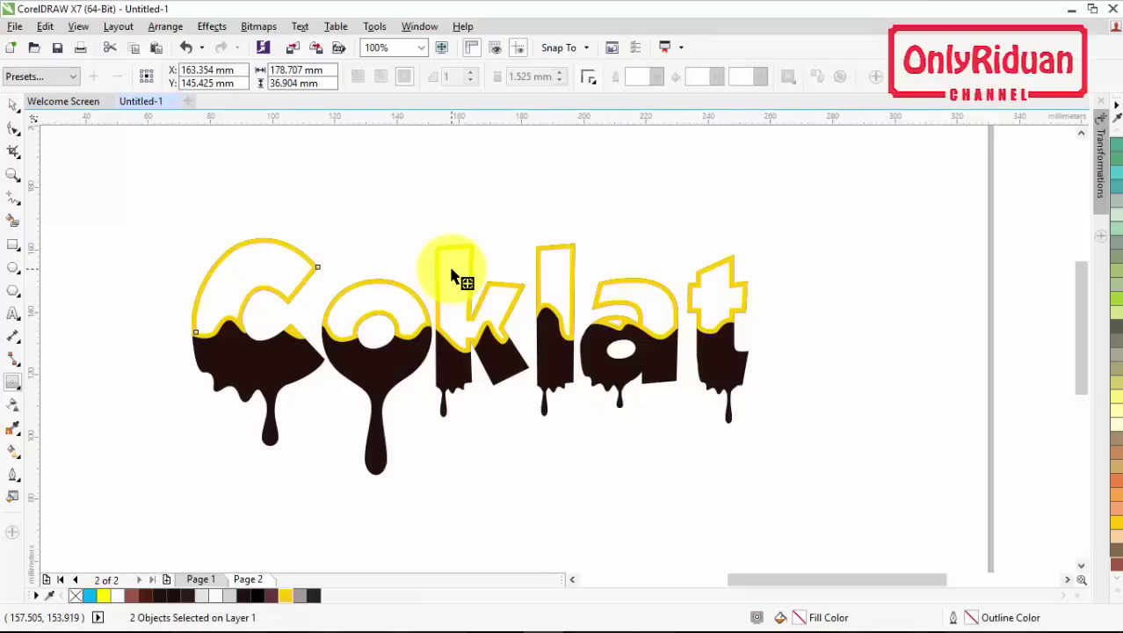
- Fill the separated inner contour of the letter tops with Cyan
left_click(14, 105)
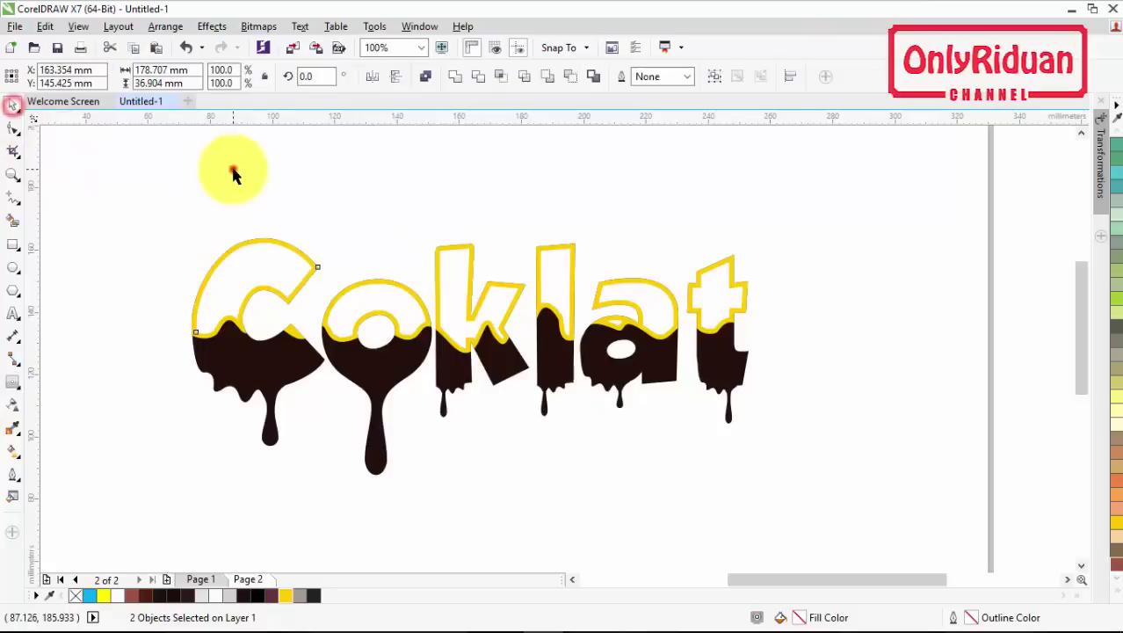
left_click(233, 170)
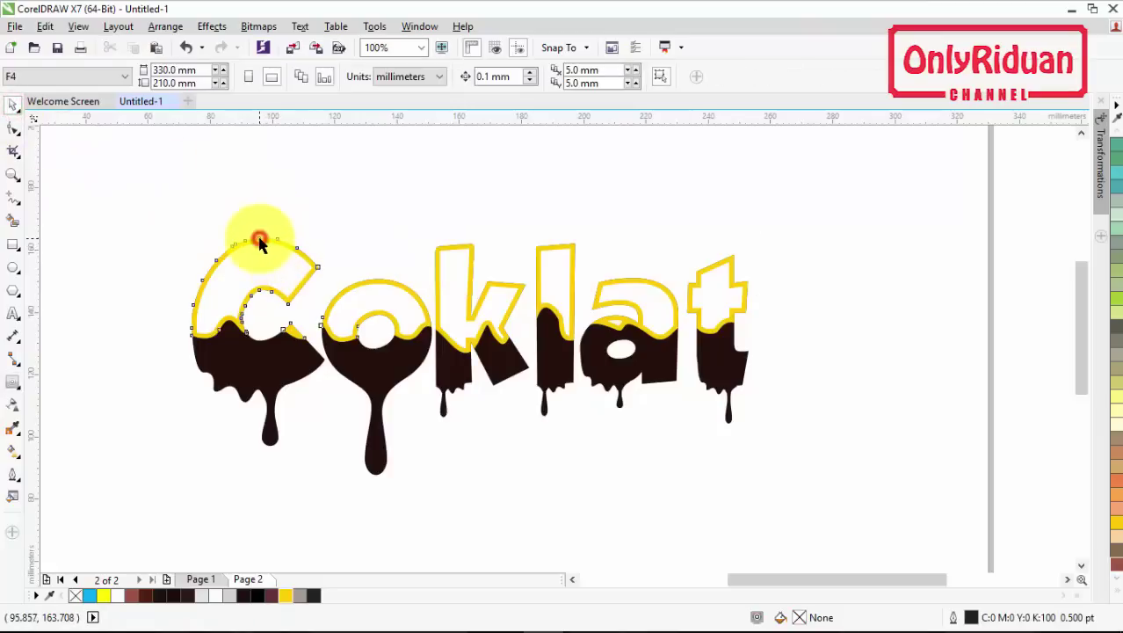
left_click(260, 241)
left_click(269, 274)
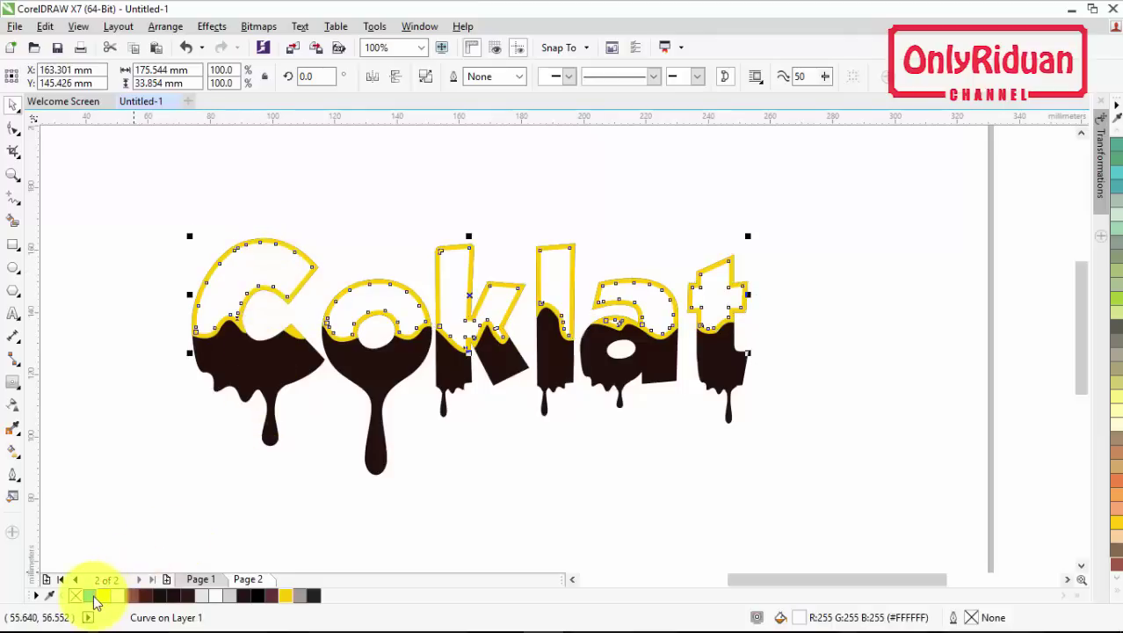
left_click(93, 596)
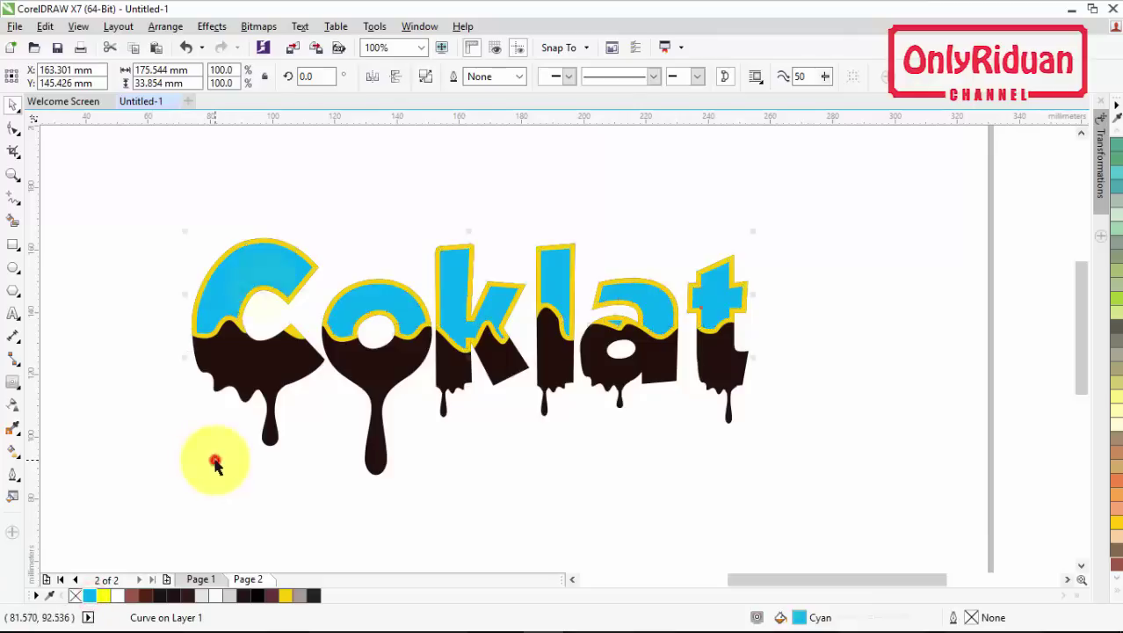
- Recolour the yellow border of the letter tops with the dark chocolate colour sampled from the lower lettering (C58 M73 Y75 K82)
left_click(215, 464)
left_click(206, 428)
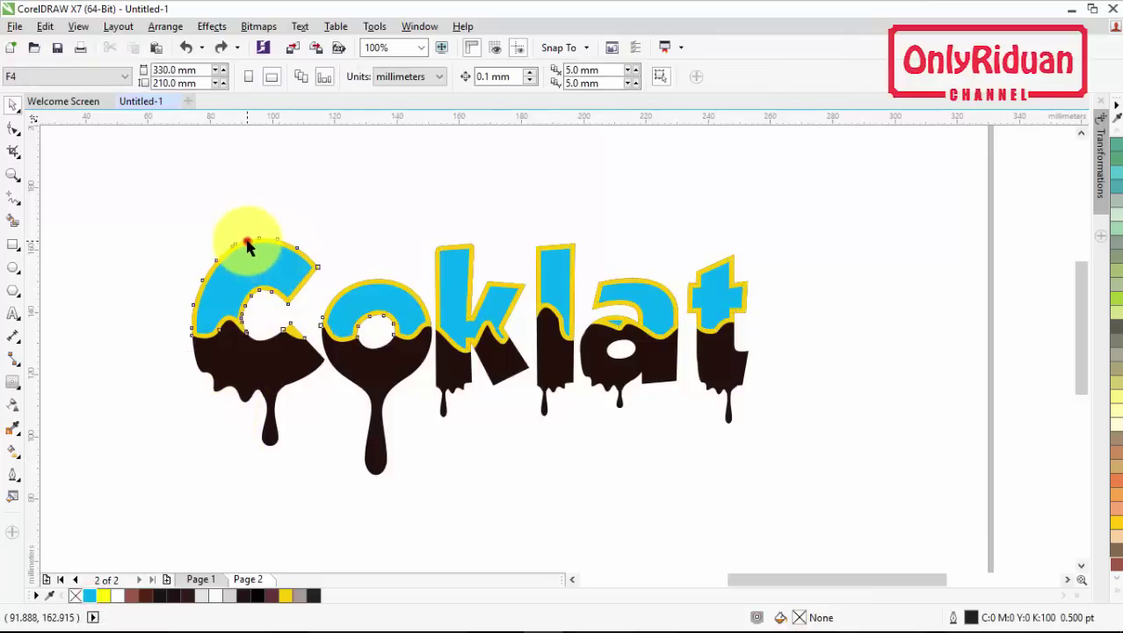
left_click(247, 247)
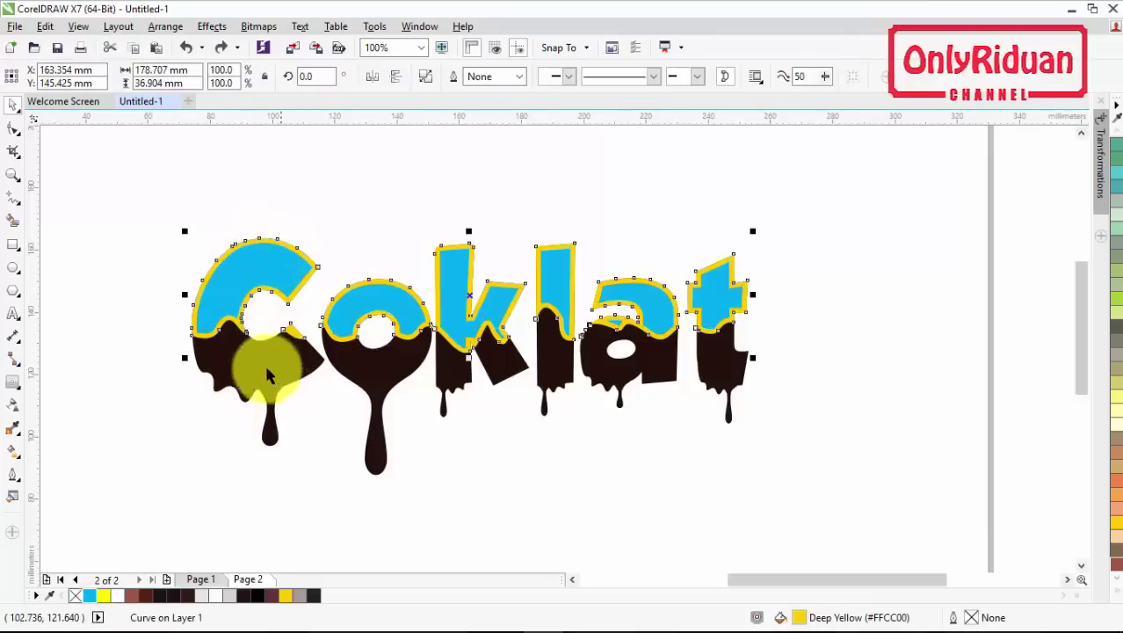
left_click(12, 428)
left_click(264, 369)
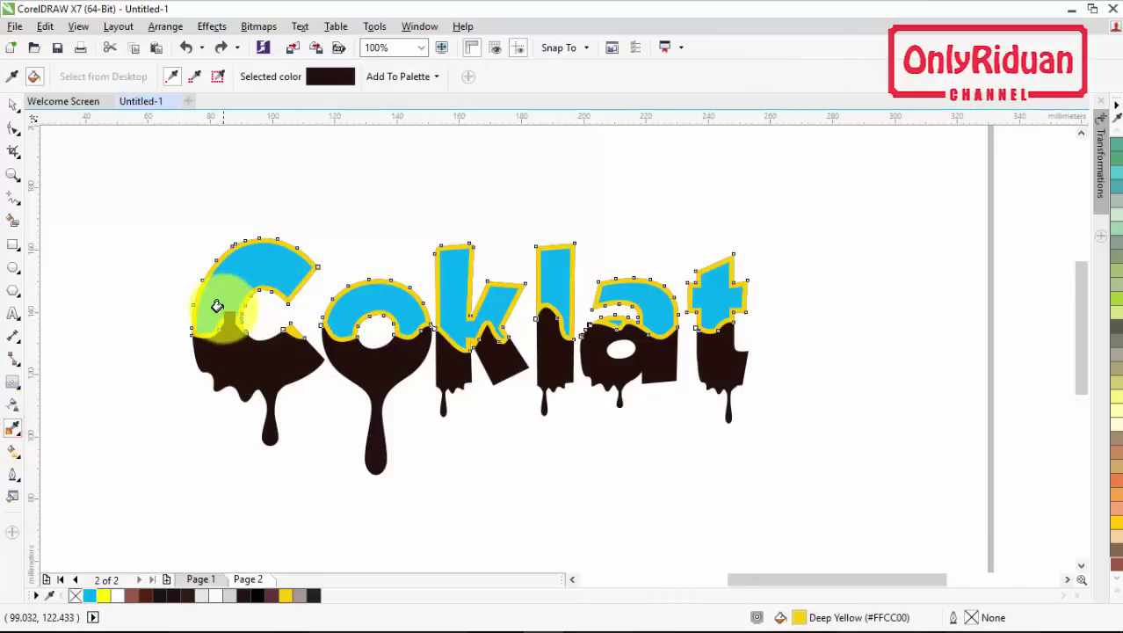
scroll(217, 305, "up", 4)
left_click(326, 396)
scroll(326, 394, "down", 3)
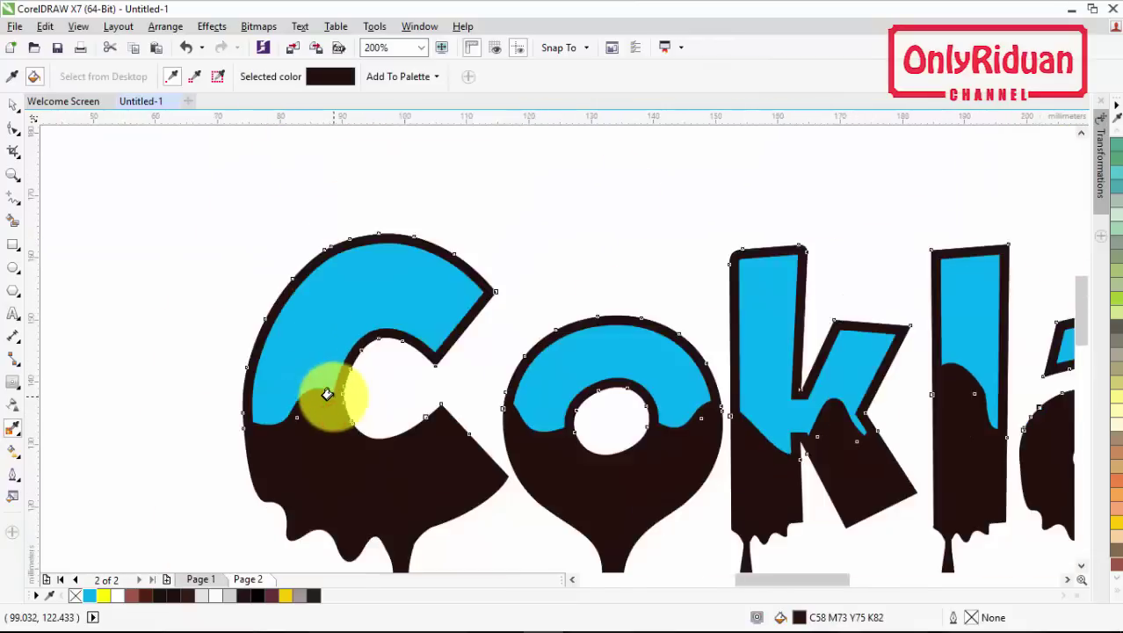
scroll(327, 394, "down", 1)
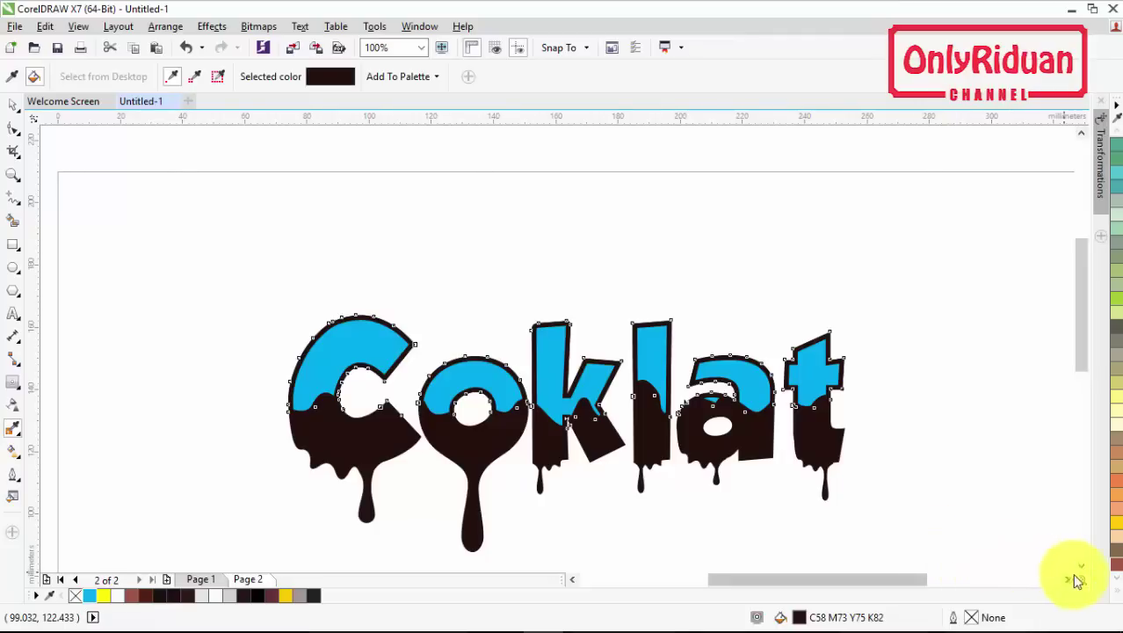
scroll(1081, 573, "down", 2)
scroll(1074, 572, "right", 1)
key("space")
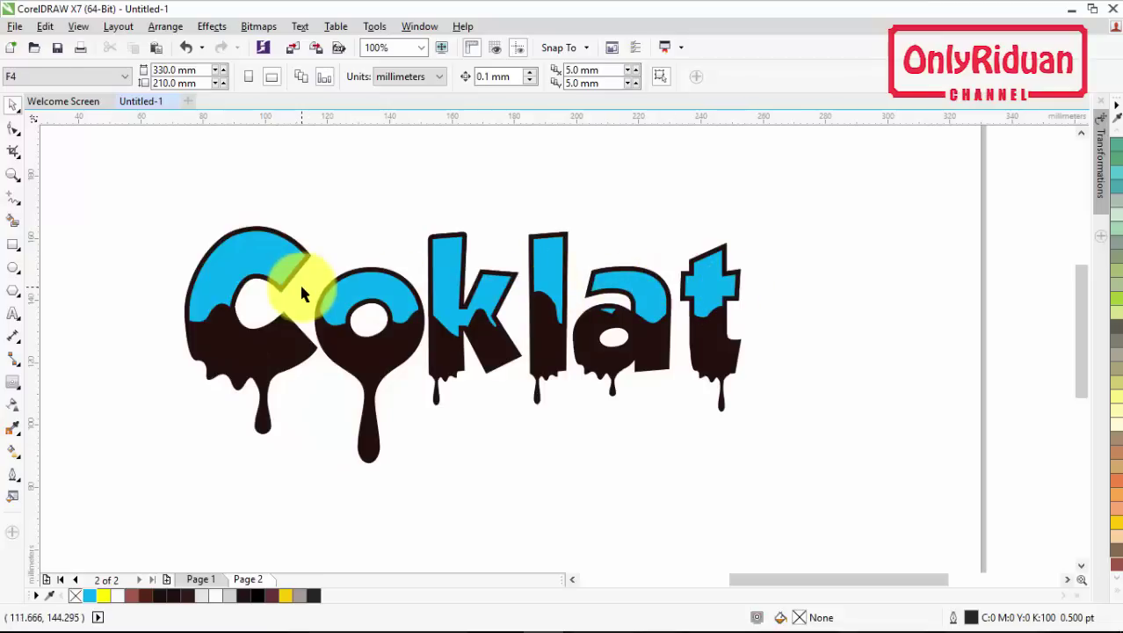
- Import the wafer image from the Efek Teks Meleleh folder and place it beside the lettering at its original size
left_click(13, 28)
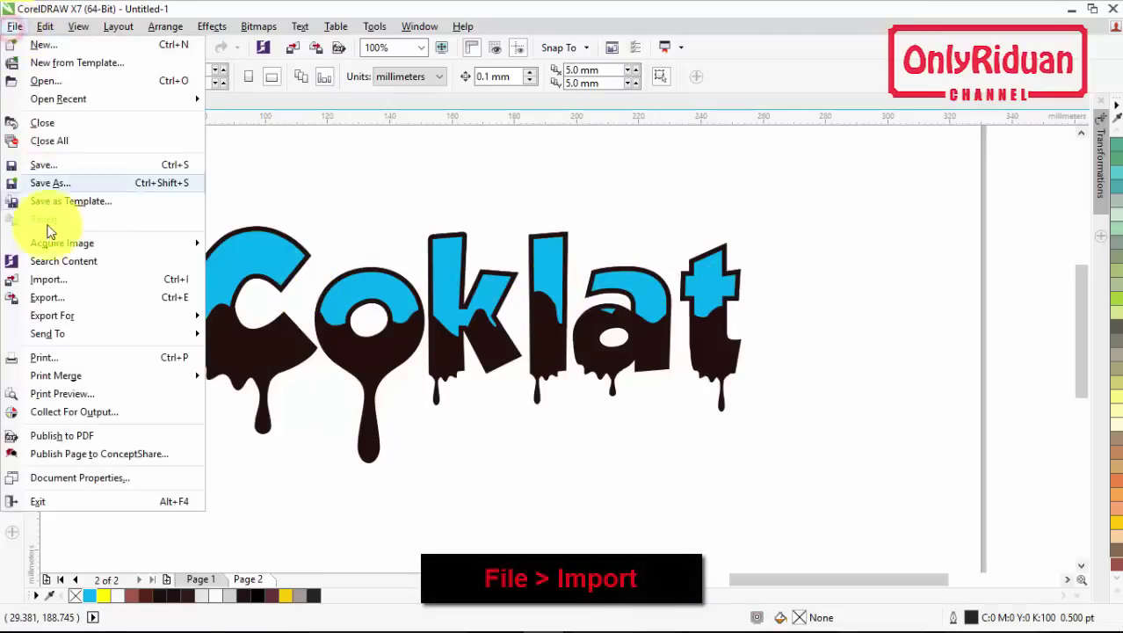
left_click(53, 278)
left_click(507, 216)
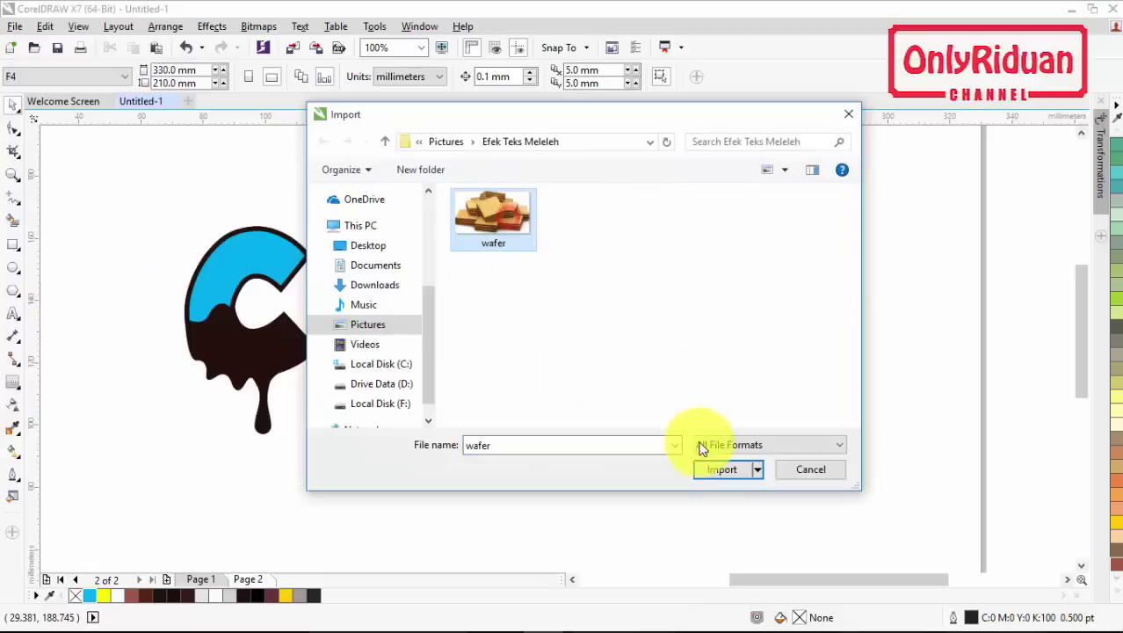
left_click(709, 469)
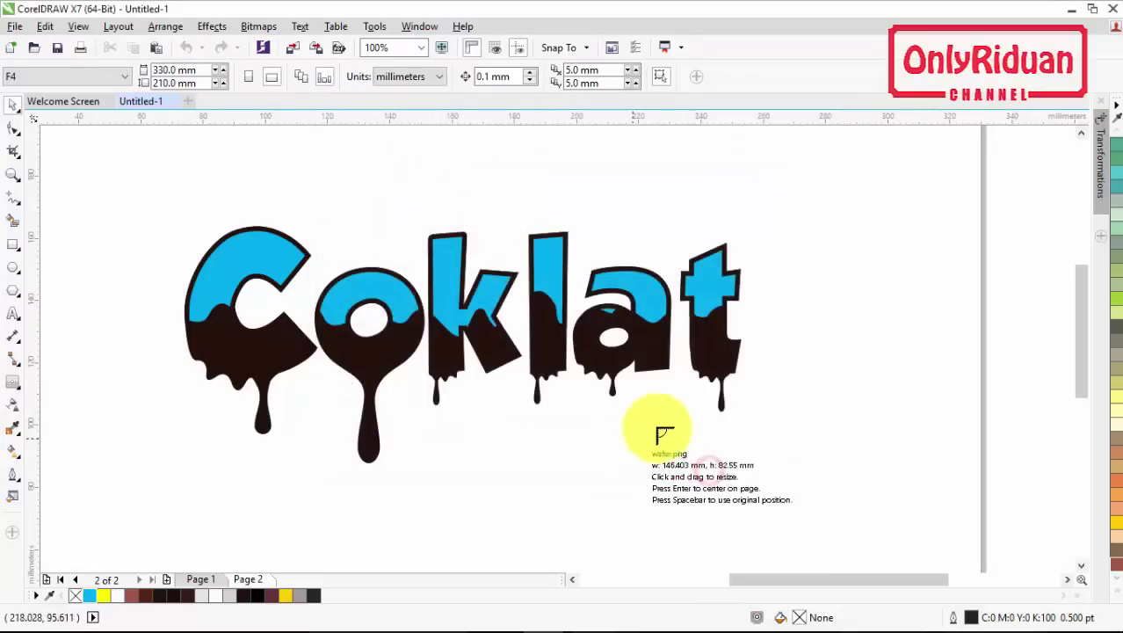
left_click(798, 236)
left_click(1062, 580)
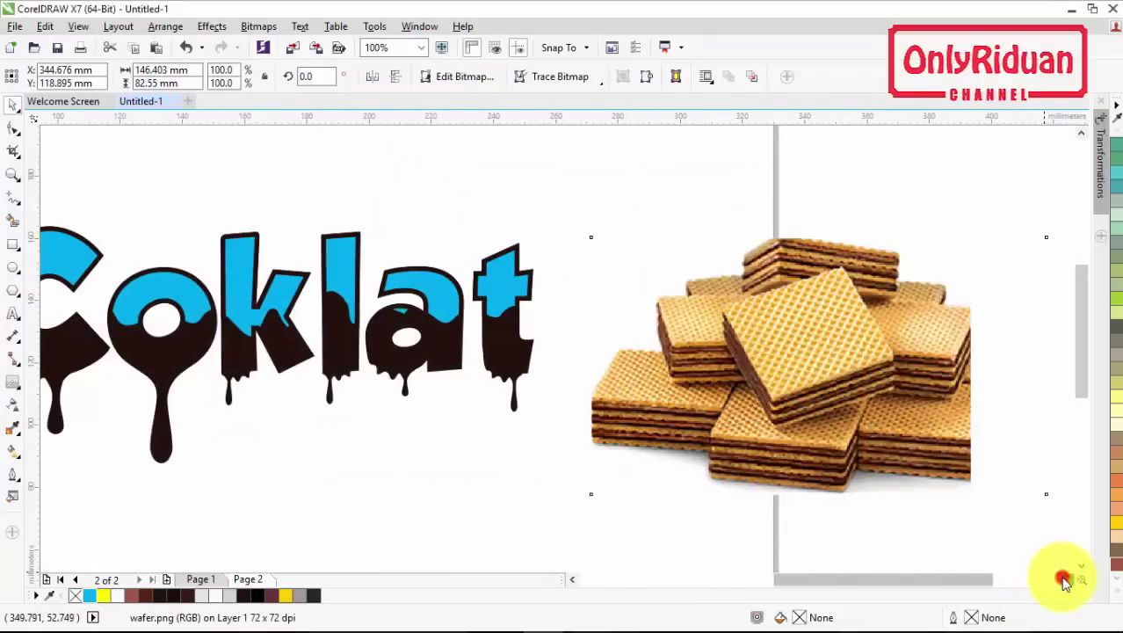
- Trace a closed four-sided Pen outline around the top face of the front wafer in the photo
left_click(14, 195)
left_click(14, 197)
left_click(13, 199)
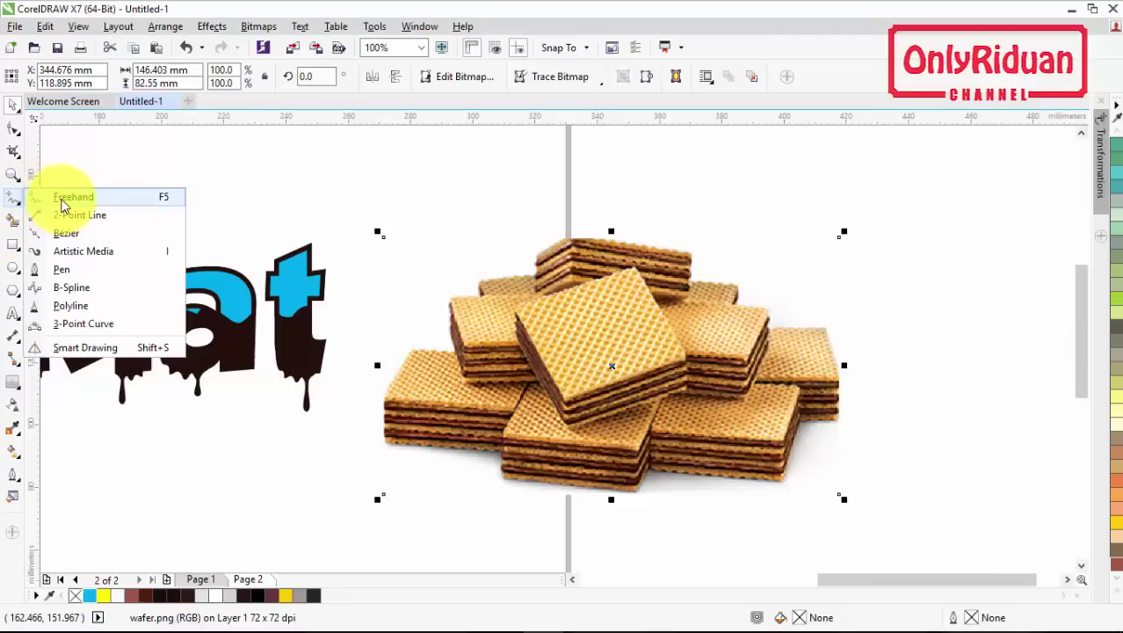
left_click(61, 270)
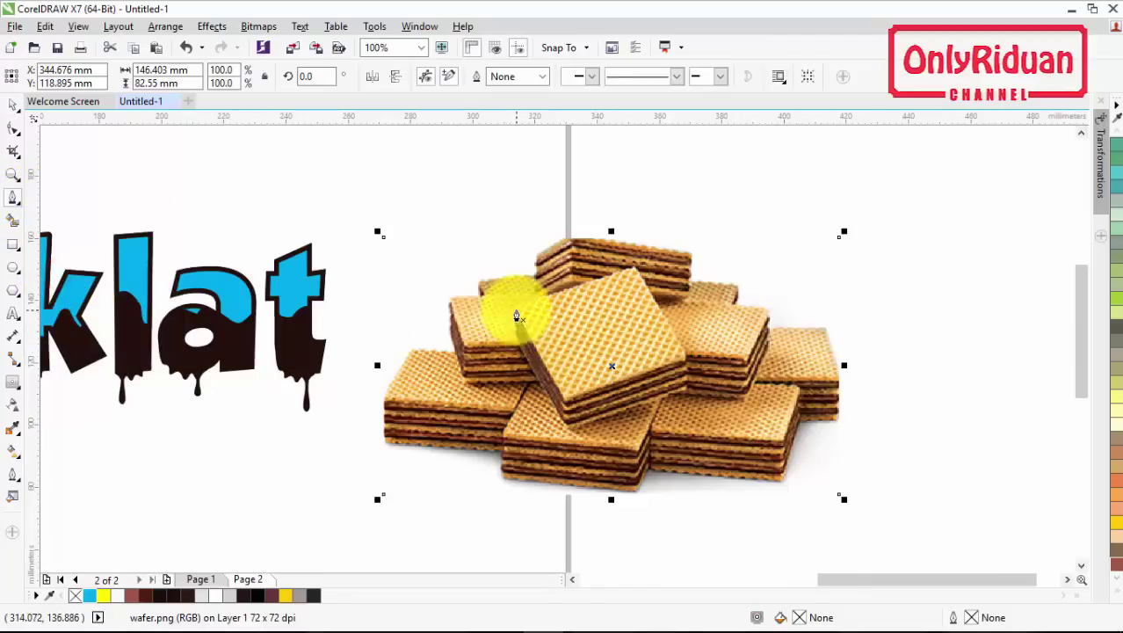
left_click(516, 309)
left_click(635, 270)
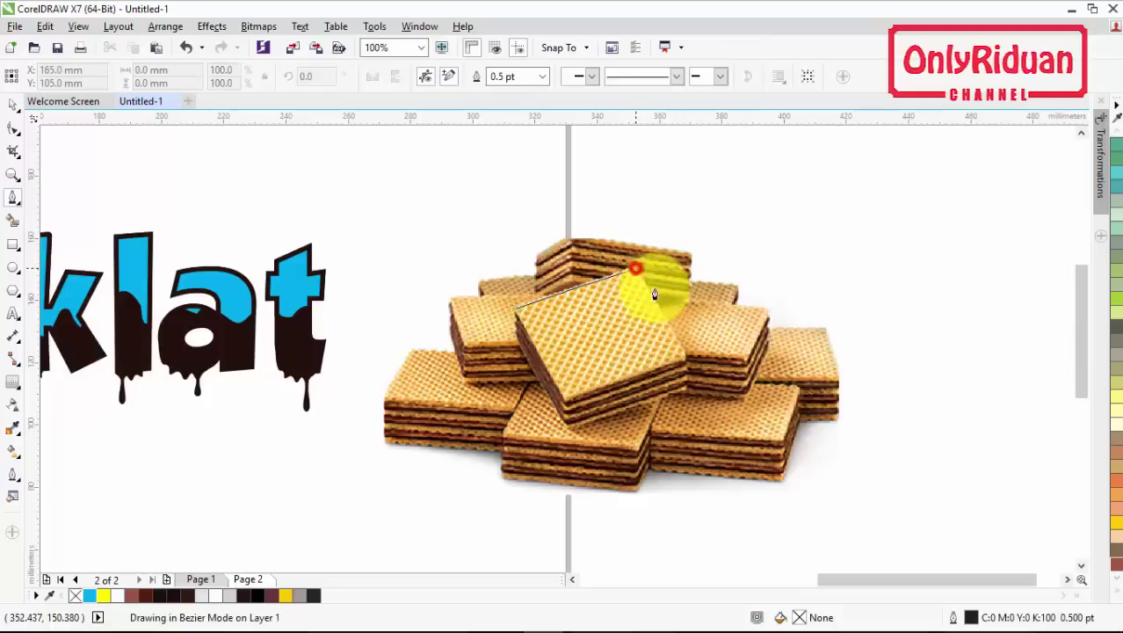
left_click(686, 362)
left_click(562, 400)
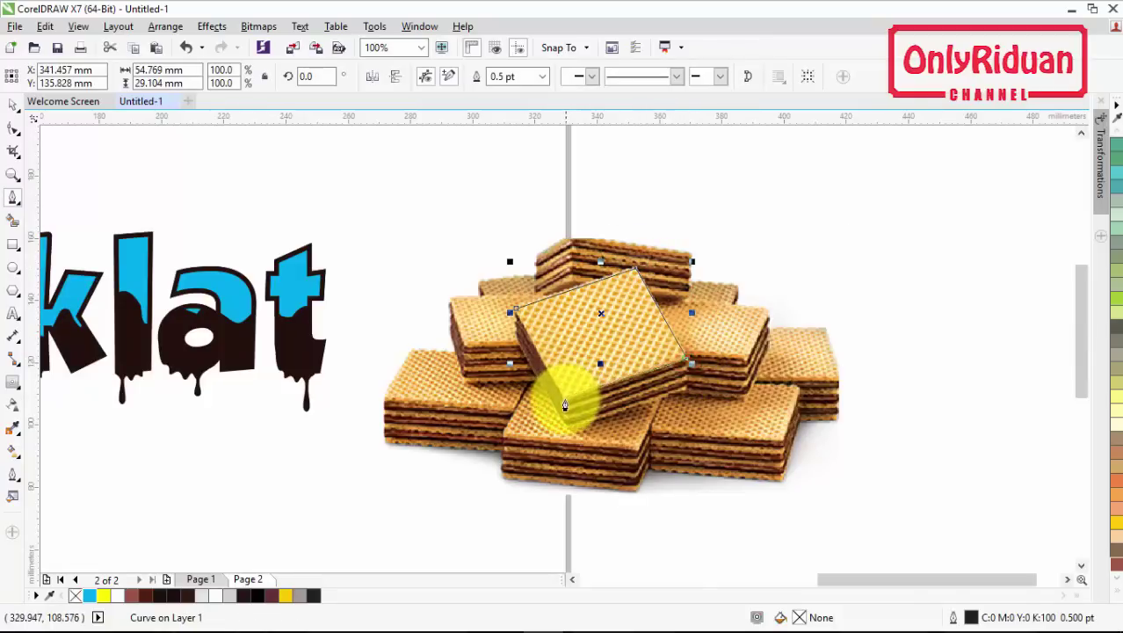
left_click(516, 310)
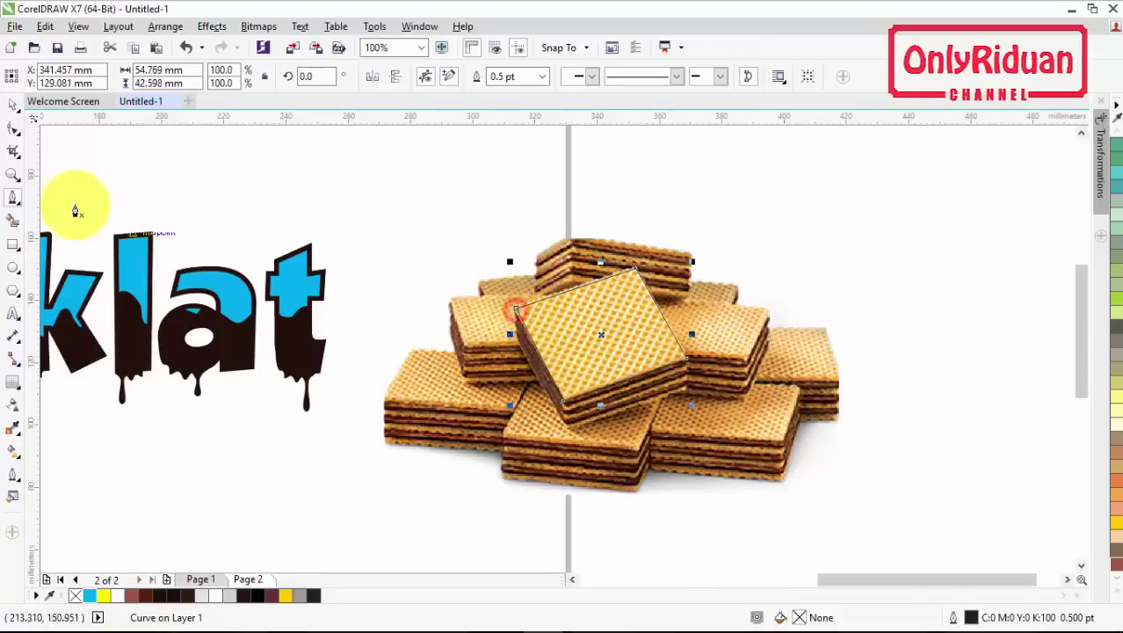
- Intersect the traced outline with the wafer photo and move the resulting wafer texture piece clear of the photo
left_click(14, 107)
left_click_drag(996, 539, 302, 160)
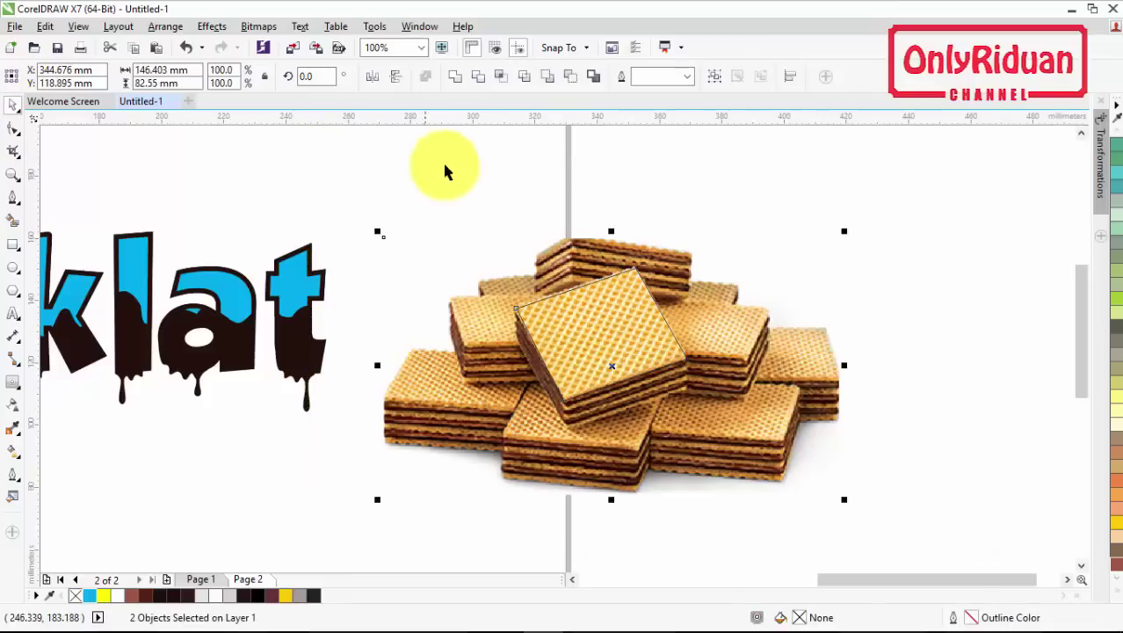
left_click(499, 77)
left_click_drag(603, 322, 432, 233)
- Delete the original wafer photo and the leftover traced outline
left_click(634, 366)
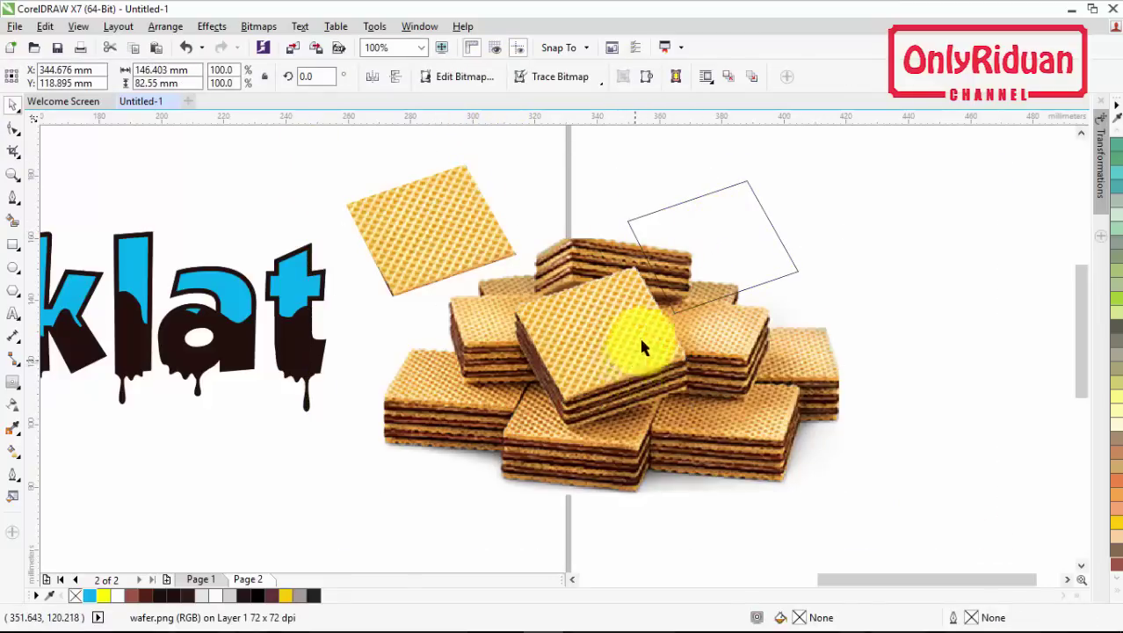
key("Delete")
left_click(688, 293)
key("Delete")
- Move the wafer texture piece into the cleared space and rotate it to 341.609° so its upper edge is level
left_click_drag(464, 244, 629, 290)
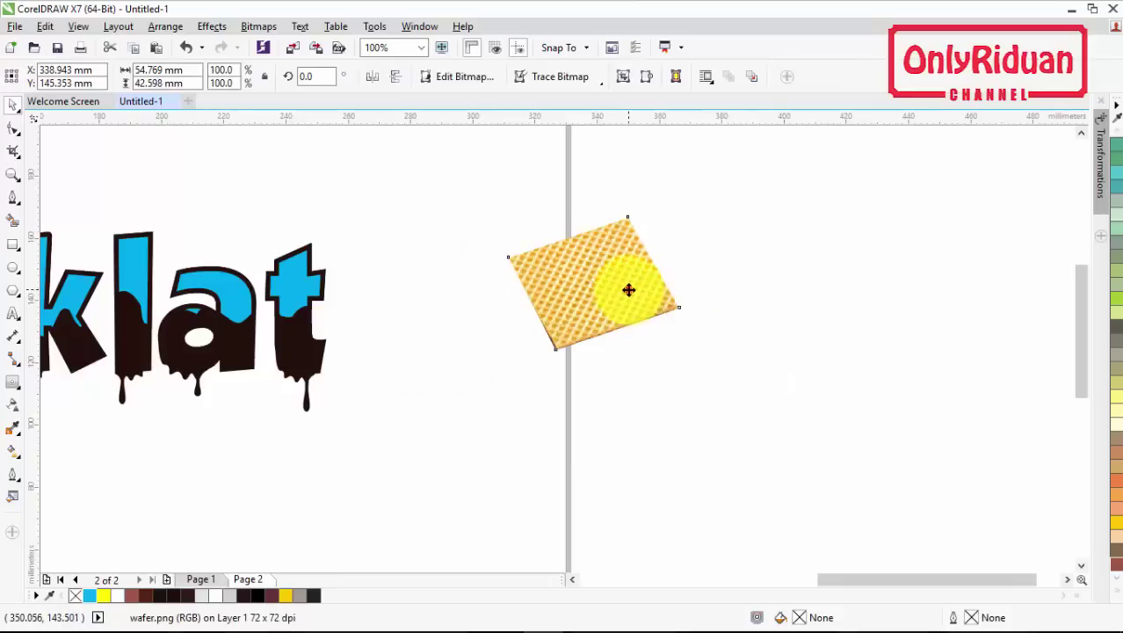
left_click(628, 290)
left_click_drag(689, 207, 717, 233)
scroll(717, 233, "down", 1)
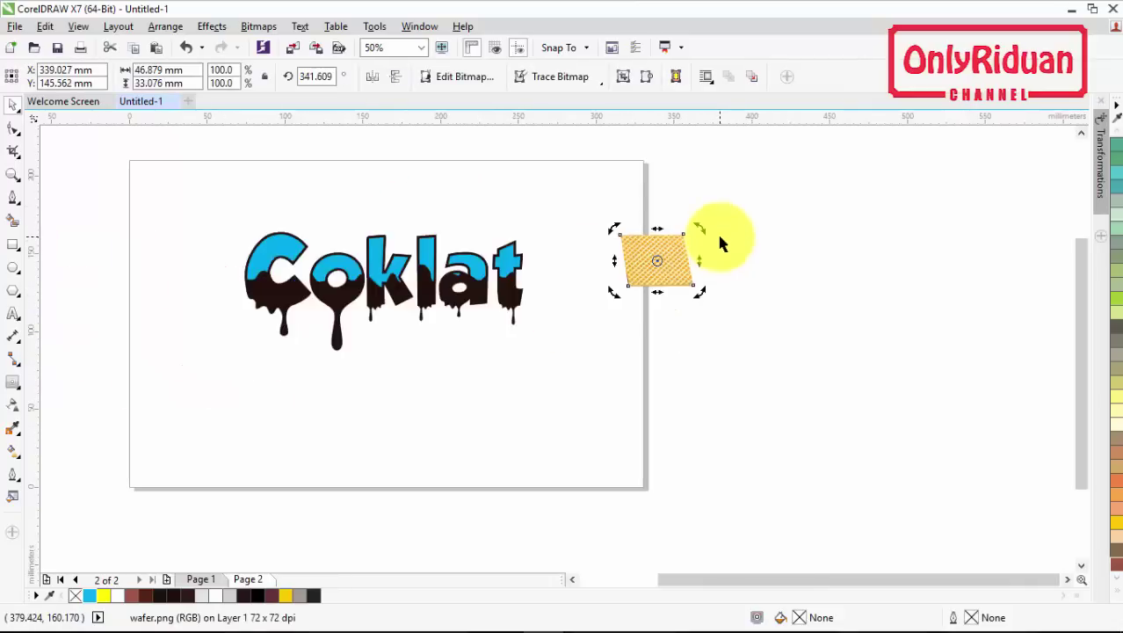
- Duplicate the wafer texture piece into six copies arranged in two rows of three beside the page
left_click(662, 282)
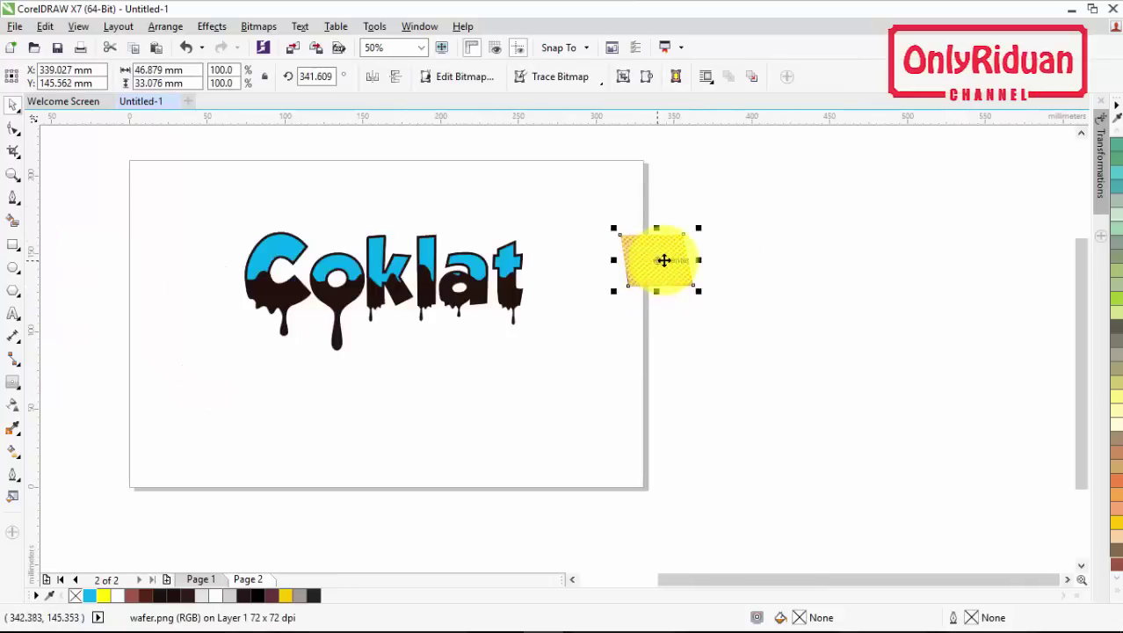
left_click_drag(663, 260, 822, 269)
left_click_drag(822, 270, 847, 343)
left_click(797, 438)
left_click(647, 275)
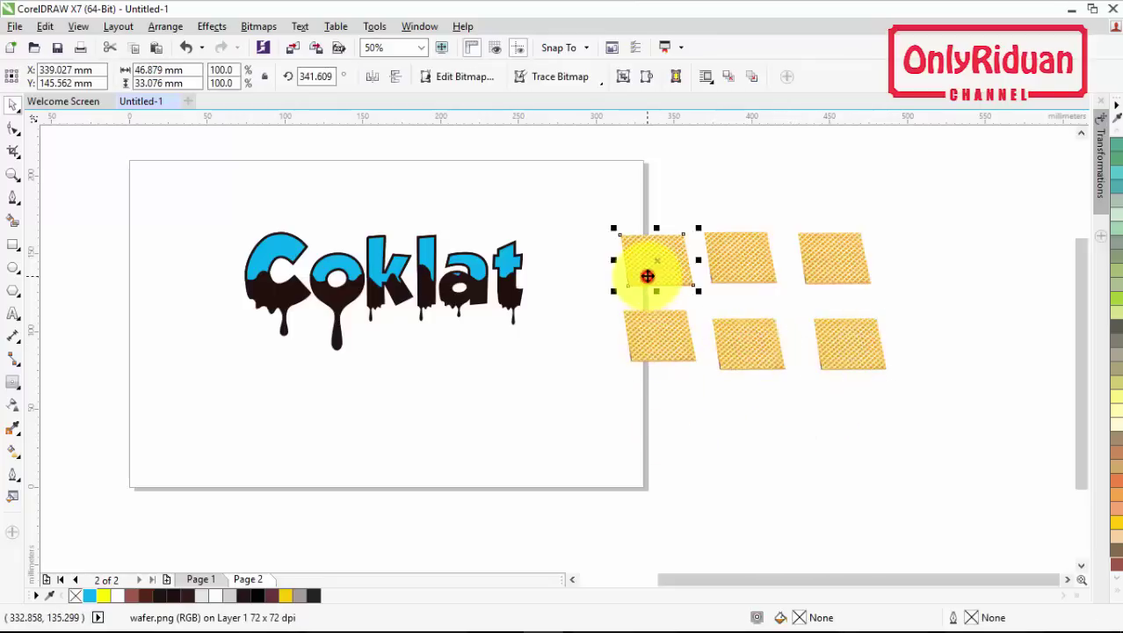
- Break the cyan letter tops apart into separate curves and check the individual letters
left_click(277, 253)
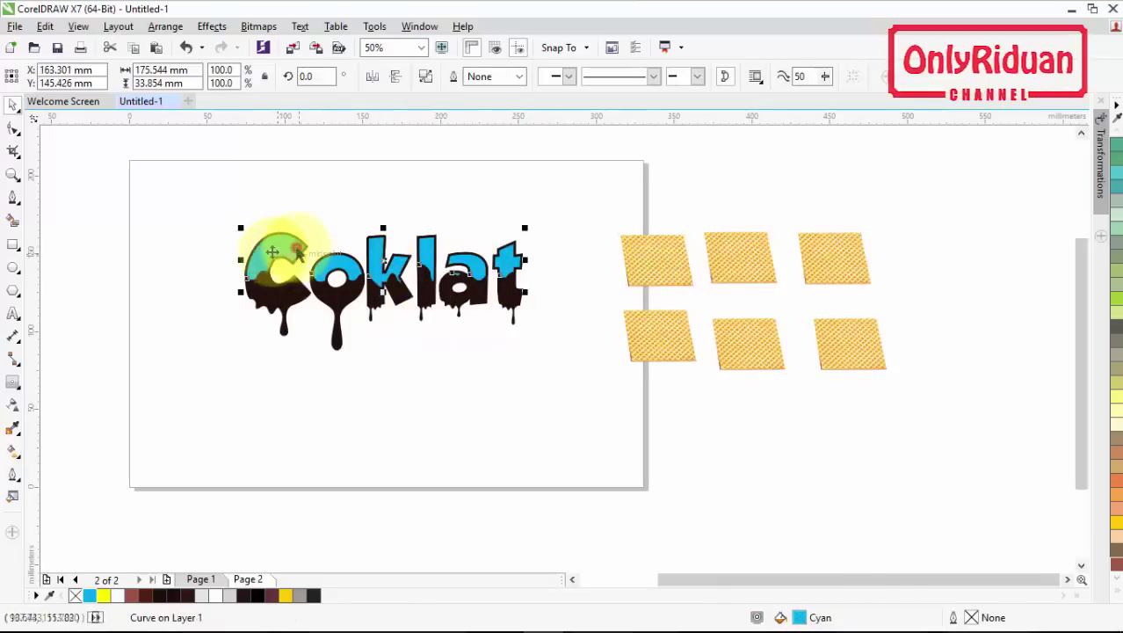
left_click(165, 26)
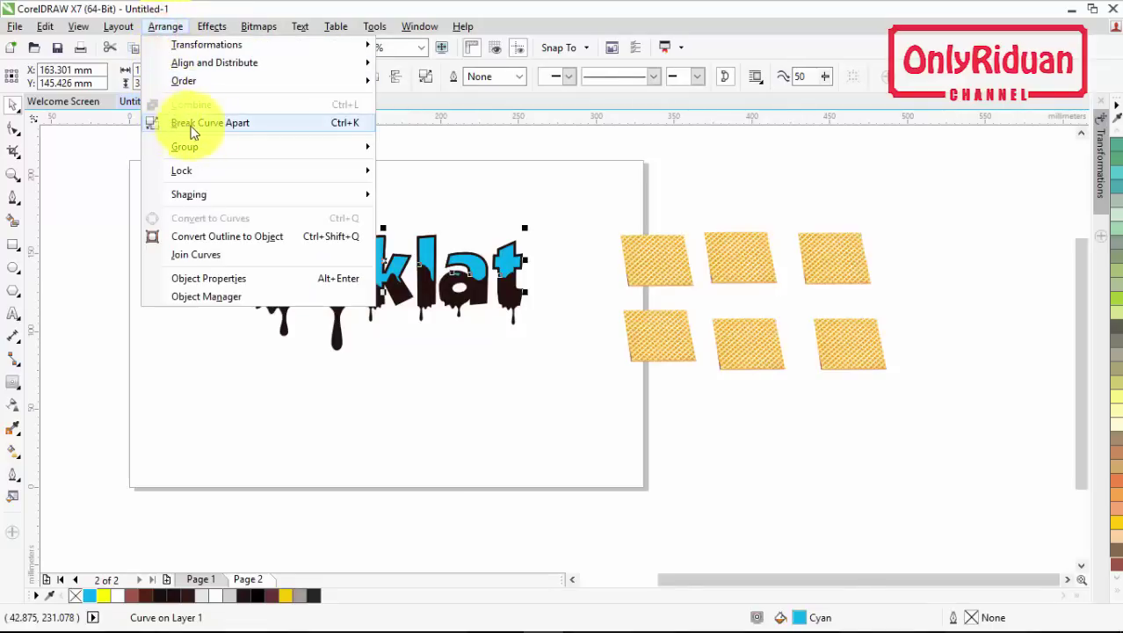
left_click(231, 123)
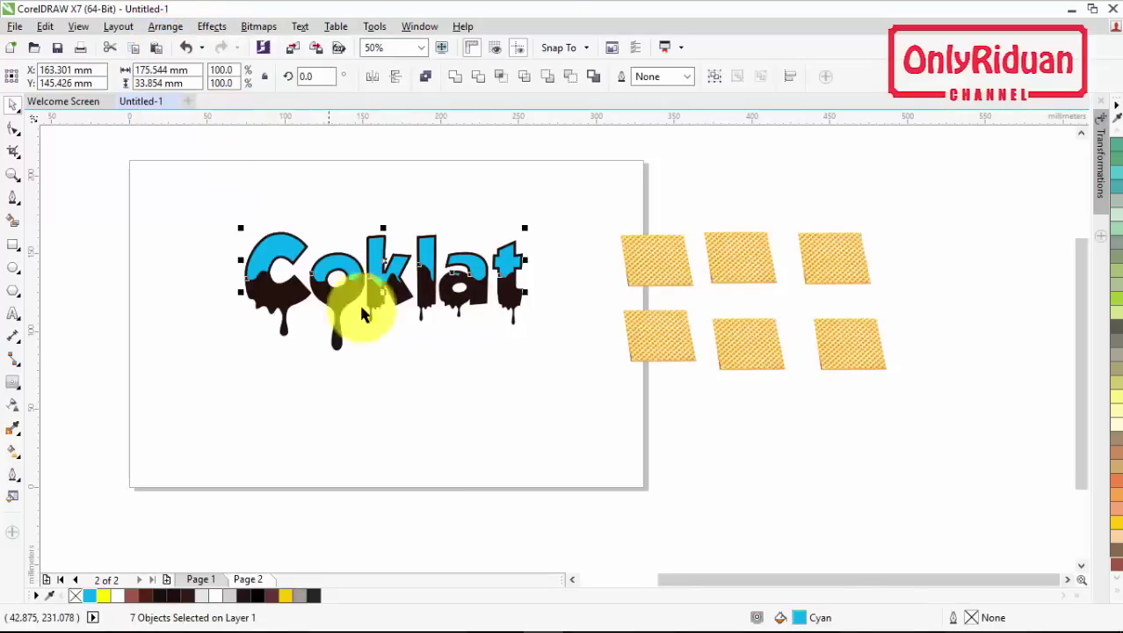
left_click(406, 380)
left_click(285, 256)
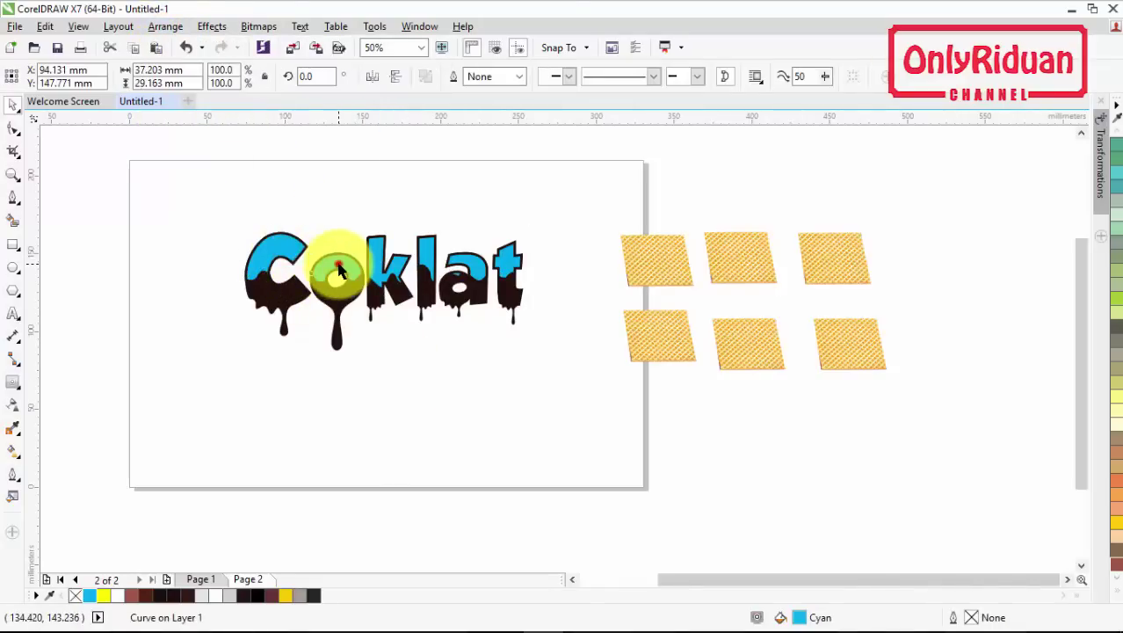
left_click(339, 269)
left_click(376, 251)
left_click(489, 361)
- Move the first wafer piece closer to the lettering and PowerClip it inside the cyan top of the letter C
left_click(642, 265)
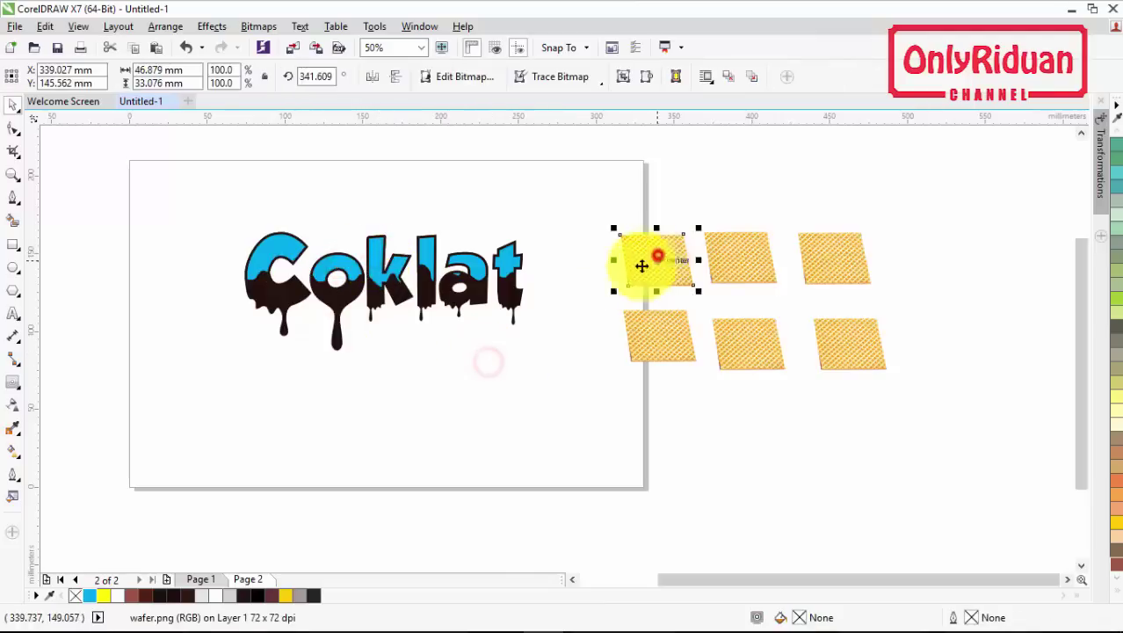
left_click_drag(641, 265, 609, 275)
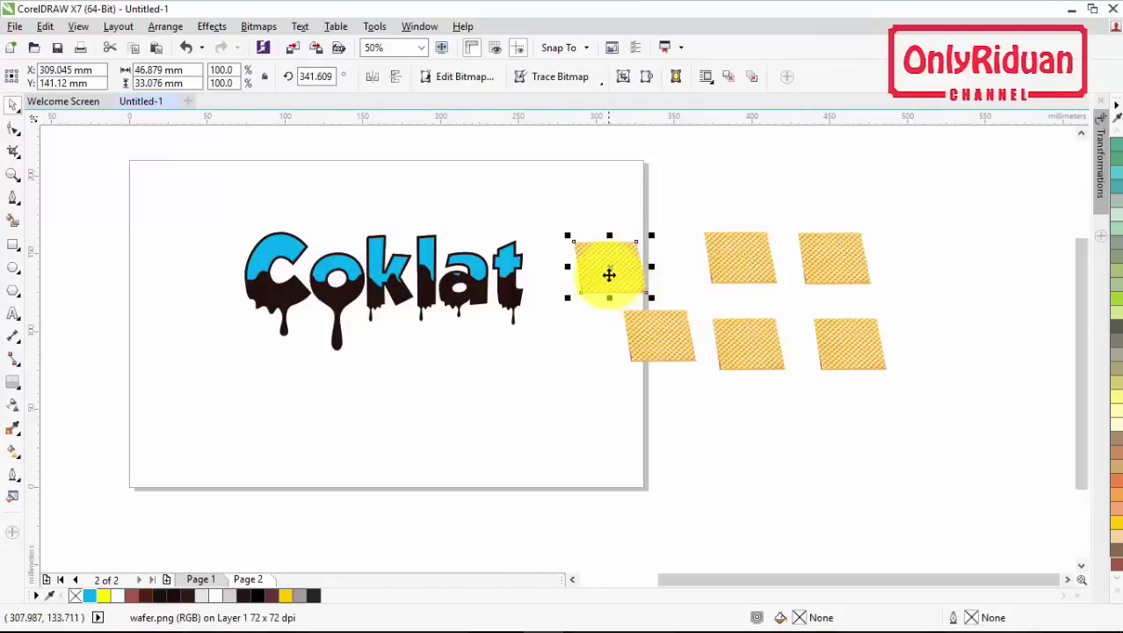
right_click(608, 266)
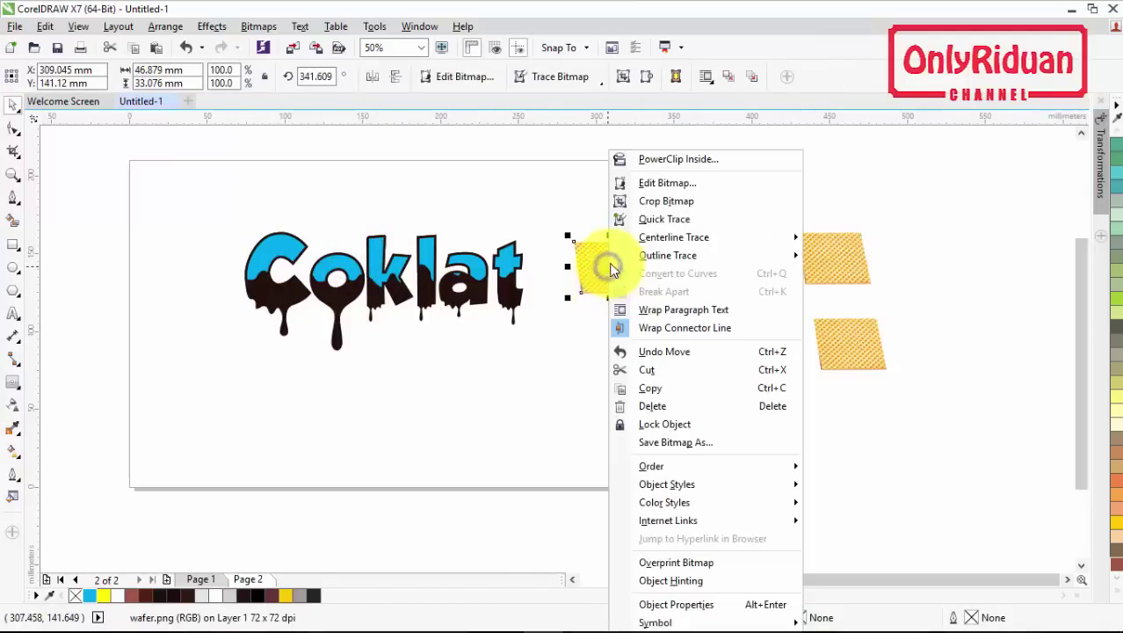
left_click(664, 160)
left_click(293, 251)
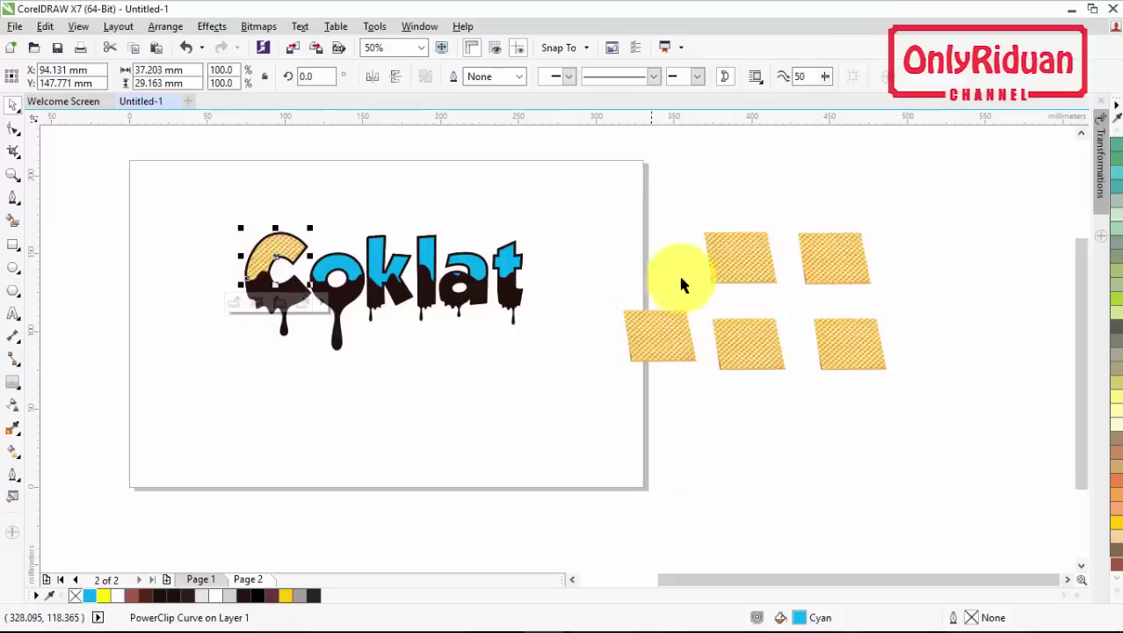
- PowerClip the next wafer piece of the upper row inside the cyan top of the letter o
left_click(724, 253)
right_click(731, 253)
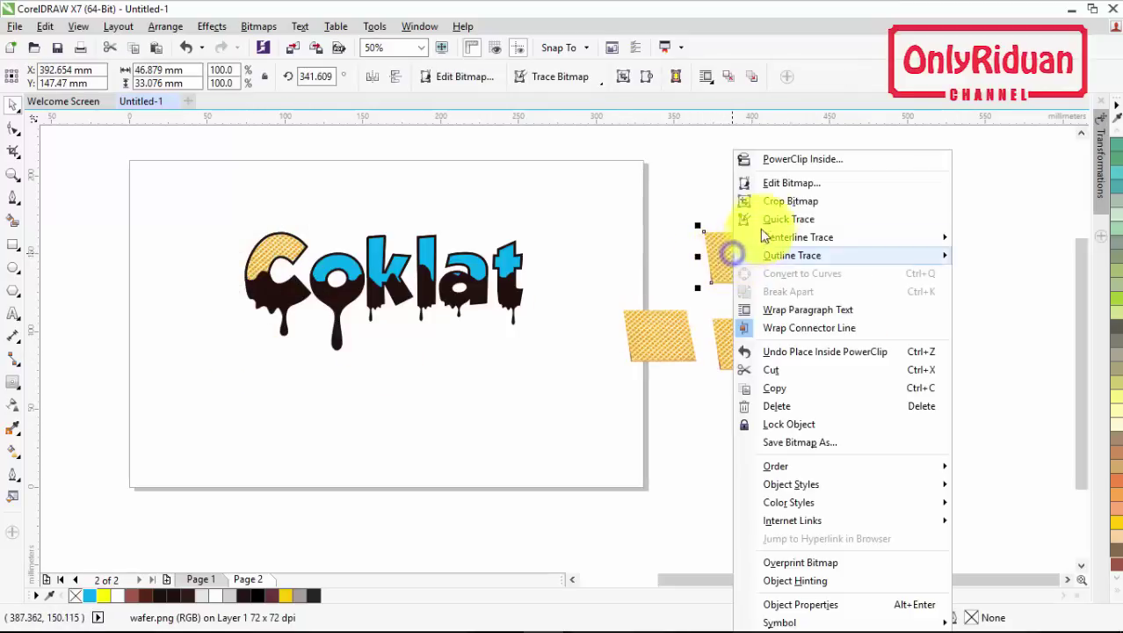
left_click(780, 164)
left_click(339, 255)
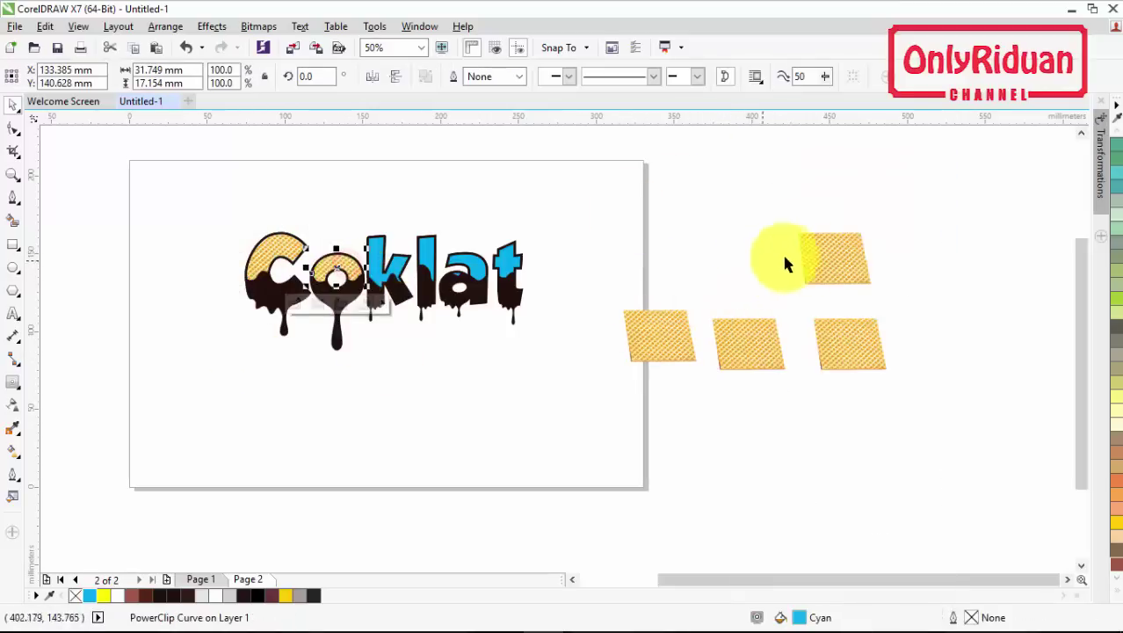
- Bring the last upper-row wafer piece nearer and PowerClip it inside the cyan top of the letter k
left_click_drag(832, 254, 642, 258)
right_click(644, 257)
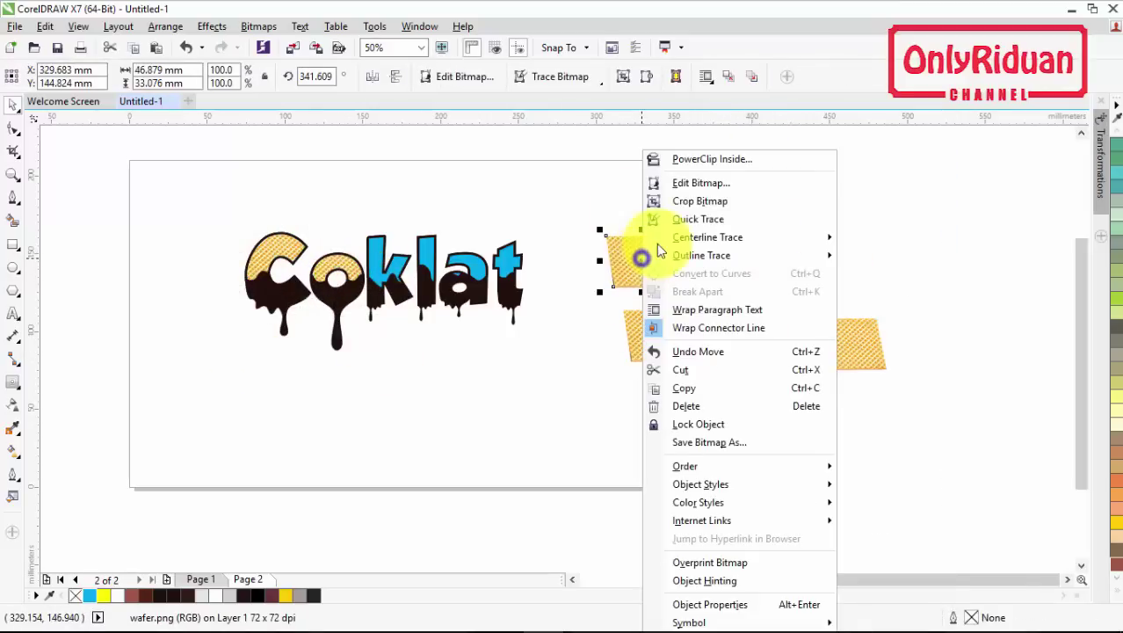
left_click(695, 159)
left_click(373, 255)
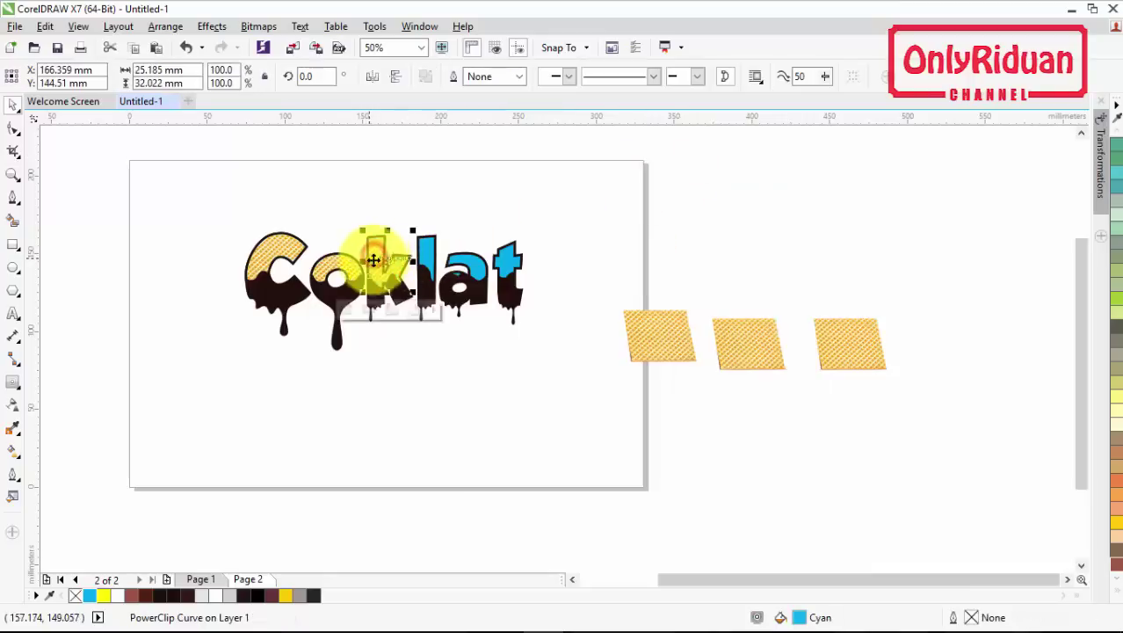
- Bring the first lower-row wafer piece nearer and PowerClip it inside the cyan top of the letter l
left_click_drag(653, 331, 609, 264)
right_click(608, 262)
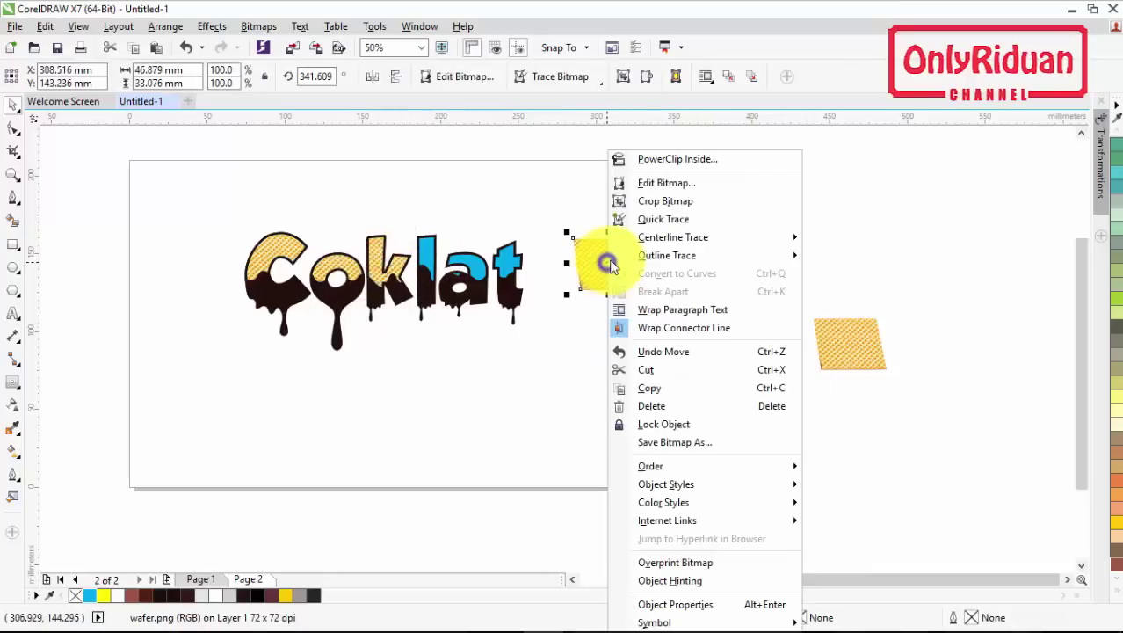
left_click(663, 160)
left_click(430, 247)
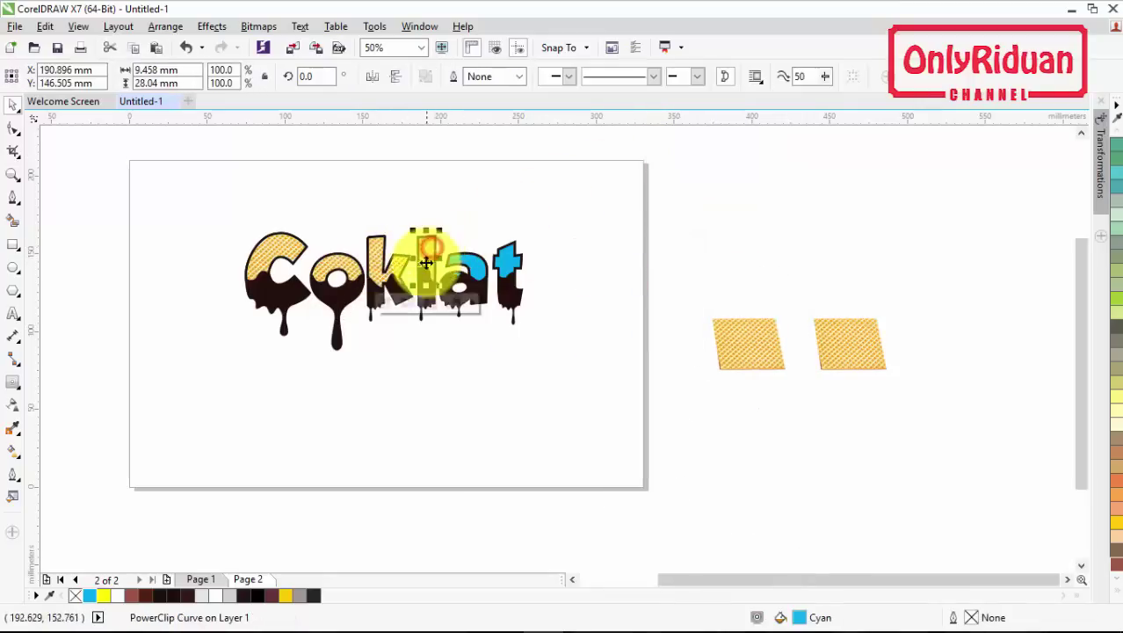
- Move the next lower-row wafer piece nearer and PowerClip it inside the cyan top of the letter a
left_click_drag(743, 347, 579, 289)
right_click(579, 289)
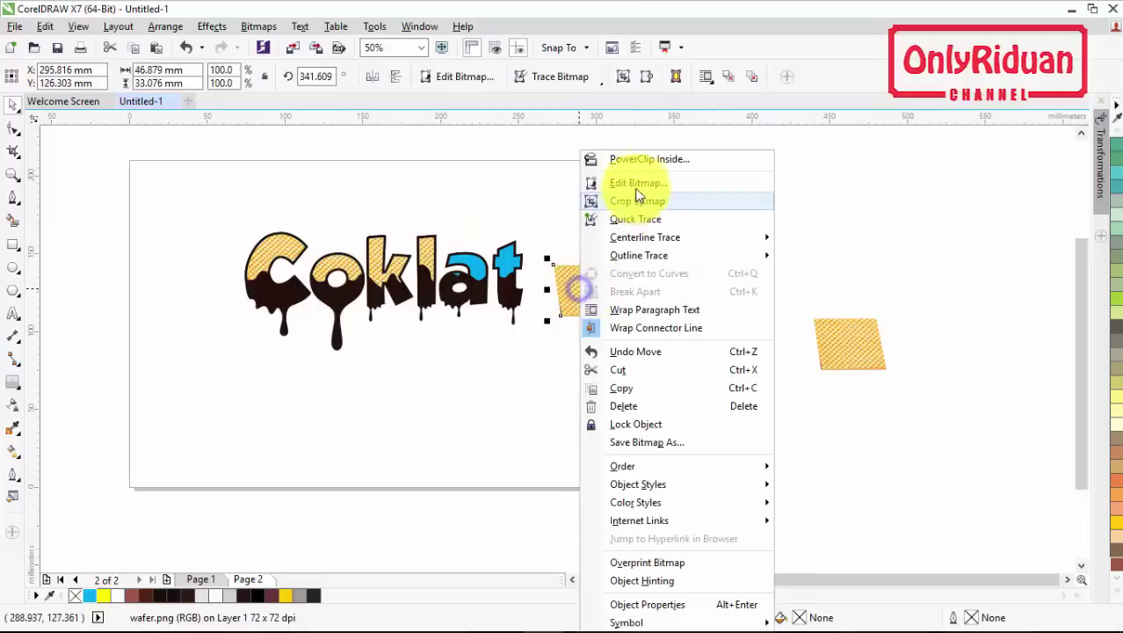
left_click(639, 158)
left_click(483, 271)
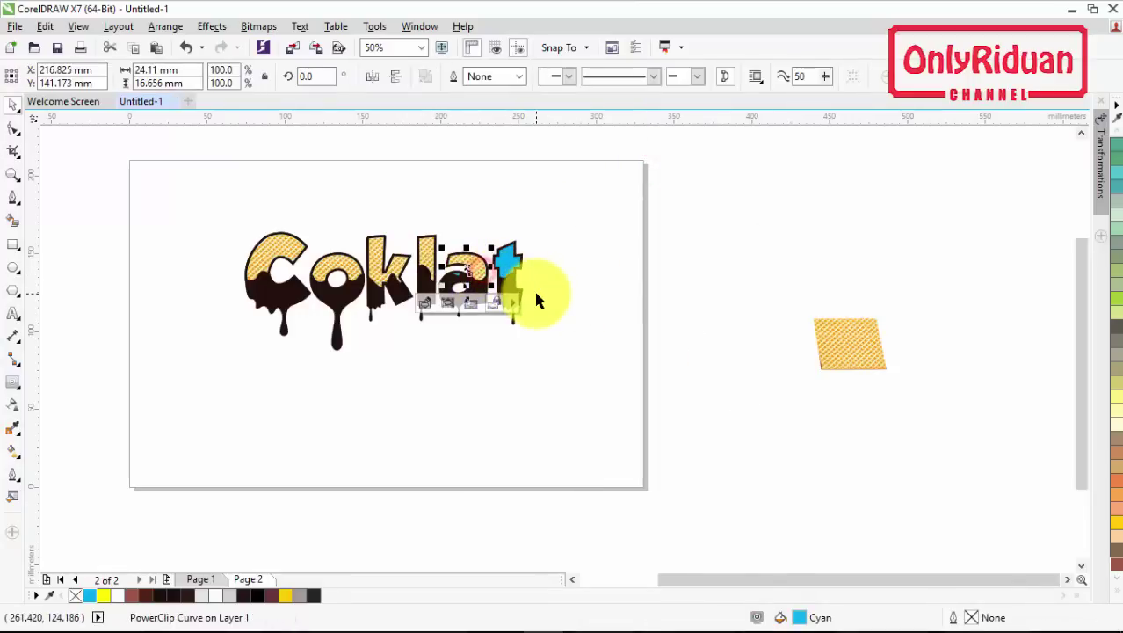
- Duplicate the remaining wafer piece beside the lettering and PowerClip the copy inside the small leftover cyan part of the letter a
scroll(468, 274, "up", 2)
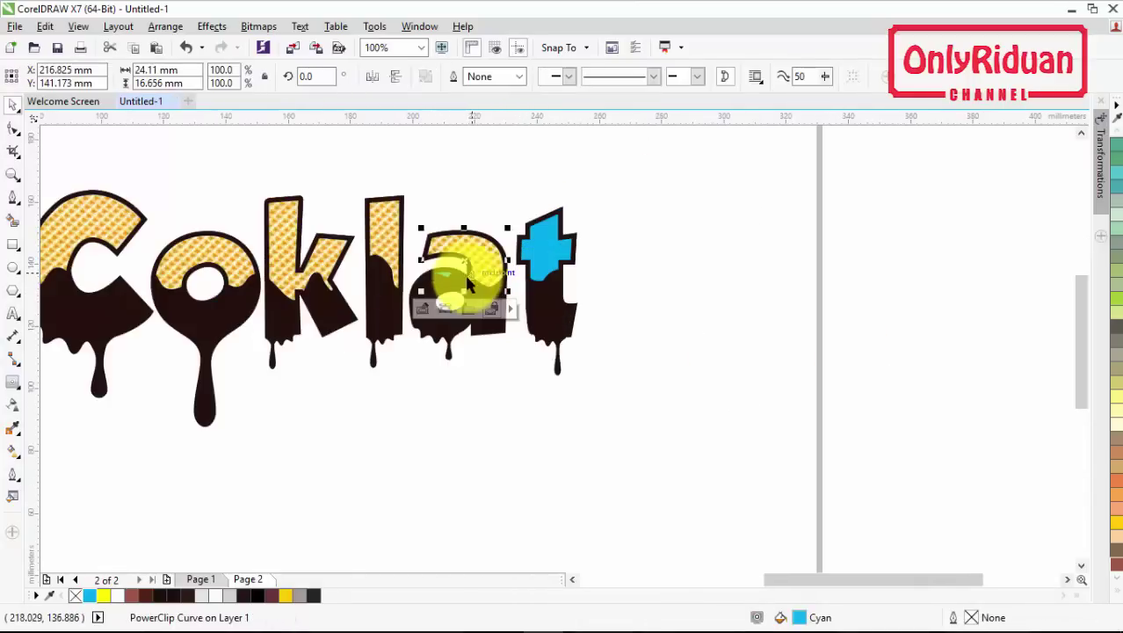
left_click(449, 281)
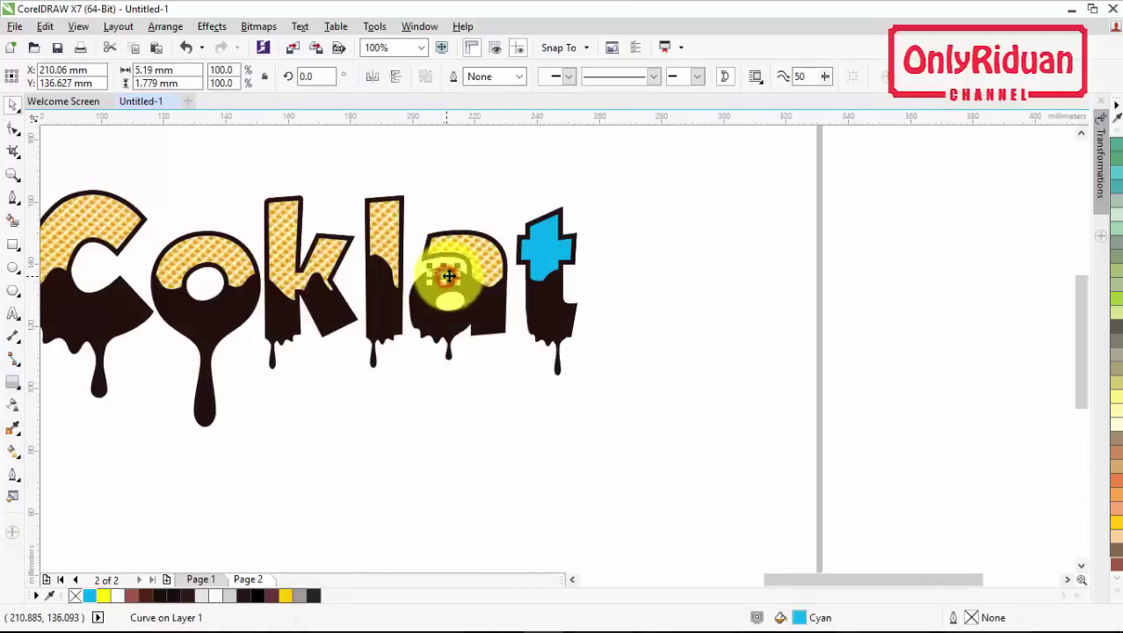
scroll(496, 299, "down", 2)
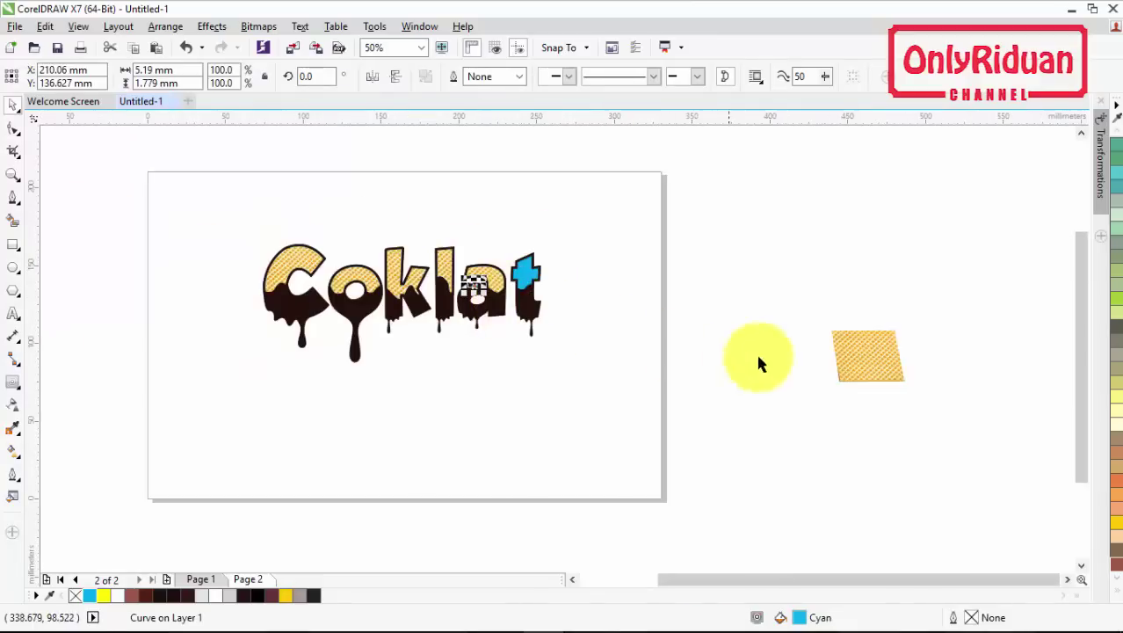
left_click(892, 362)
left_click_drag(897, 363, 650, 300)
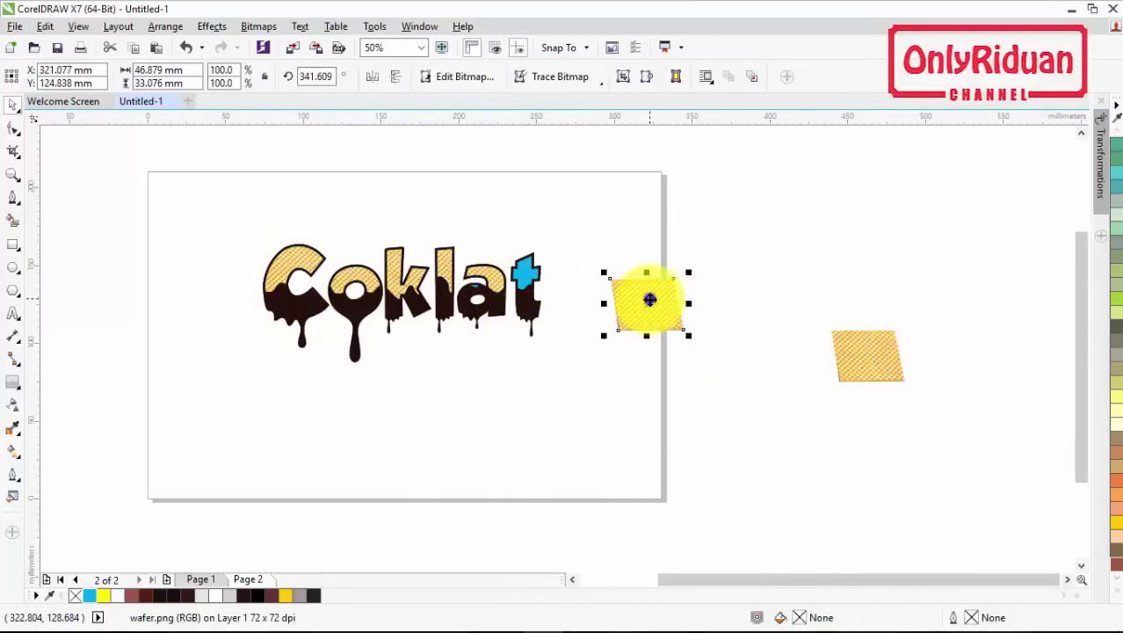
right_click(649, 300)
left_click(693, 160)
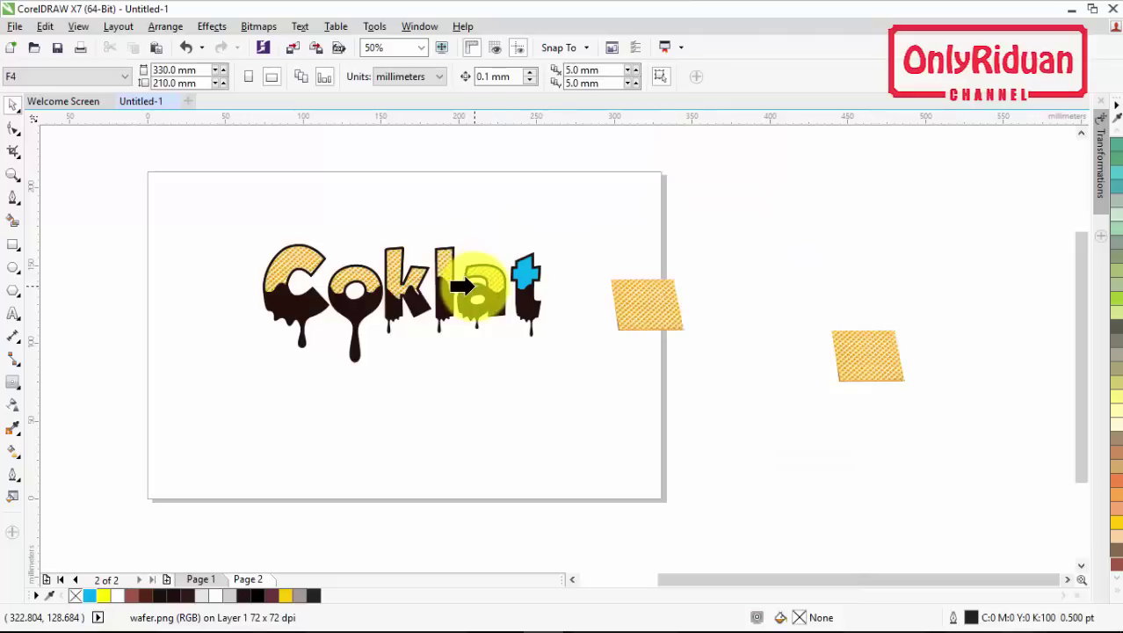
left_click(461, 285)
- Bring the last wafer piece nearer and PowerClip it inside the cyan top of the letter t
left_click_drag(863, 356, 699, 308)
right_click(700, 309)
left_click(738, 158)
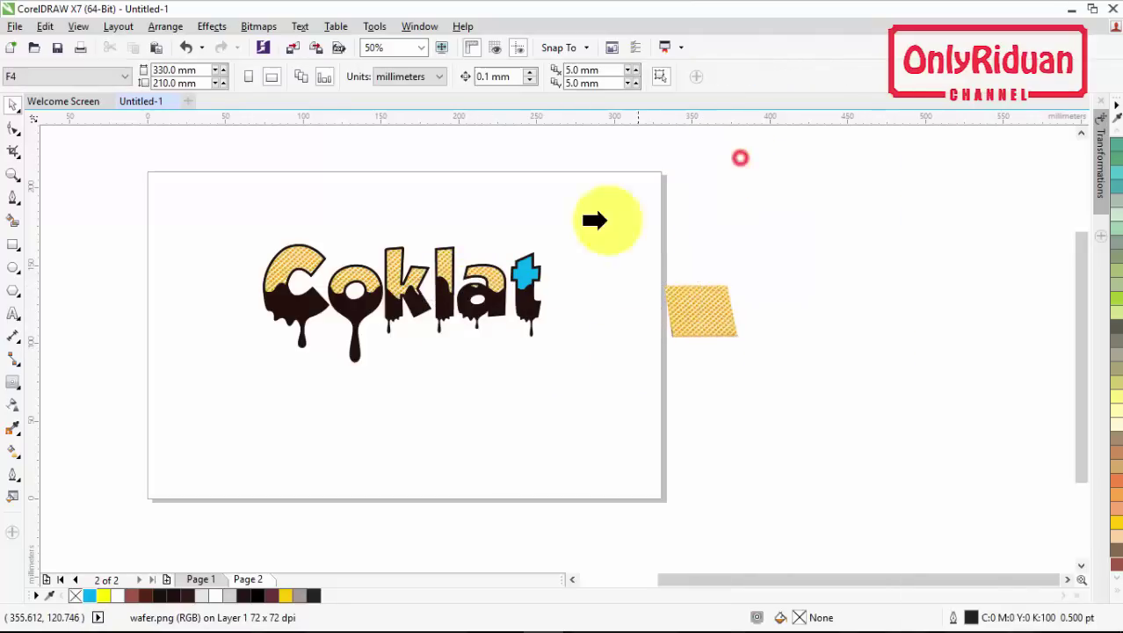
left_click(522, 275)
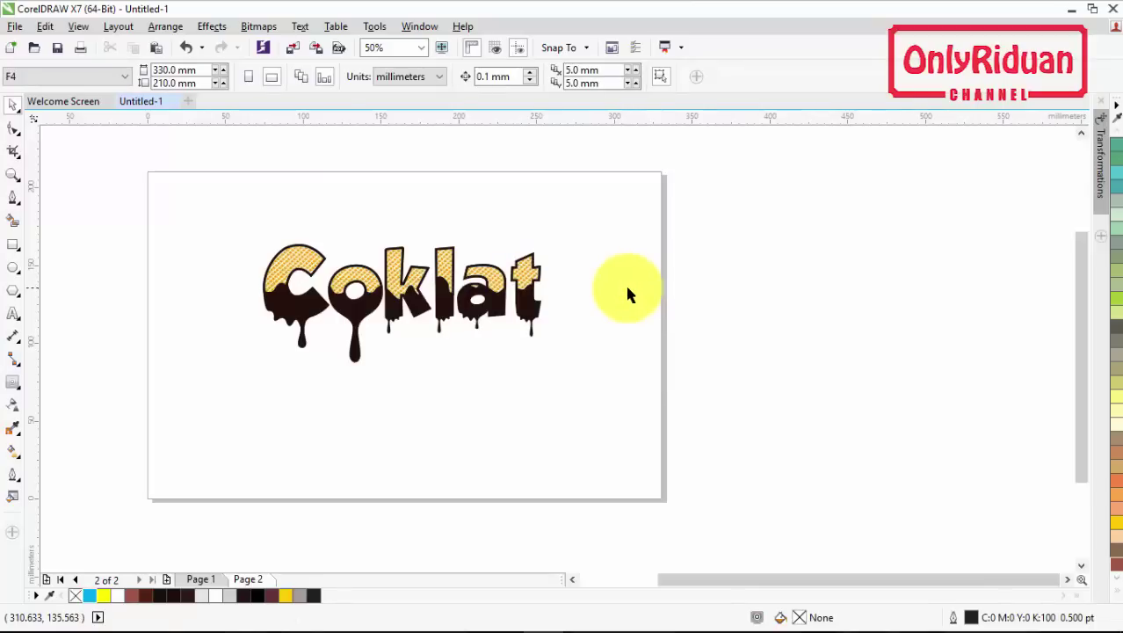
- Examine the glossy highlights on the dripping chocolate of the finished lettering on Page 1
left_click(202, 582)
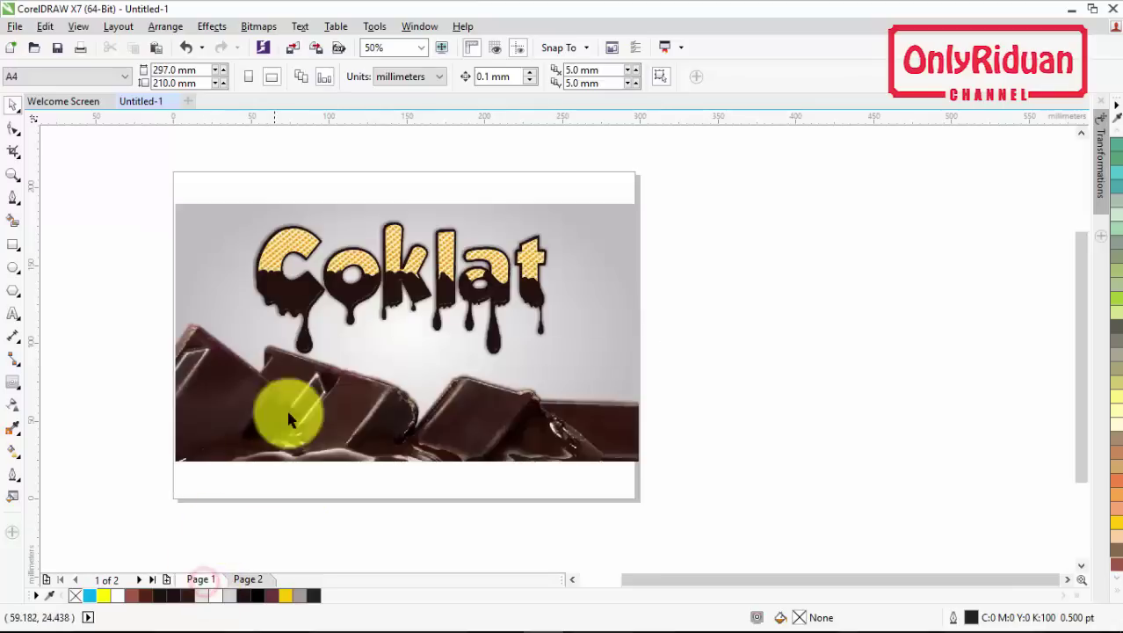
scroll(300, 294, "up", 3)
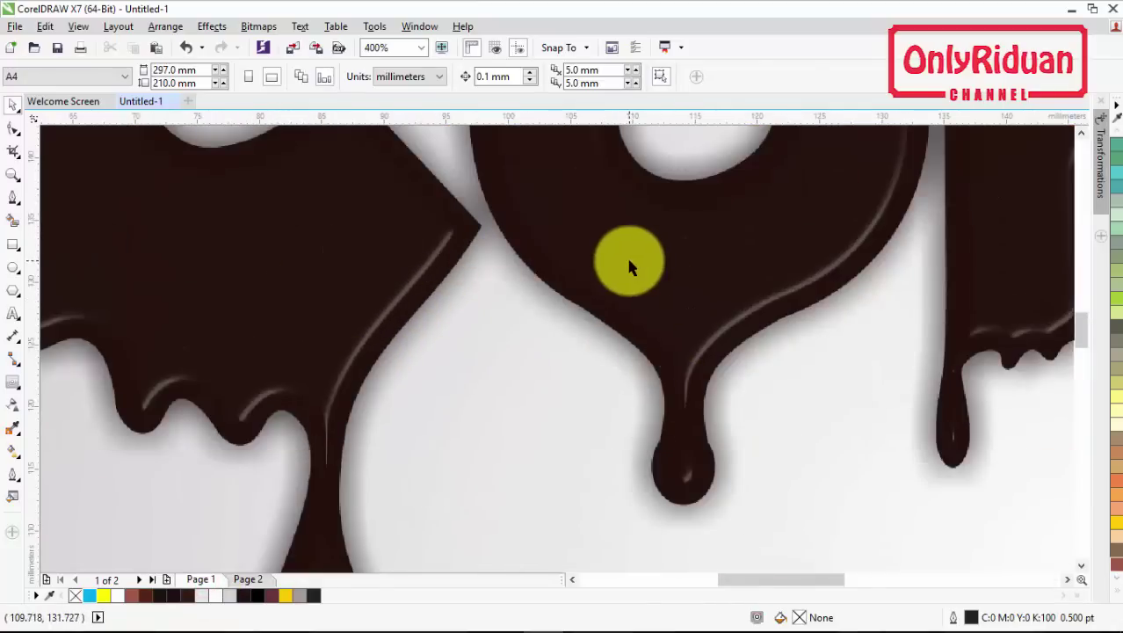
scroll(628, 264, "down", 1)
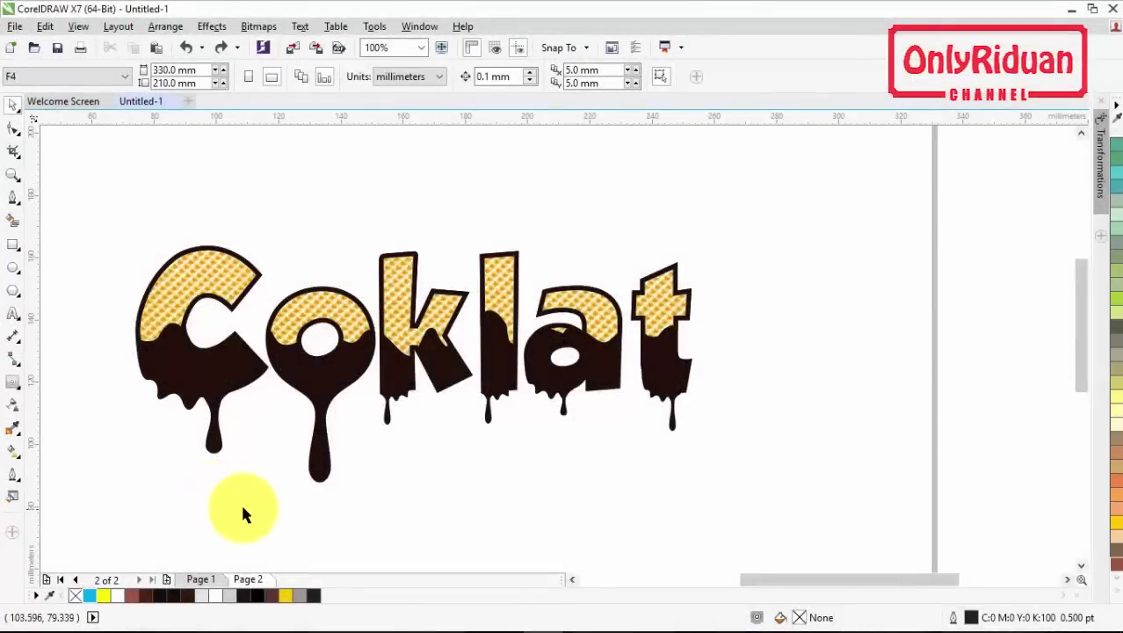
- Convert the dark chocolate lettering on Page 2 to a 300 dpi CMYK bitmap with anti-aliasing and a transparent background
left_click(325, 439)
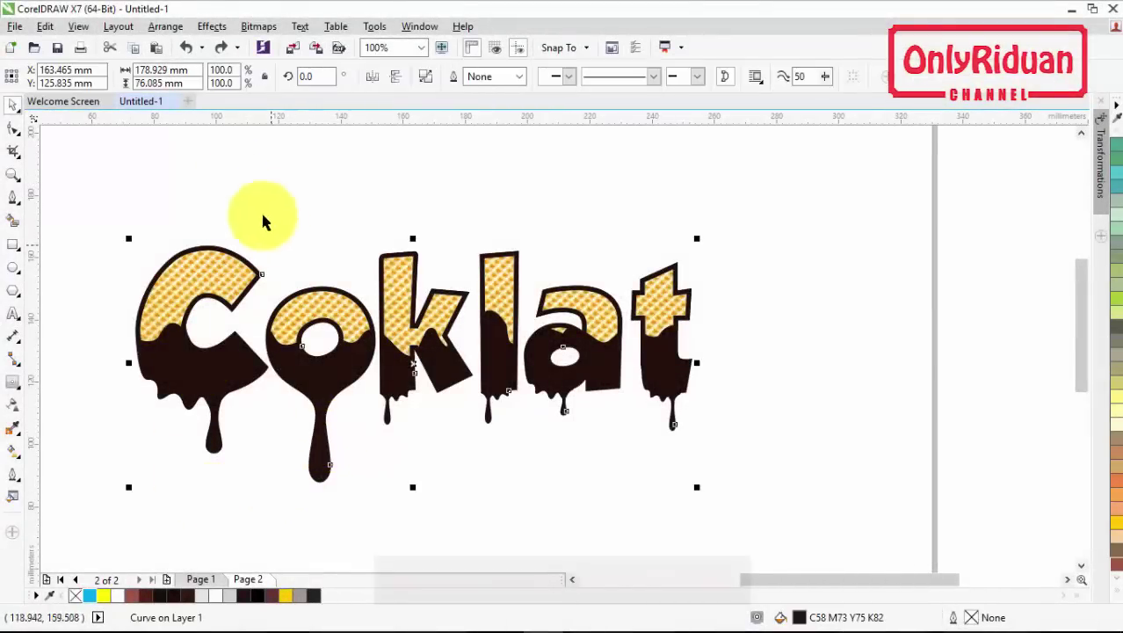
left_click(260, 27)
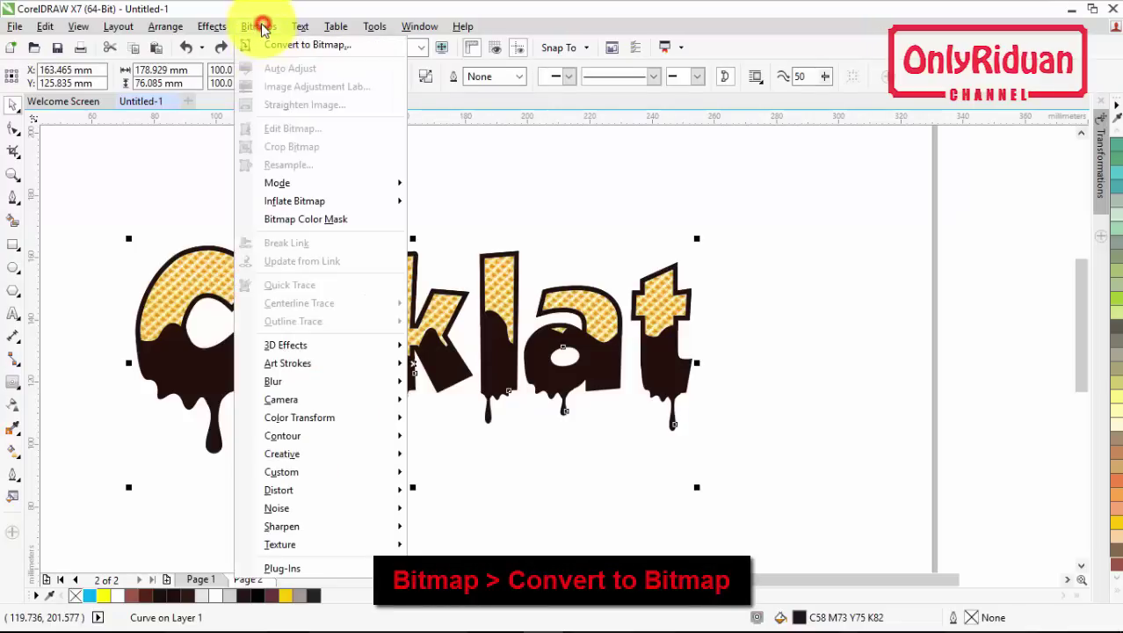
left_click(281, 42)
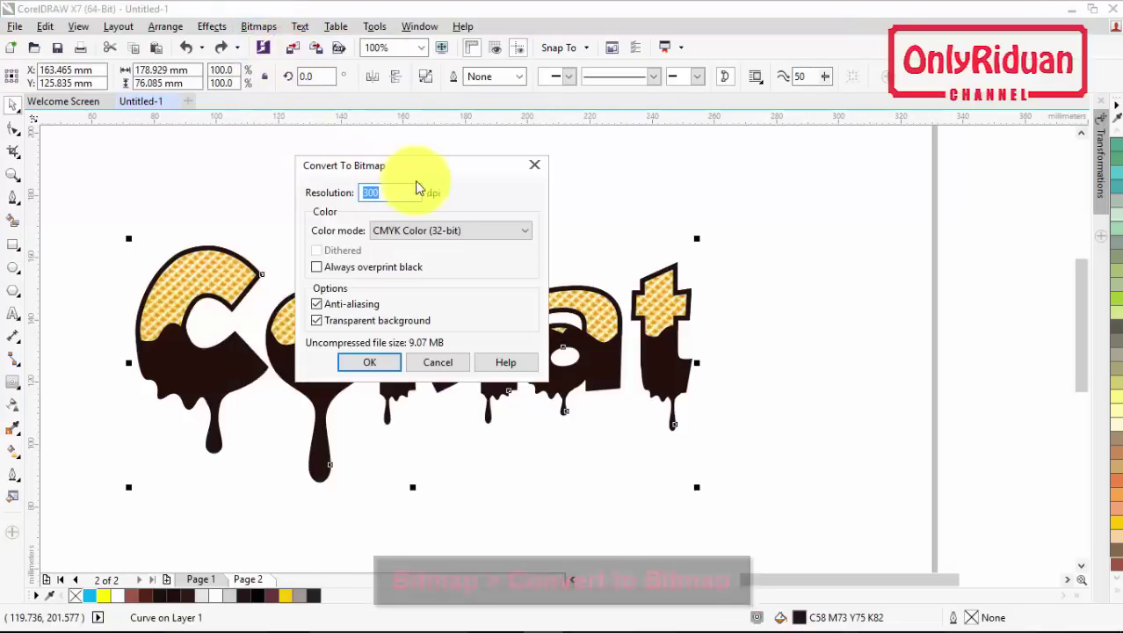
left_click_drag(426, 163, 678, 163)
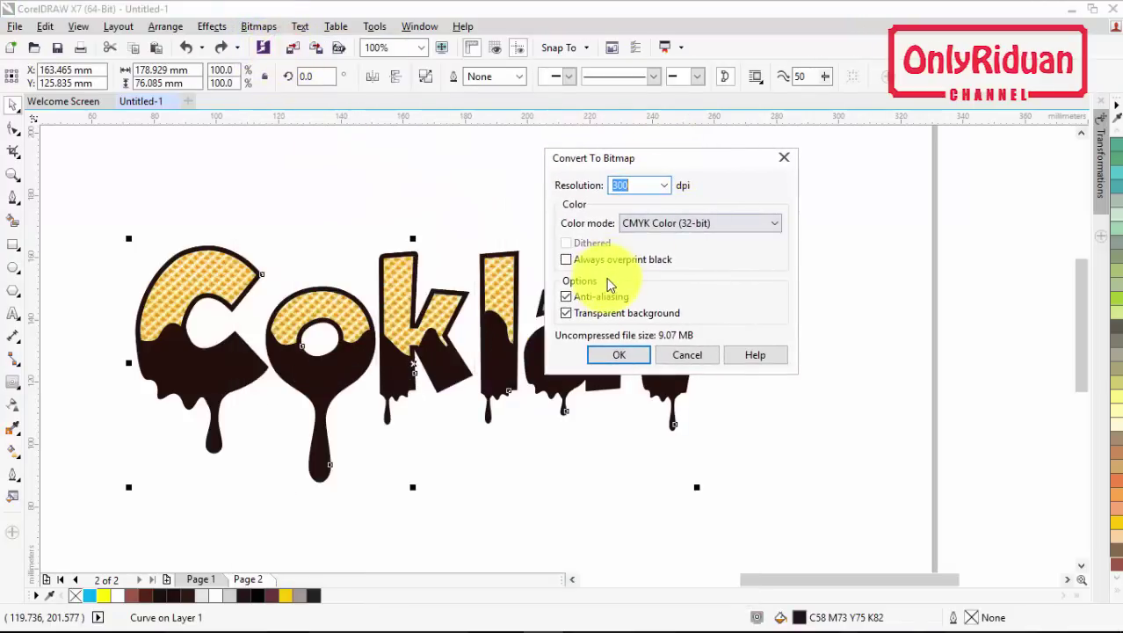
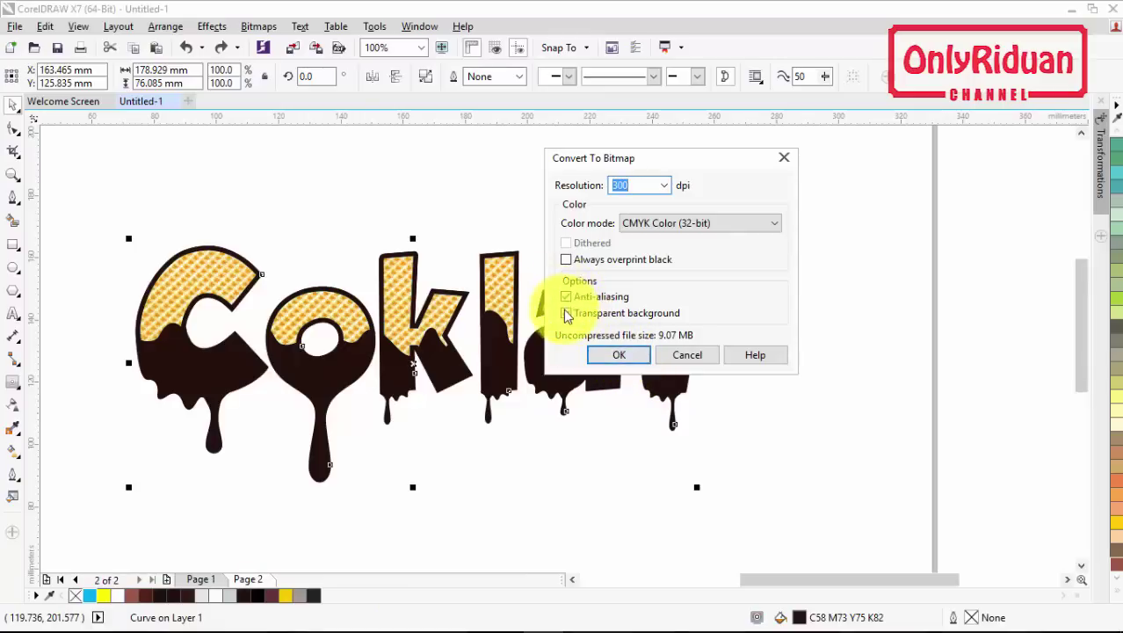
left_click(616, 360)
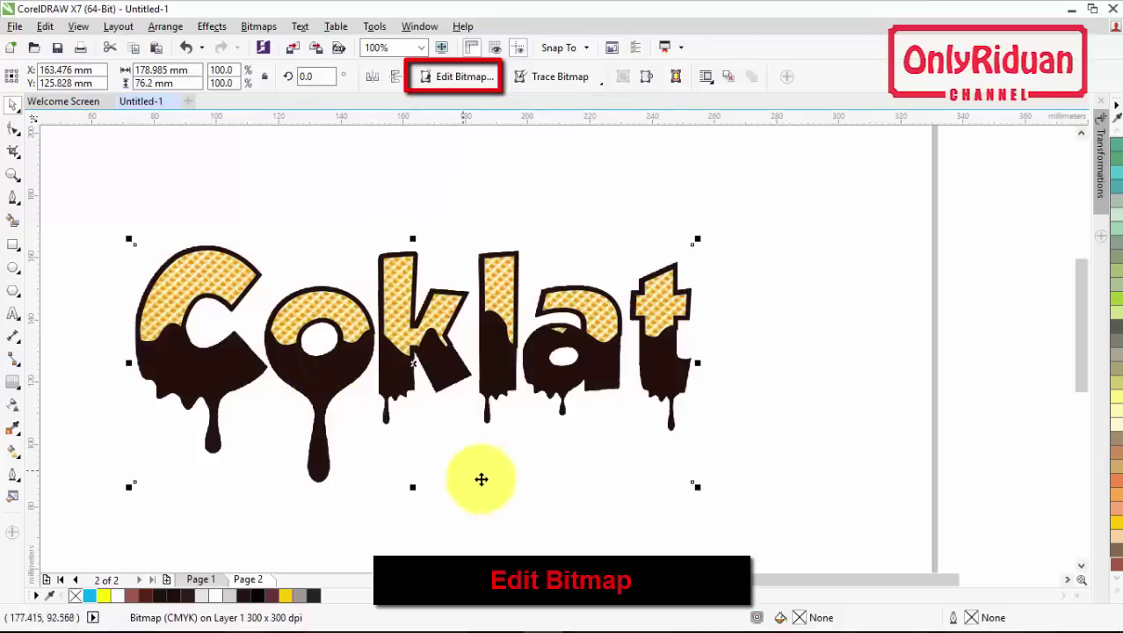
- Open the chocolate lettering bitmap for editing in Corel PHOTO-PAINT and start the Plastic texture effect on it
left_click(779, 418)
left_click(303, 380)
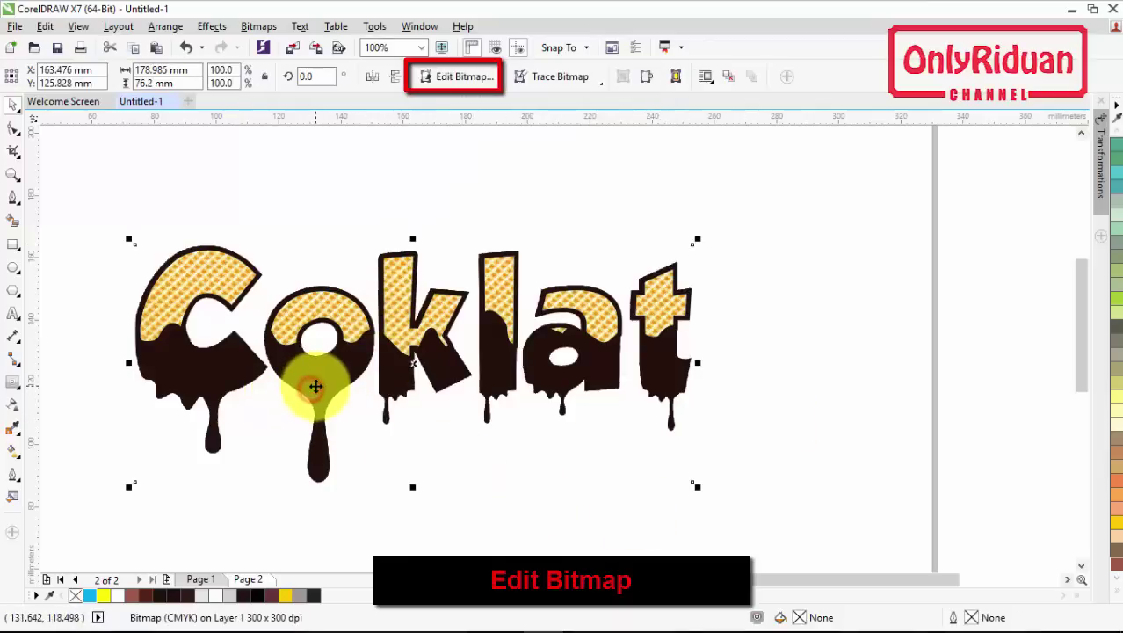
left_click(464, 77)
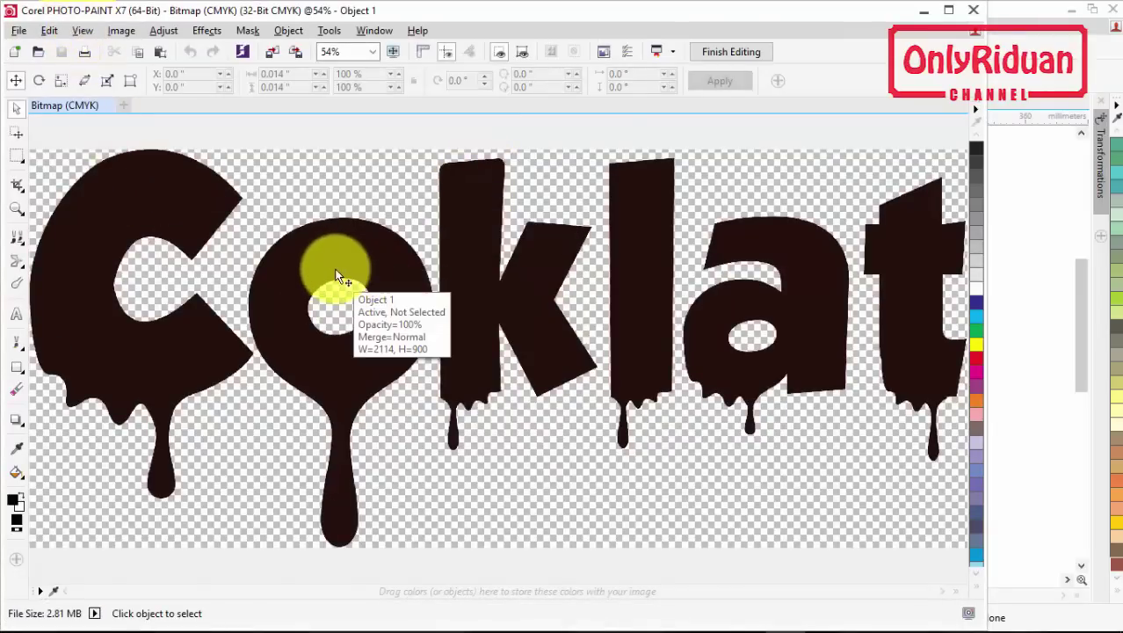
left_click(207, 30)
mouse_move(249, 275)
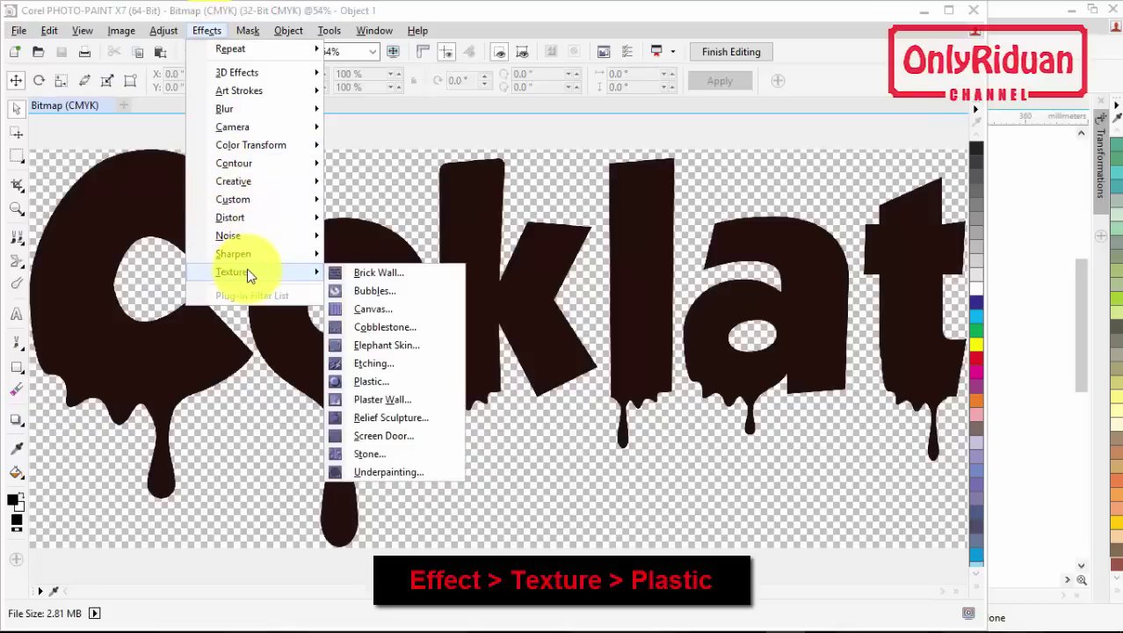
left_click(370, 384)
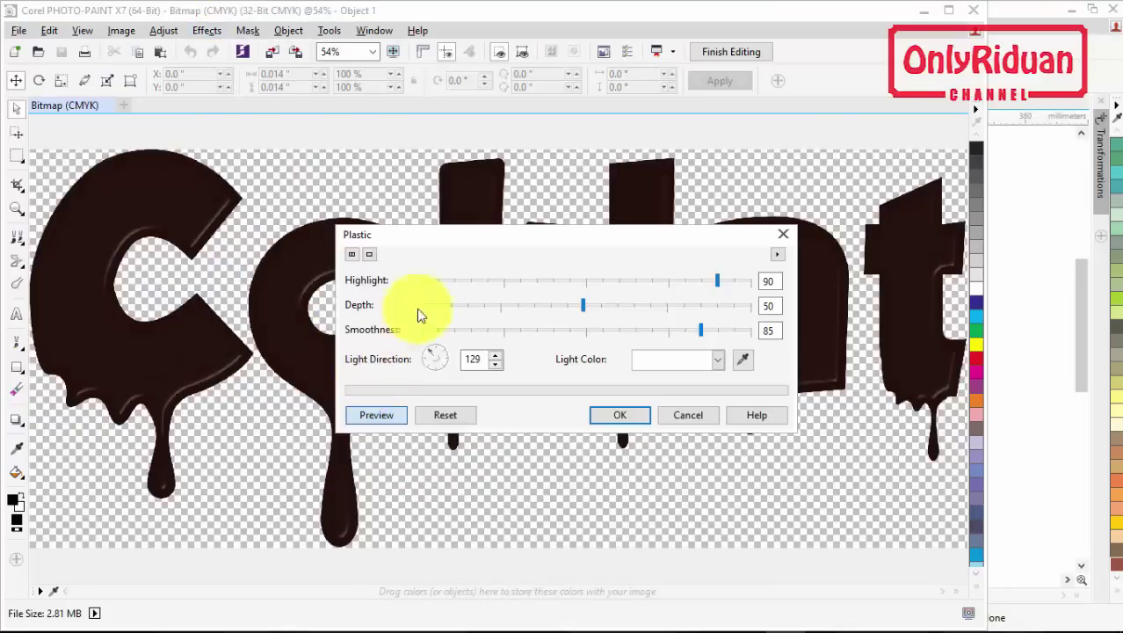
- Apply the Plastic effect with smoothness 90, light direction 131 and white light, and save the edited bitmap back to CorelDRAW
left_click_drag(442, 239, 598, 225)
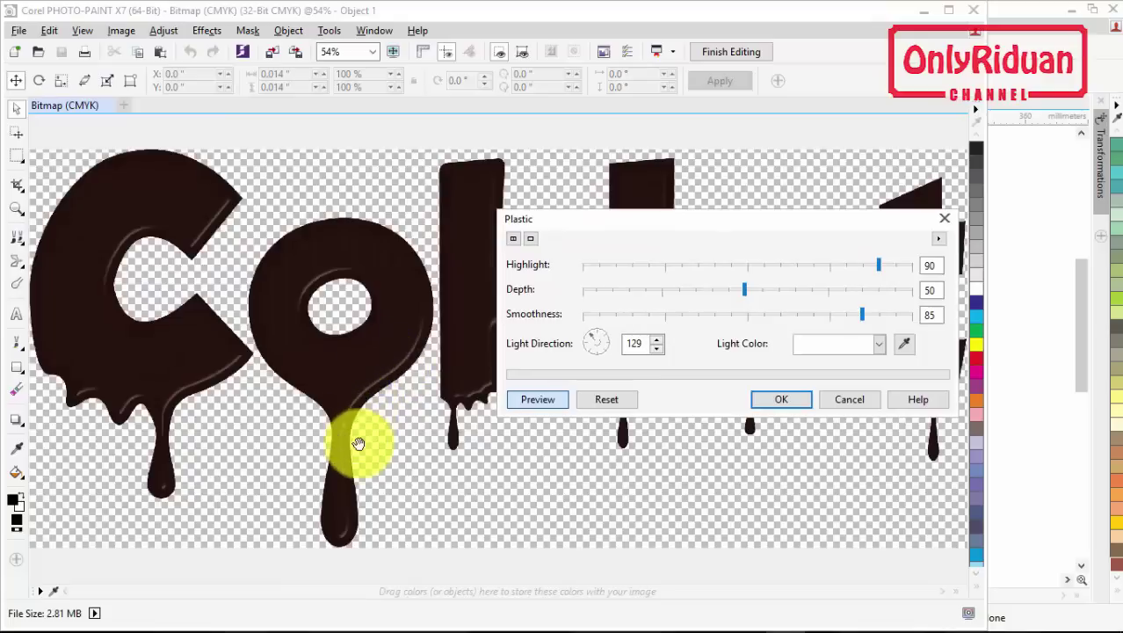
left_click_drag(665, 231, 333, 243)
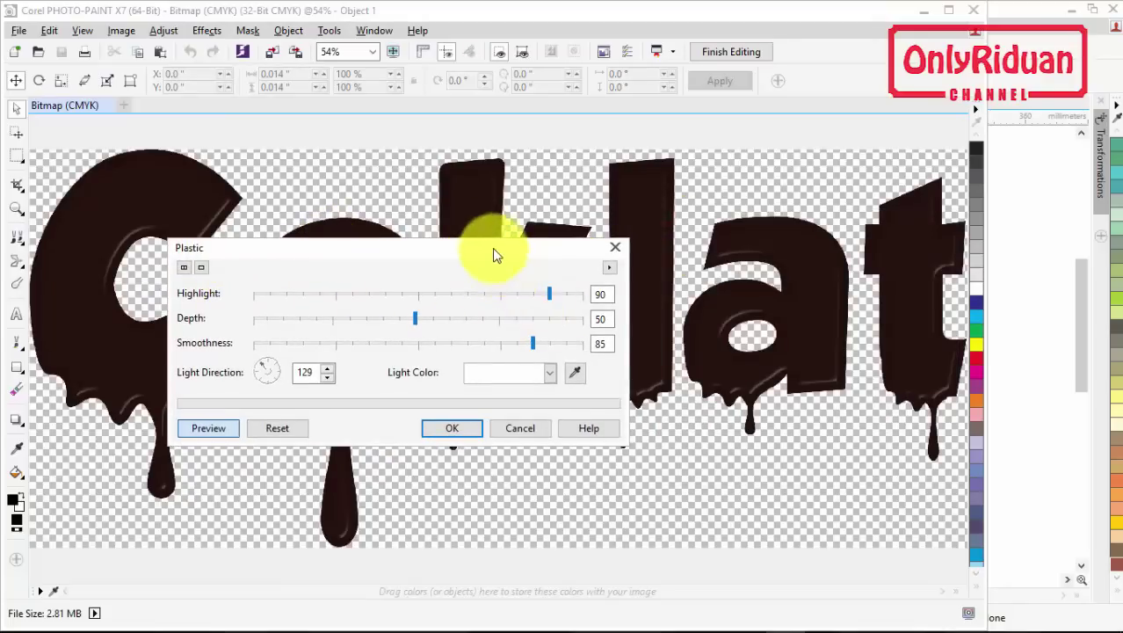
left_click_drag(493, 248, 642, 324)
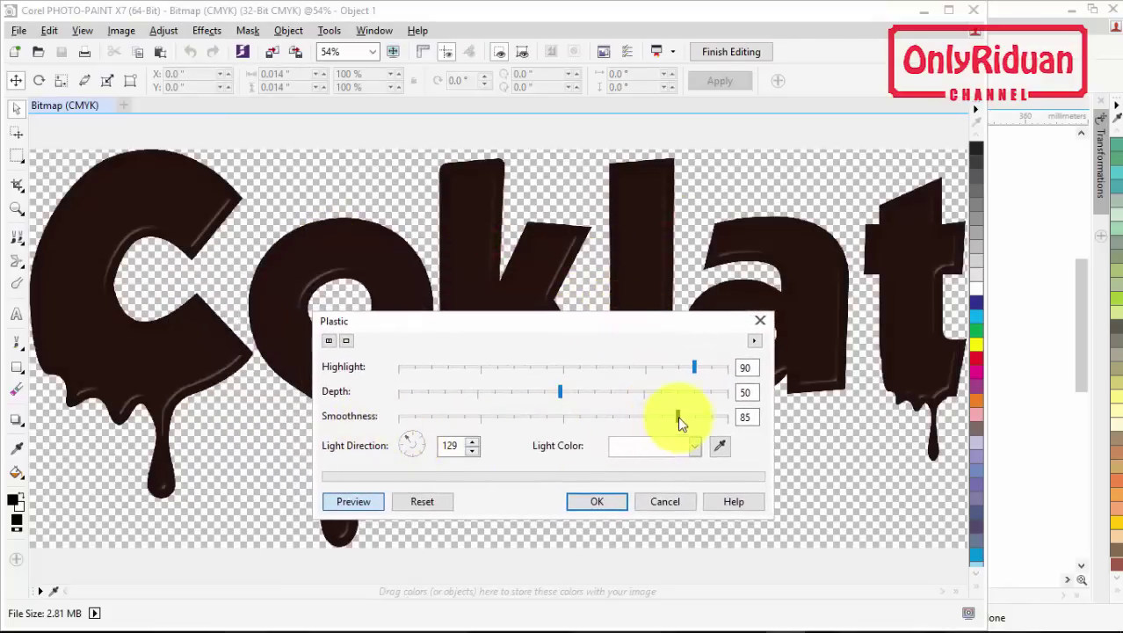
left_click(678, 416)
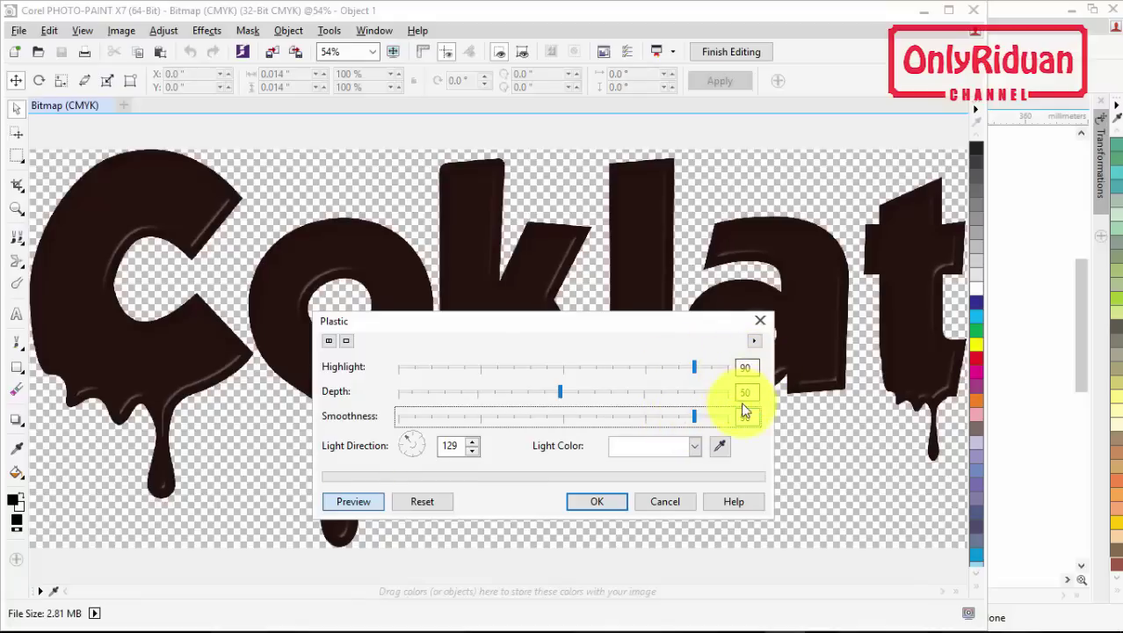
left_click(694, 447)
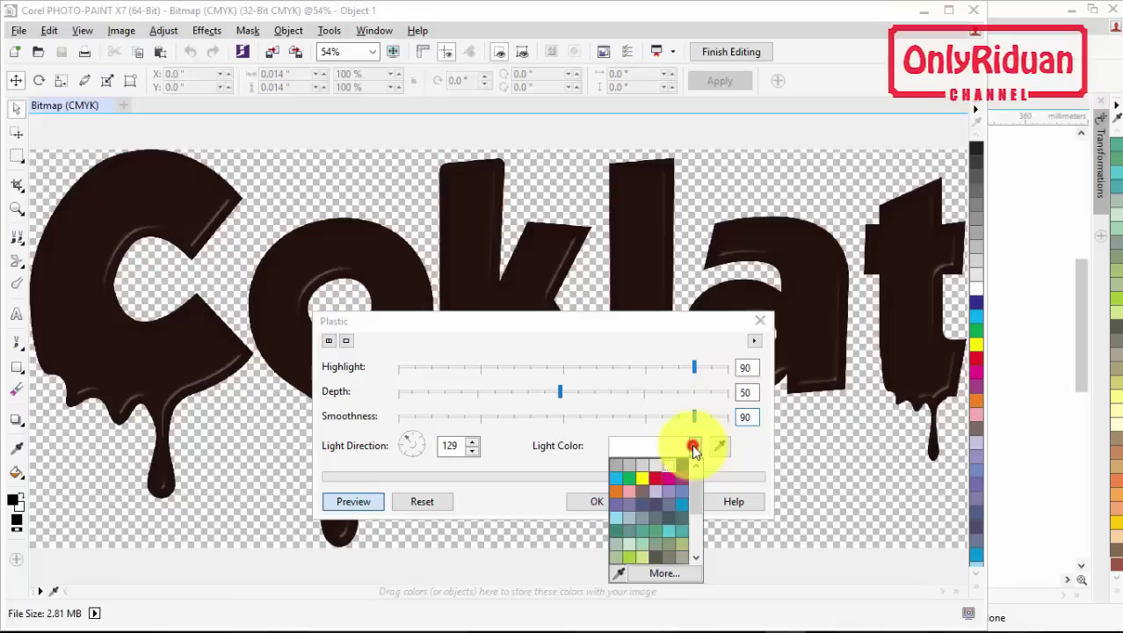
left_click(669, 467)
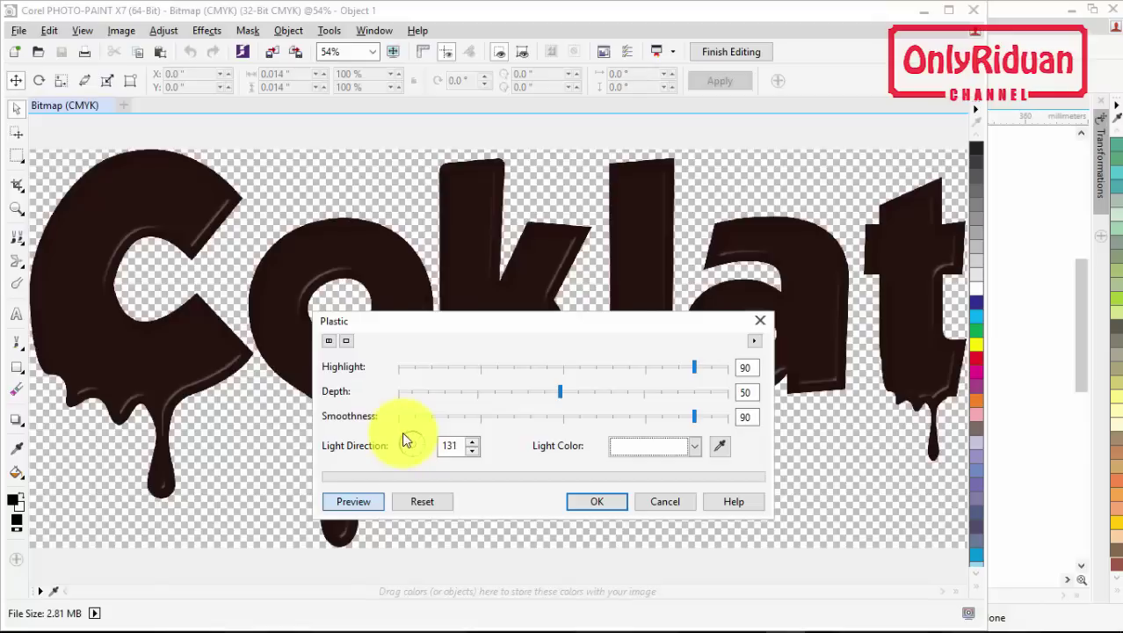
left_click(597, 503)
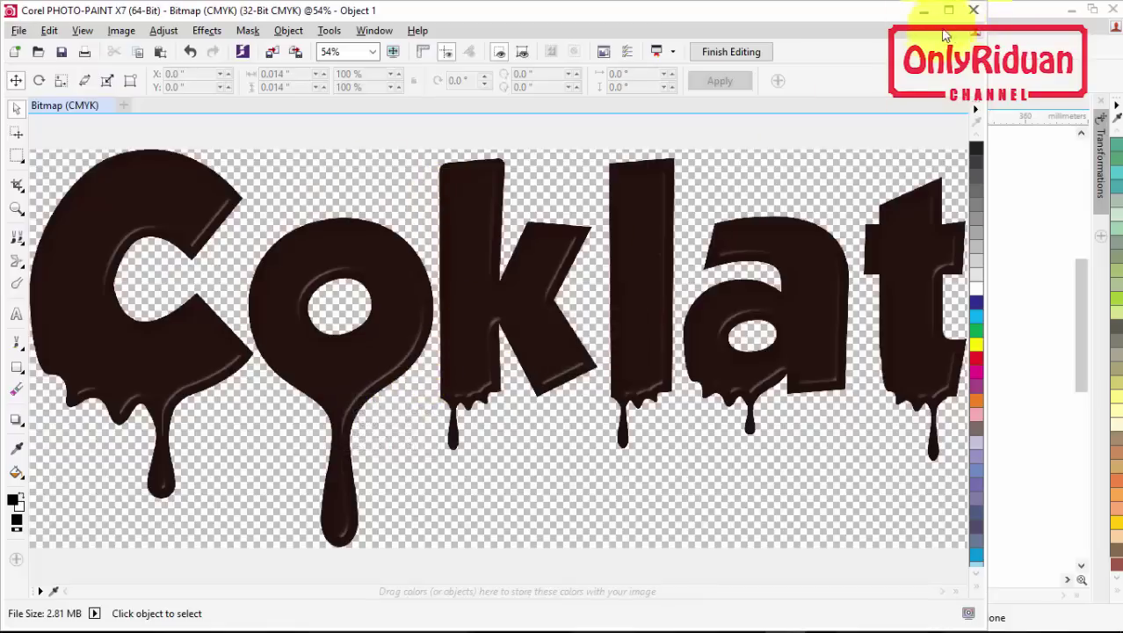
left_click(973, 14)
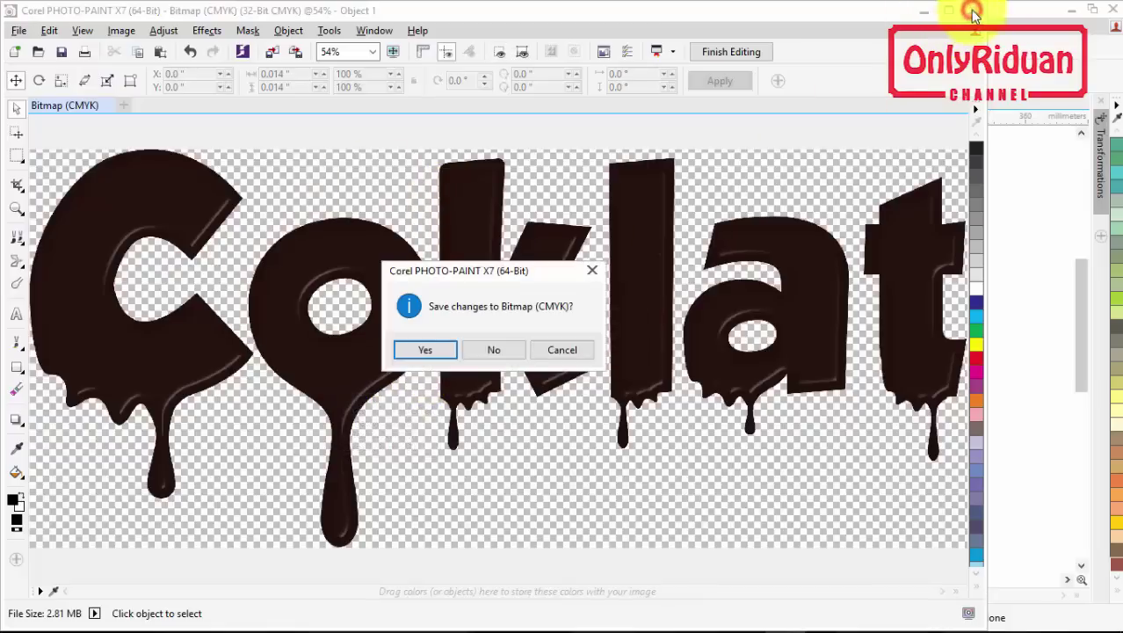
left_click(428, 348)
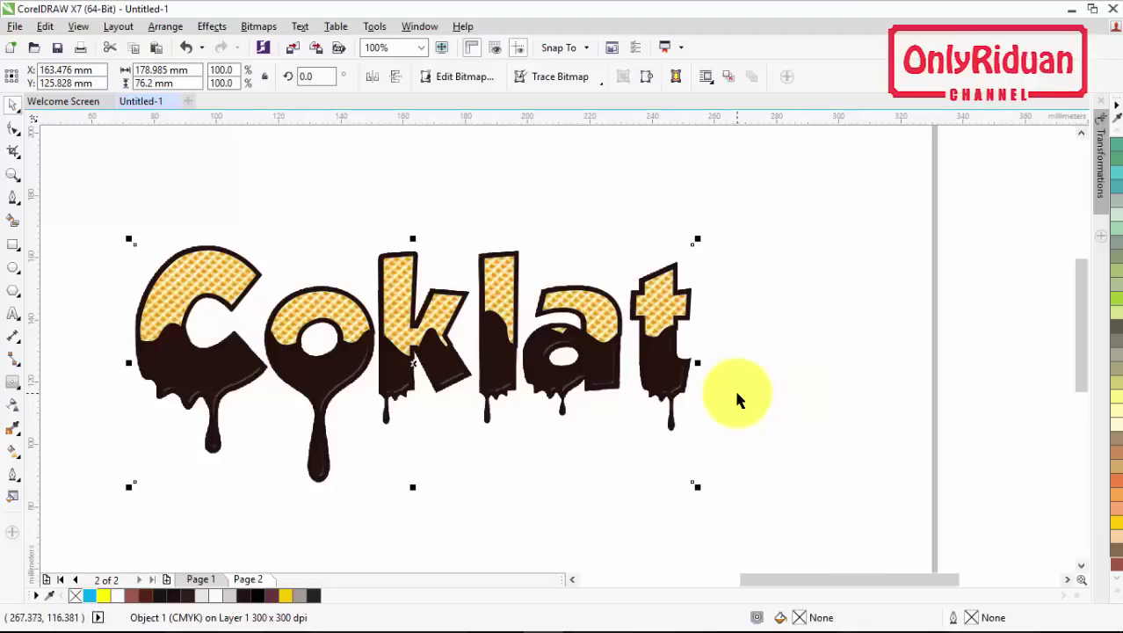
- Group the chocolate bitmap and all wafer-filled letter tops into one object
scroll(727, 375, "down", 2)
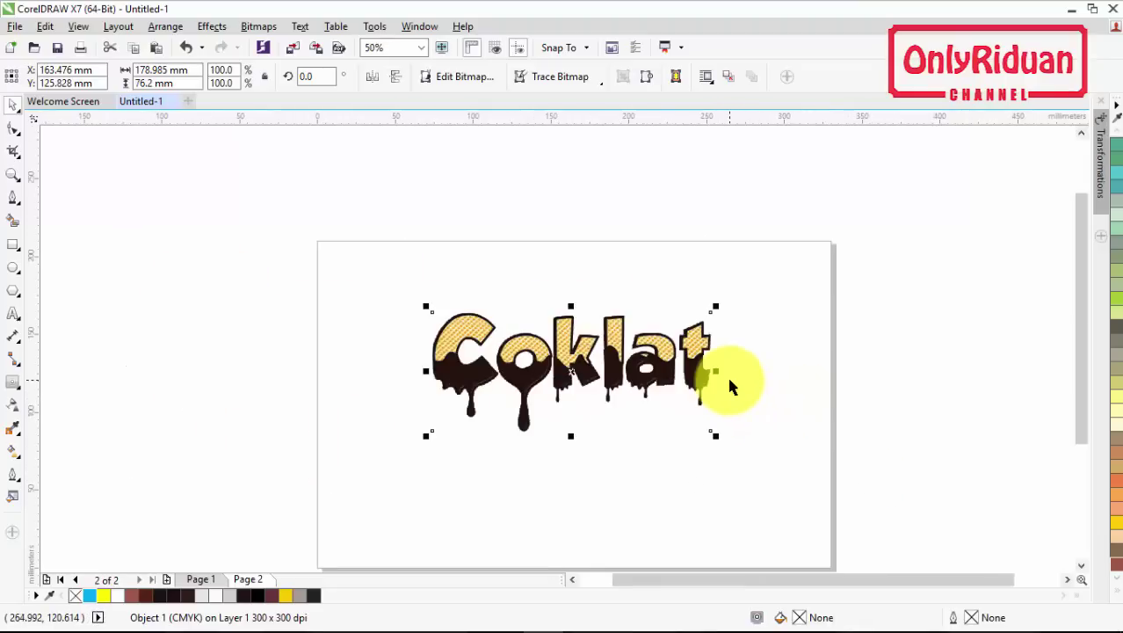
left_click_drag(891, 483, 327, 276)
left_click(713, 74)
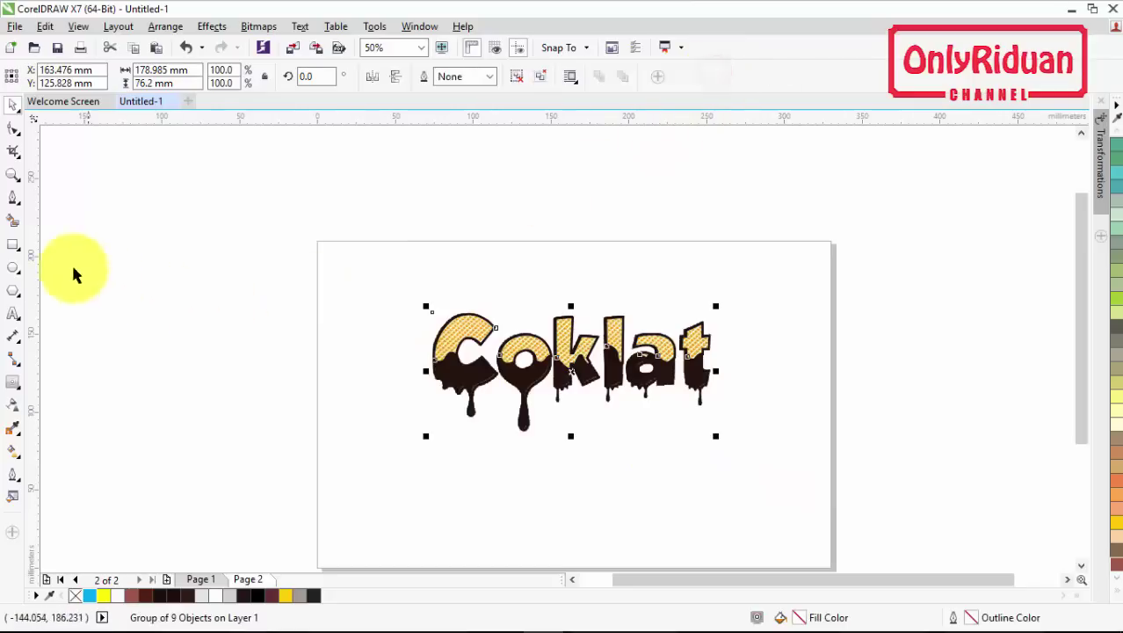
- Draw a background rectangle about 330 × 160 mm across the page width around the lettering and give it an elliptical fountain fill
left_click(13, 245)
mouse_move(318, 270)
left_mouse_down()
mouse_move(827, 501)
mouse_move(829, 519)
left_mouse_up()
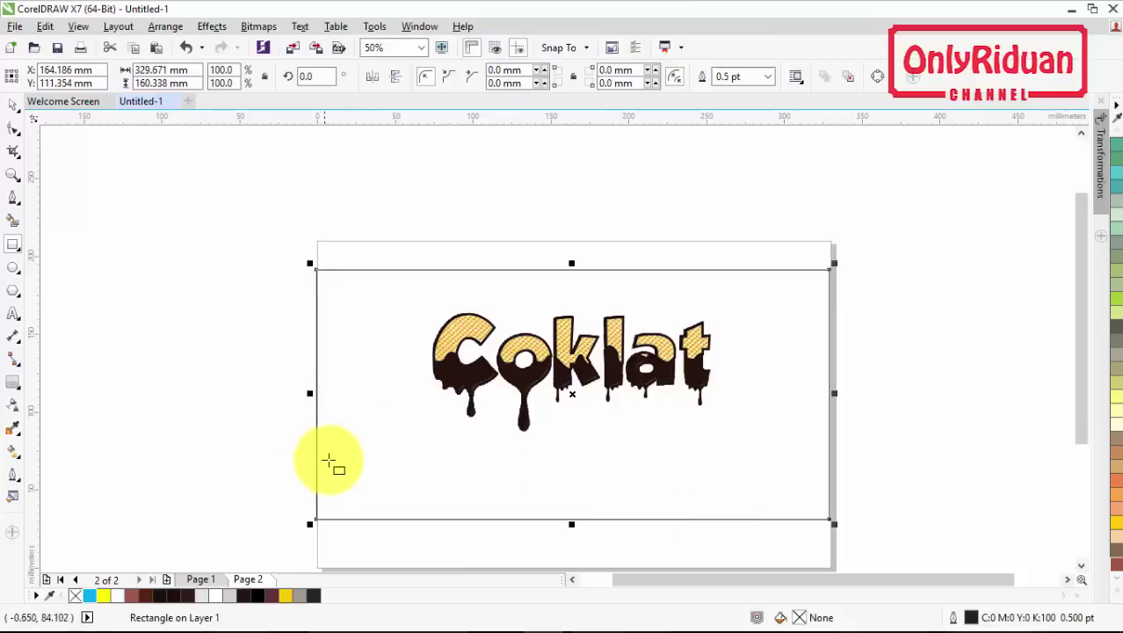
left_click(14, 452)
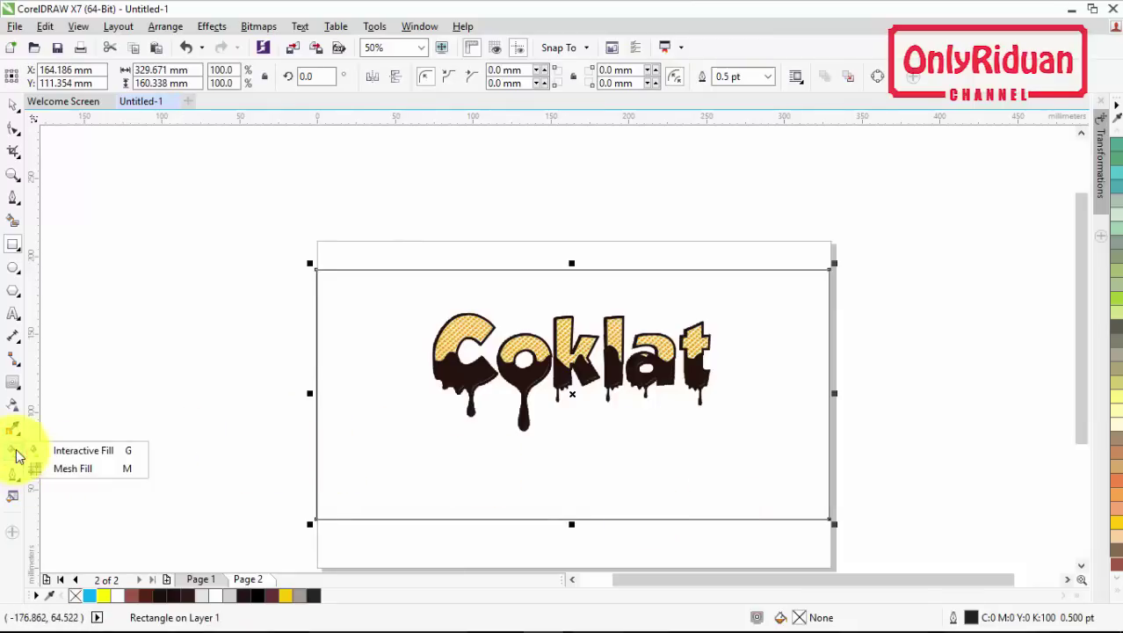
left_click(81, 454)
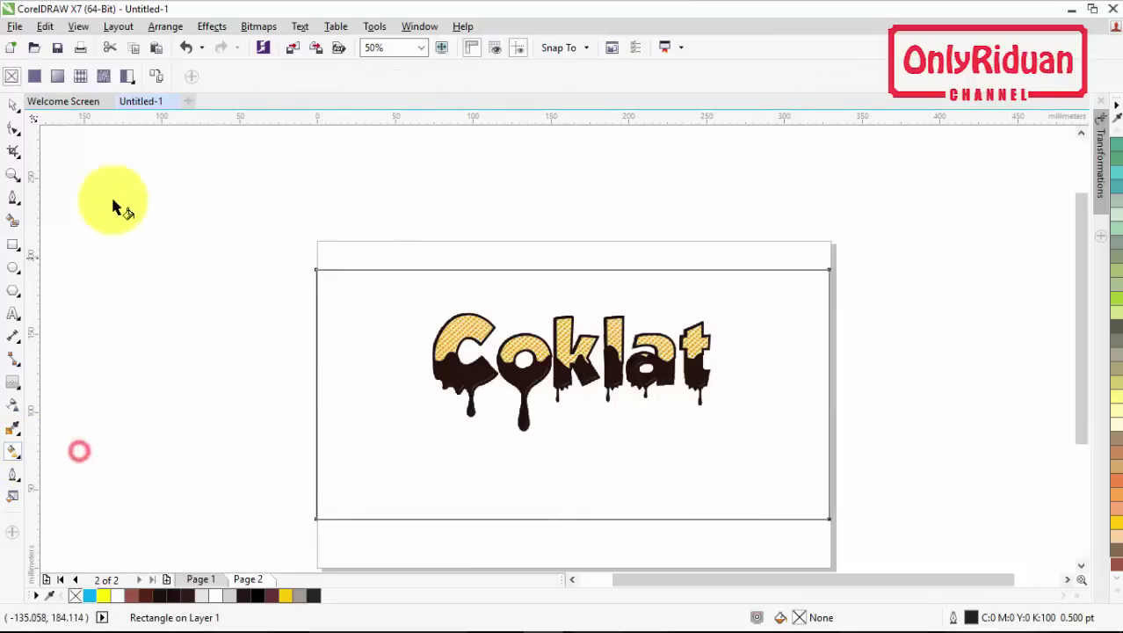
left_click(60, 78)
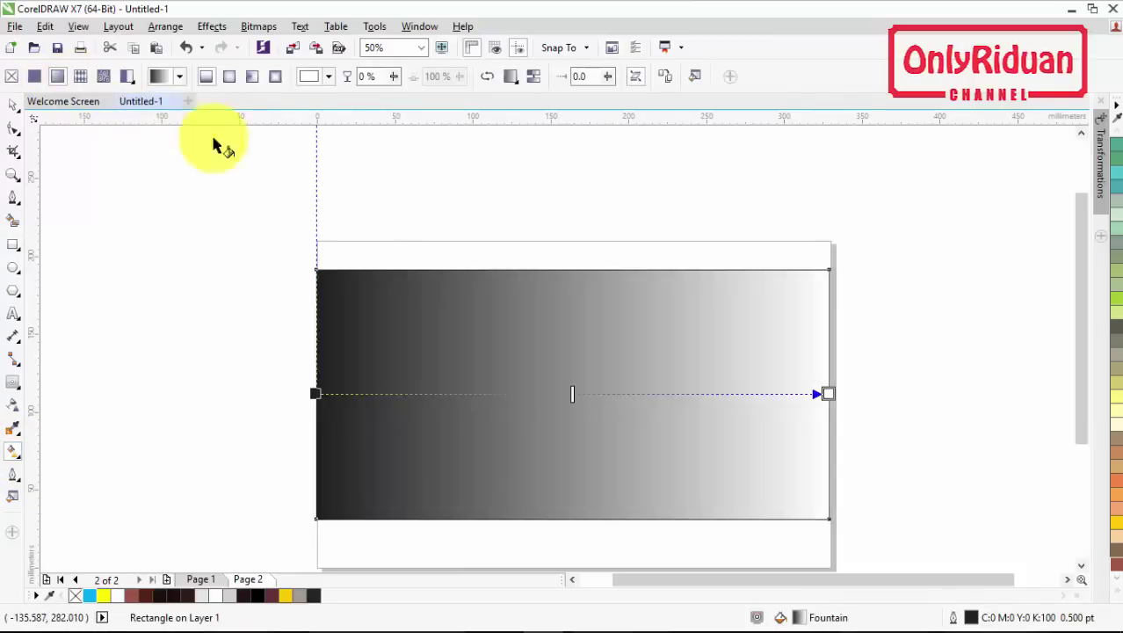
left_click(229, 76)
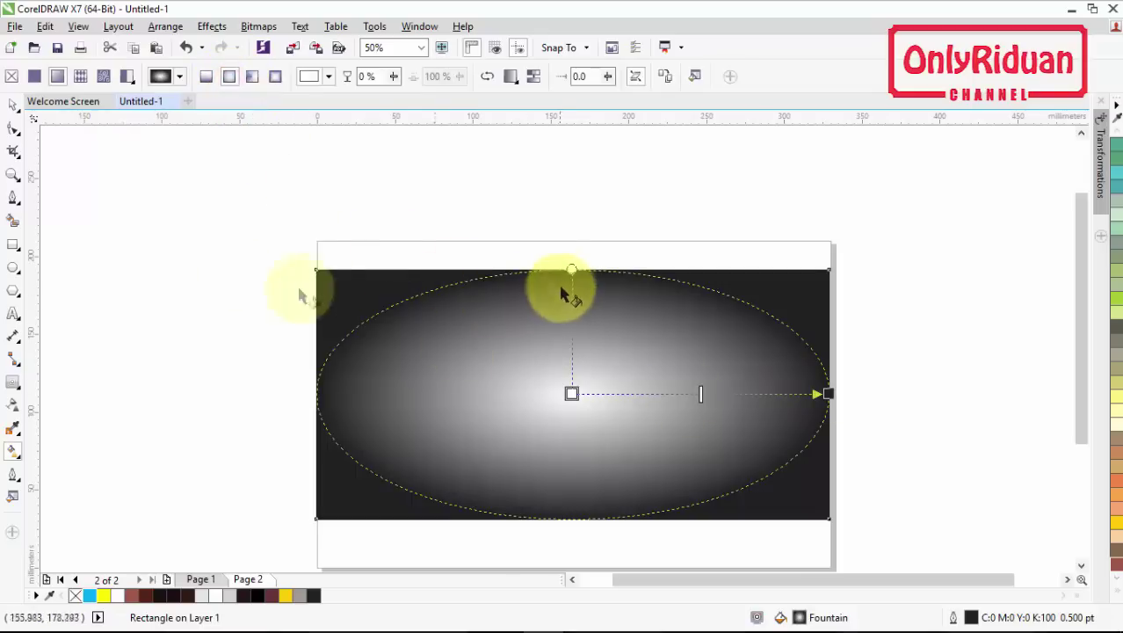
- Set the gradient's outer colour to grey C36 M31 Y29 K0 and stretch its ellipse vertically to the page's upper edge
left_click(828, 394)
left_click(794, 419)
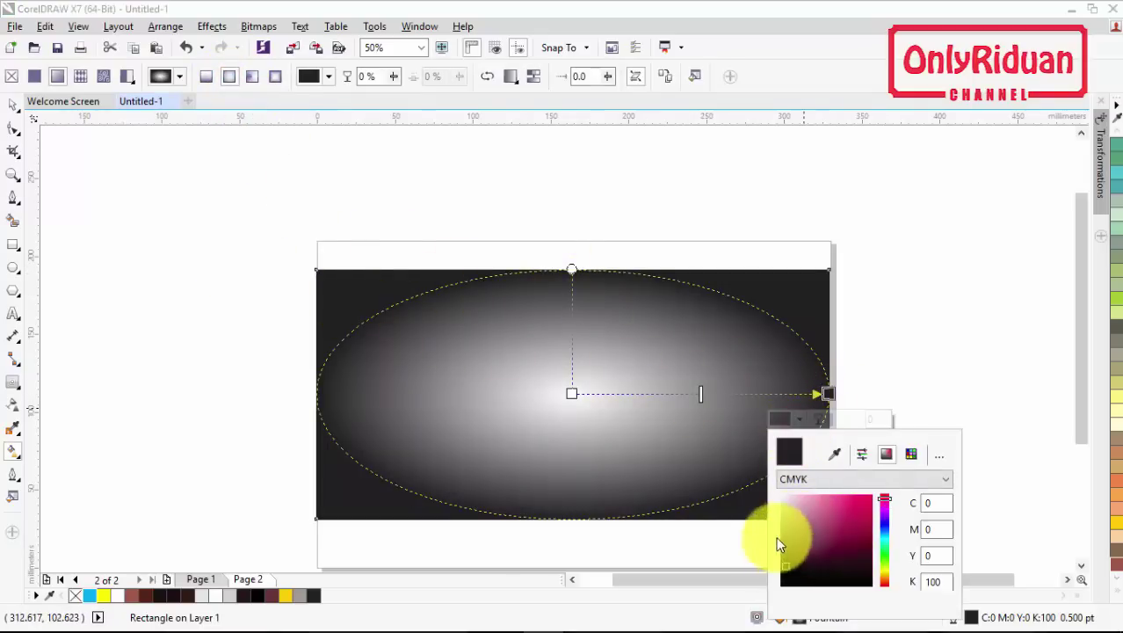
left_click(781, 524)
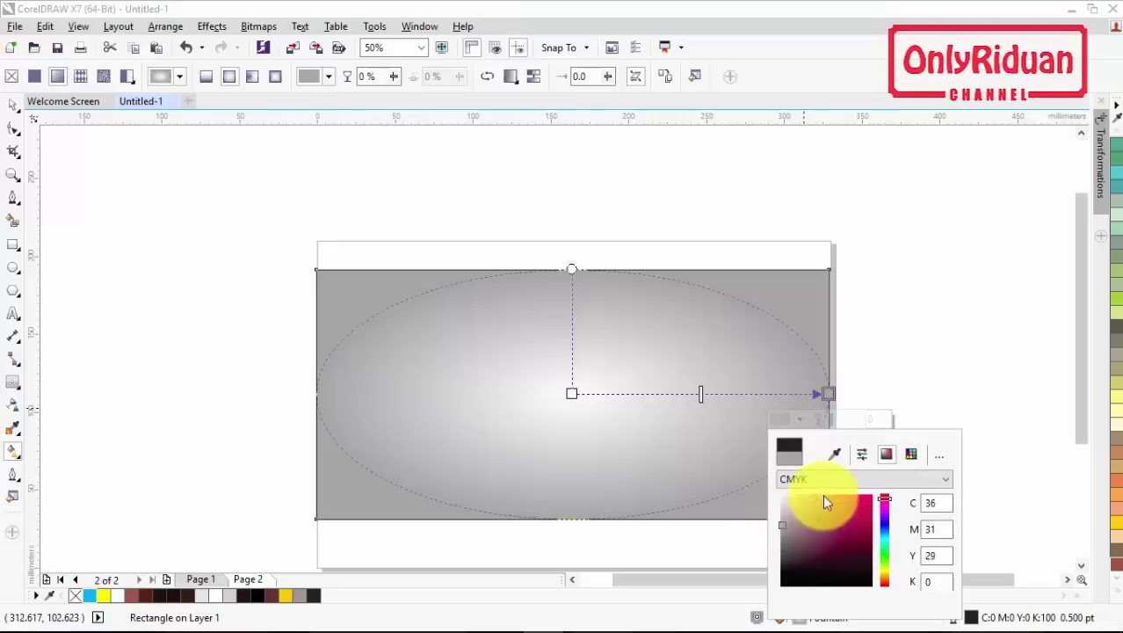
left_click_drag(571, 270, 571, 241)
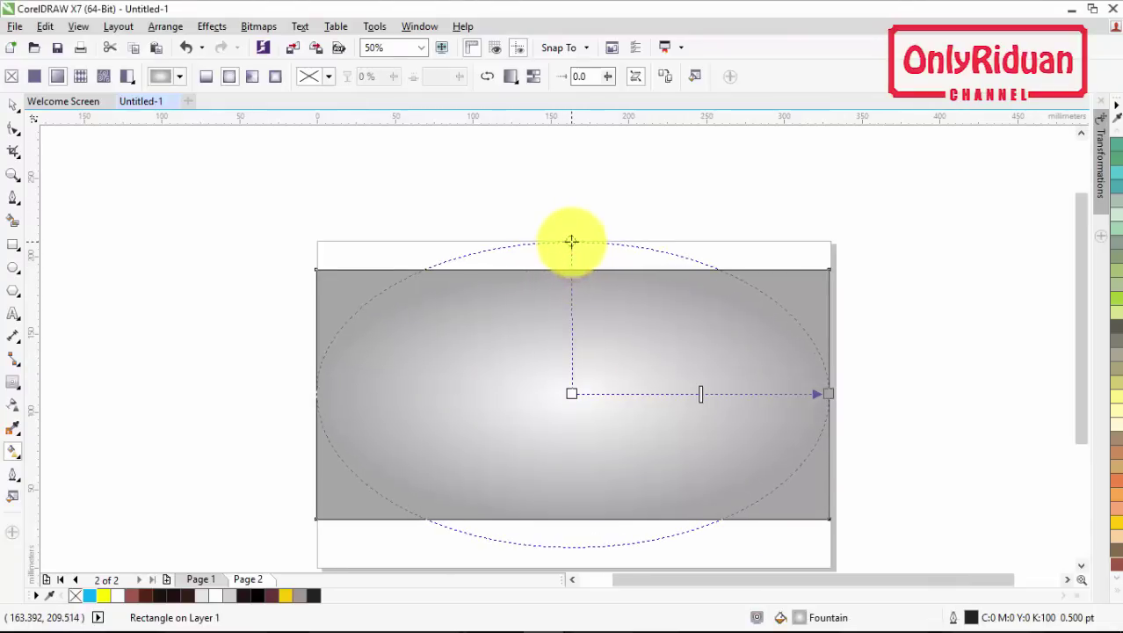
- Send the gradient rectangle to the back of the page, and enlarge and centre the Coklat lettering over it
left_click(13, 105)
right_click(638, 349)
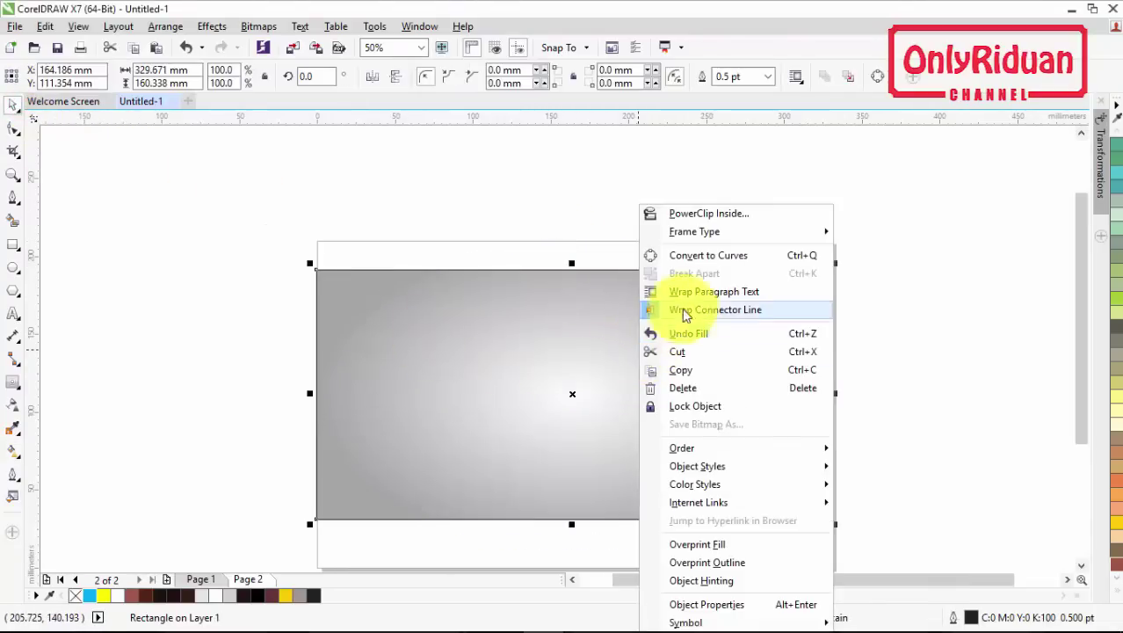
mouse_move(709, 450)
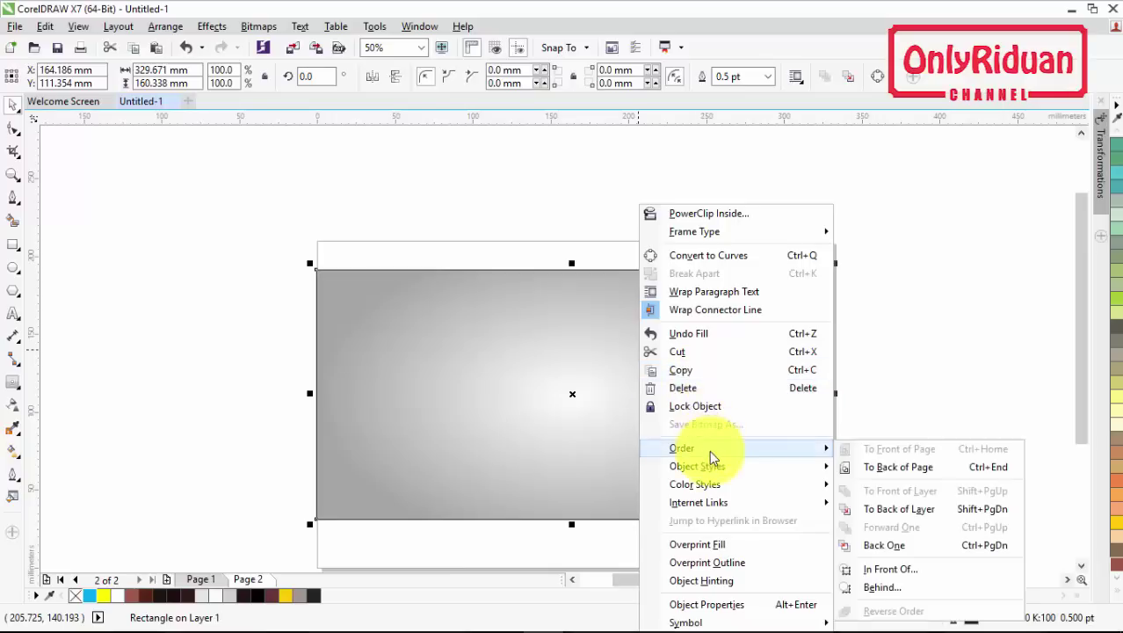
left_click(905, 470)
left_click_drag(920, 491, 399, 307)
left_click(183, 339)
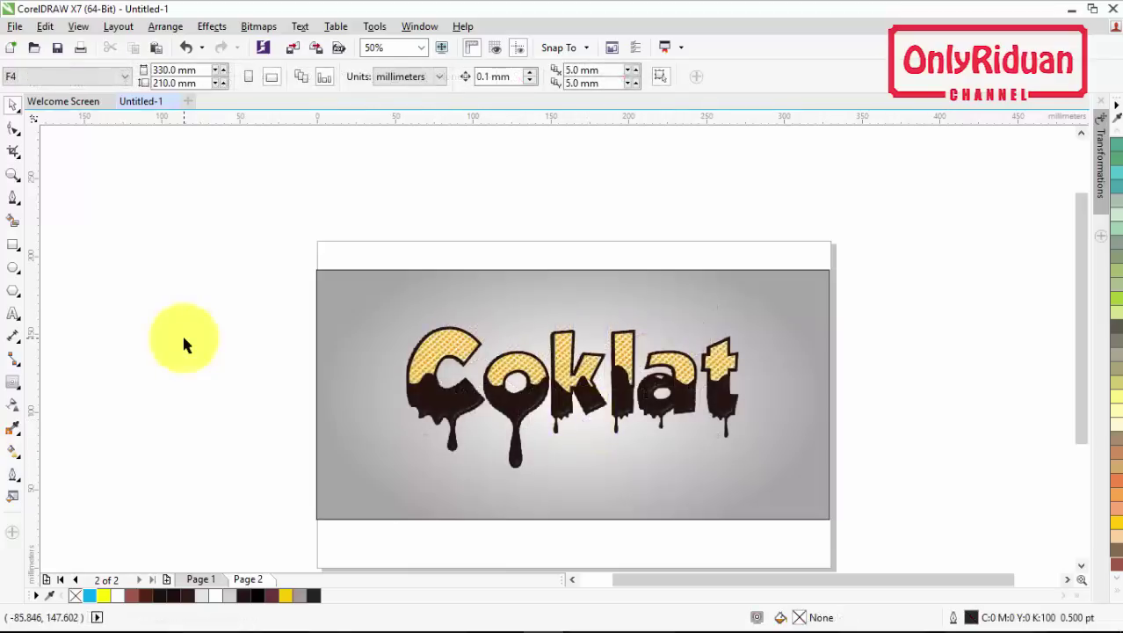